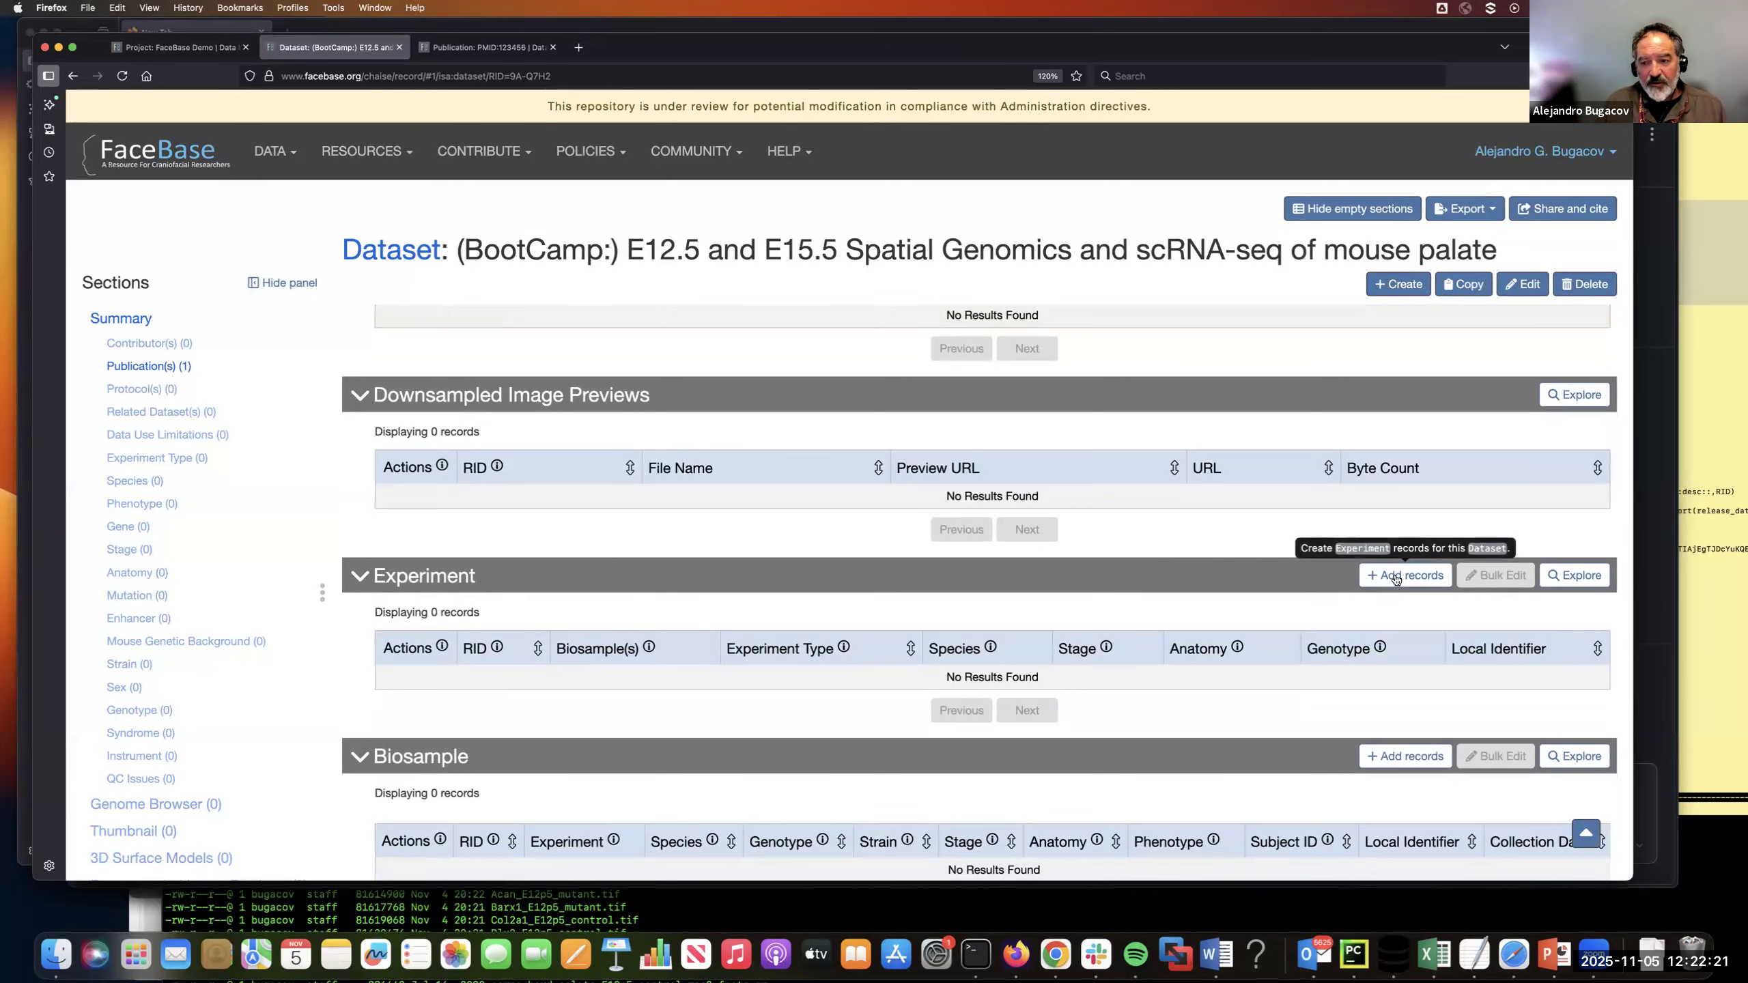
# Start a new experiment record for the dataset and set its experiment type to Spatial Genomics
pyautogui.click(1400, 579)
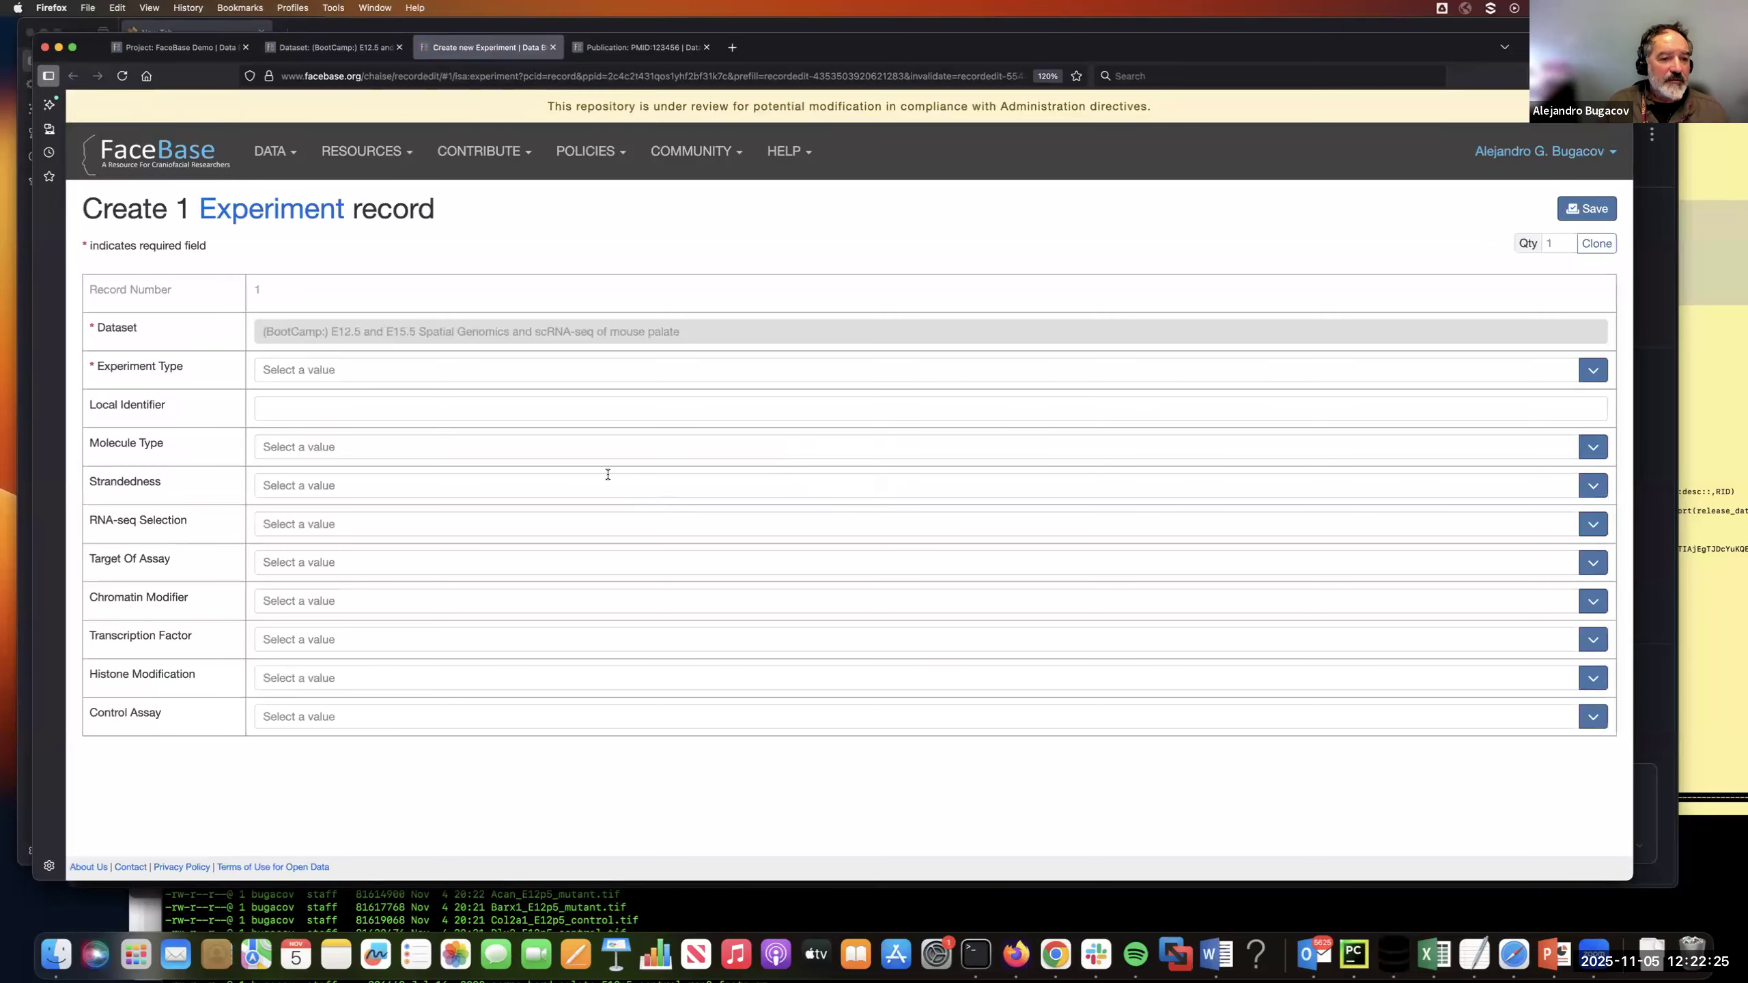
pyautogui.click(403, 370)
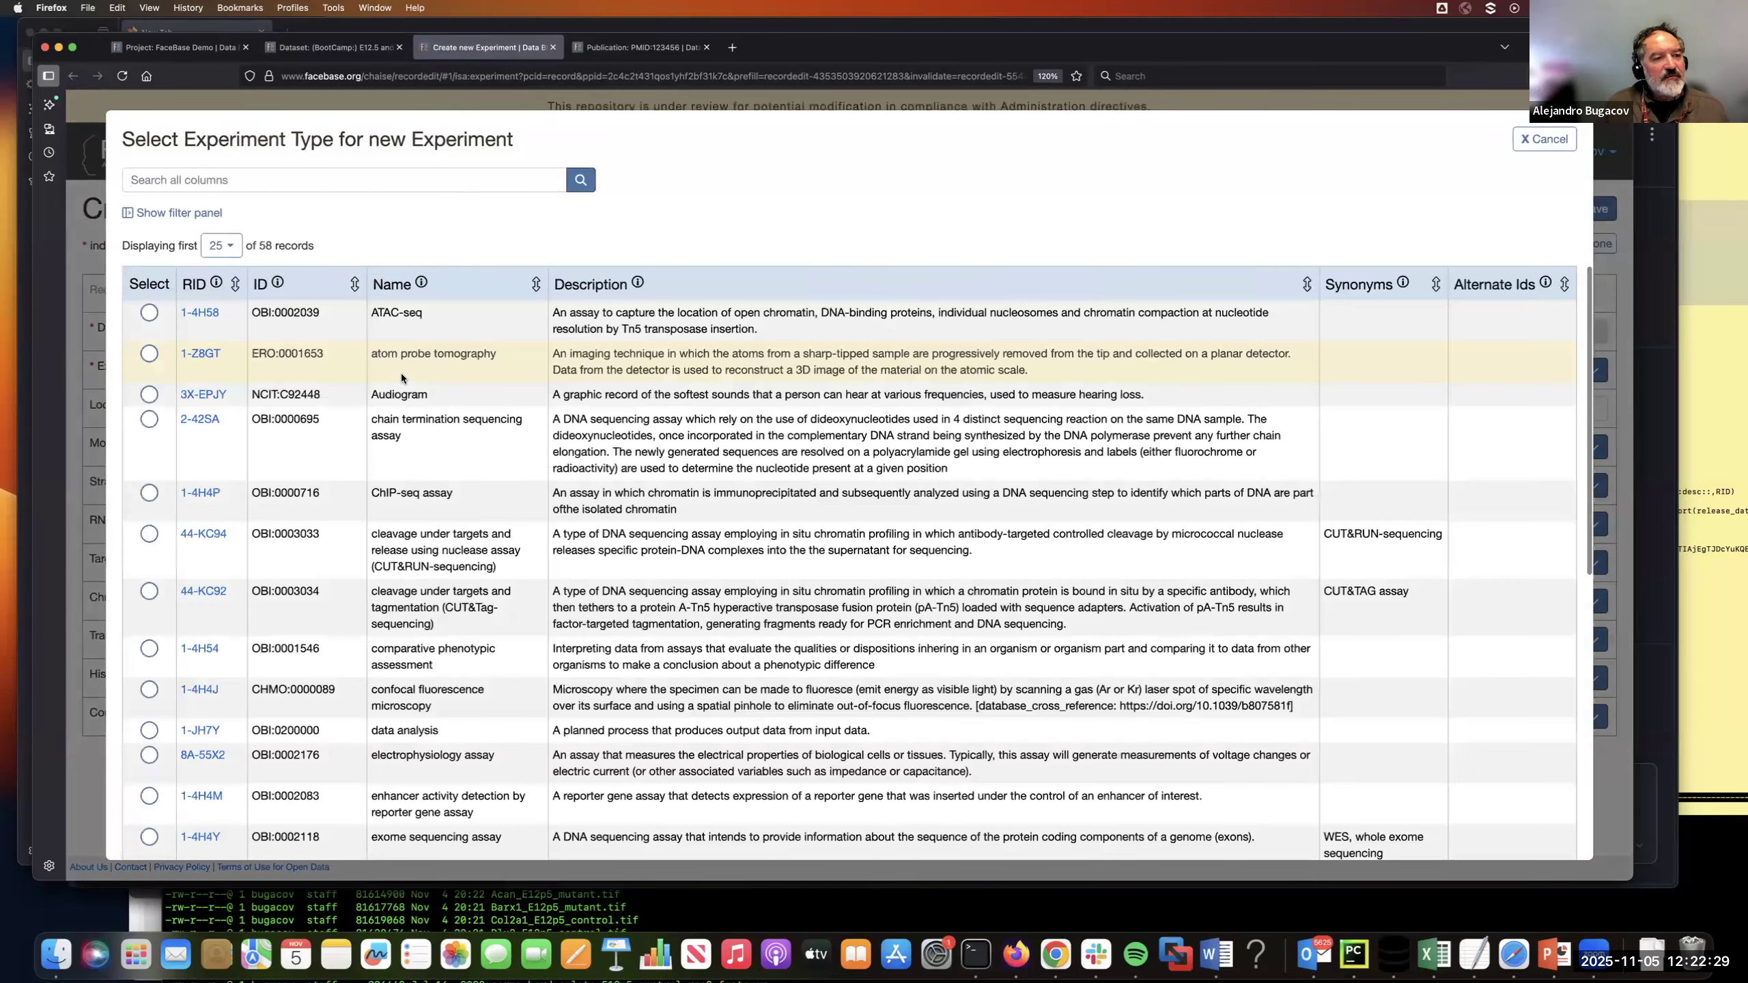
pyautogui.write('spatial')
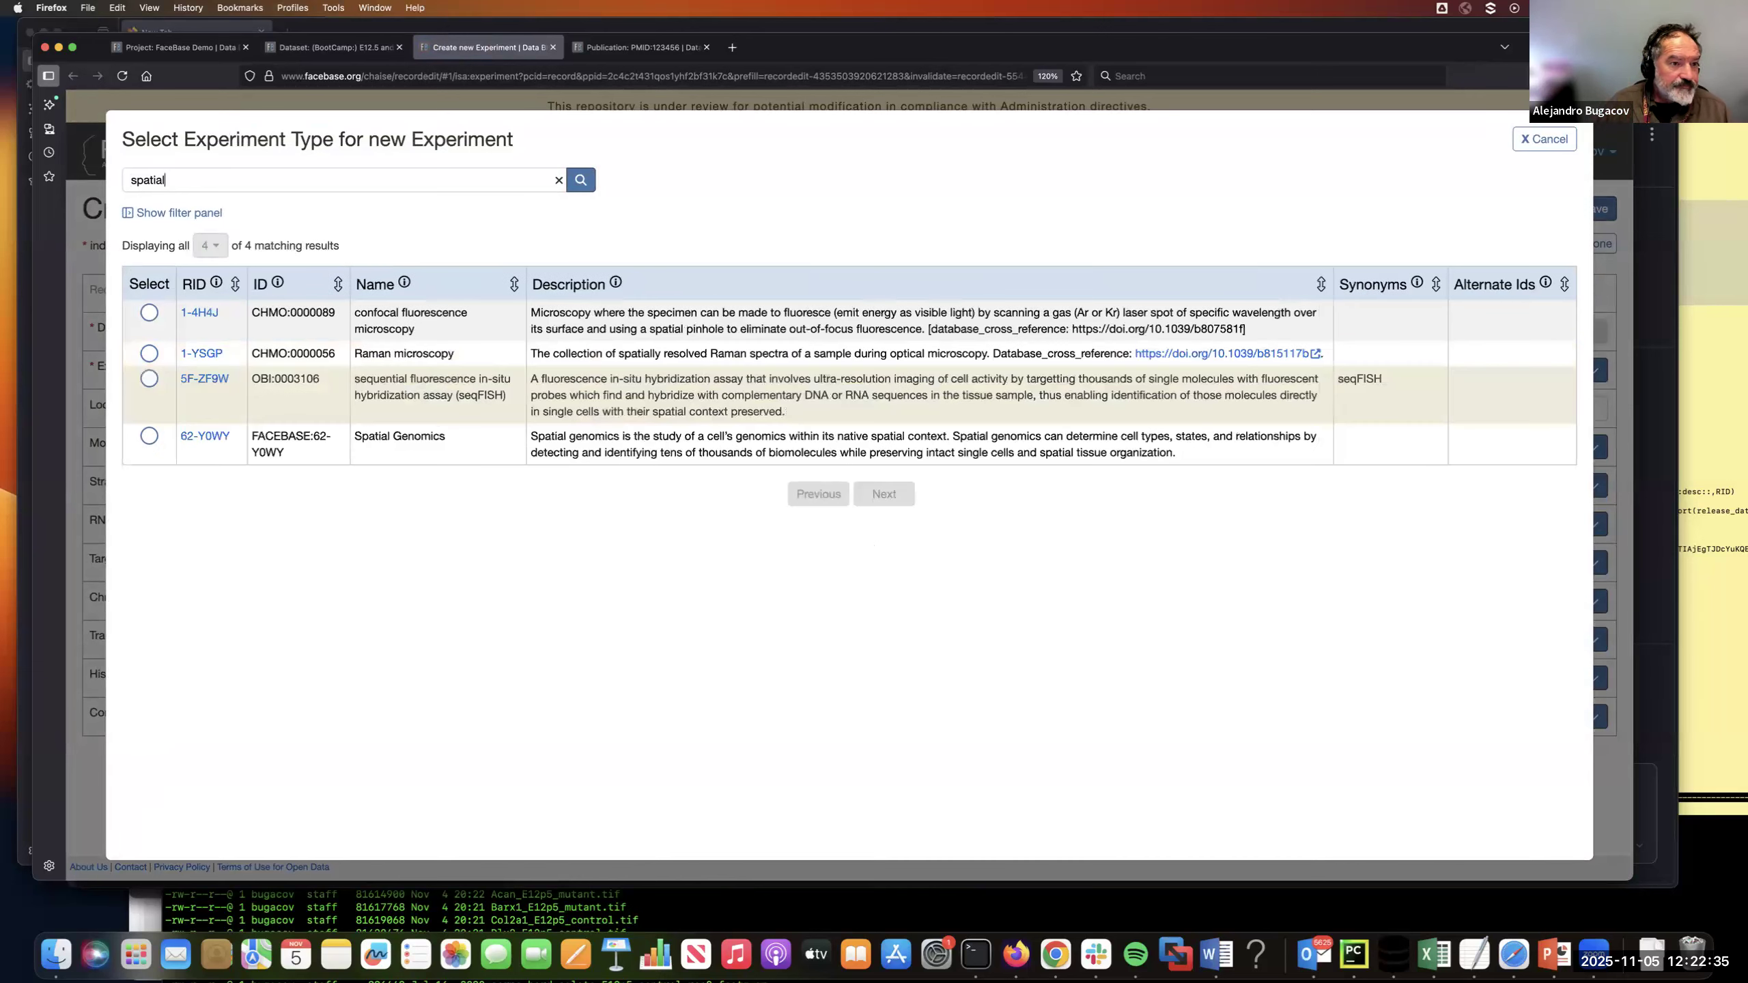
pyautogui.click(149, 436)
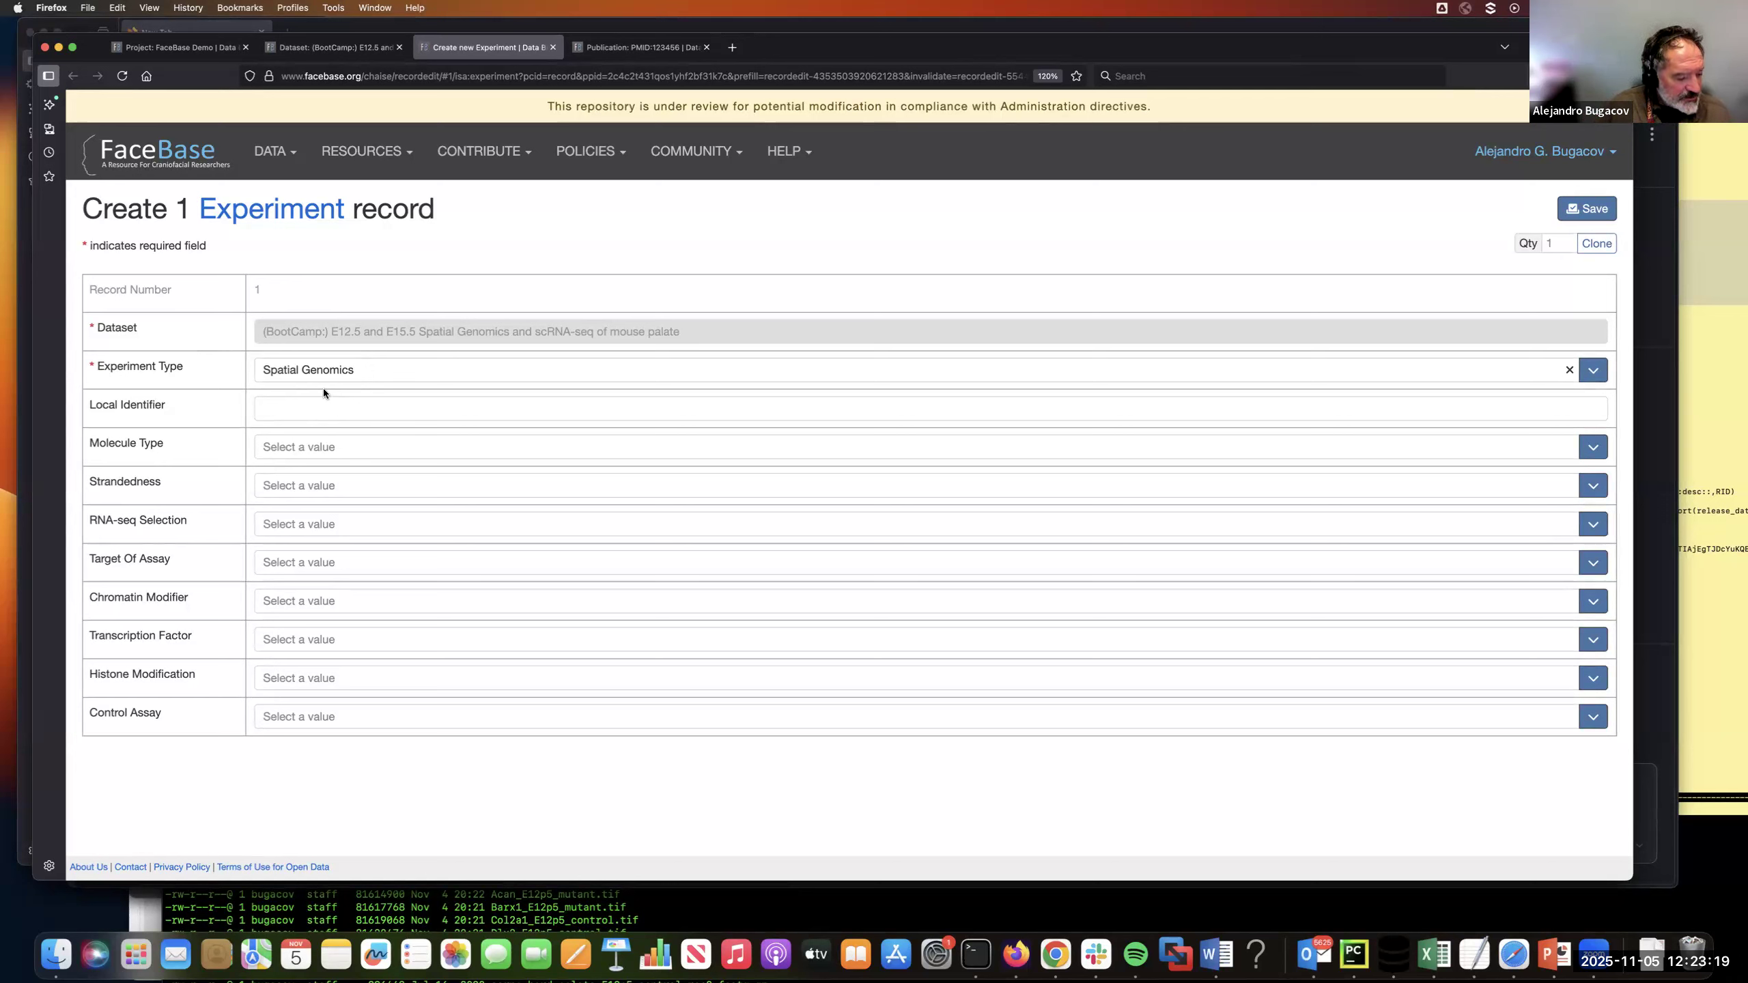
# Enter Spatial-genommics-hard-palate as the experiment's local identifier
pyautogui.click(323, 408)
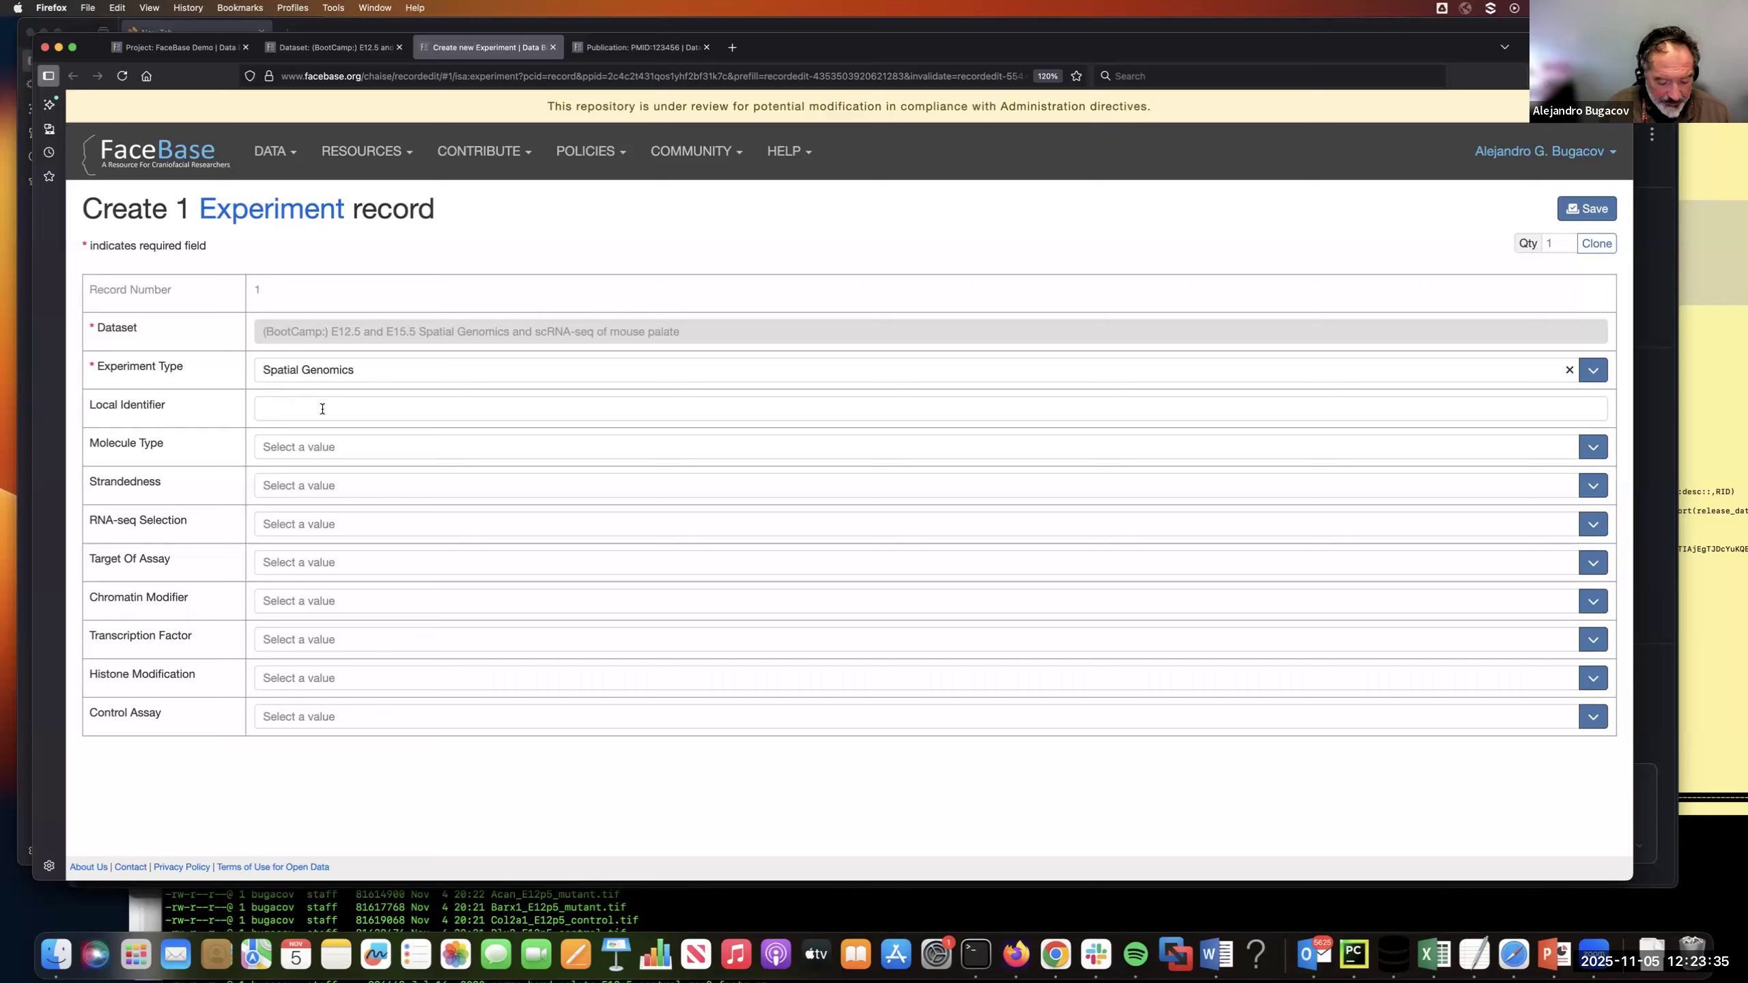
pyautogui.write('Spa')
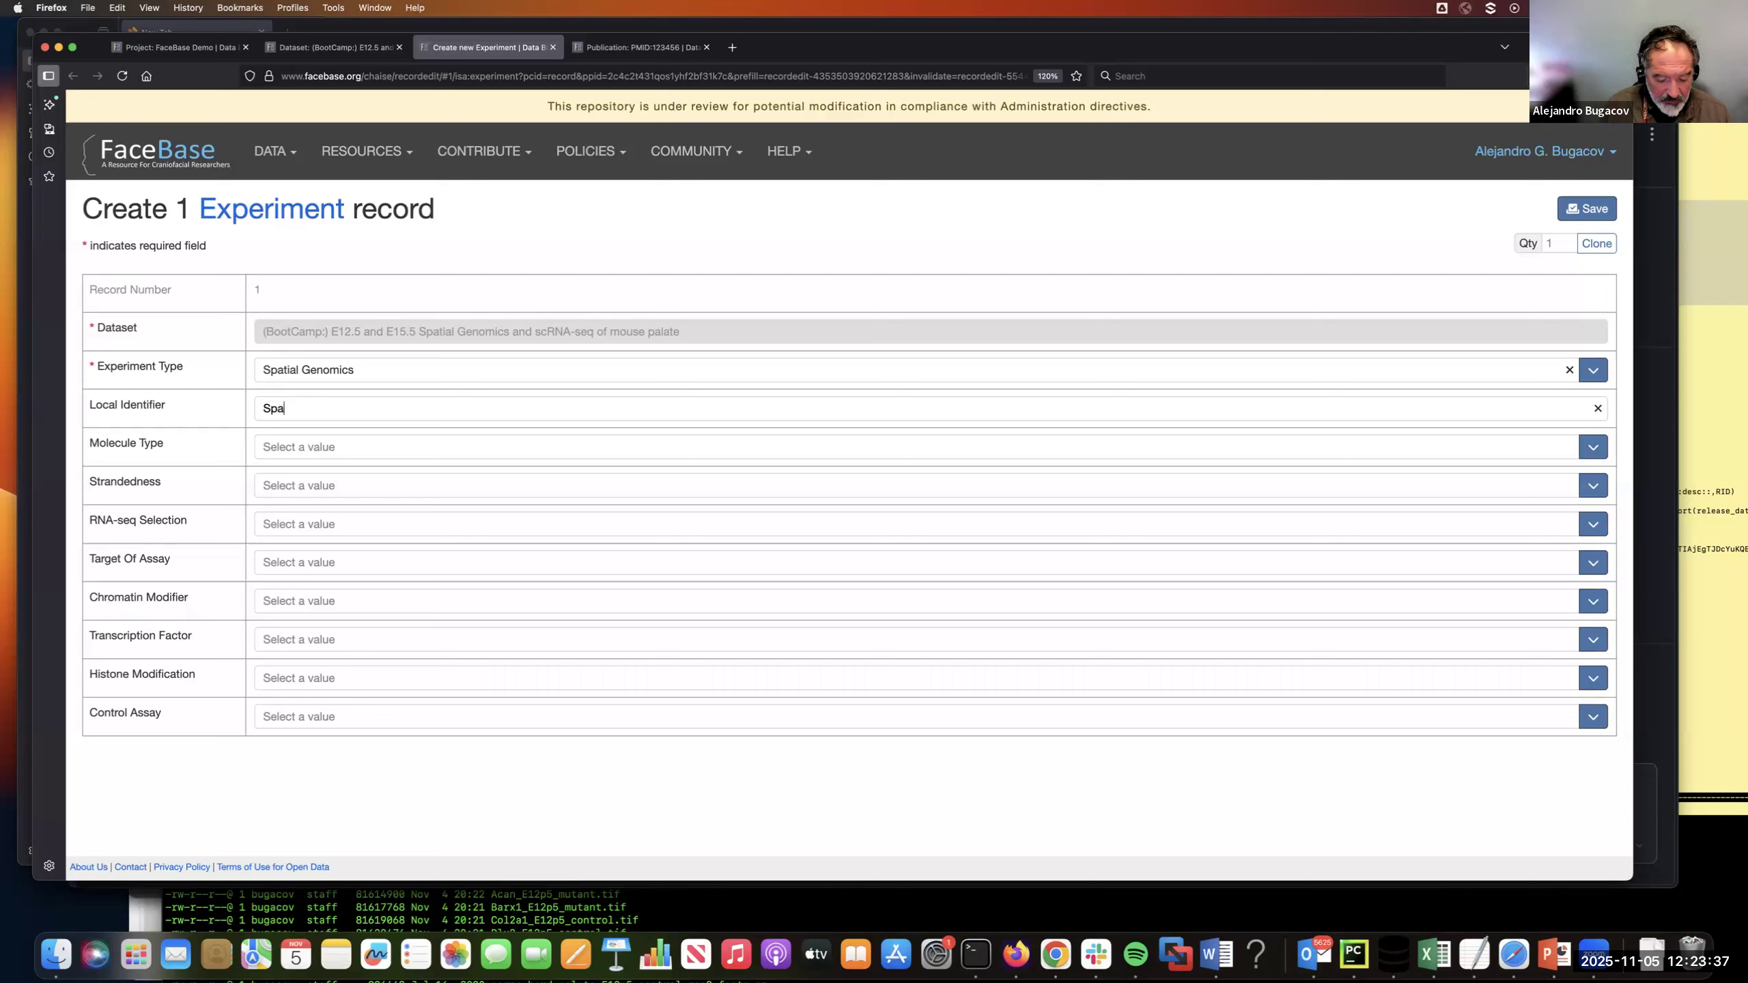
pyautogui.write('tial-genommics')
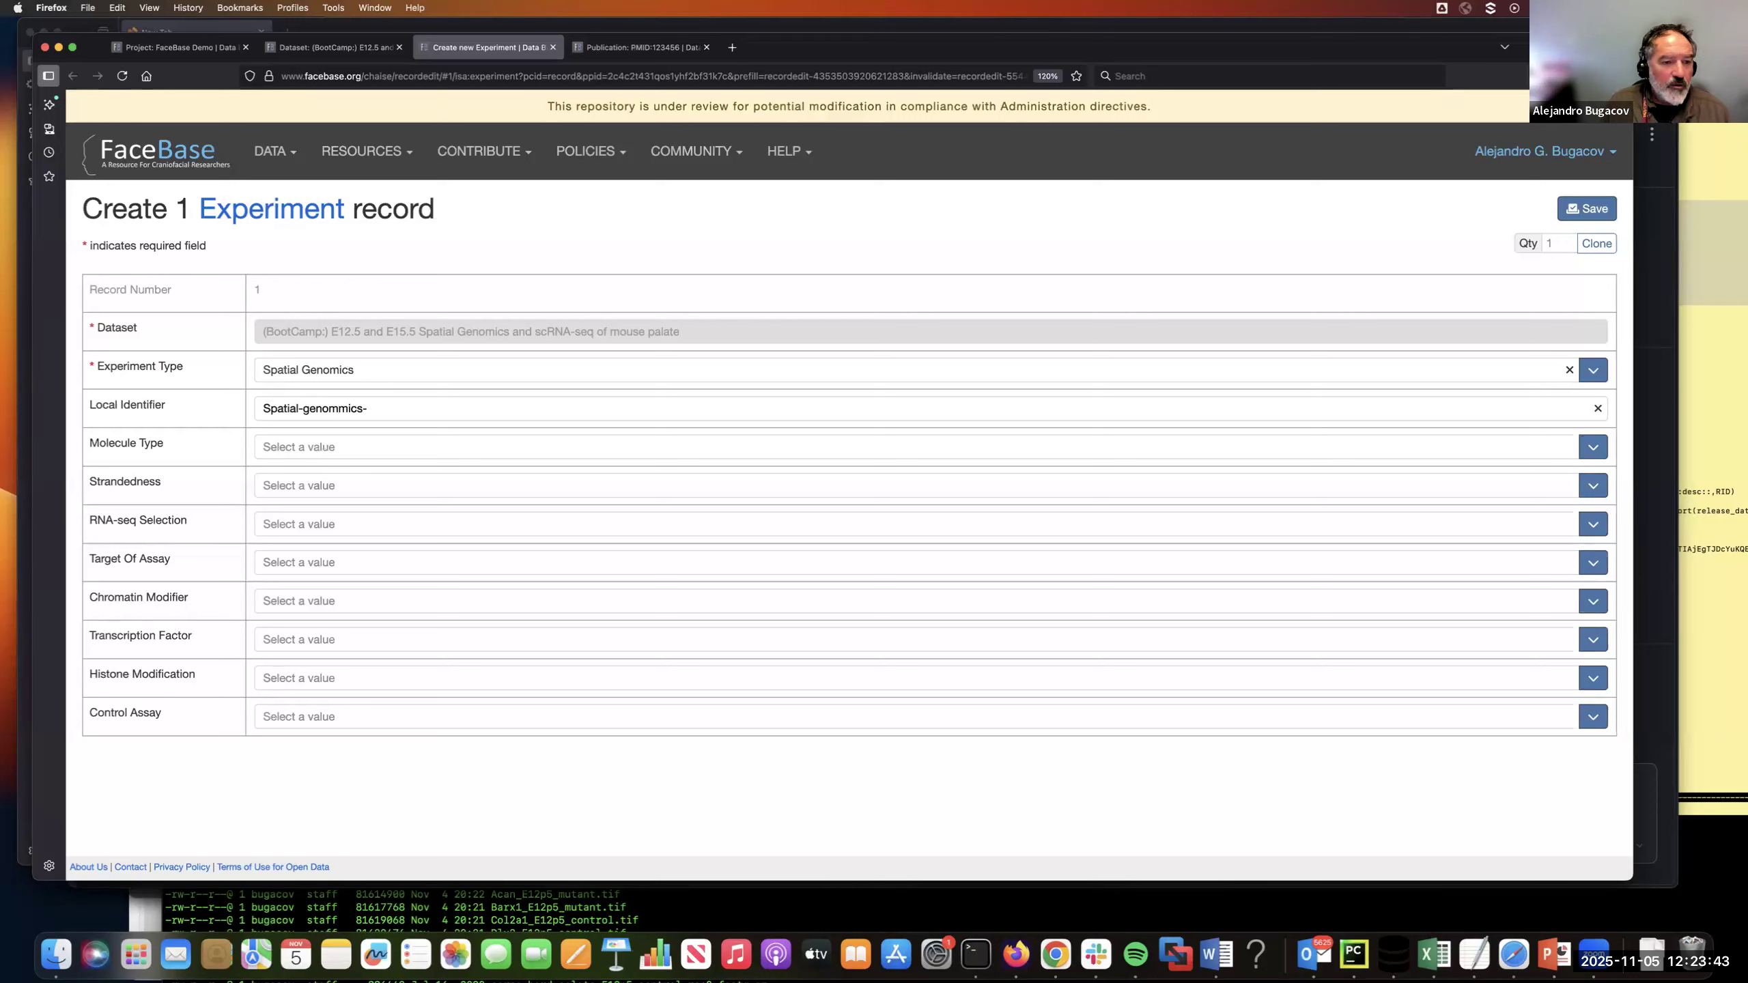
pyautogui.write('-pa')
pyautogui.press('BackSpace')
pyautogui.press('BackSpace')
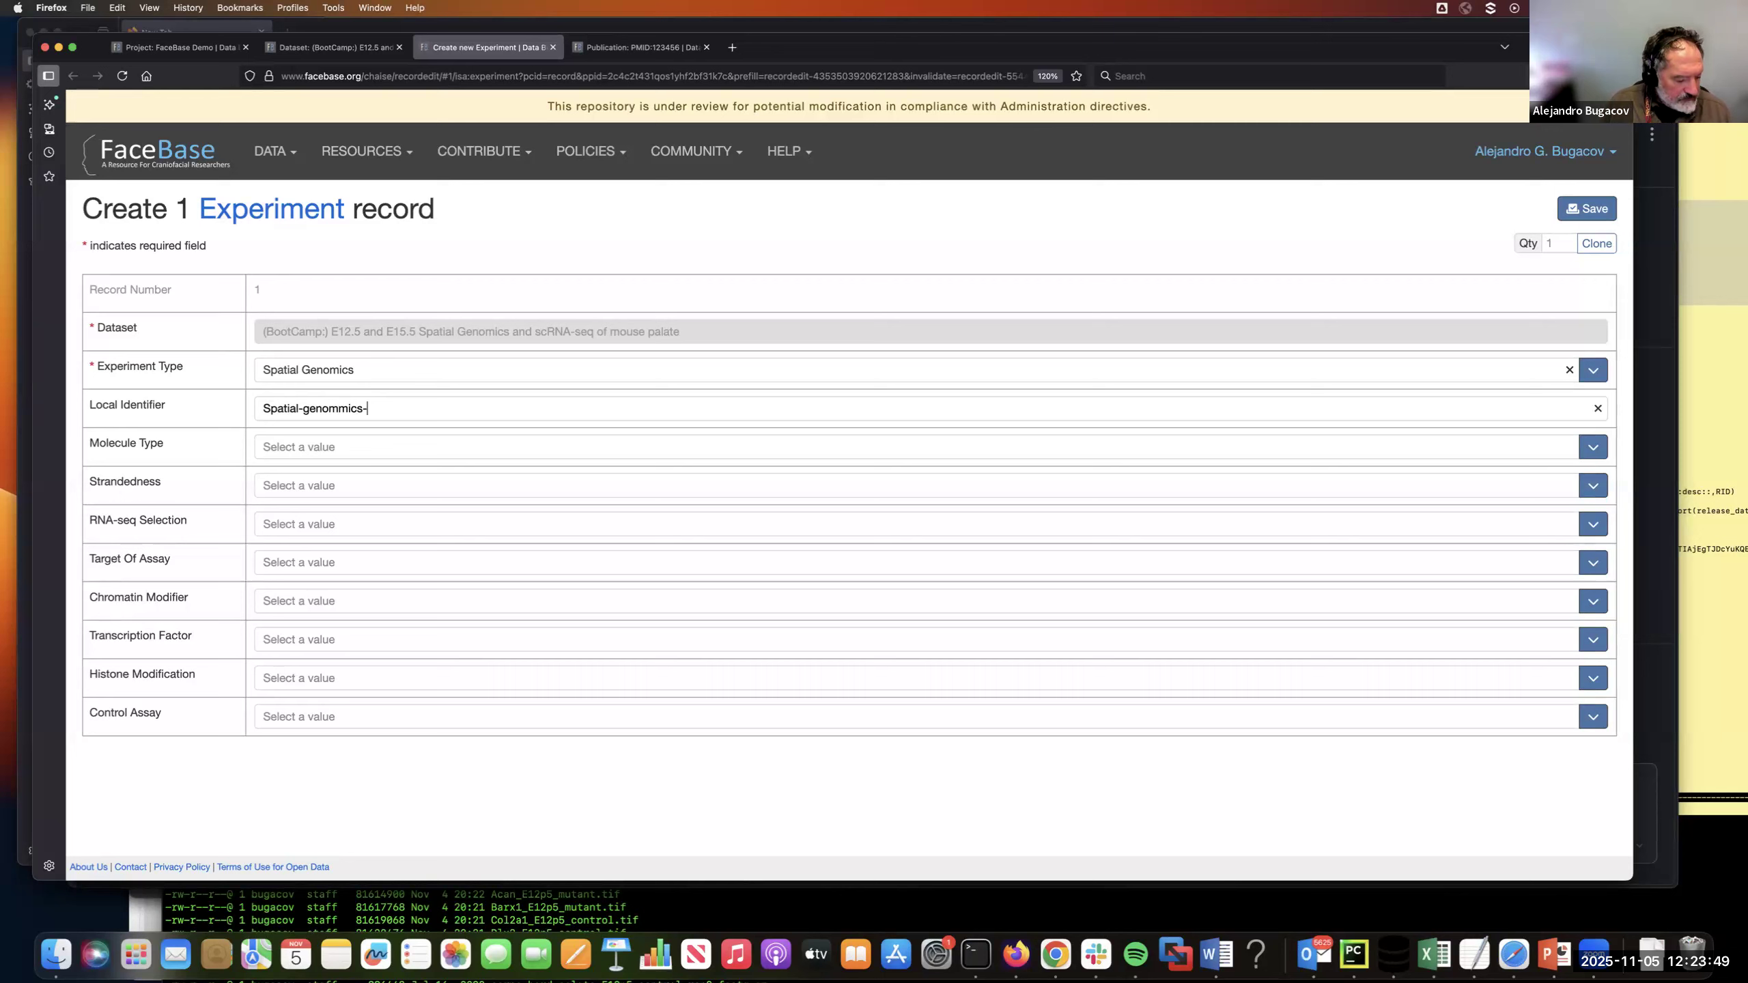
pyautogui.write('har')
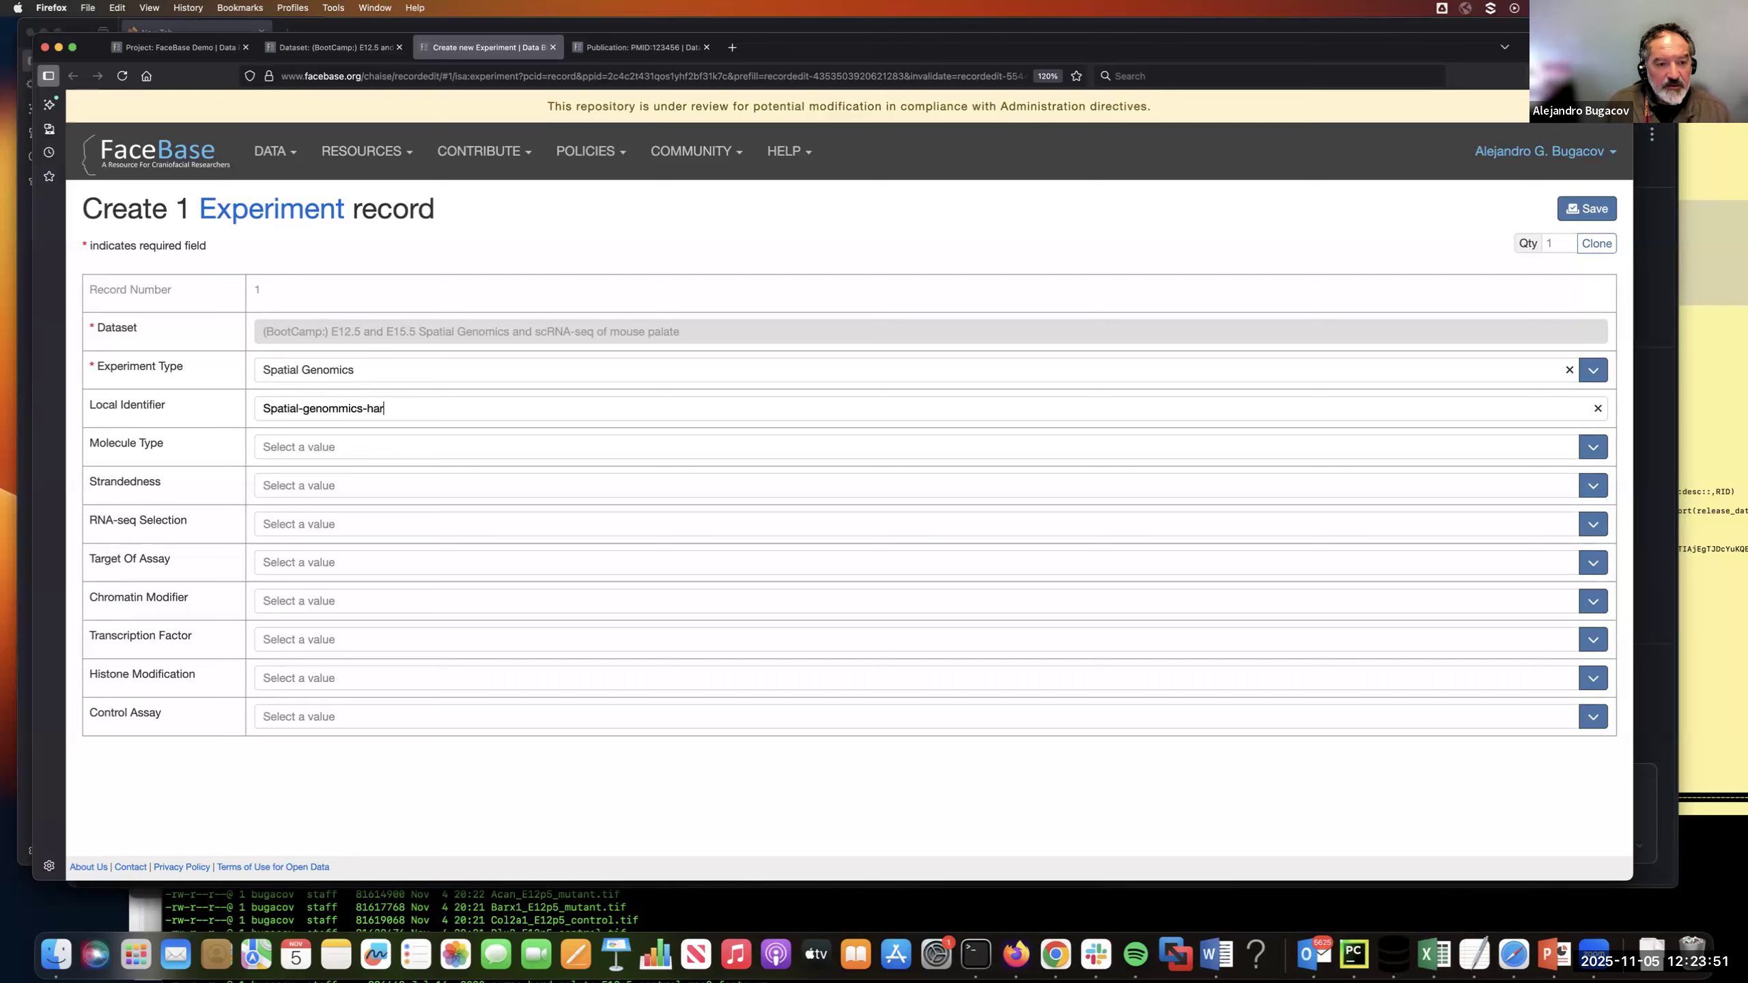
pyautogui.write('d-palate')
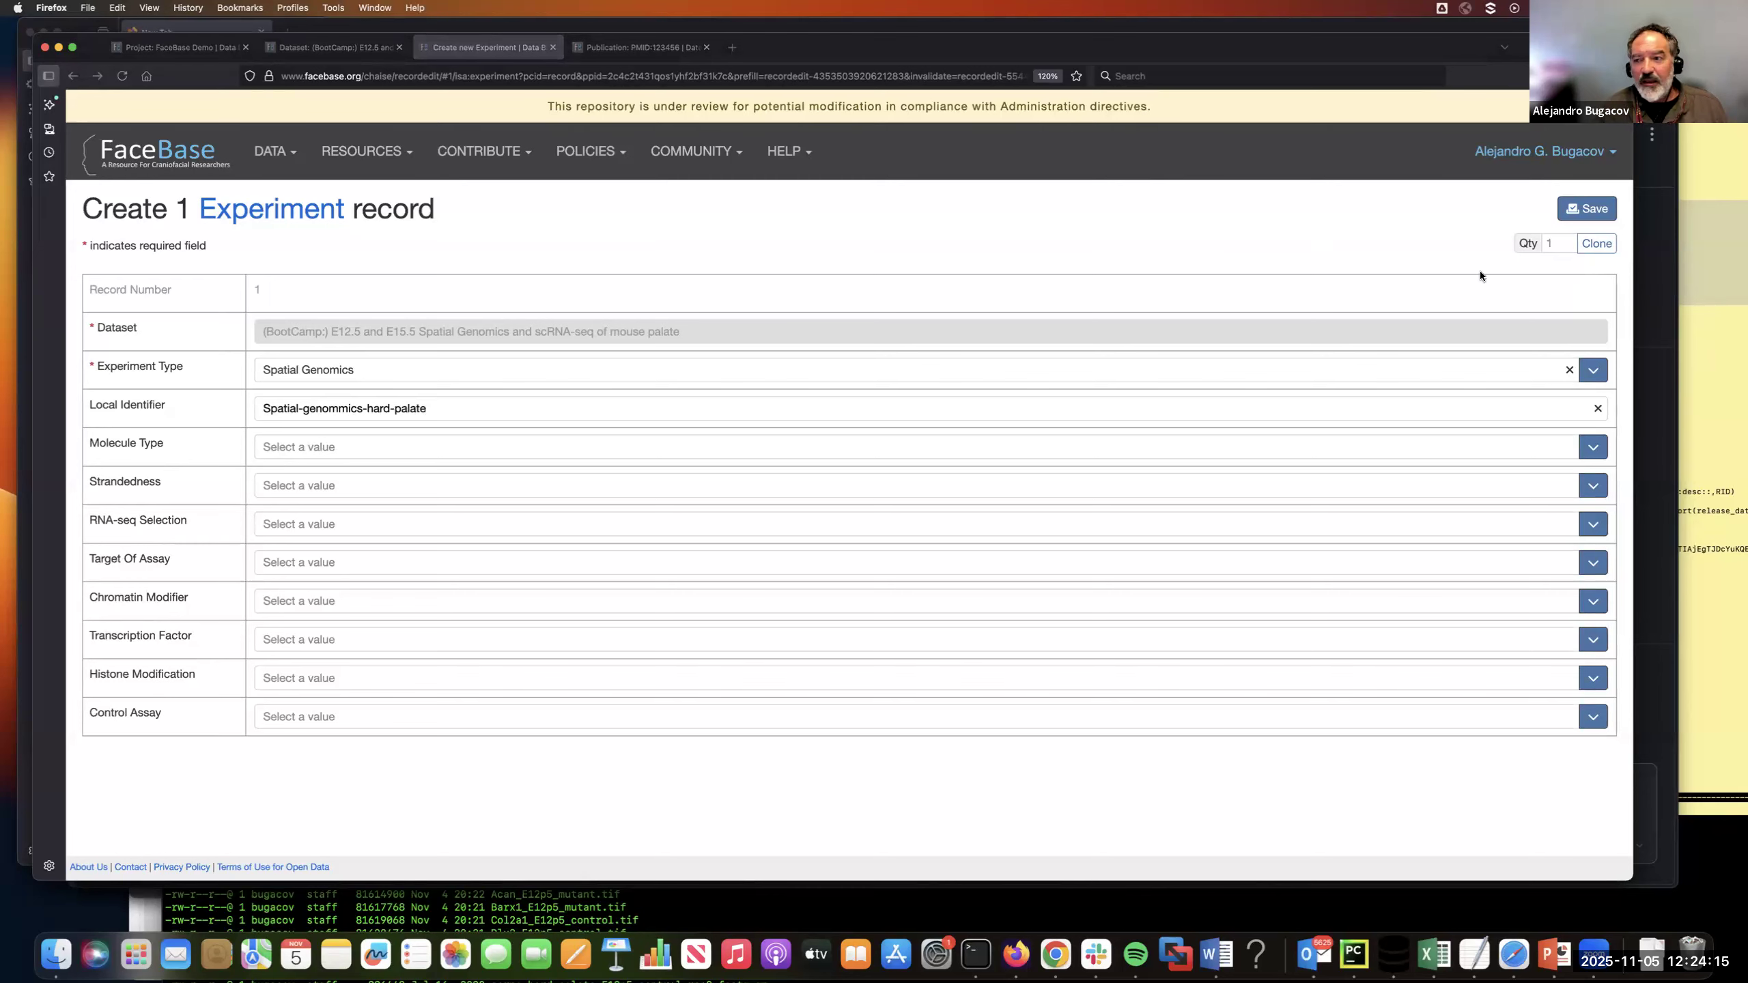
# Clone the experiment record once and set the copy's experiment type to single-cell RNA-seq assay (scRNA-seq)
pyautogui.click(1596, 243)
pyautogui.click(1060, 369)
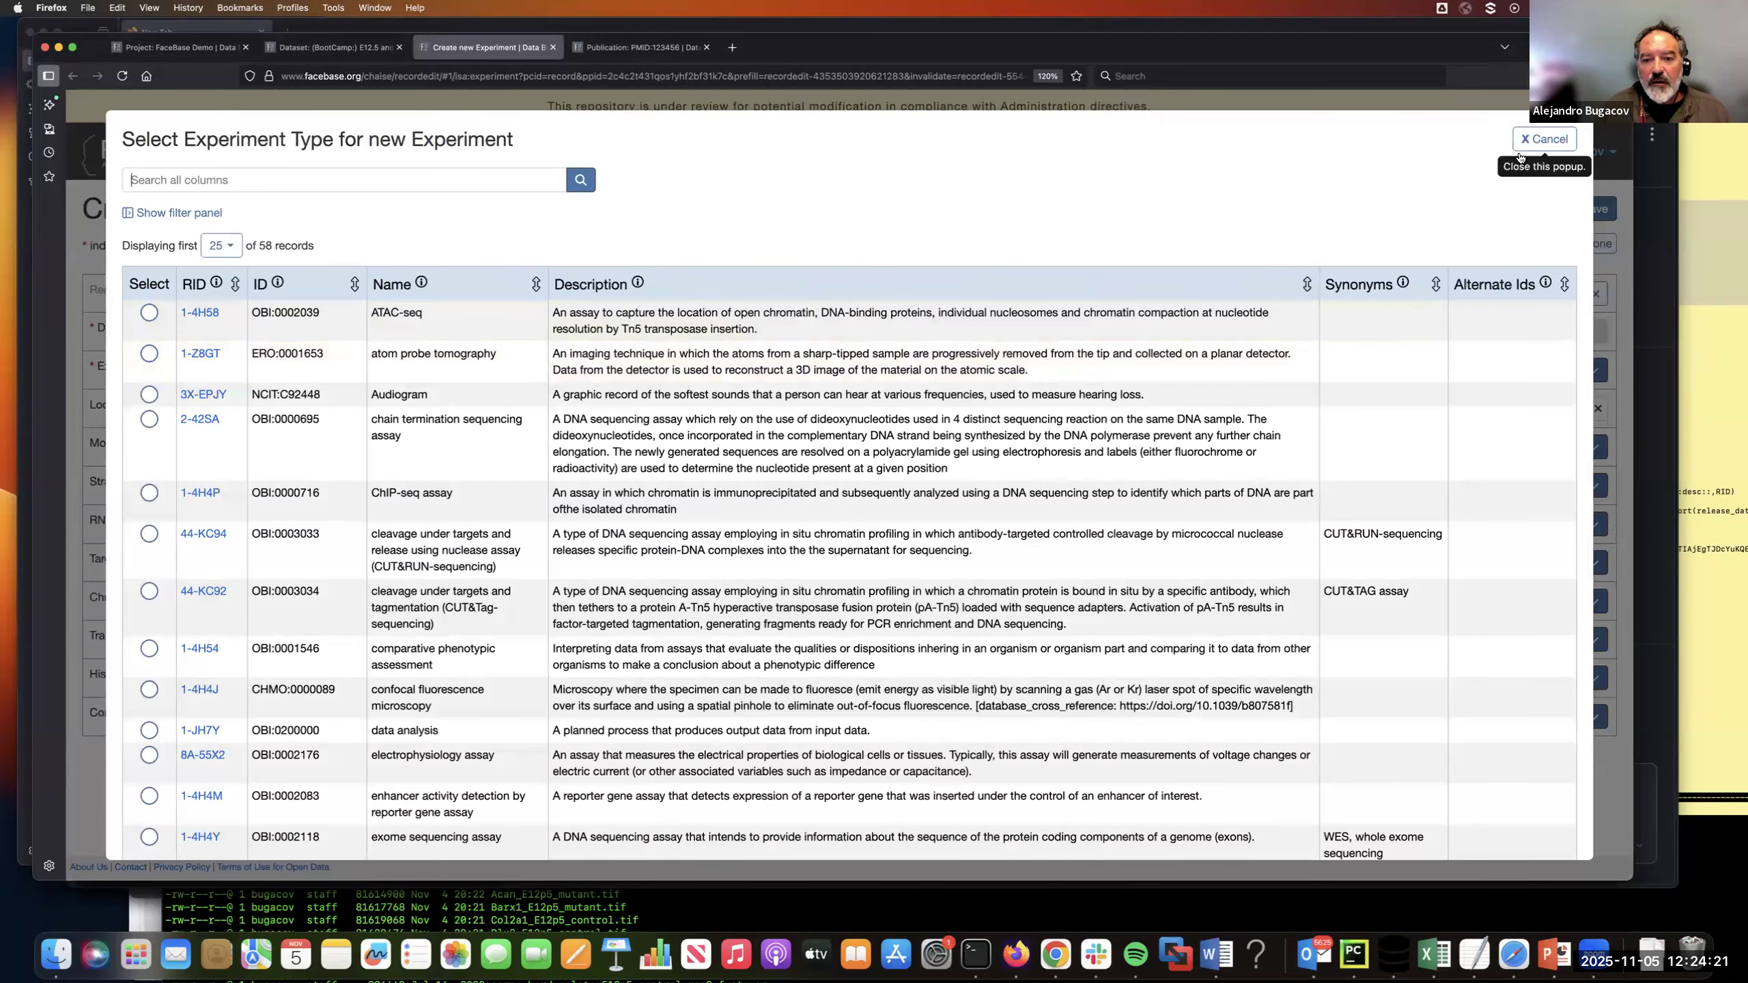
pyautogui.click(1544, 140)
pyautogui.click(1093, 370)
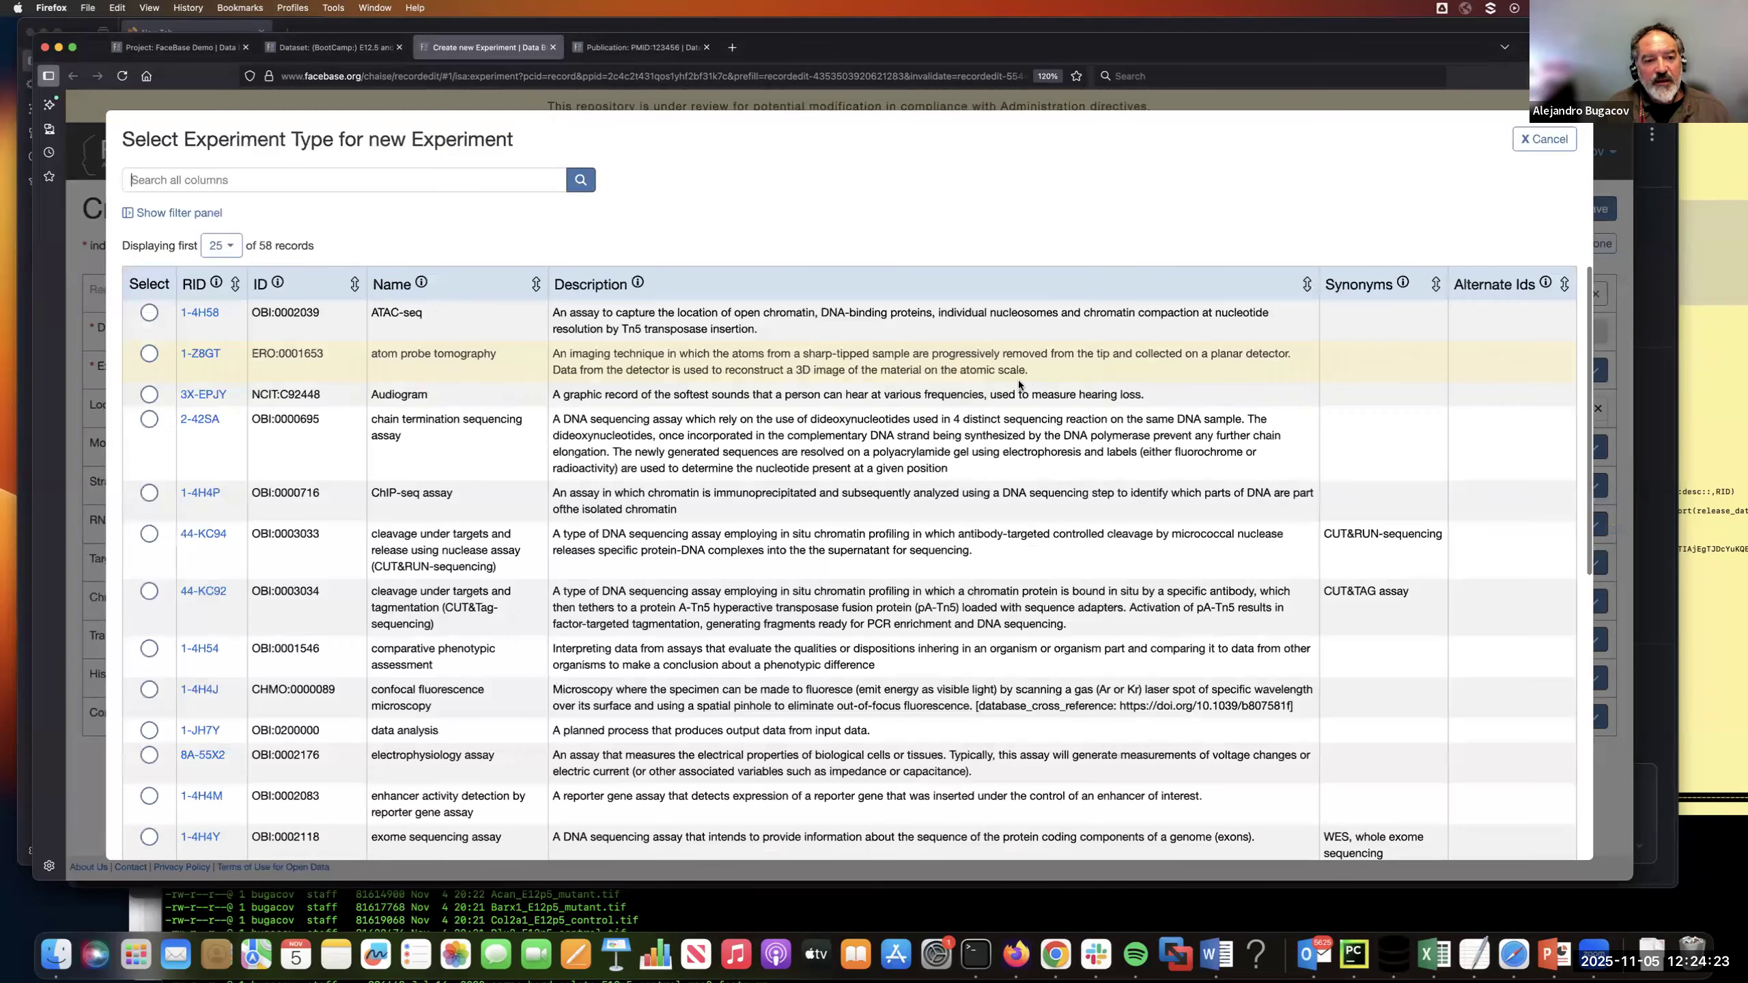
pyautogui.write('single')
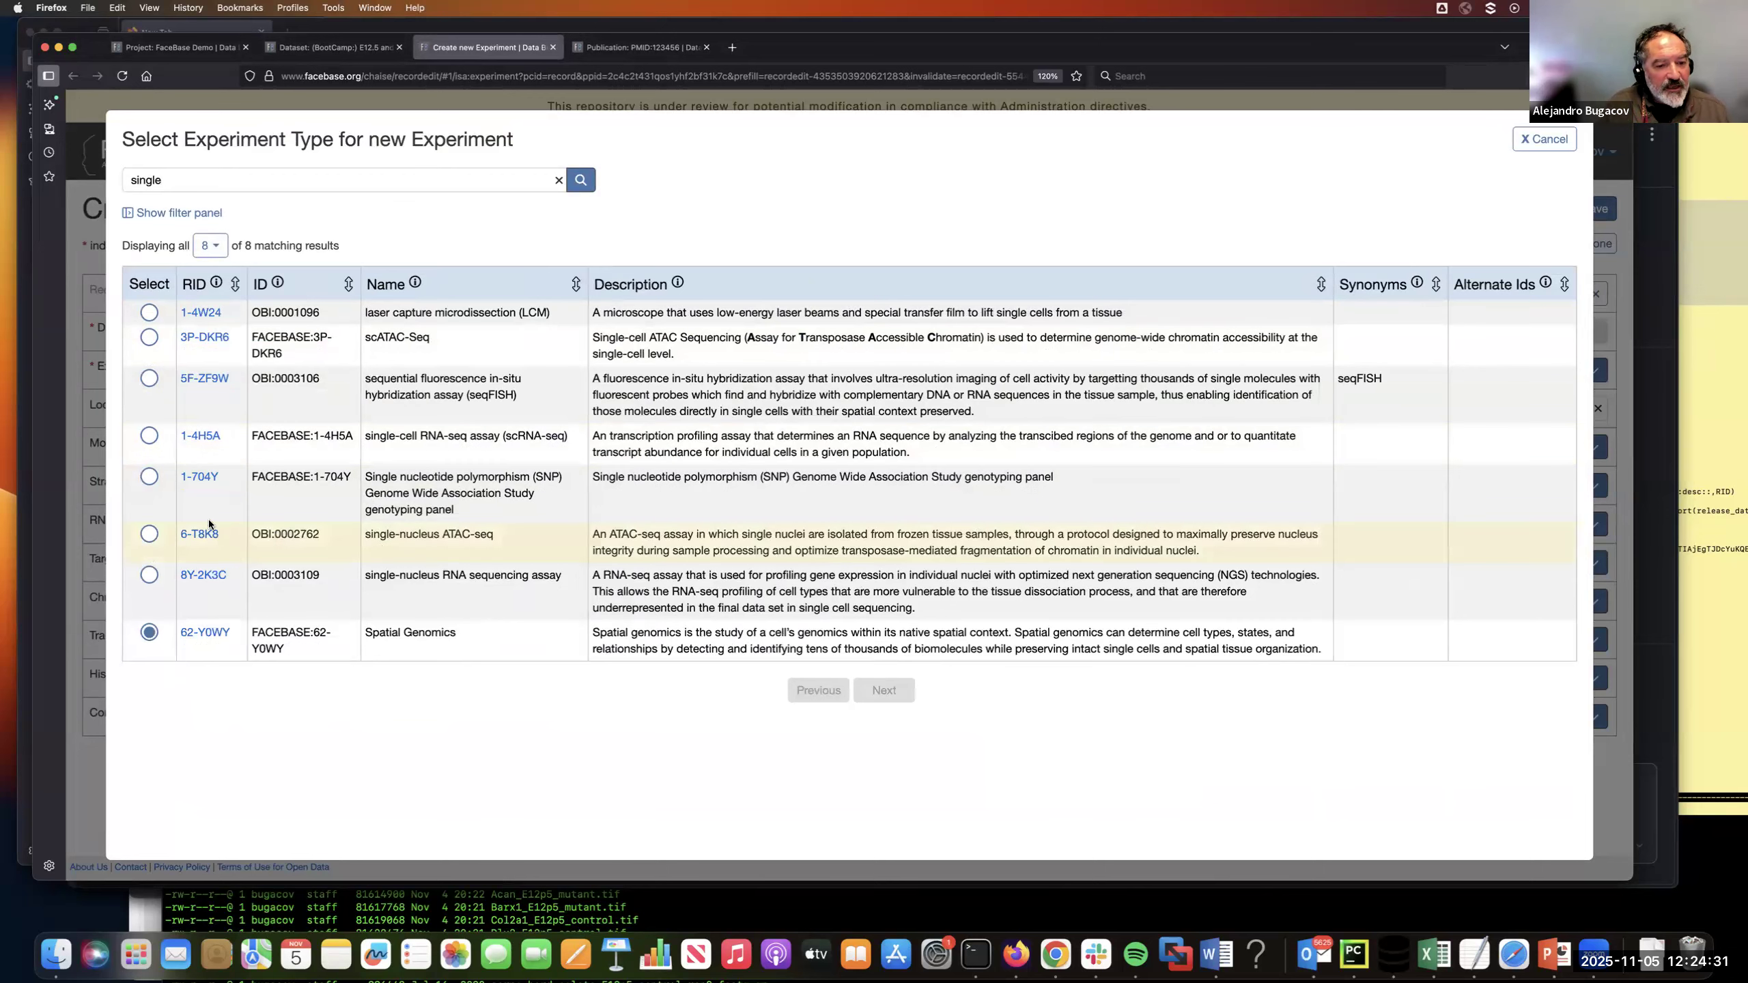
pyautogui.click(149, 435)
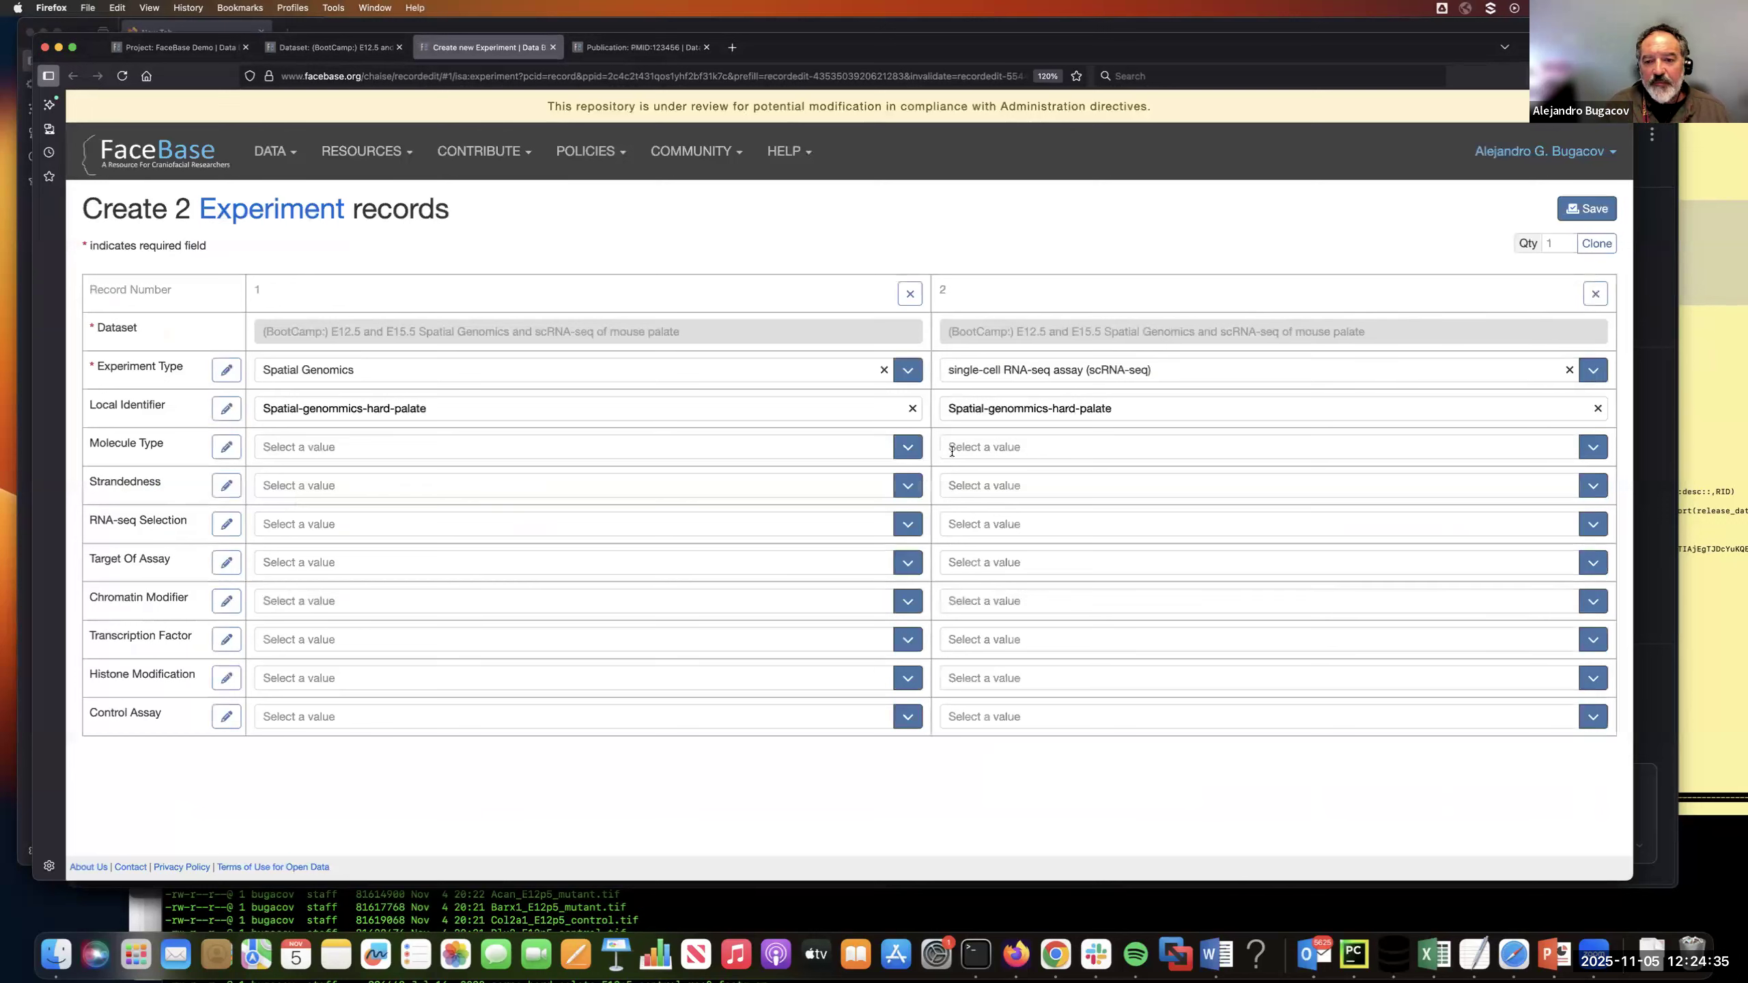
# Change the second record's local identifier to snRNA-seq-soft-palate and save both experiment records
pyautogui.click(1053, 408)
pyautogui.press('BackSpace')
pyautogui.press('BackSpace')
pyautogui.press('BackSpace')
pyautogui.press('BackSpace')
pyautogui.press('BackSpace')
pyautogui.press('BackSpace')
pyautogui.press('BackSpace')
pyautogui.press('BackSpace')
pyautogui.press('BackSpace')
pyautogui.press('BackSpace')
pyautogui.press('BackSpace')
pyautogui.press('BackSpace')
pyautogui.press('BackSpace')
pyautogui.press('BackSpace')
pyautogui.press('BackSpace')
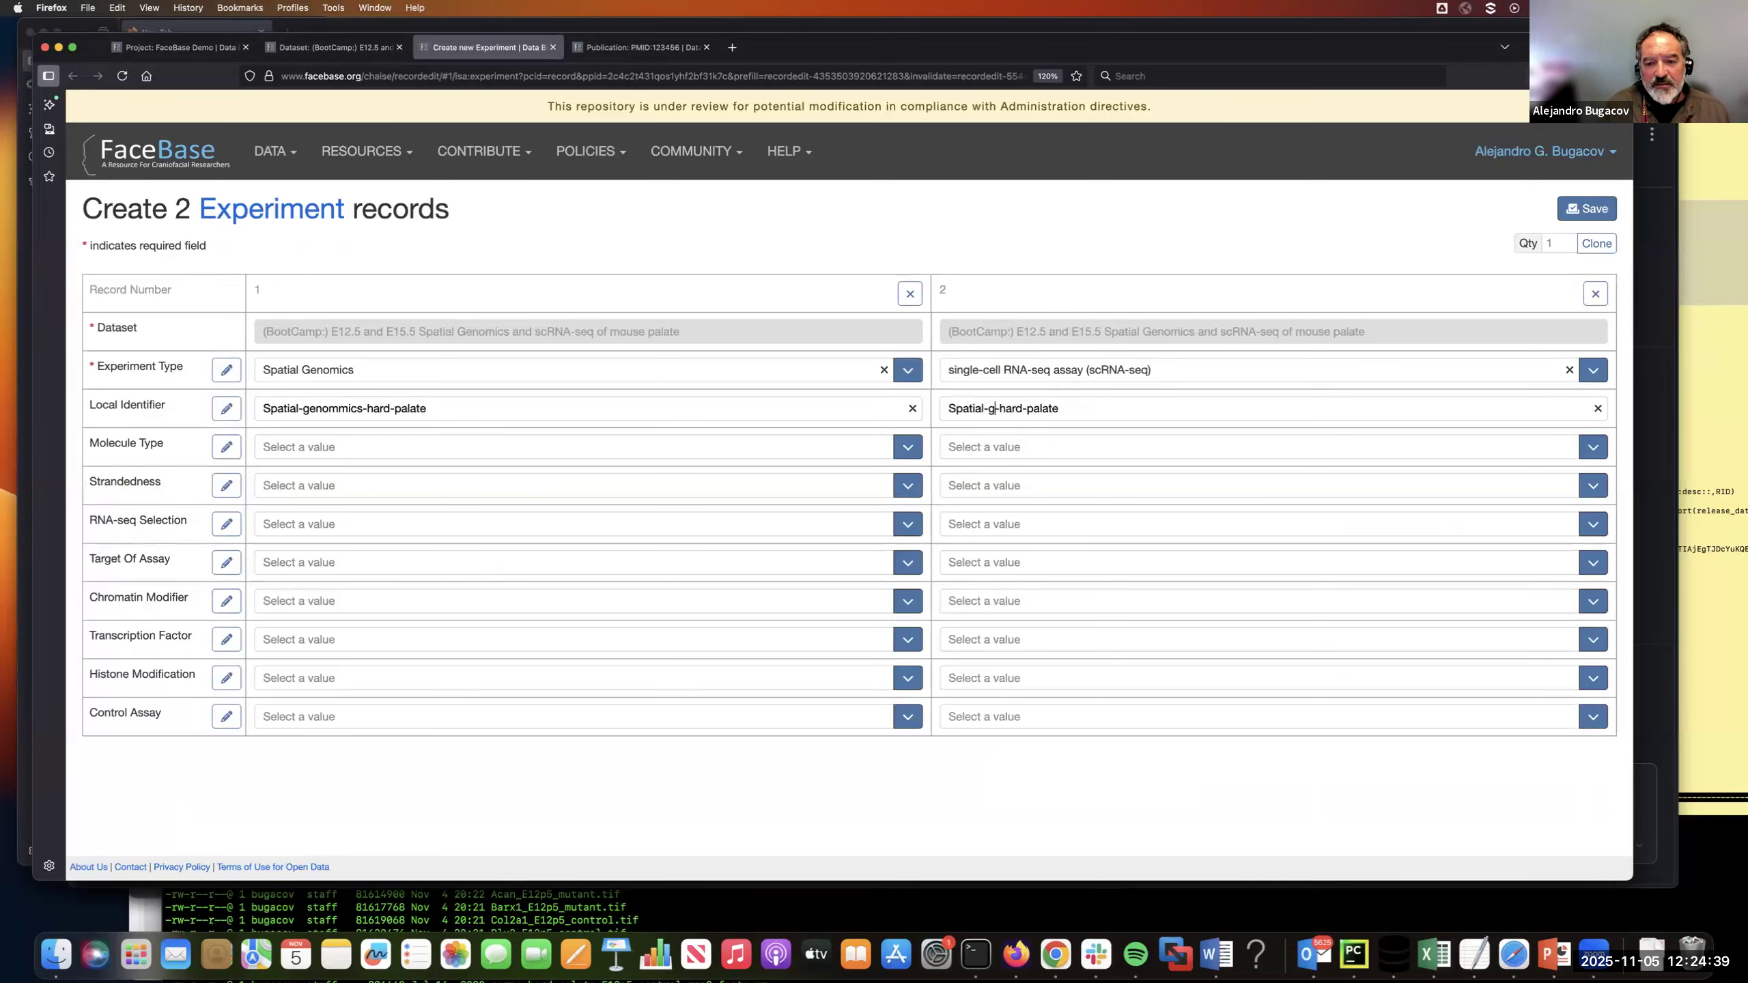
pyautogui.press('BackSpace')
pyautogui.press('BackSpace')
pyautogui.press('BackSpace')
pyautogui.write('snR')
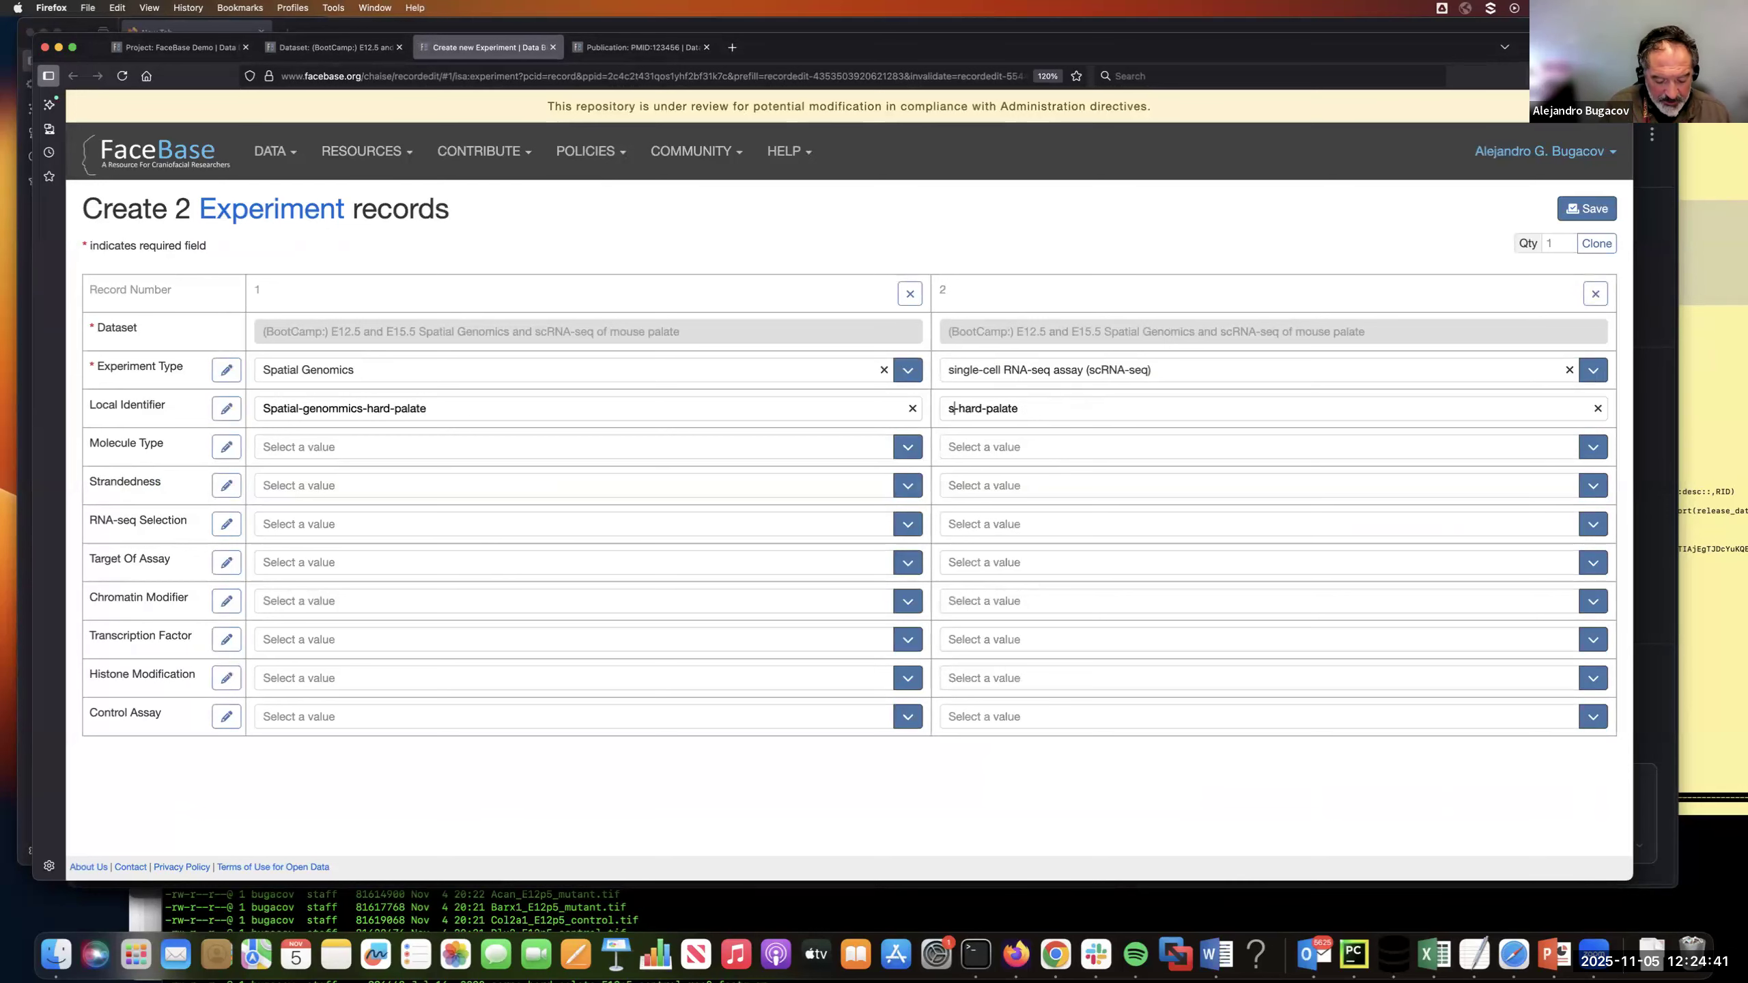
pyautogui.write('NA')
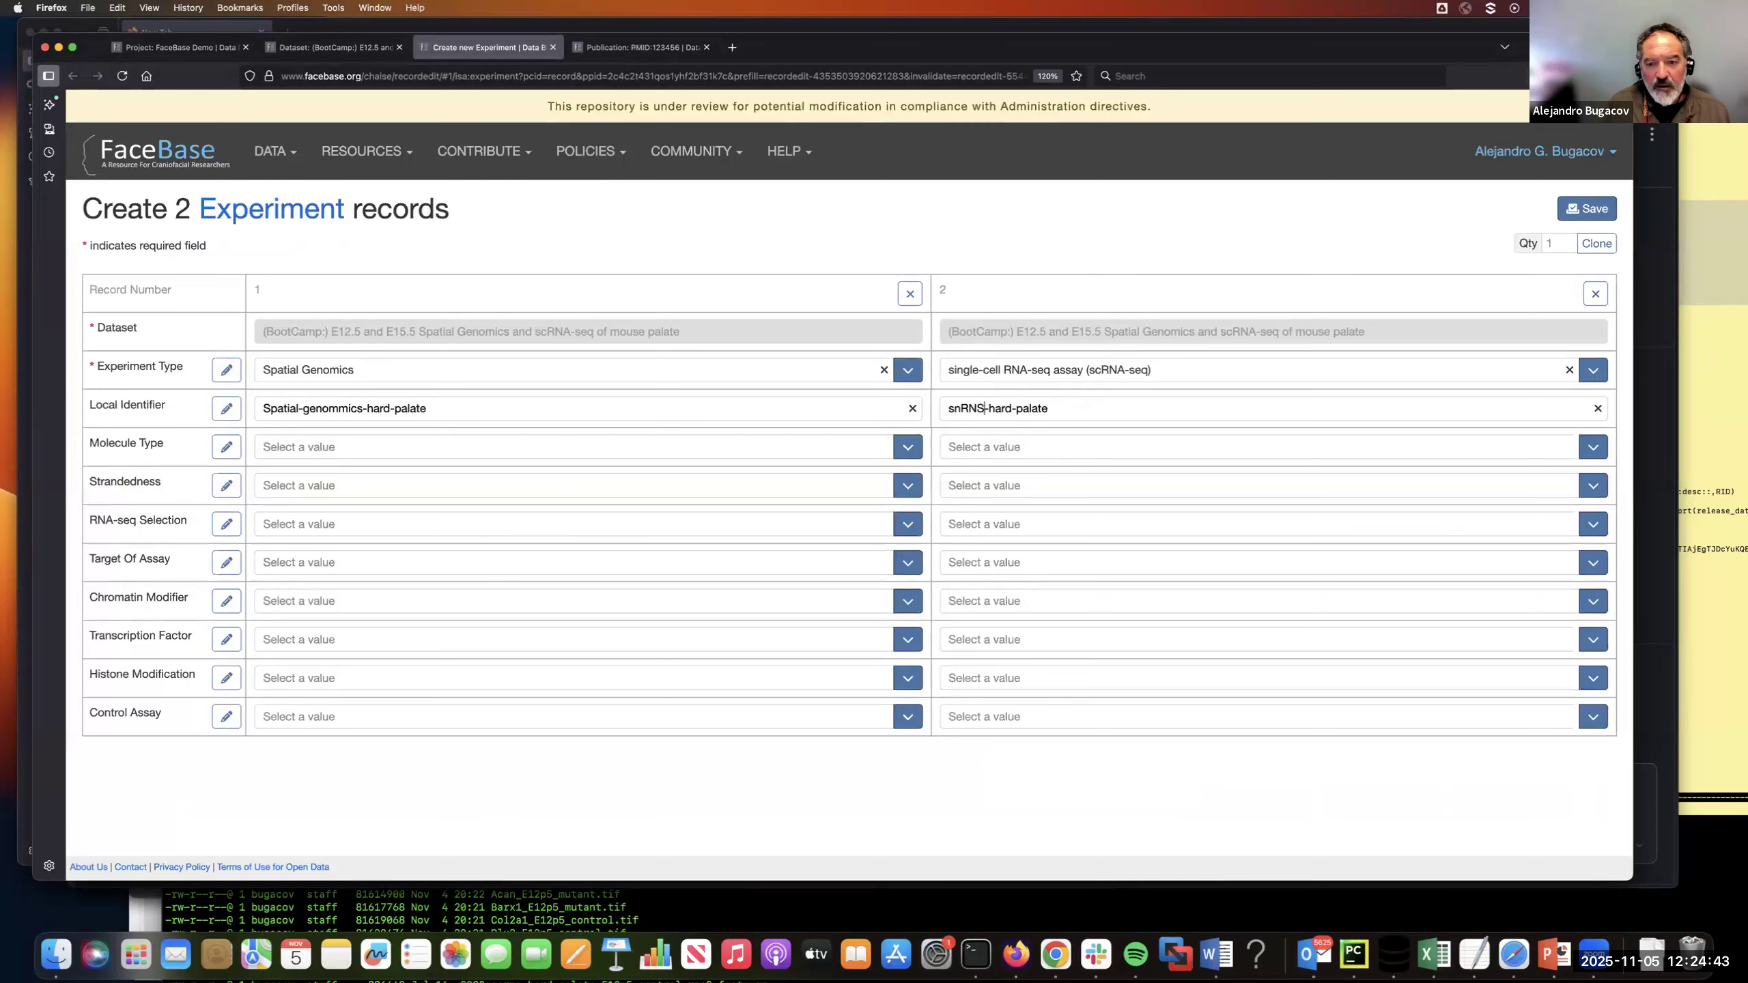
pyautogui.write('-seq')
pyautogui.press('Right')
pyautogui.press('Right')
pyautogui.press('Right')
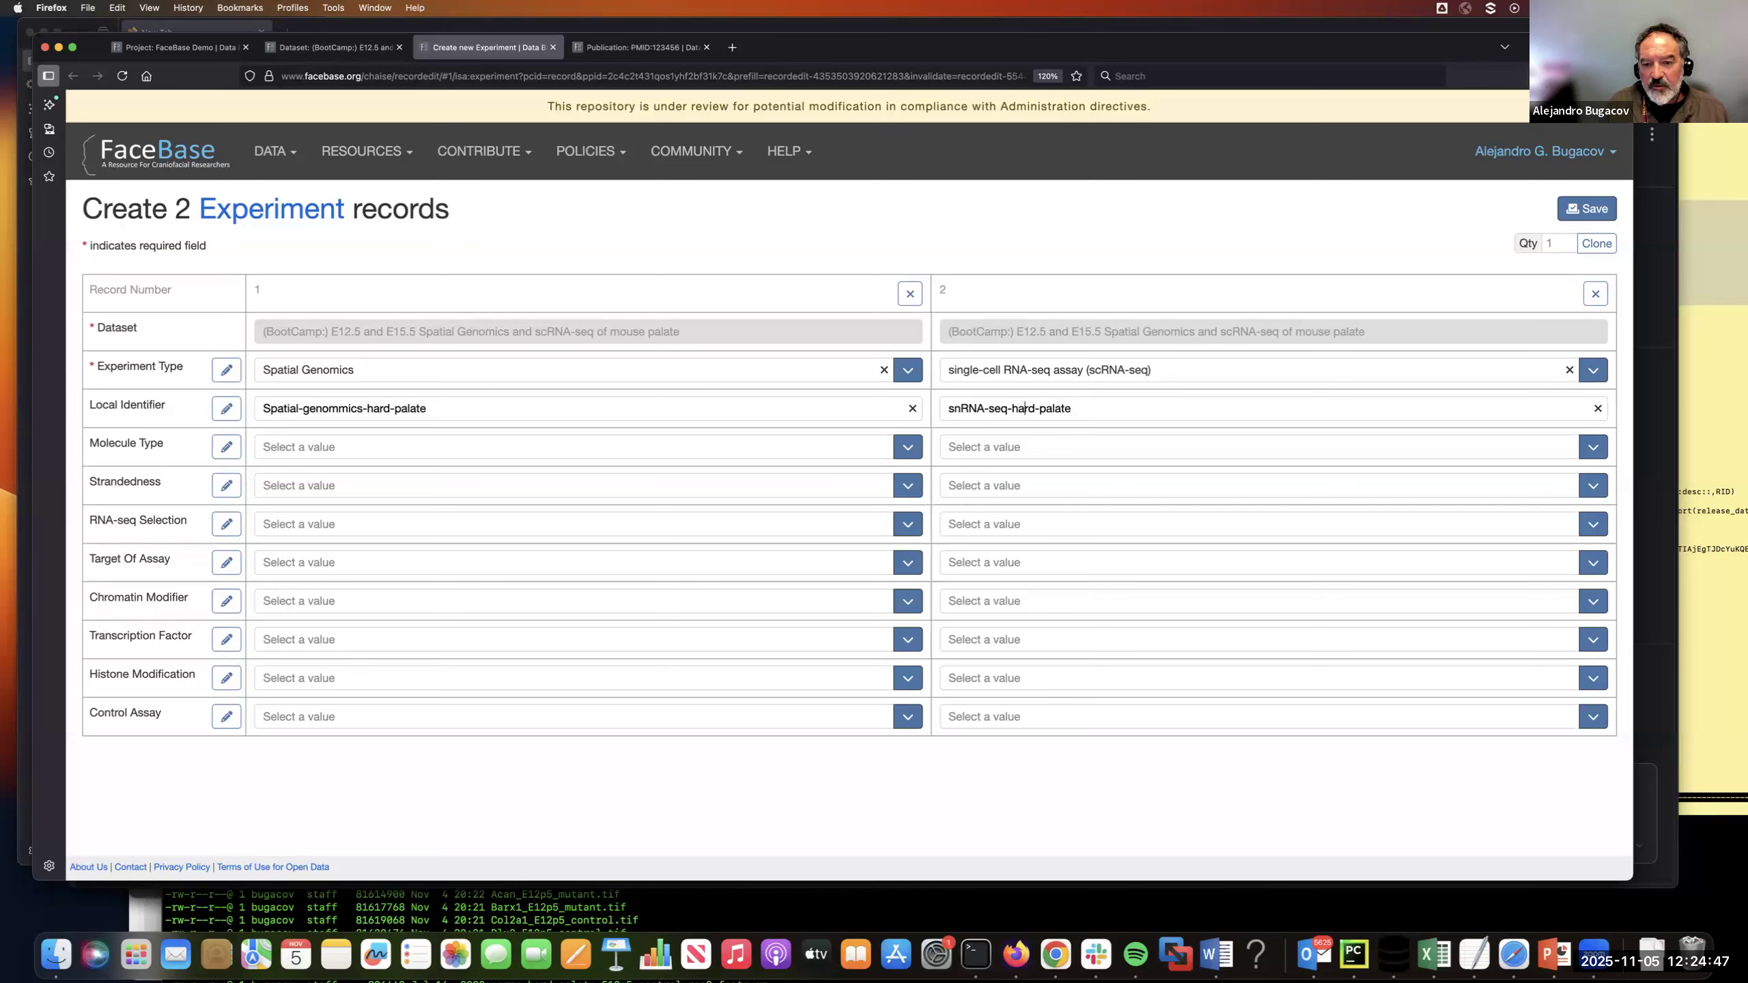
pyautogui.press('BackSpace')
pyautogui.press('BackSpace')
pyautogui.press('BackSpace')
pyautogui.press('BackSpace')
pyautogui.press('BackSpace')
pyautogui.write('soft')
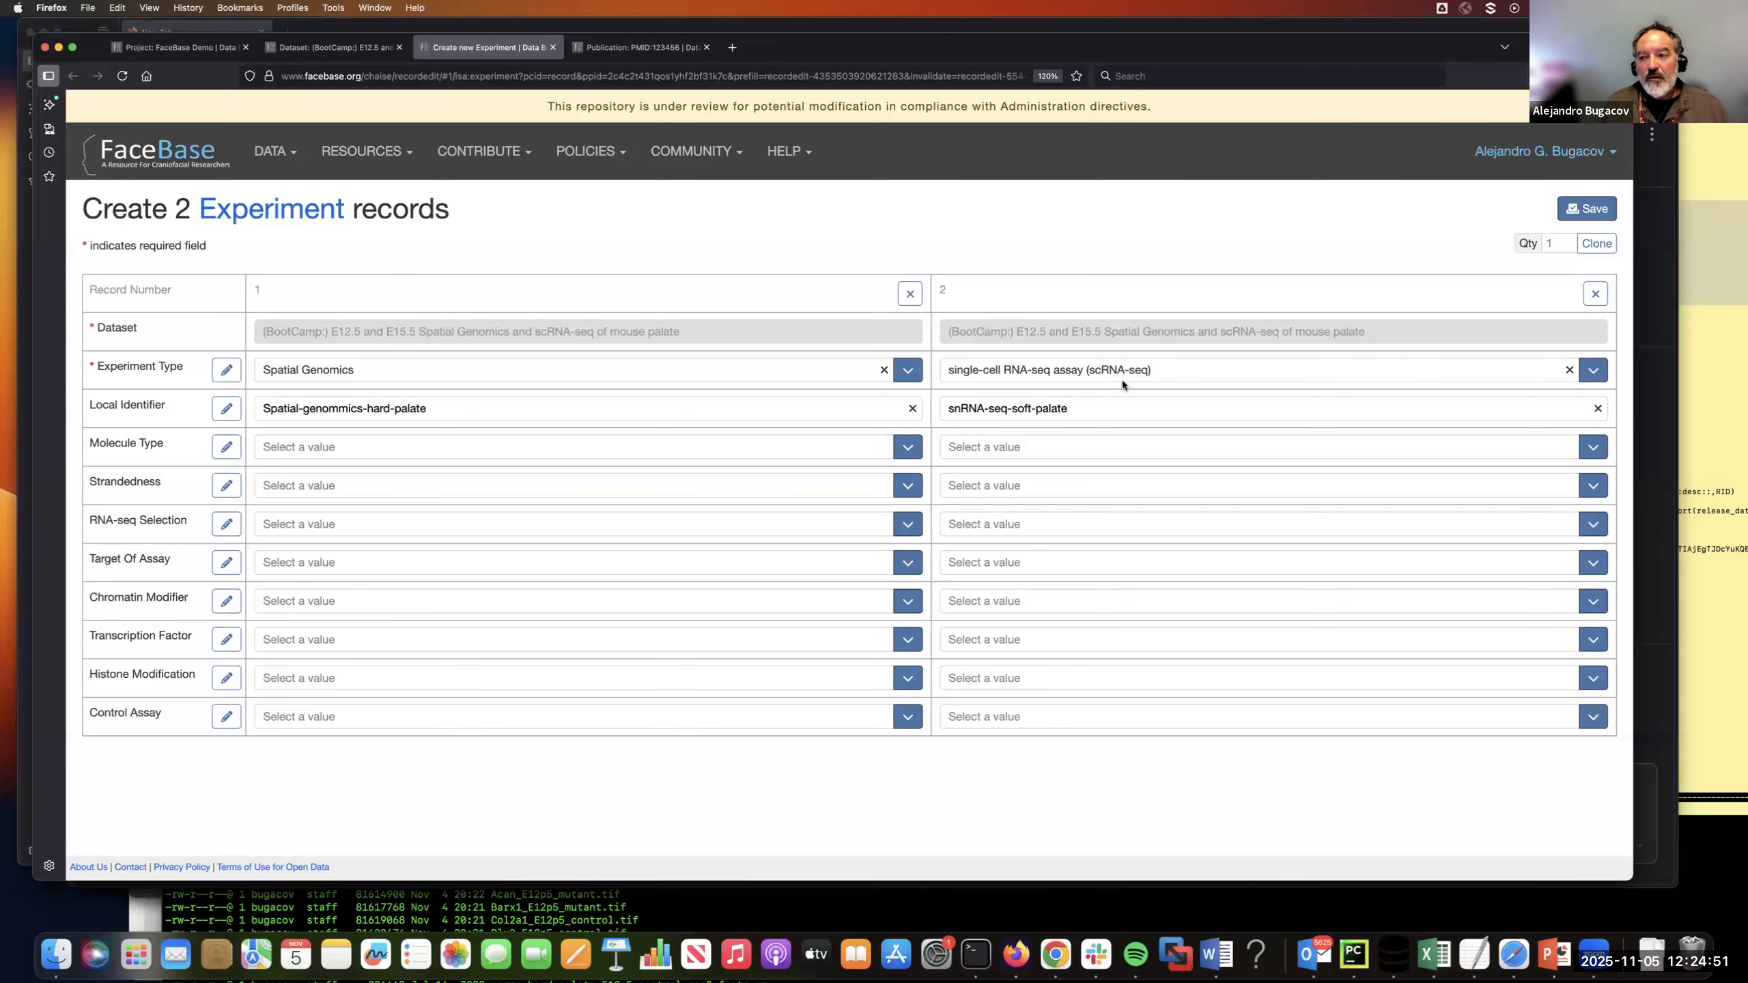
pyautogui.click(1583, 209)
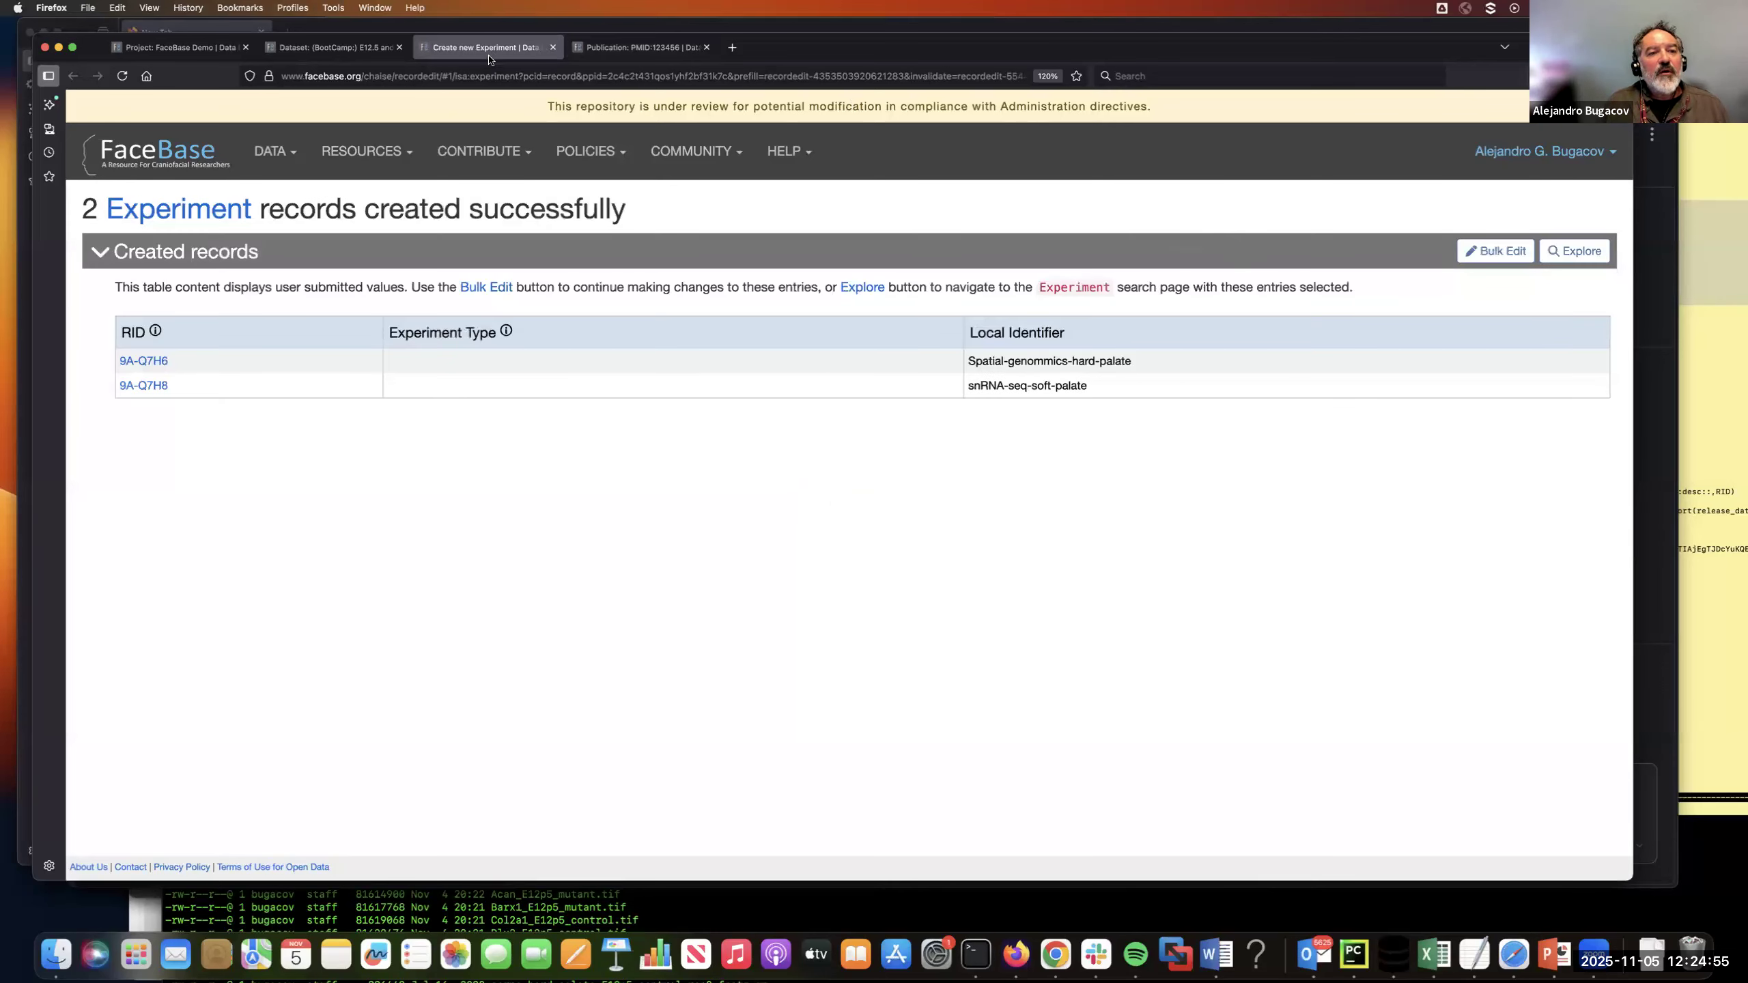
# Check the dataset's experiment list, and close the finished experiment creation page and the publication page
pyautogui.click(330, 50)
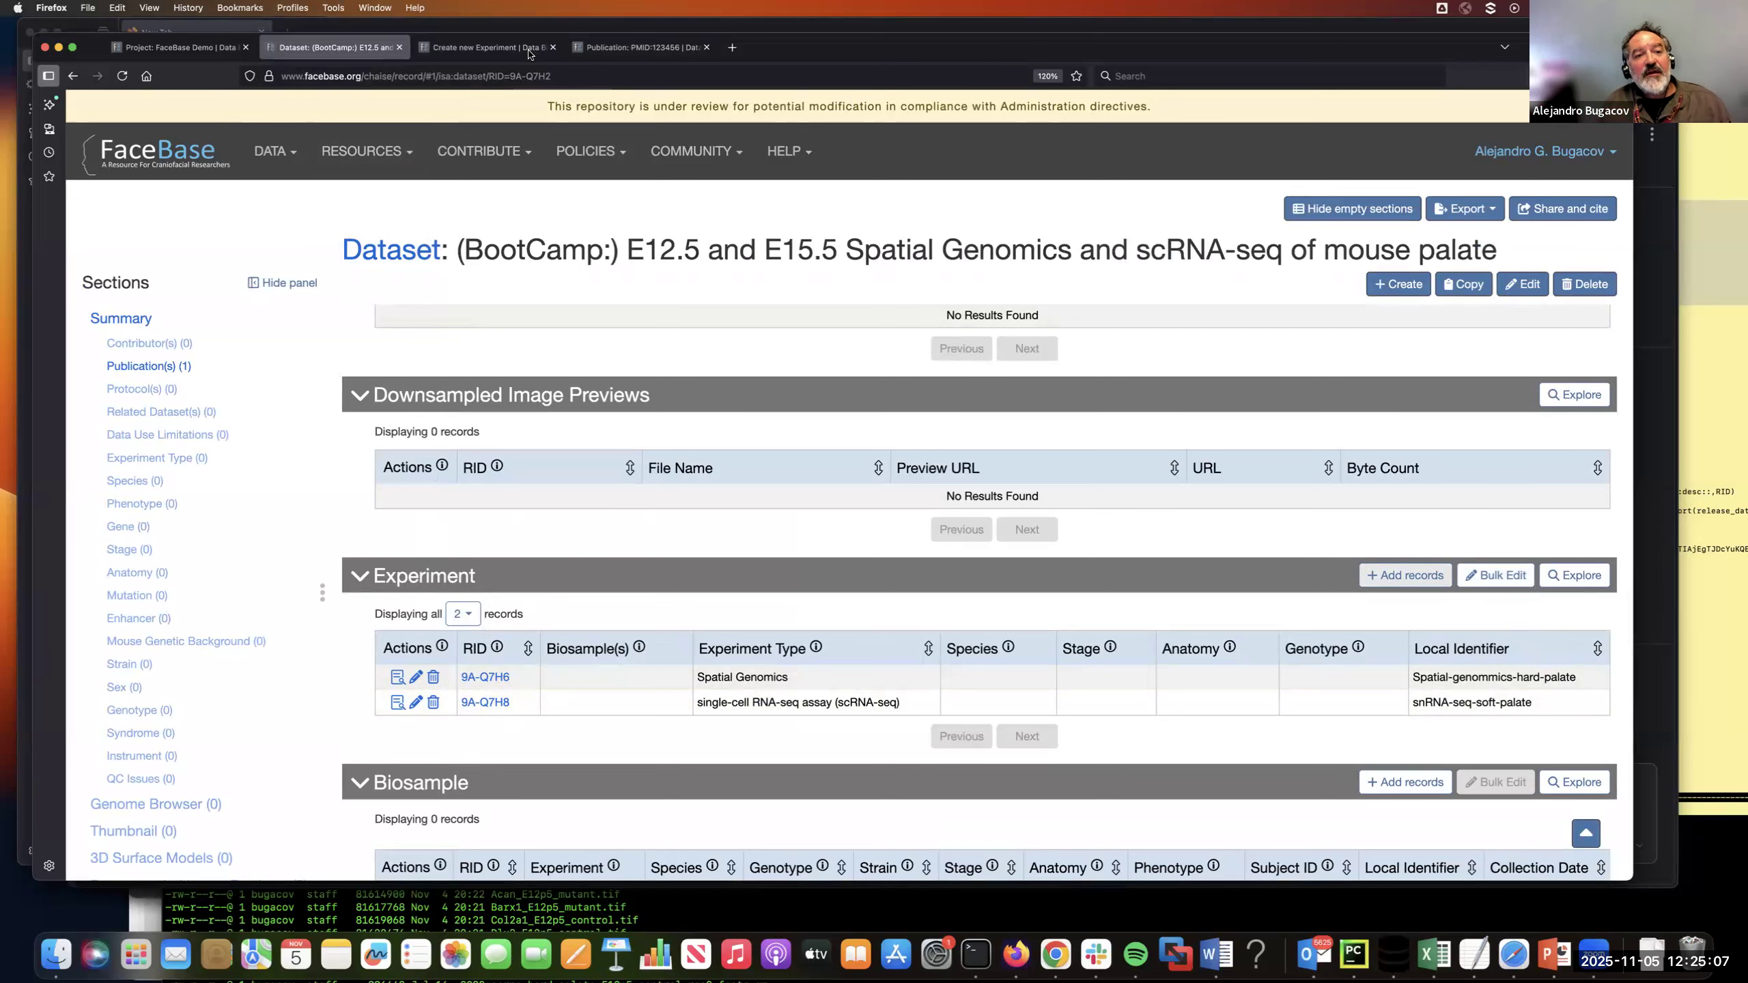
pyautogui.click(504, 49)
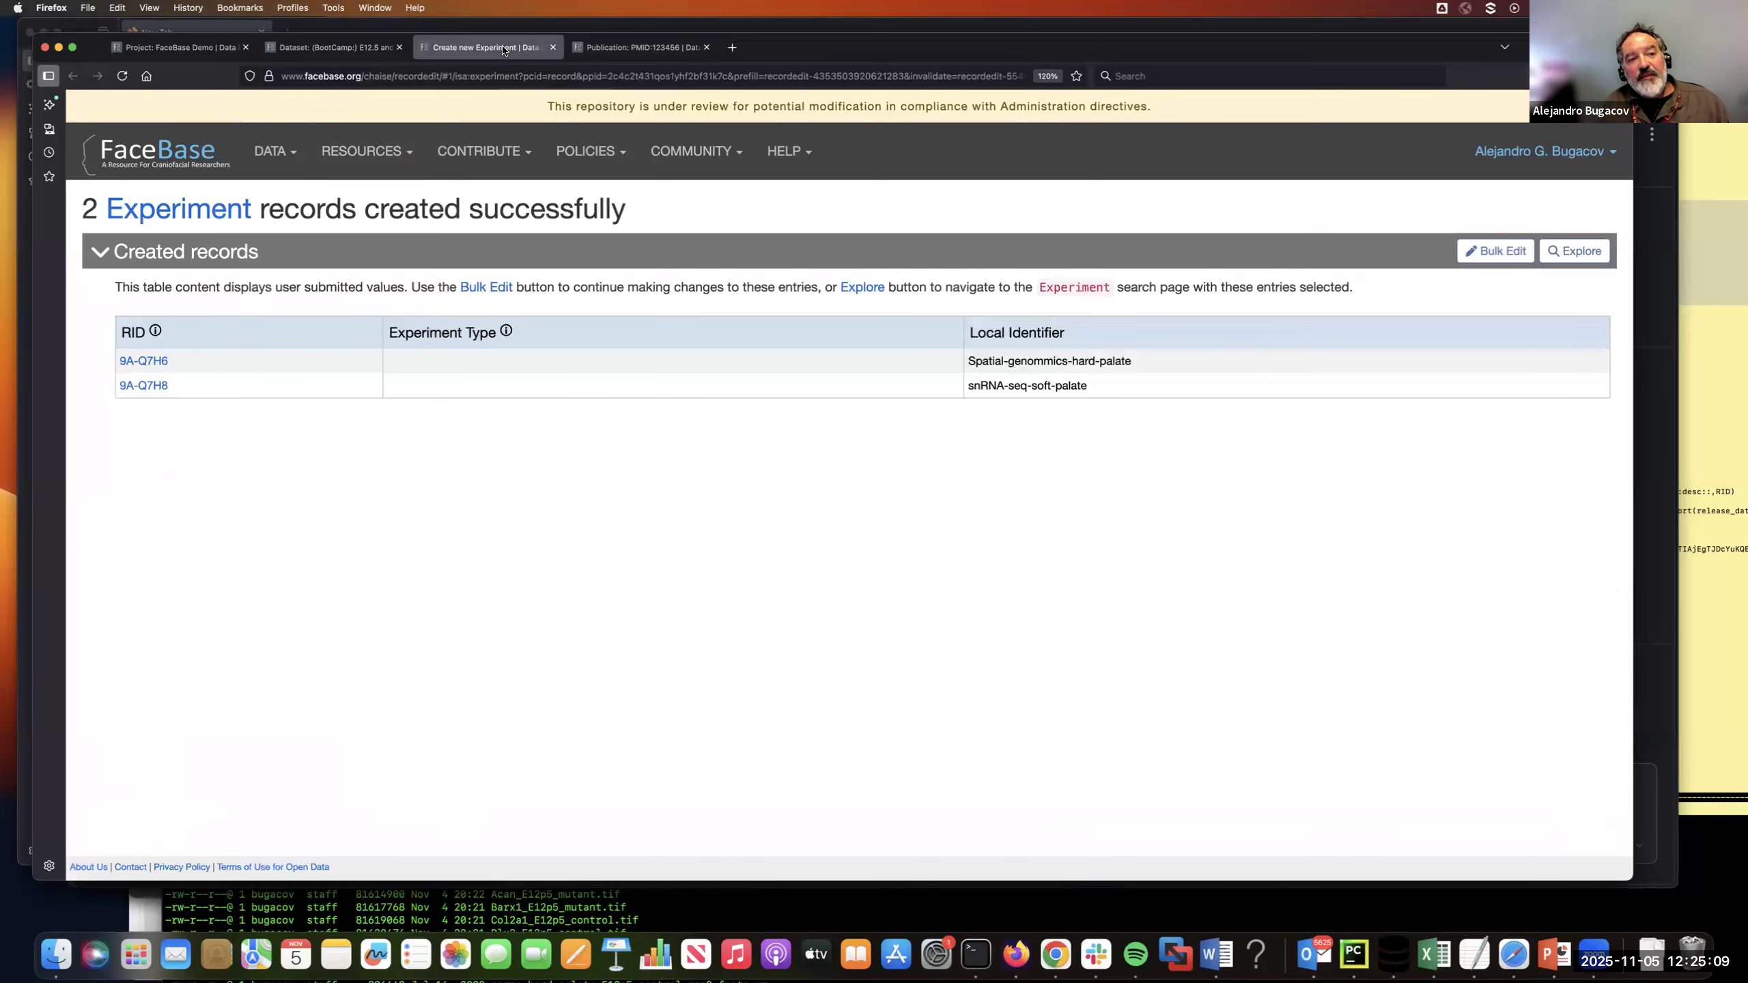
pyautogui.click(314, 49)
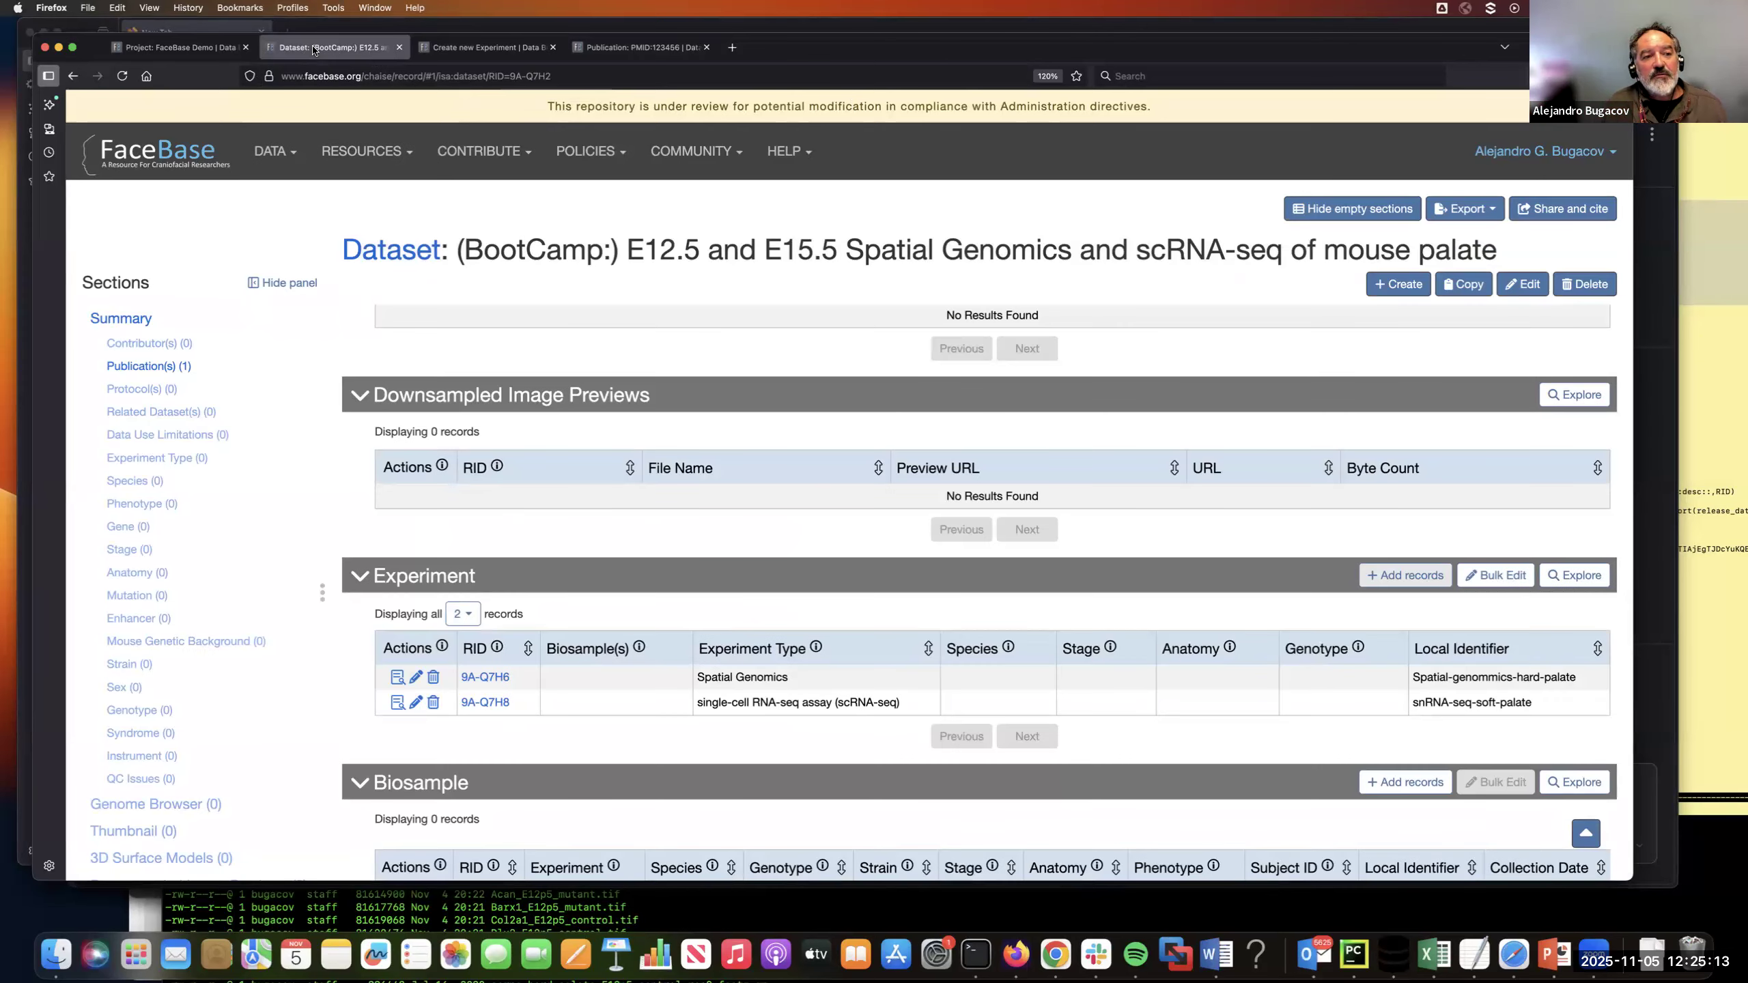
pyautogui.click(494, 53)
pyautogui.click(553, 48)
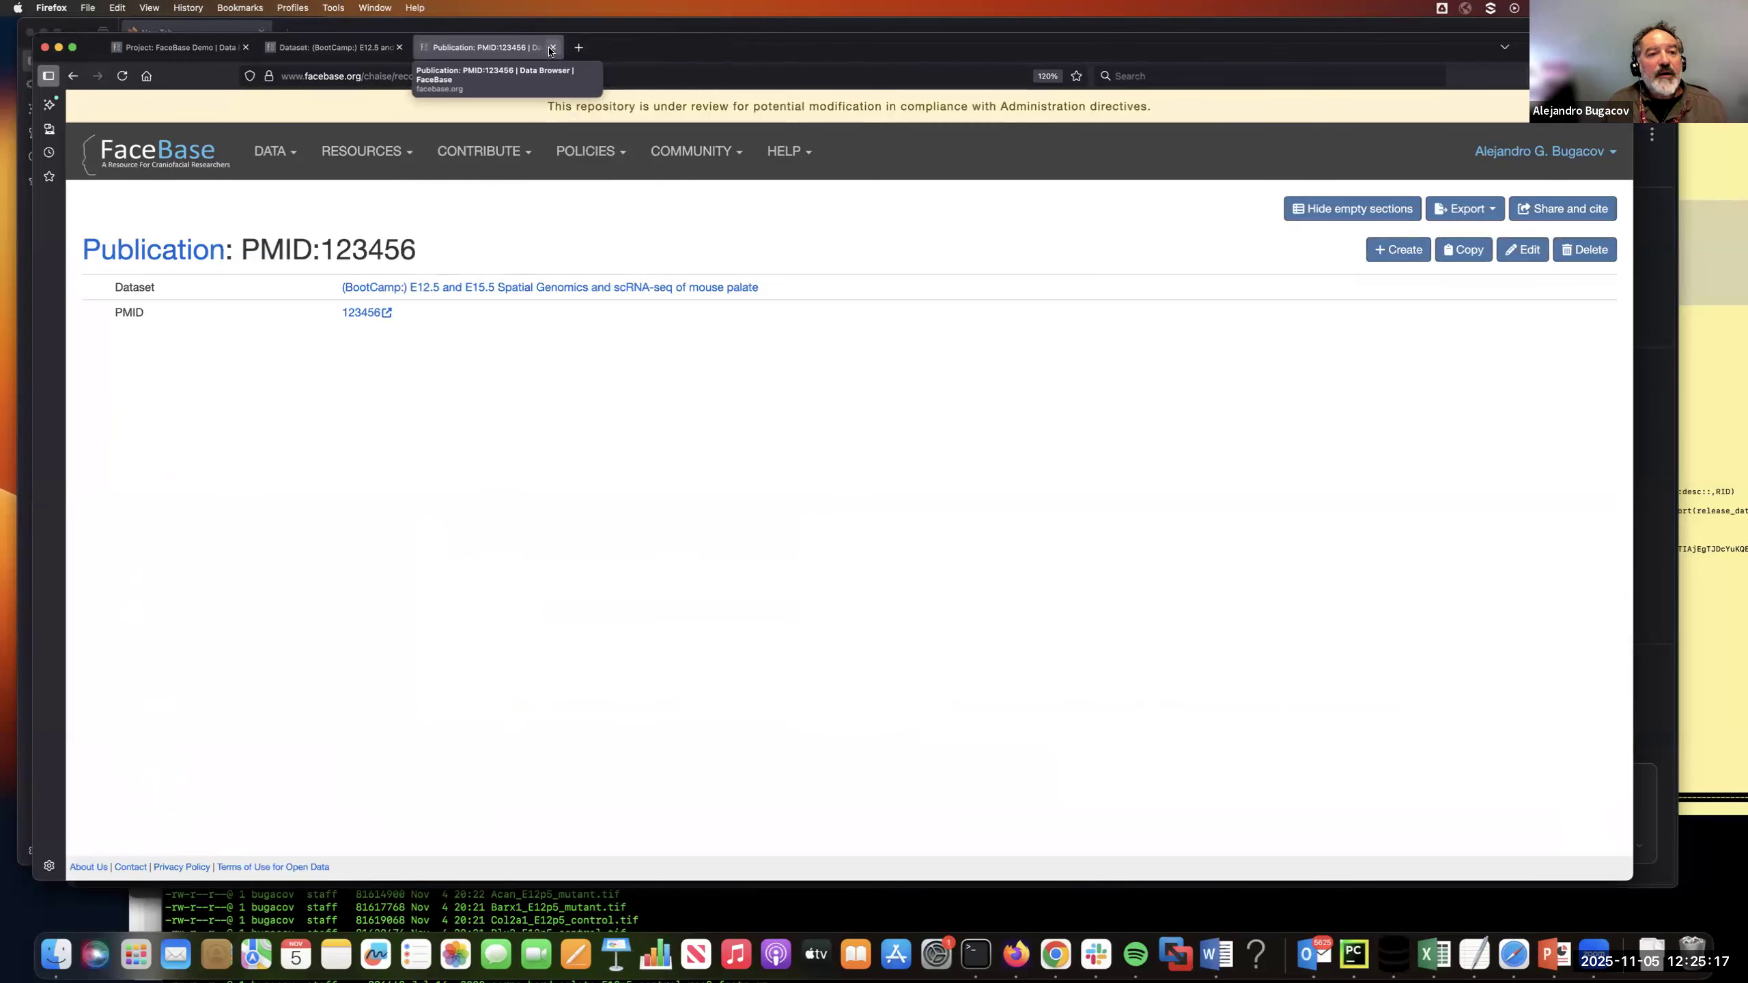
pyautogui.click(551, 48)
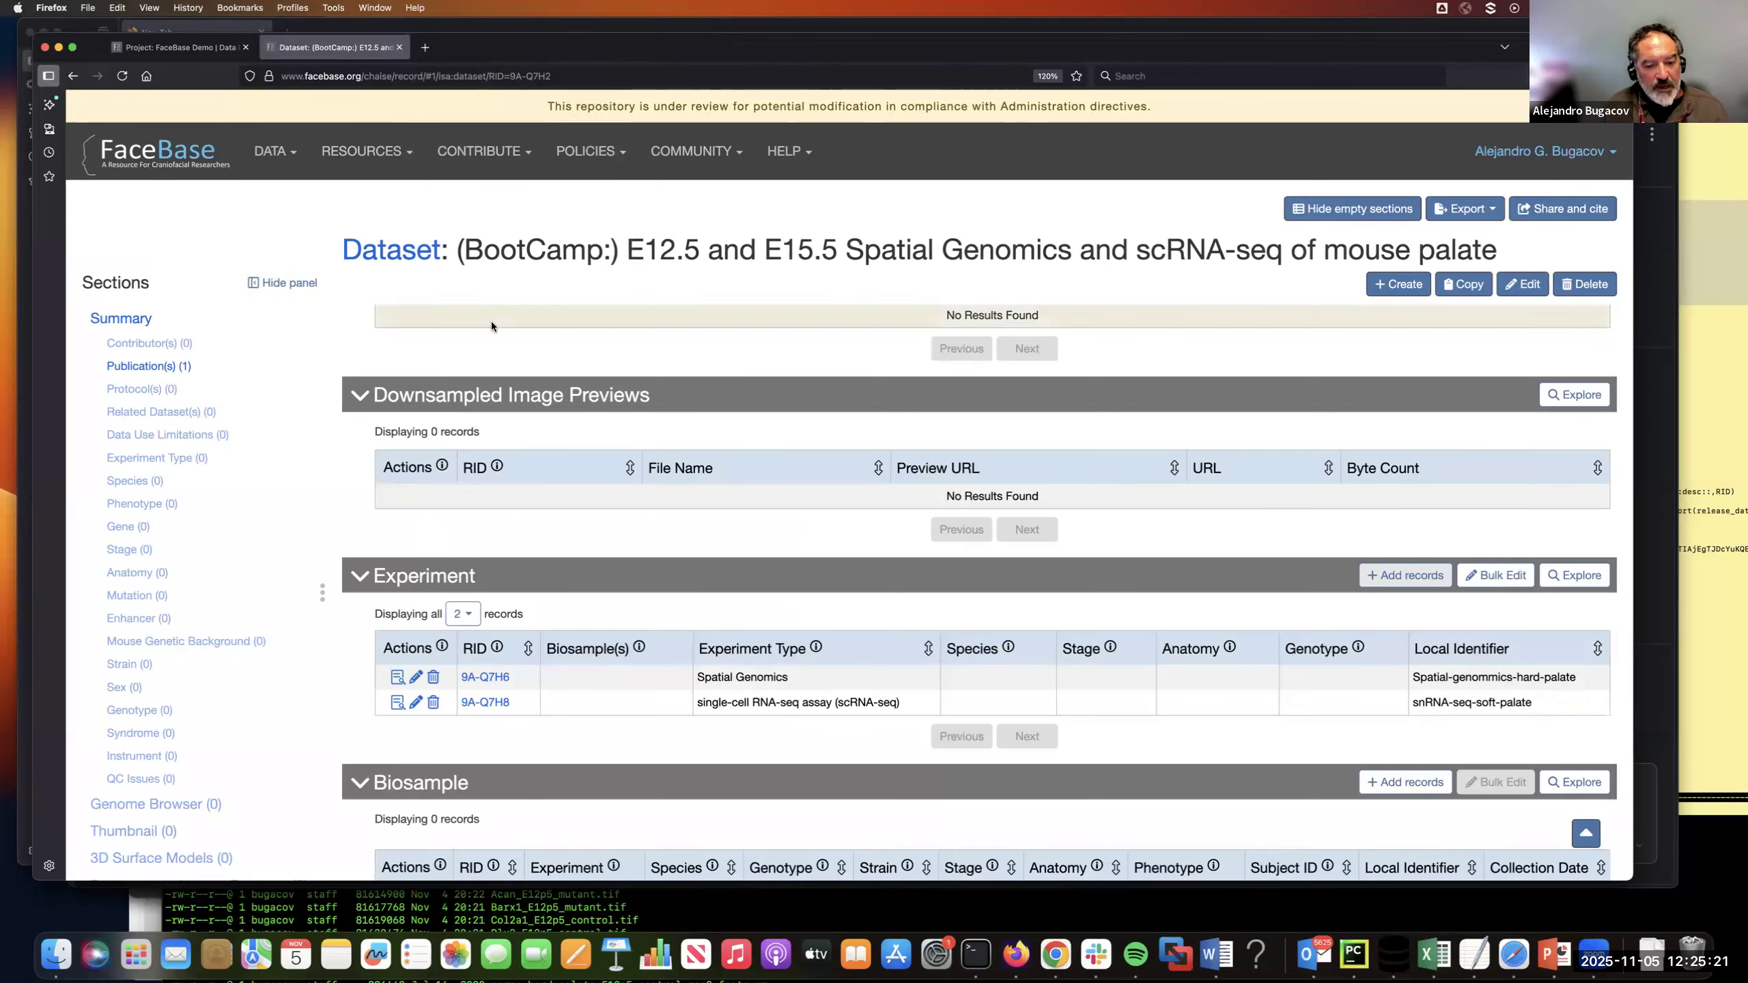
# Open the dataset's Spatial Genomics experiment and start a new biosample record for it
pyautogui.scroll(-3, 493, 324)
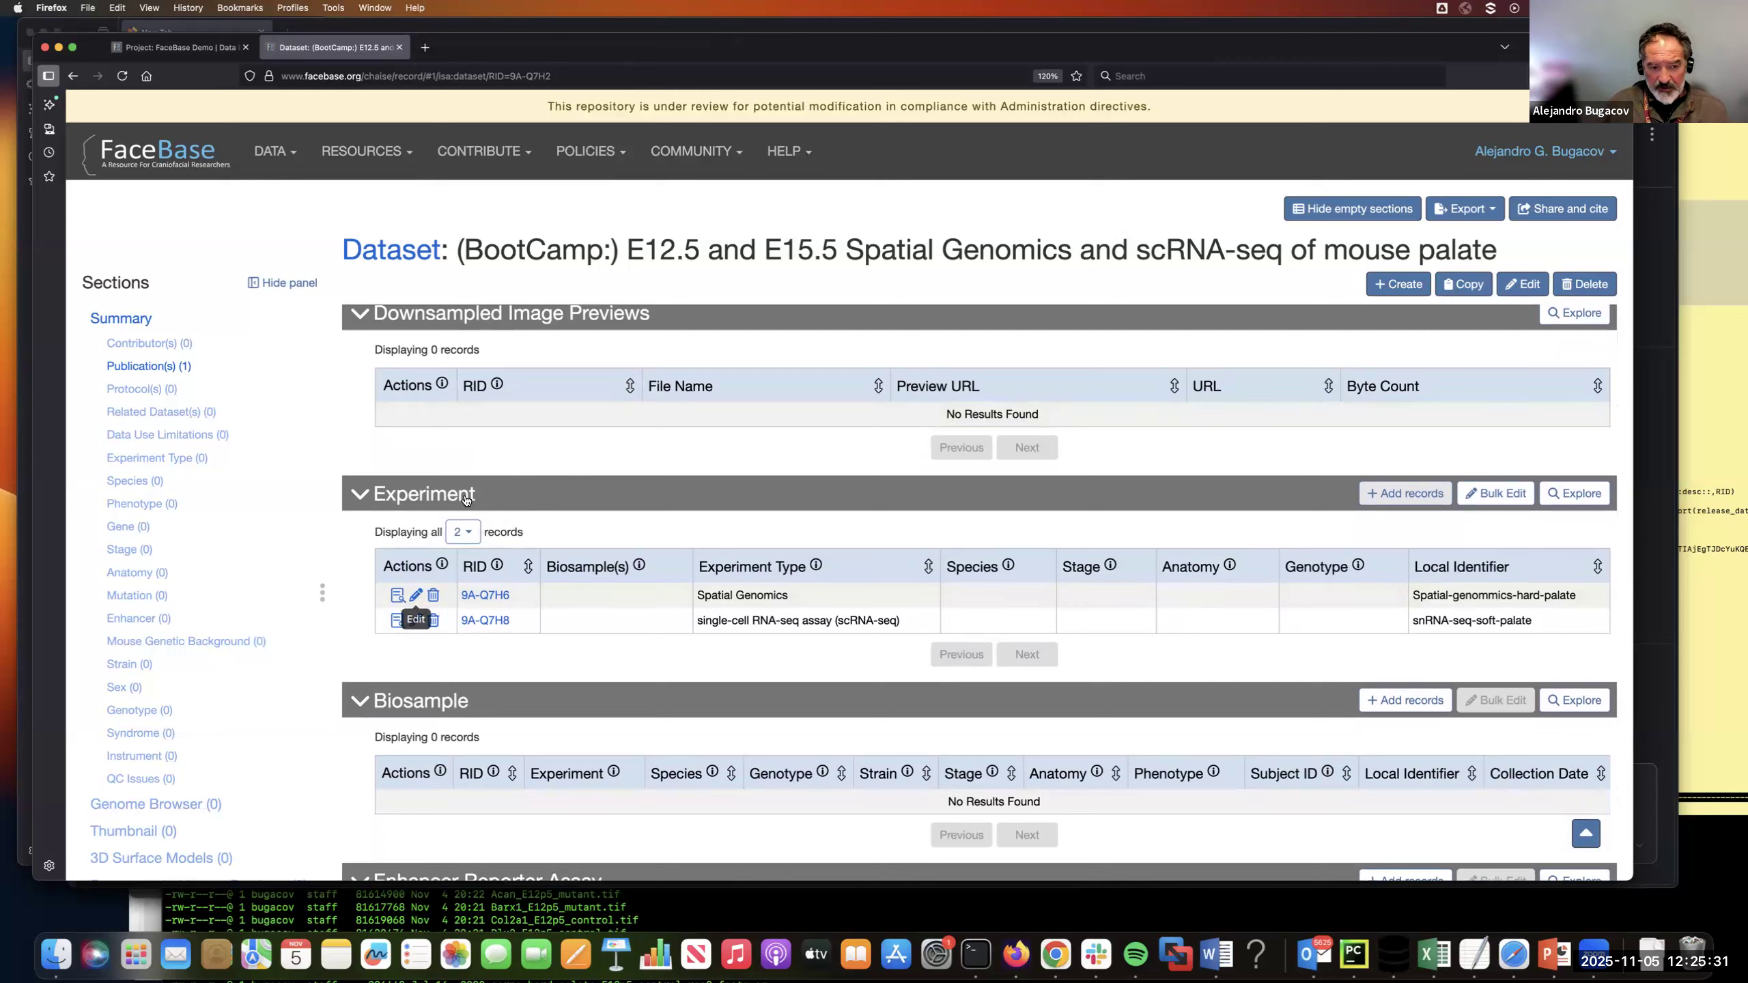
pyautogui.click(397, 596)
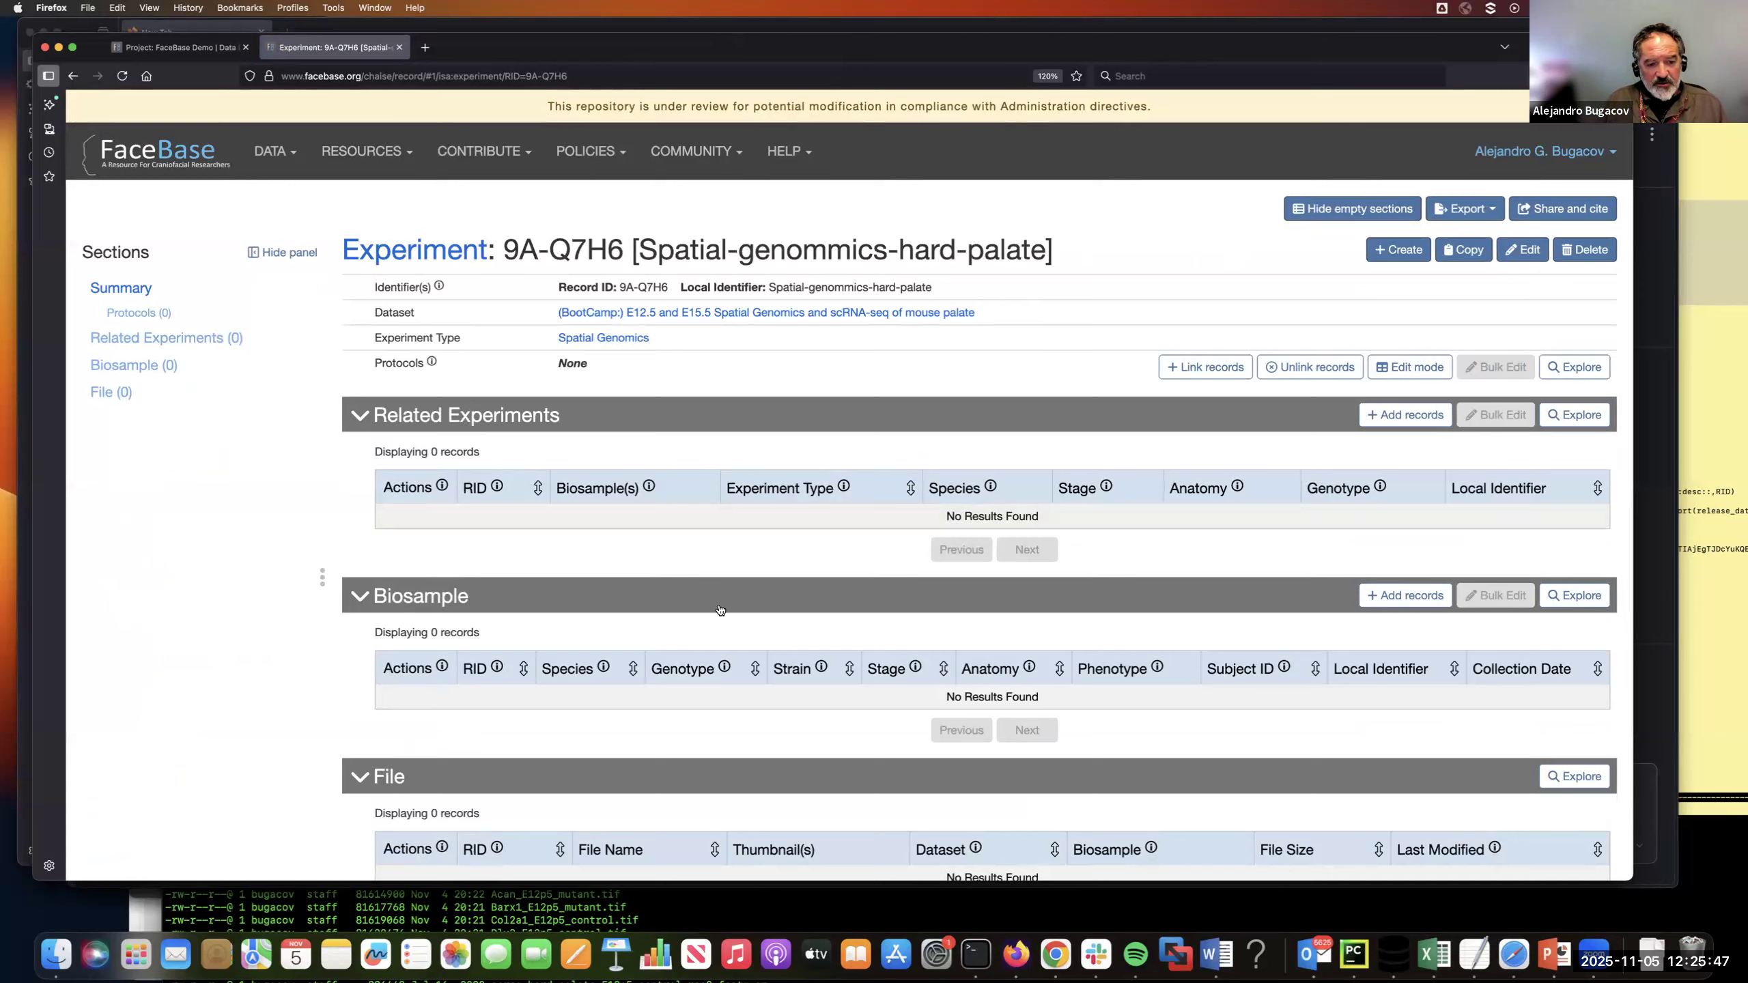
pyautogui.click(1395, 603)
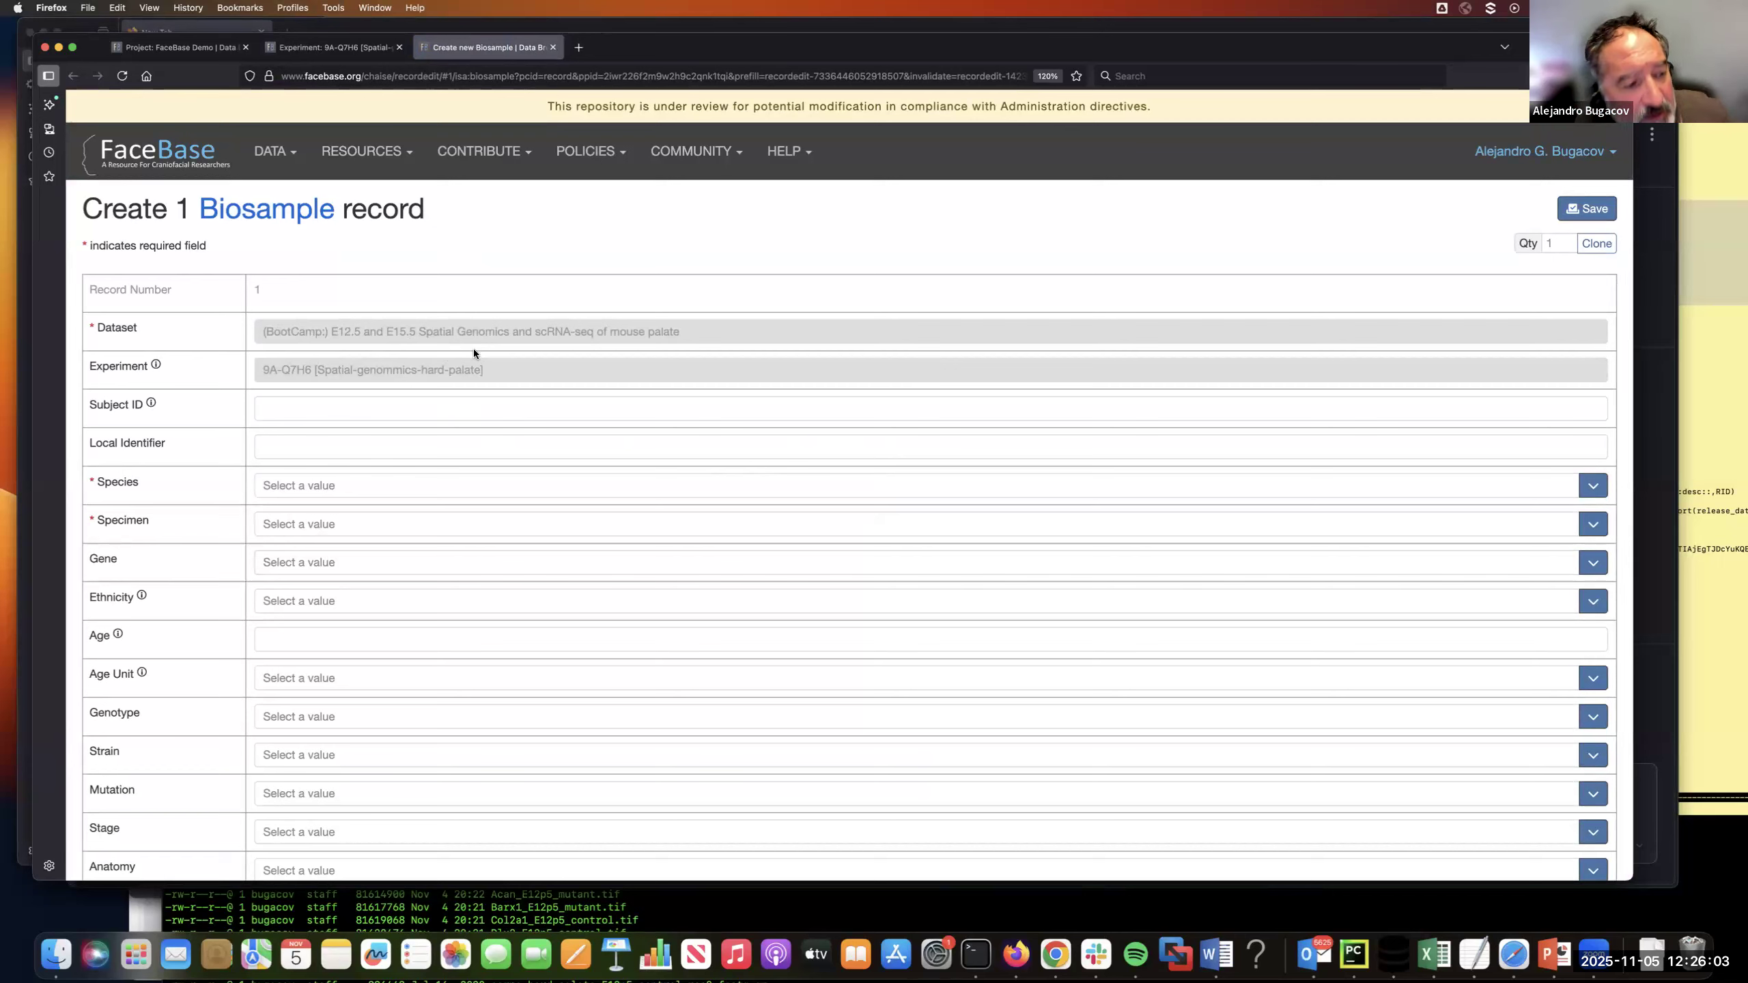
# Enter E12.5-hard-palate-mutant as the biosample's local identifier
pyautogui.click(406, 449)
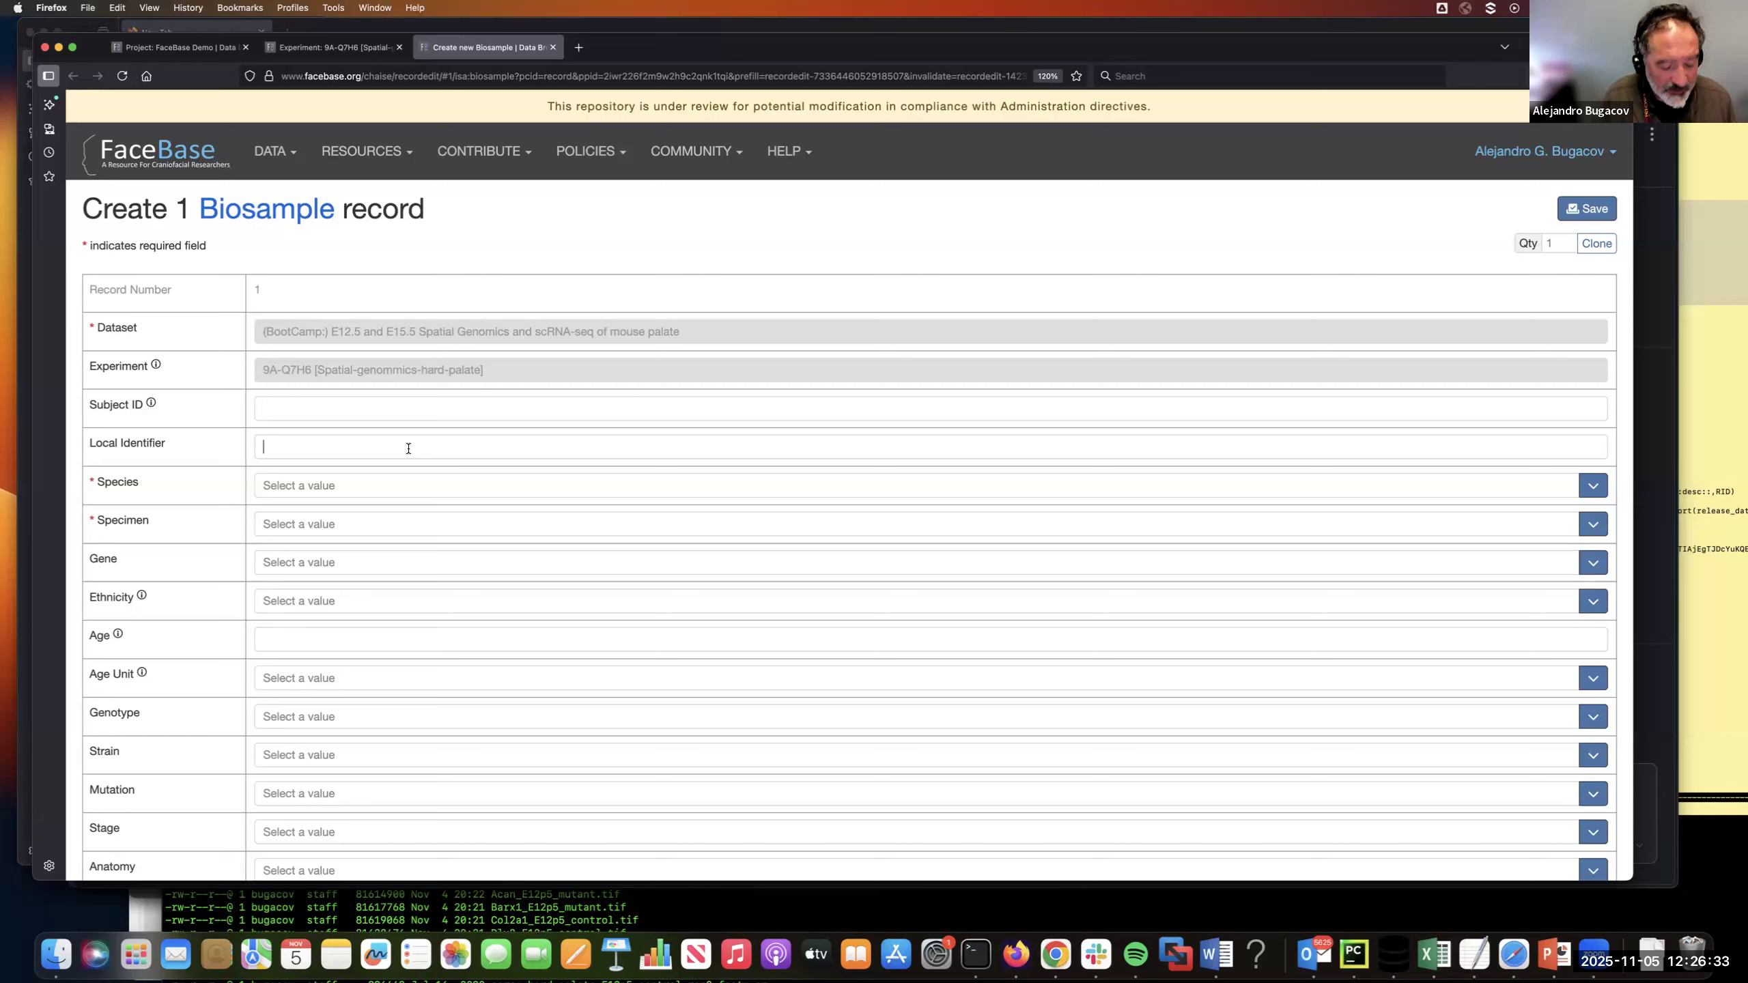
pyautogui.write('E1')
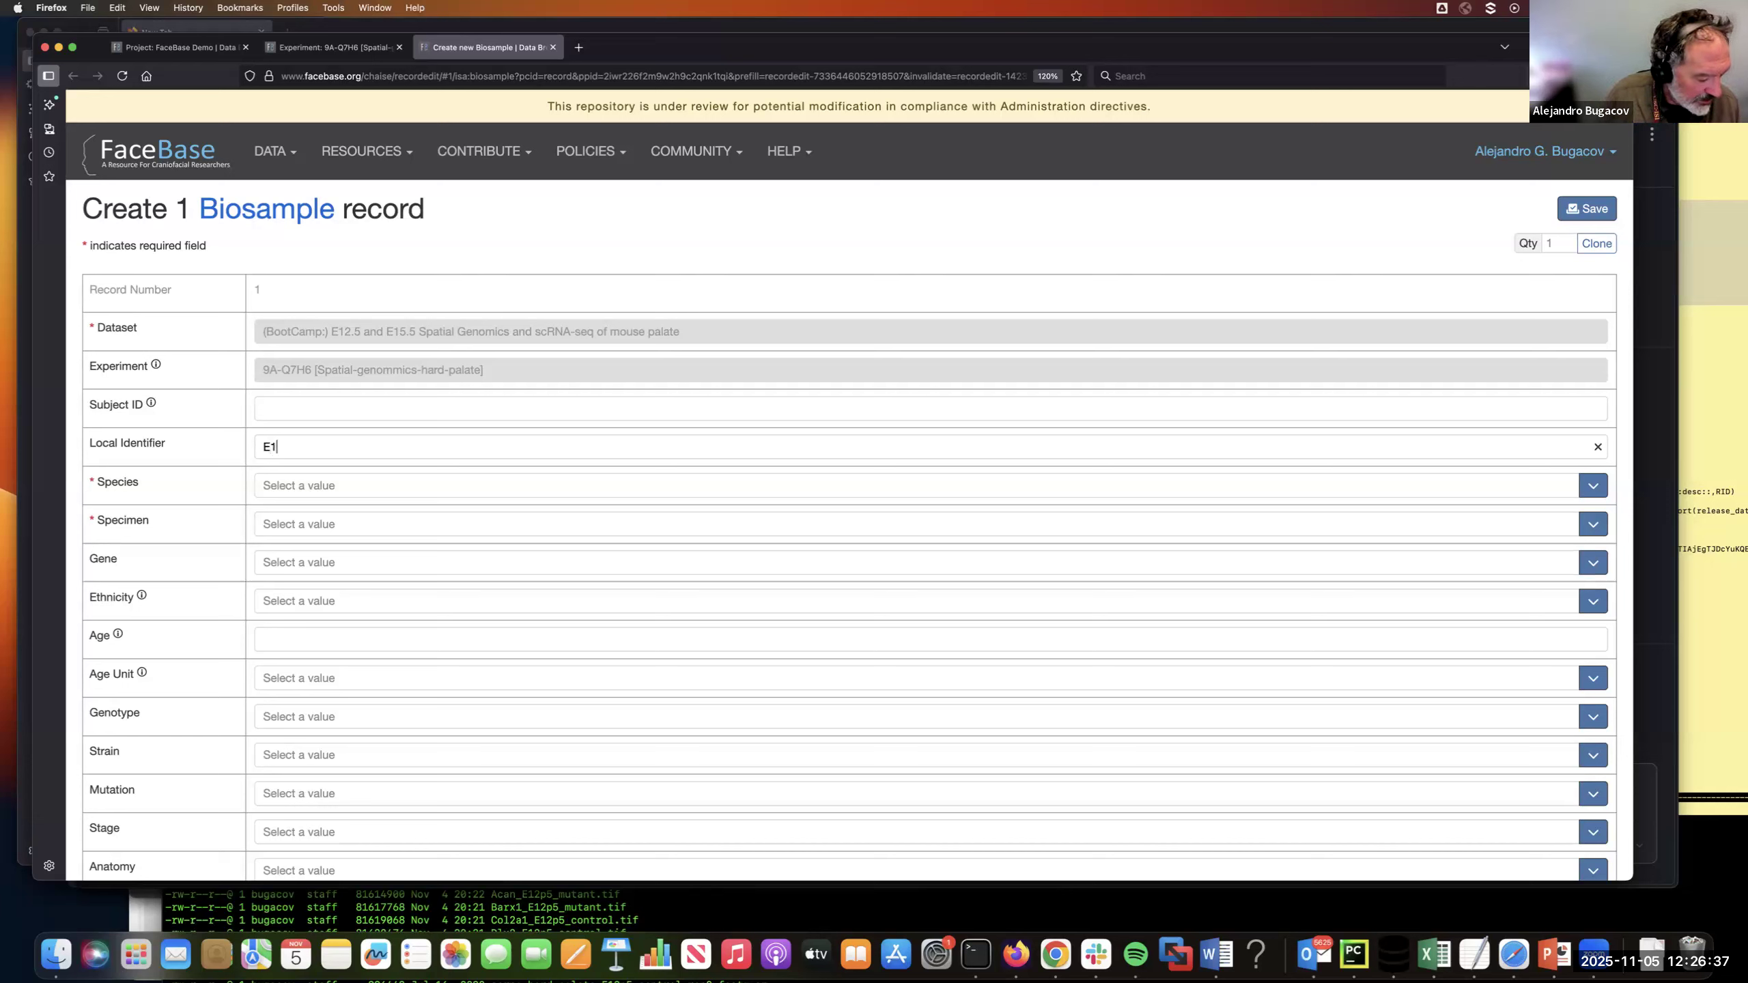
pyautogui.write('2.3')
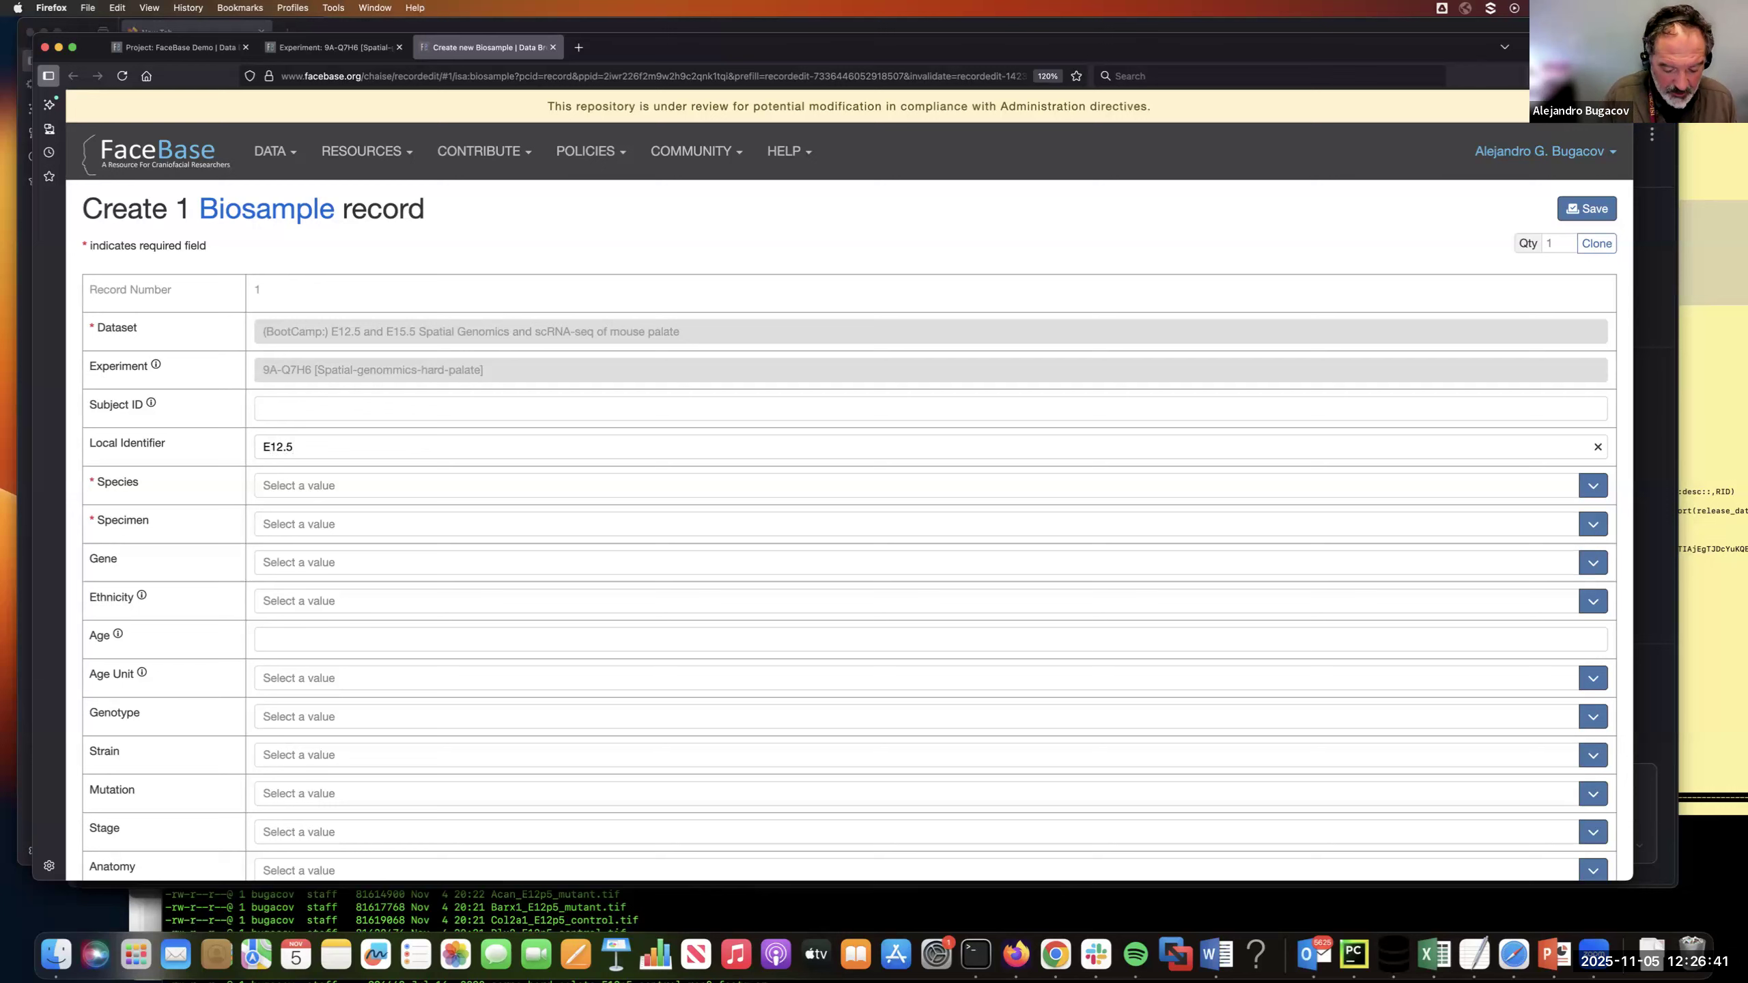
pyautogui.write('-ha')
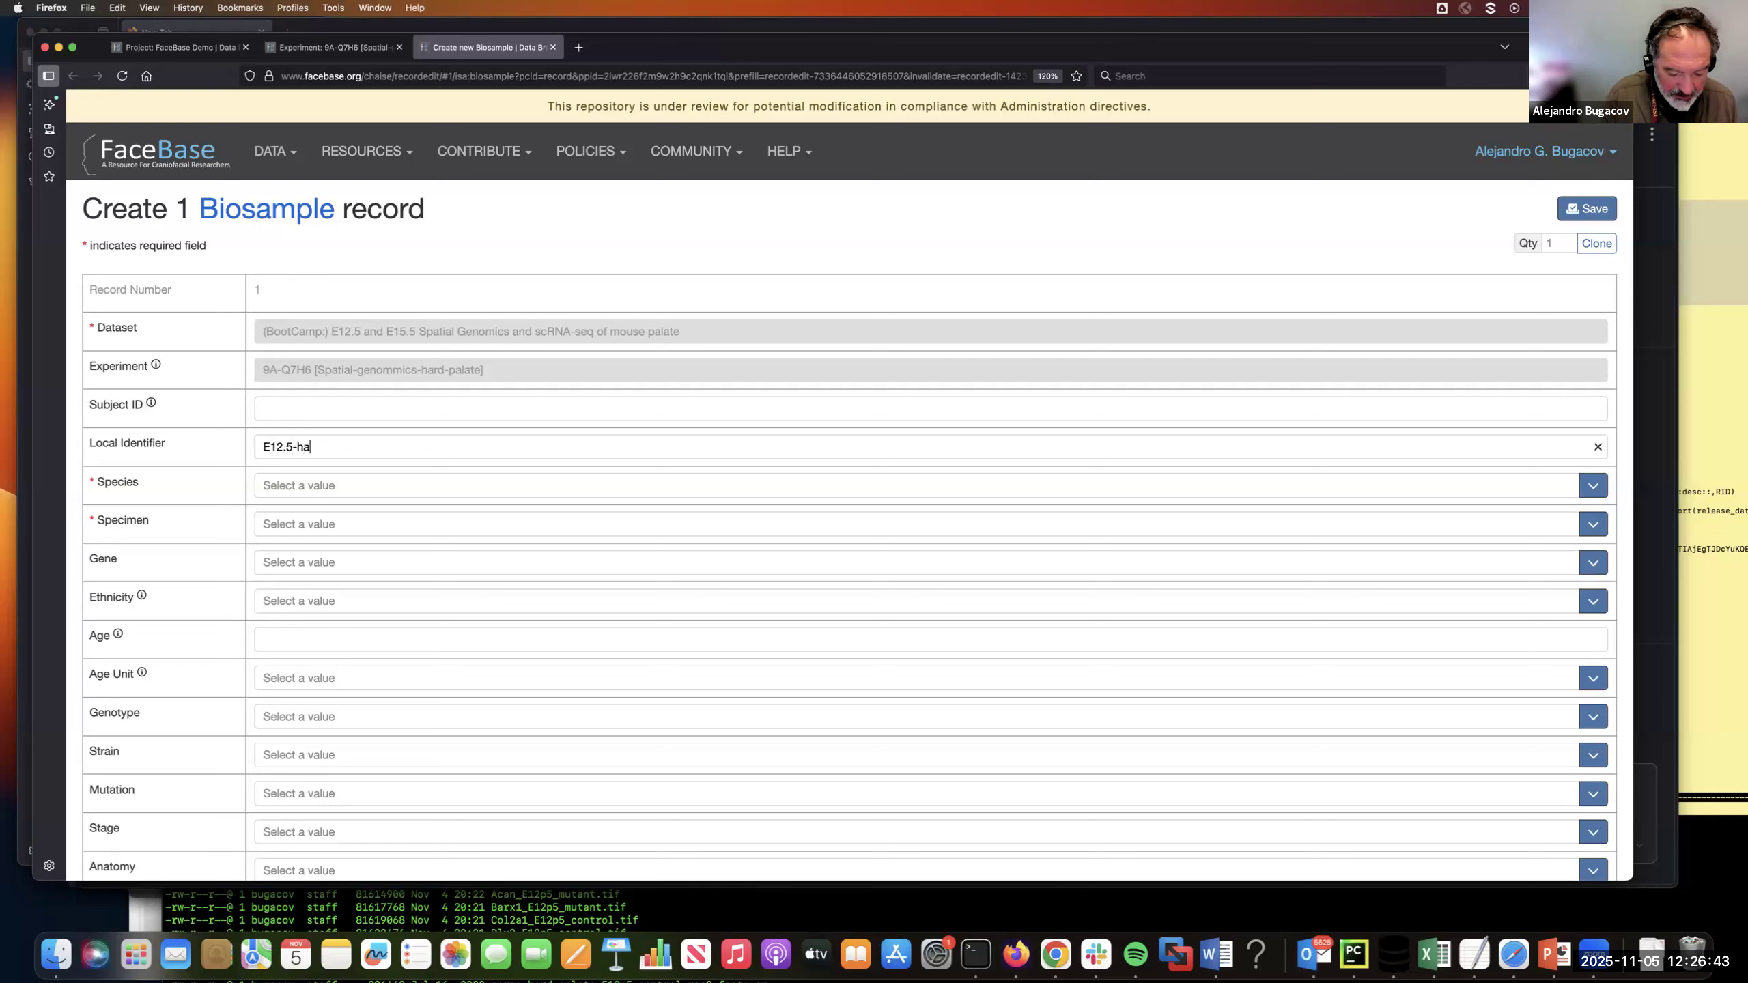
pyautogui.write('rd-palate-mutan')
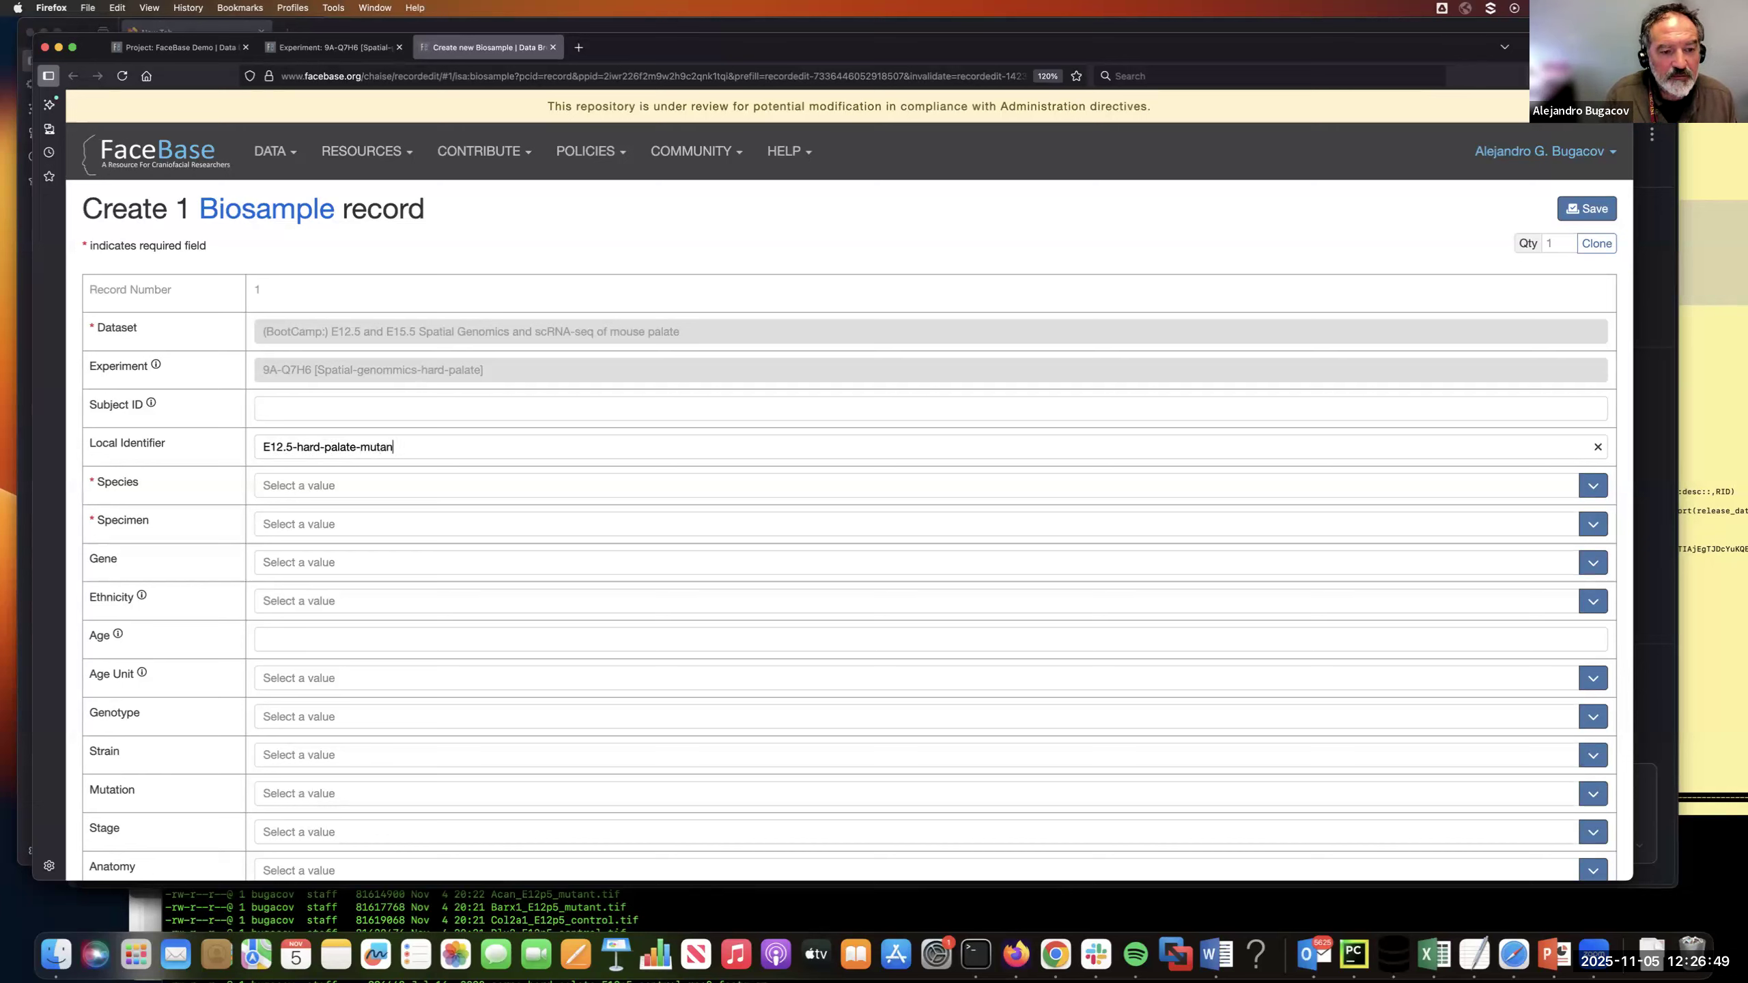
pyautogui.write('t')
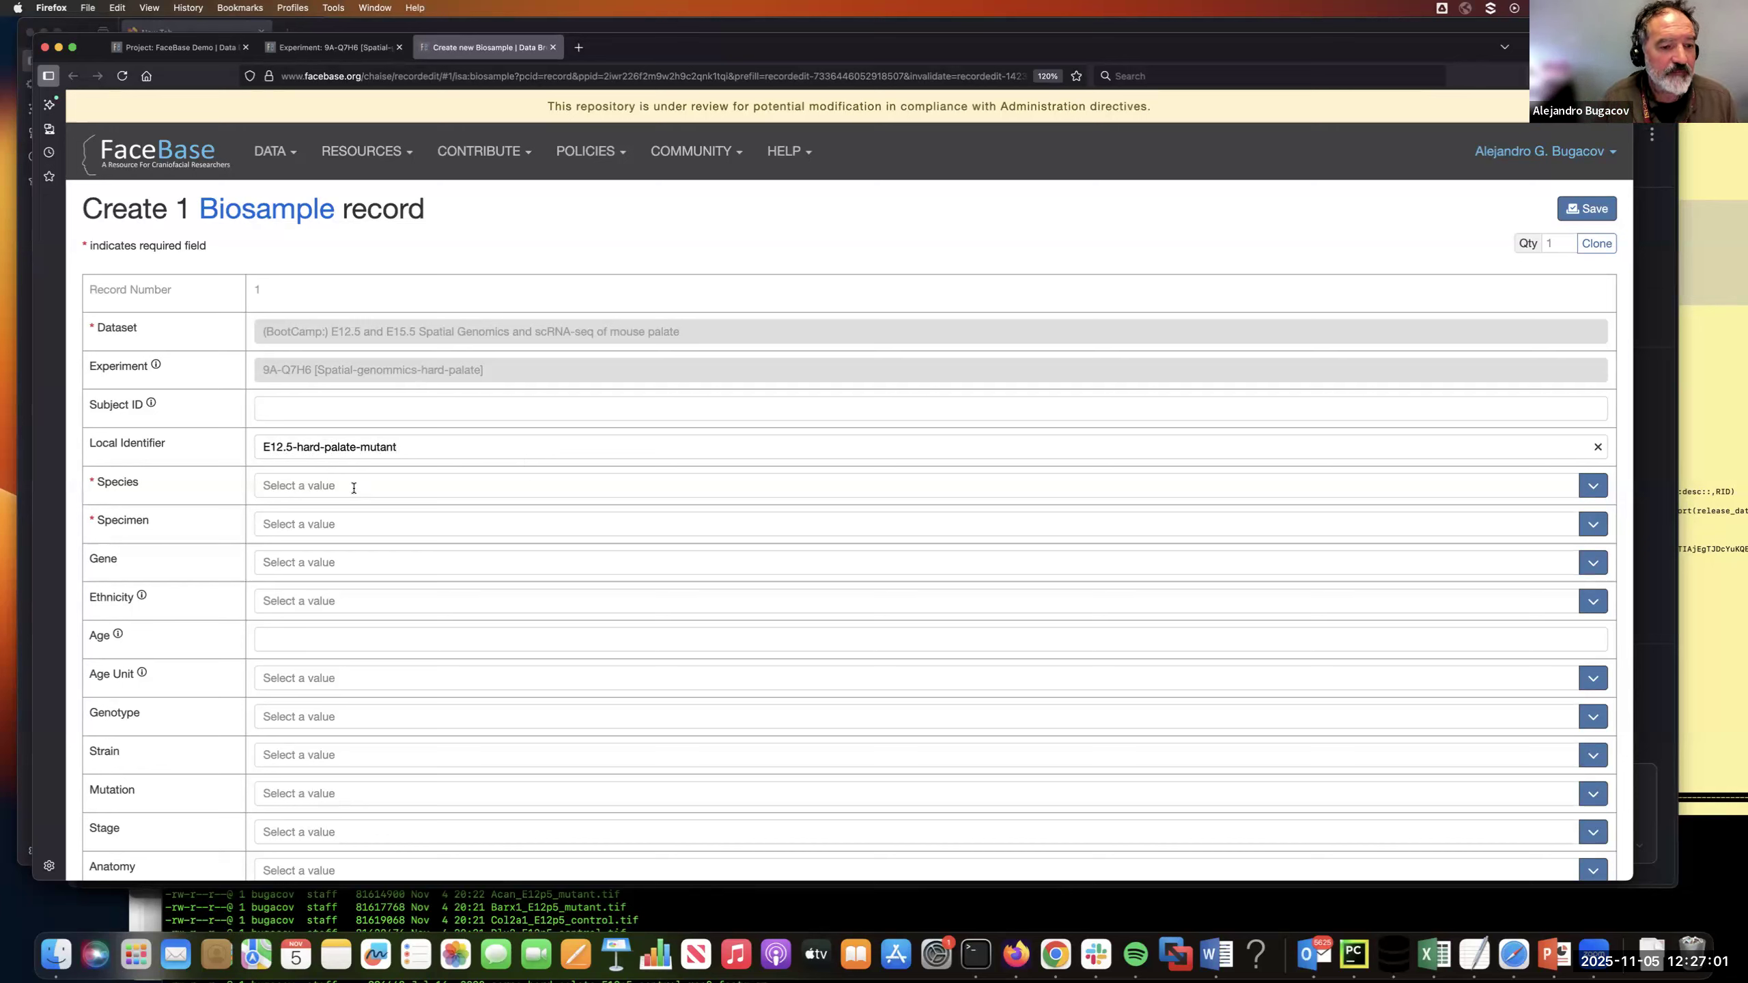
pyautogui.scroll(-2, 363, 468)
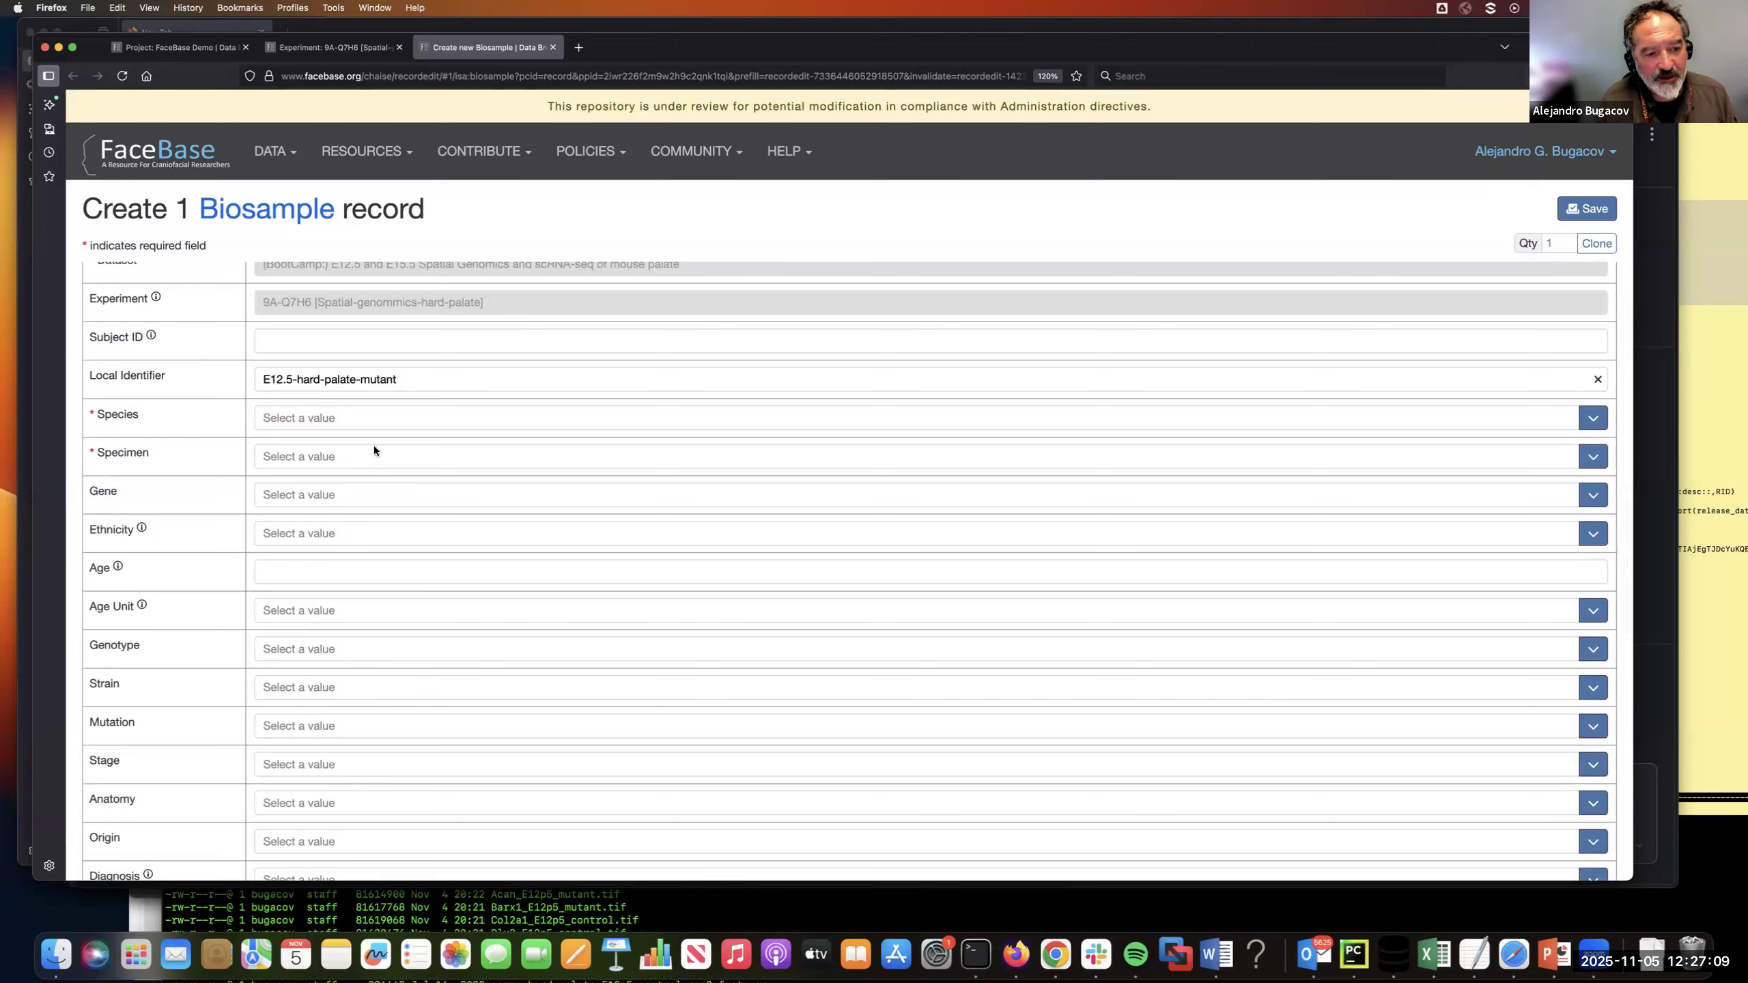
# Set the biosample's species to Mus musculus and its specimen to cryostat slice sample
pyautogui.click(334, 418)
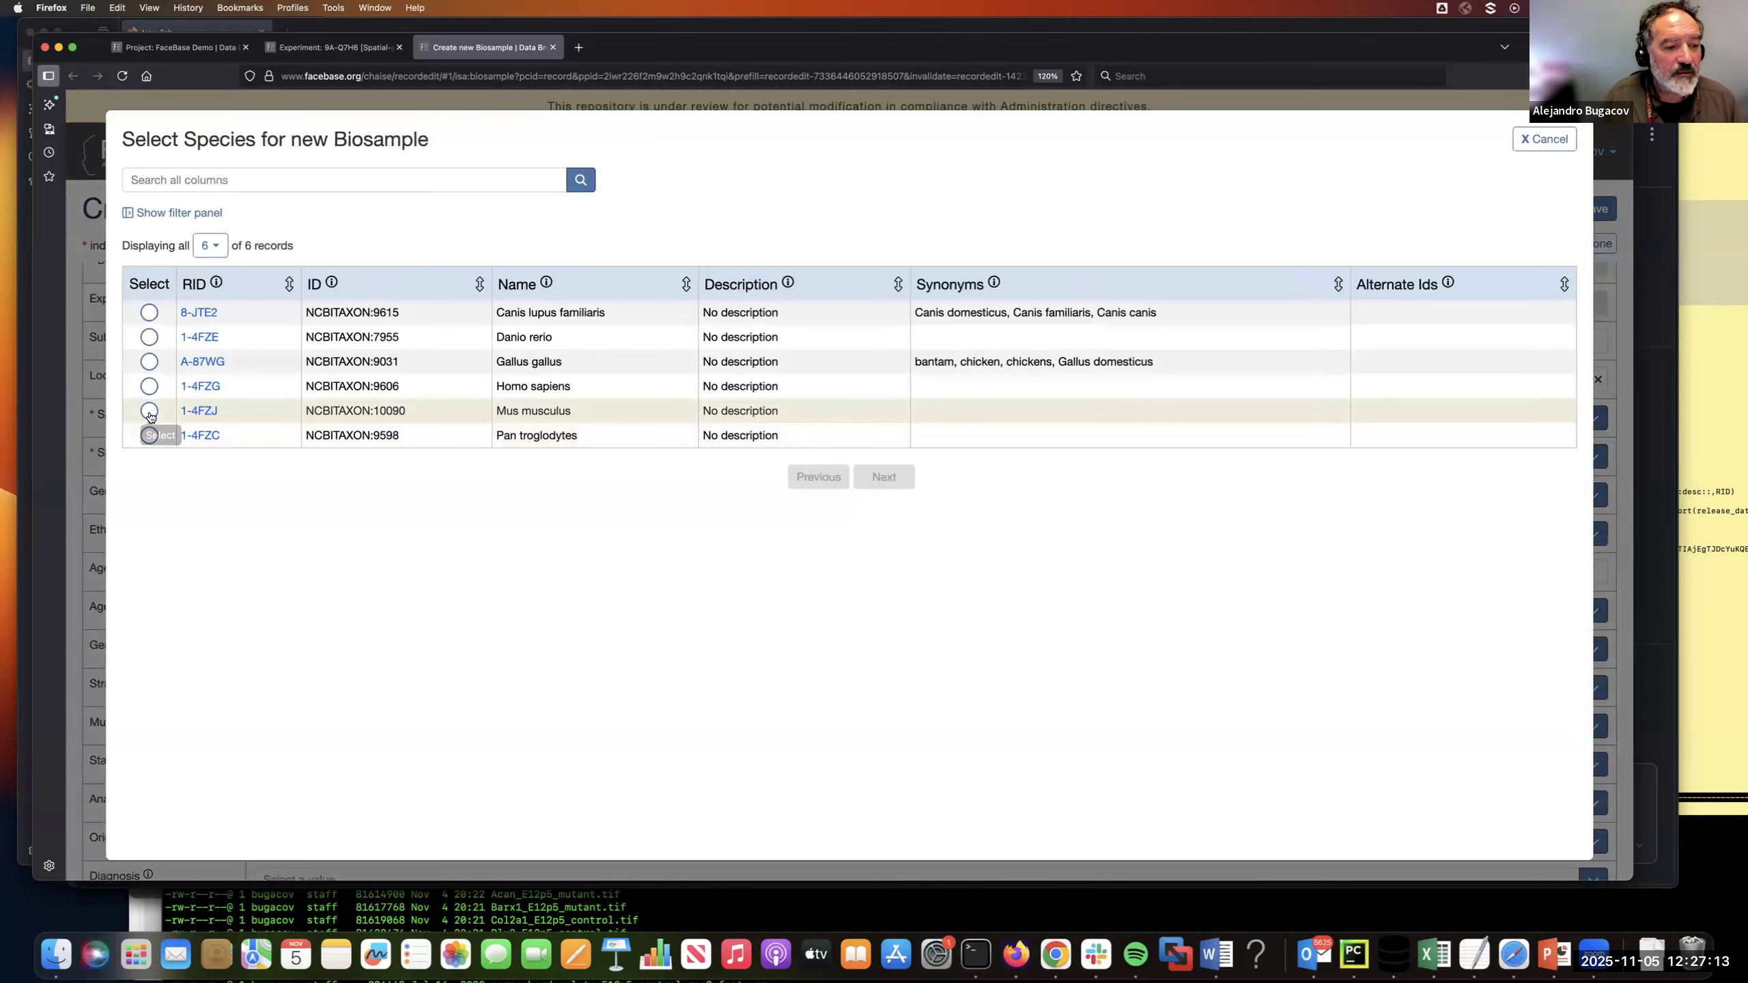
pyautogui.click(149, 410)
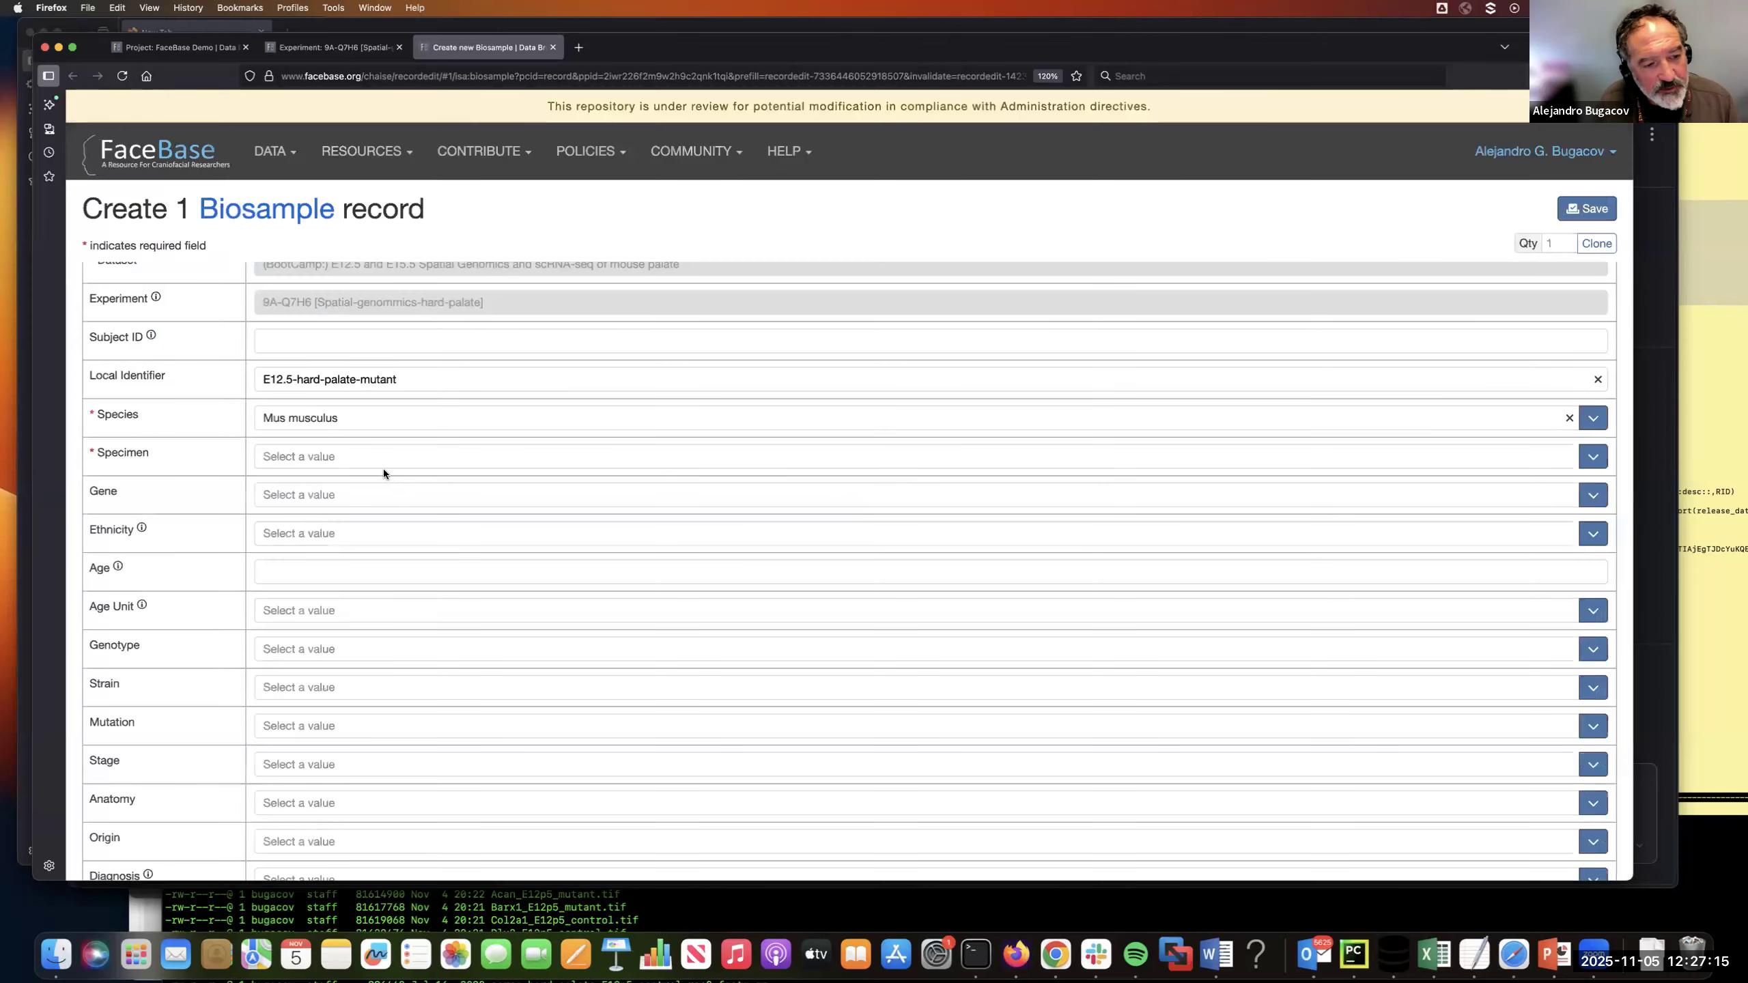
pyautogui.click(337, 458)
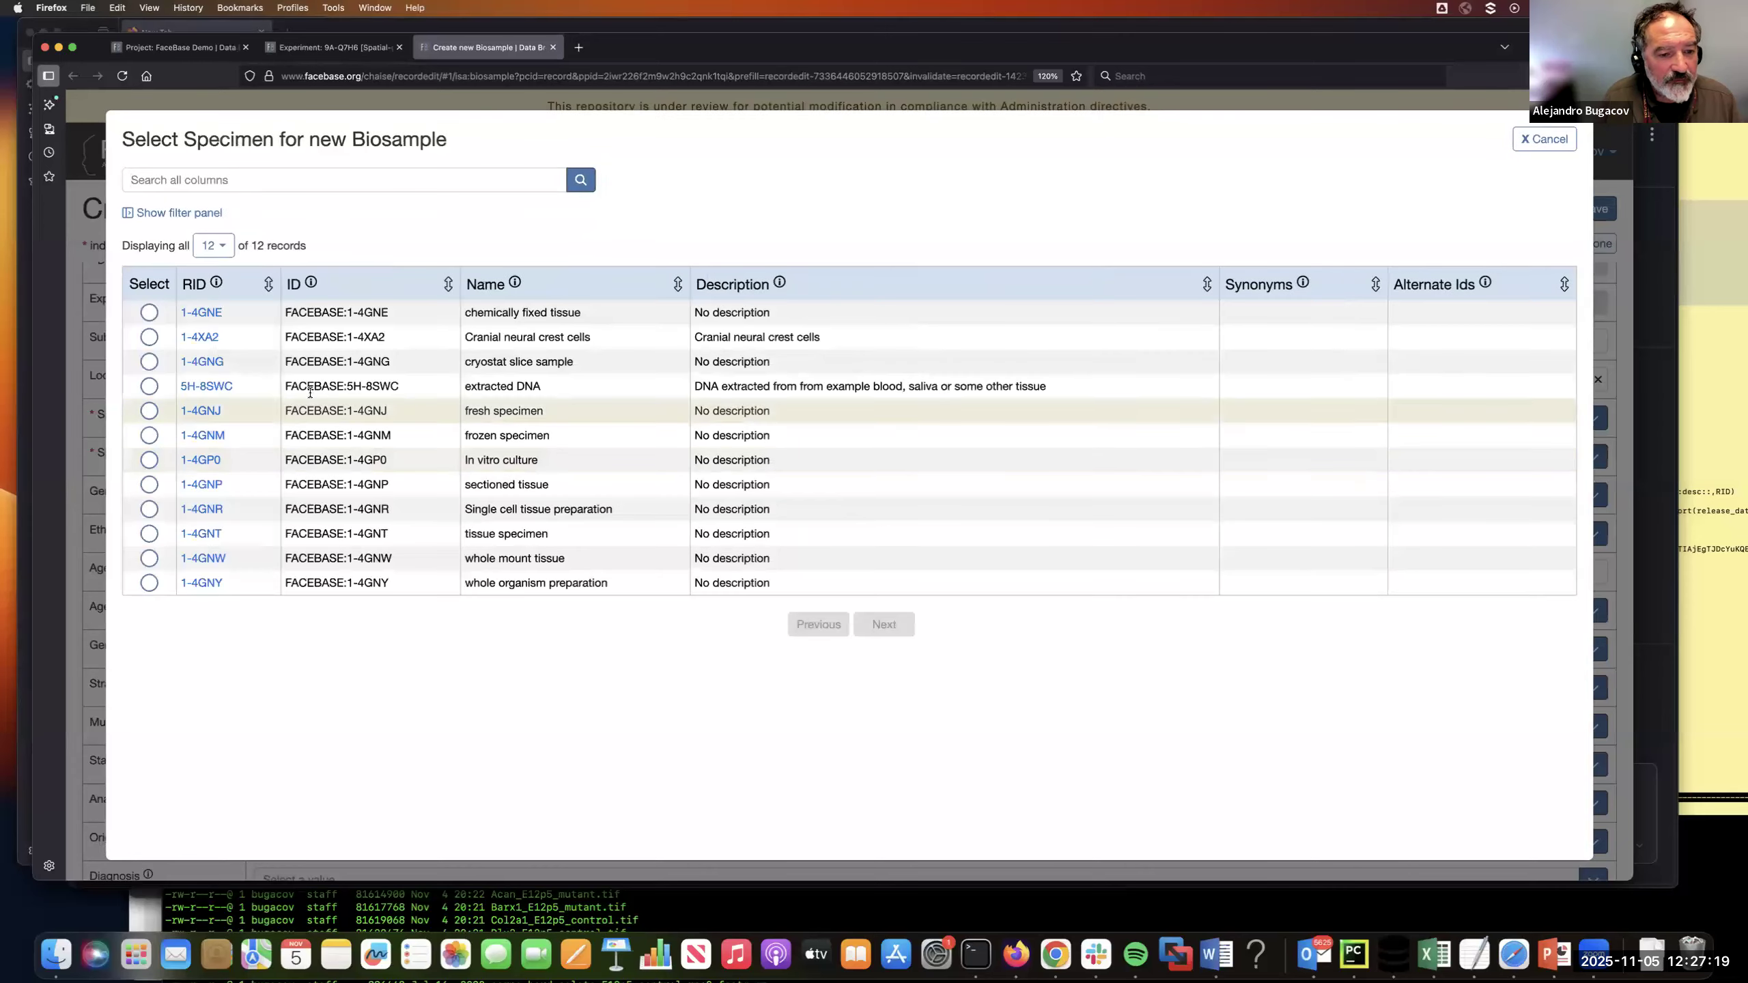
pyautogui.click(149, 362)
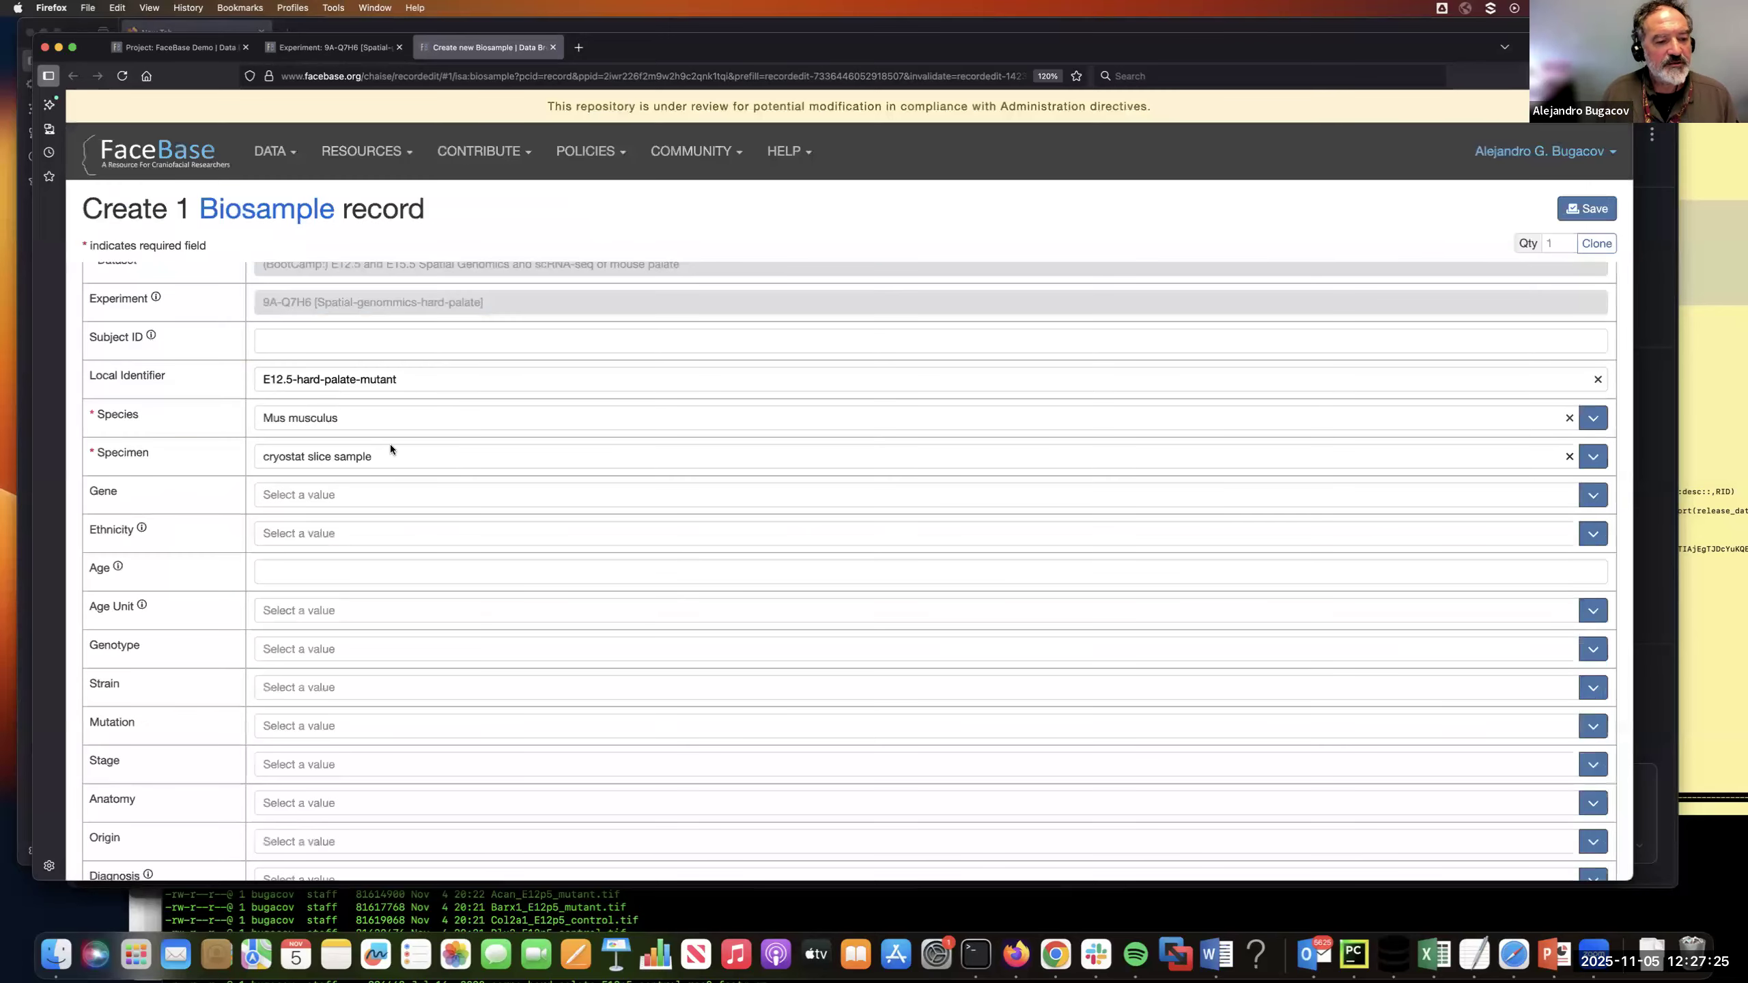
# Search the gene list for acan and assign the Mus musculus gene Acan to the biosample
pyautogui.scroll(-3, 389, 448)
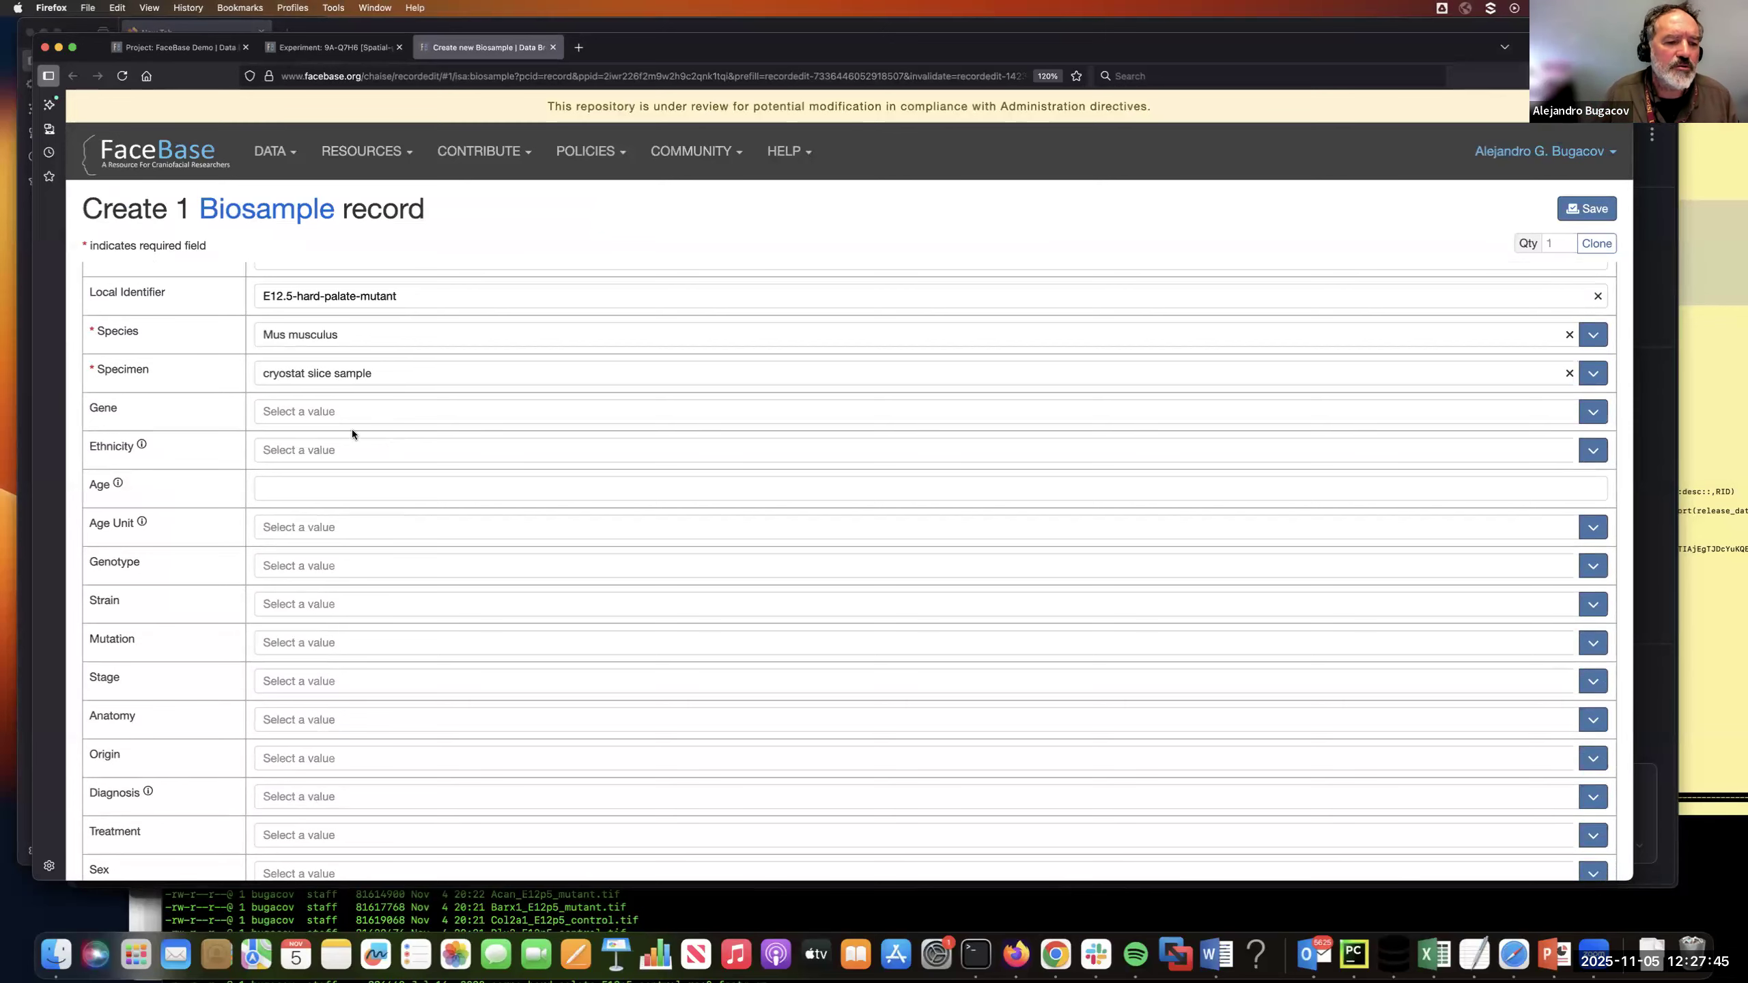
pyautogui.click(344, 411)
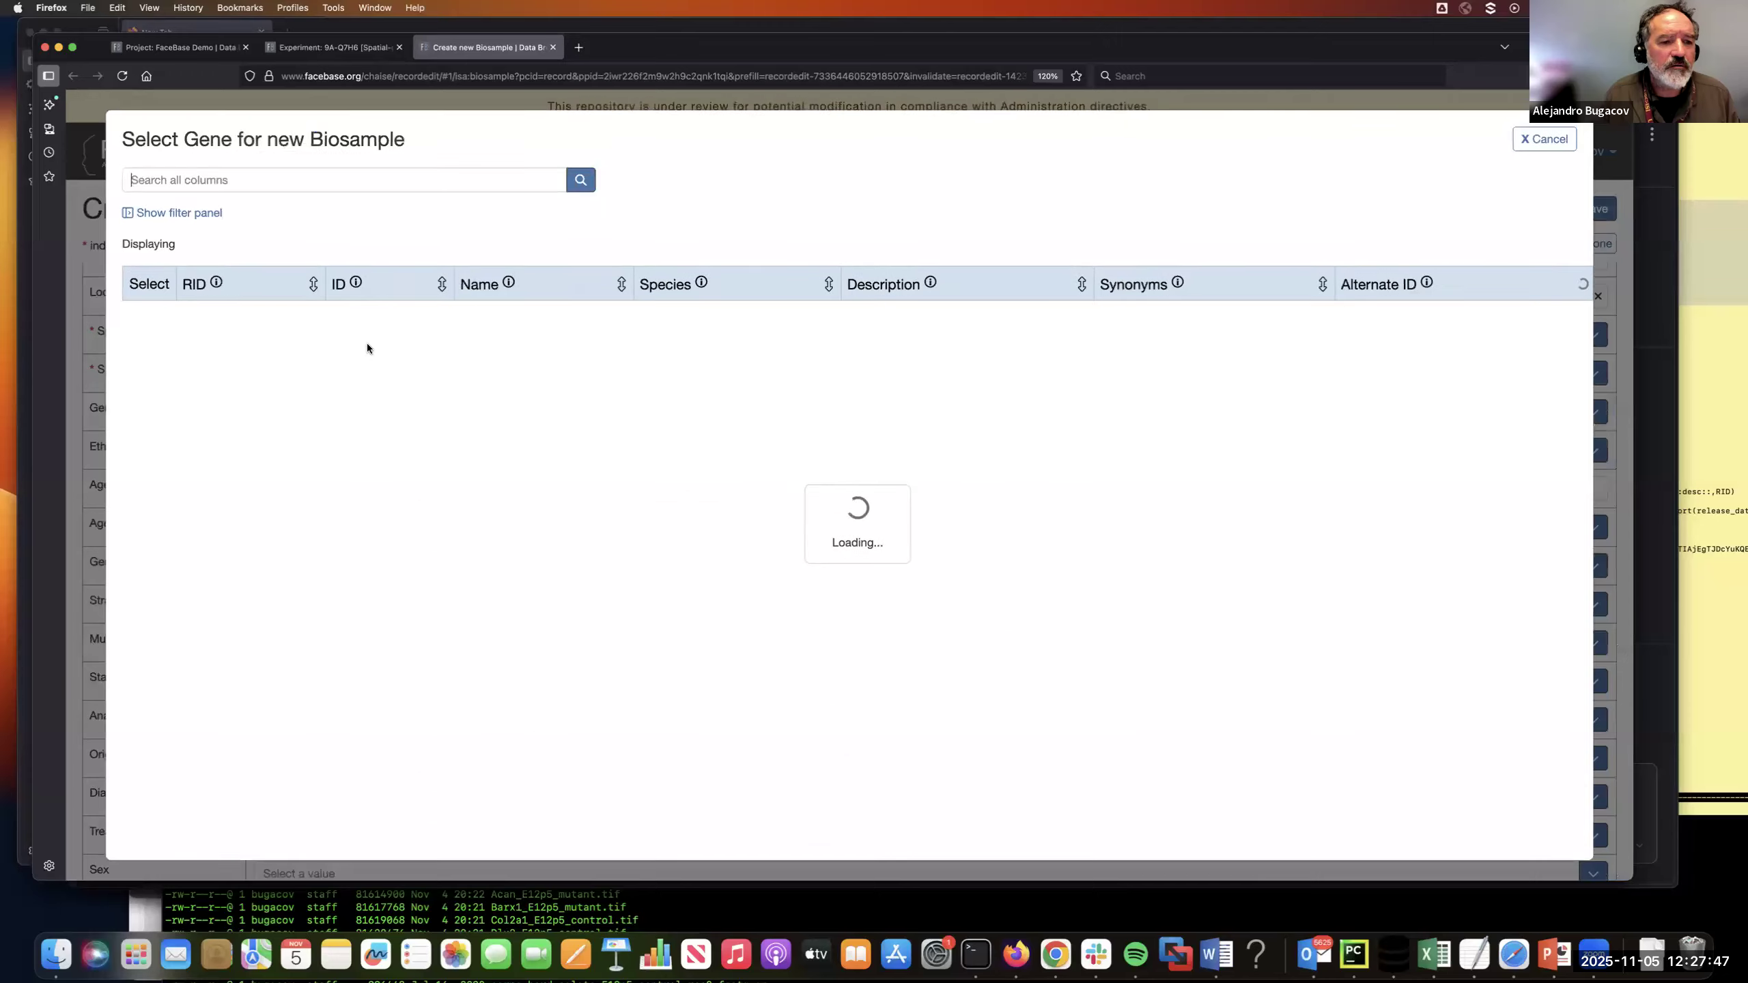
pyautogui.write('acan')
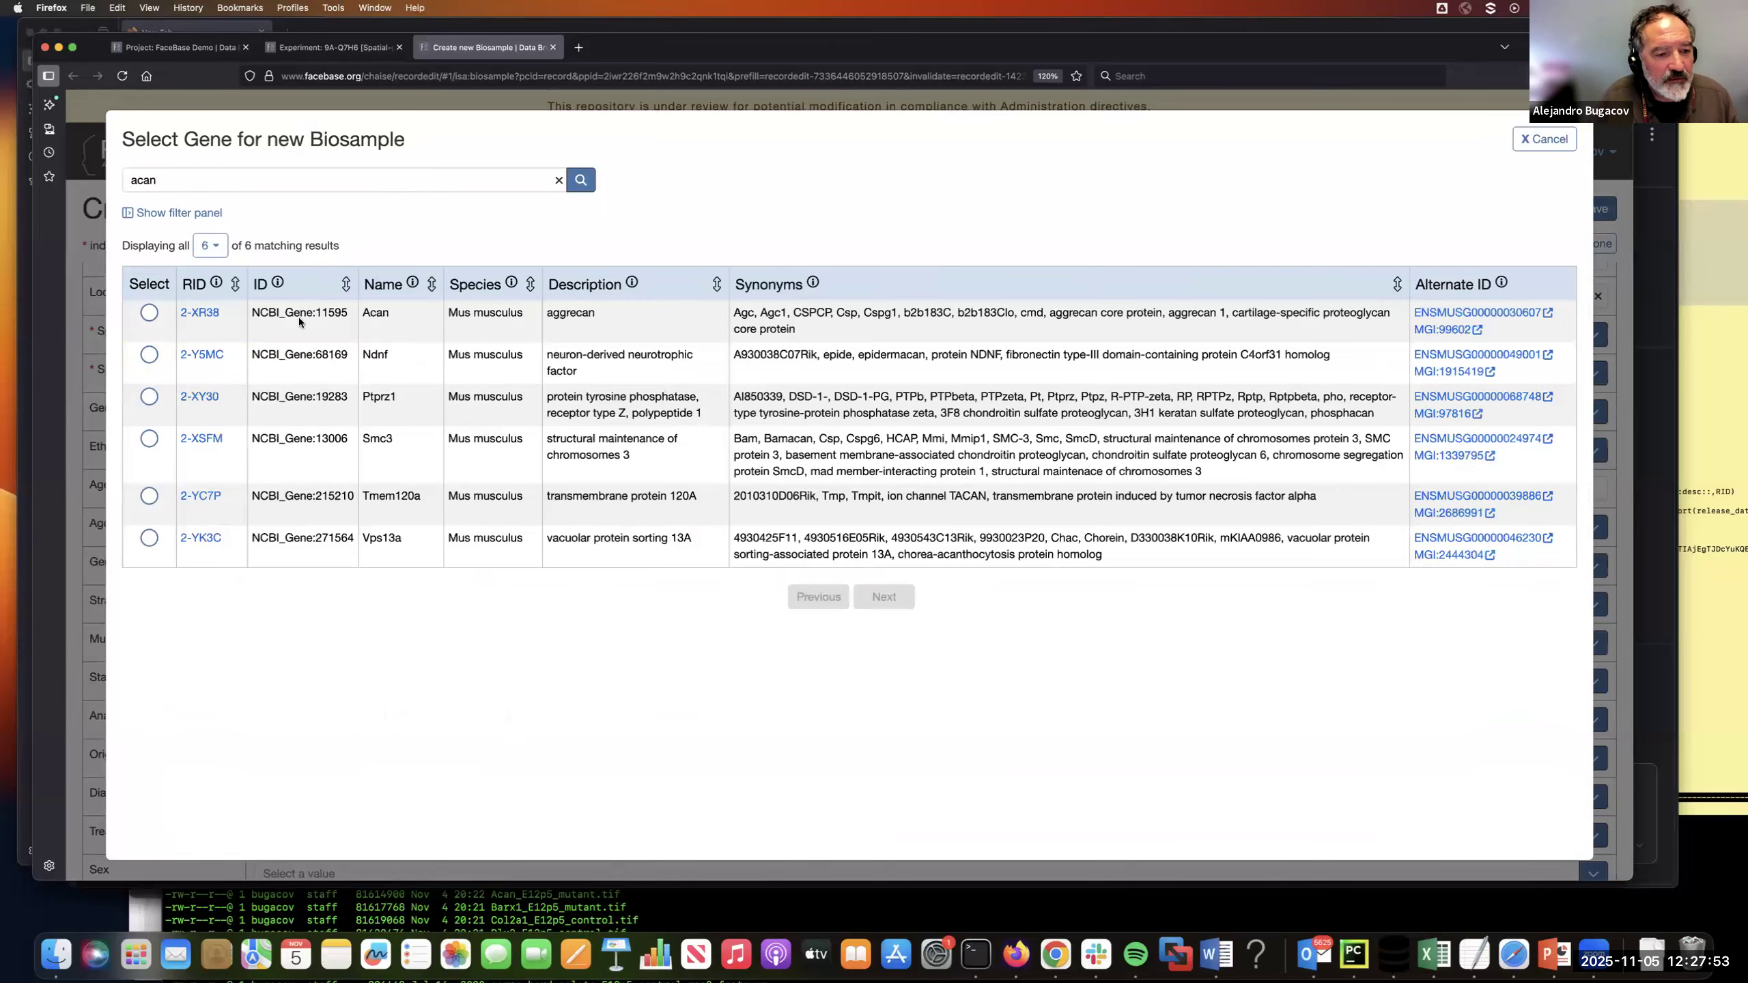
pyautogui.click(149, 315)
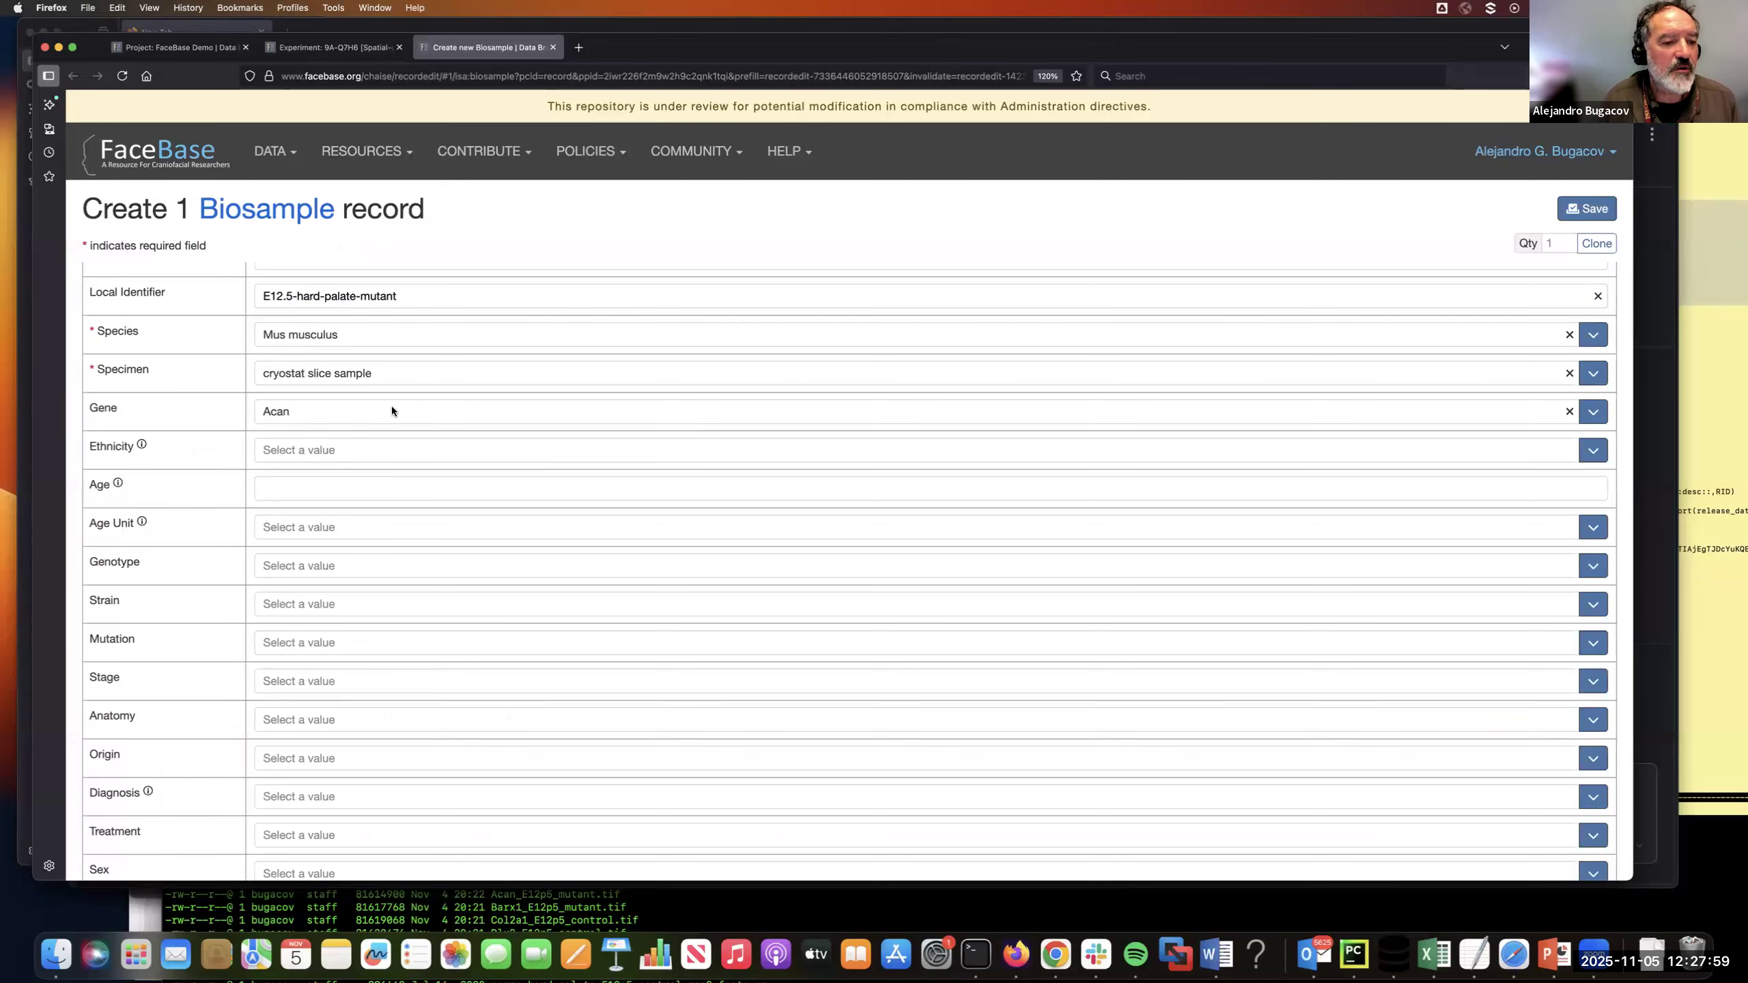
pyautogui.click(342, 414)
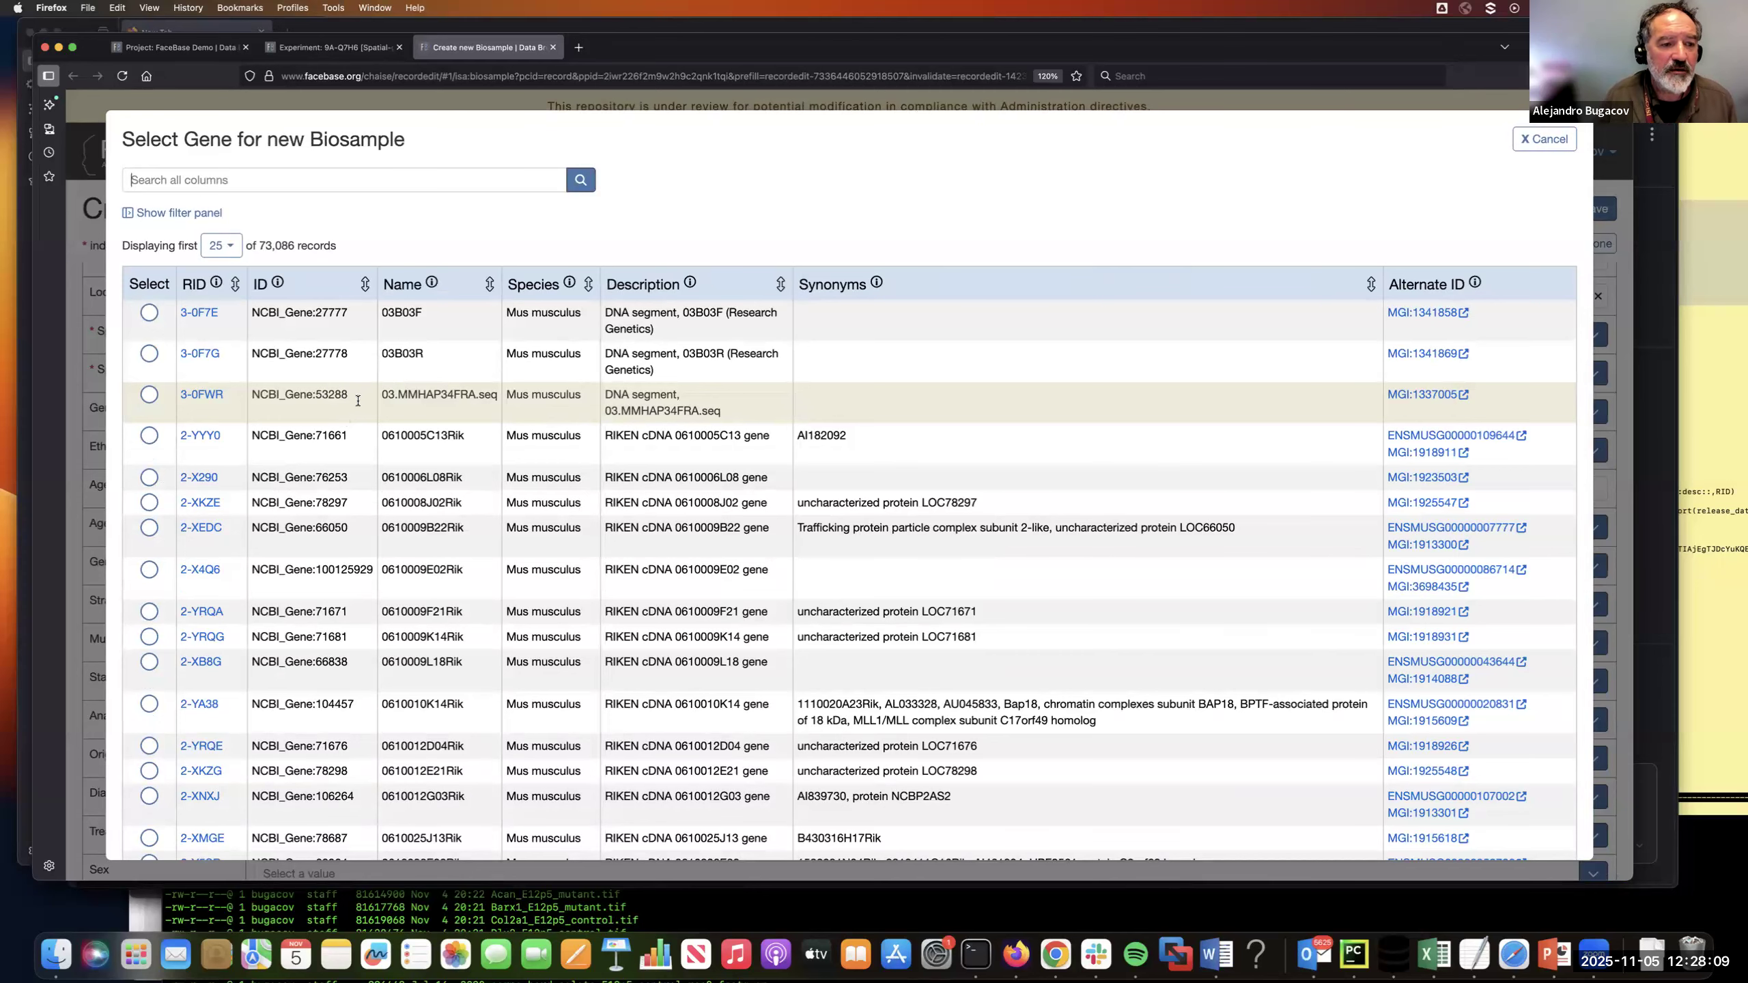
pyautogui.click(1541, 141)
# Search the genotypes for Acan -/- and set the biosample's genotype to Acan-/-
pyautogui.scroll(-2, 877, 359)
pyautogui.scroll(-1, 877, 359)
pyautogui.scroll(1, 877, 359)
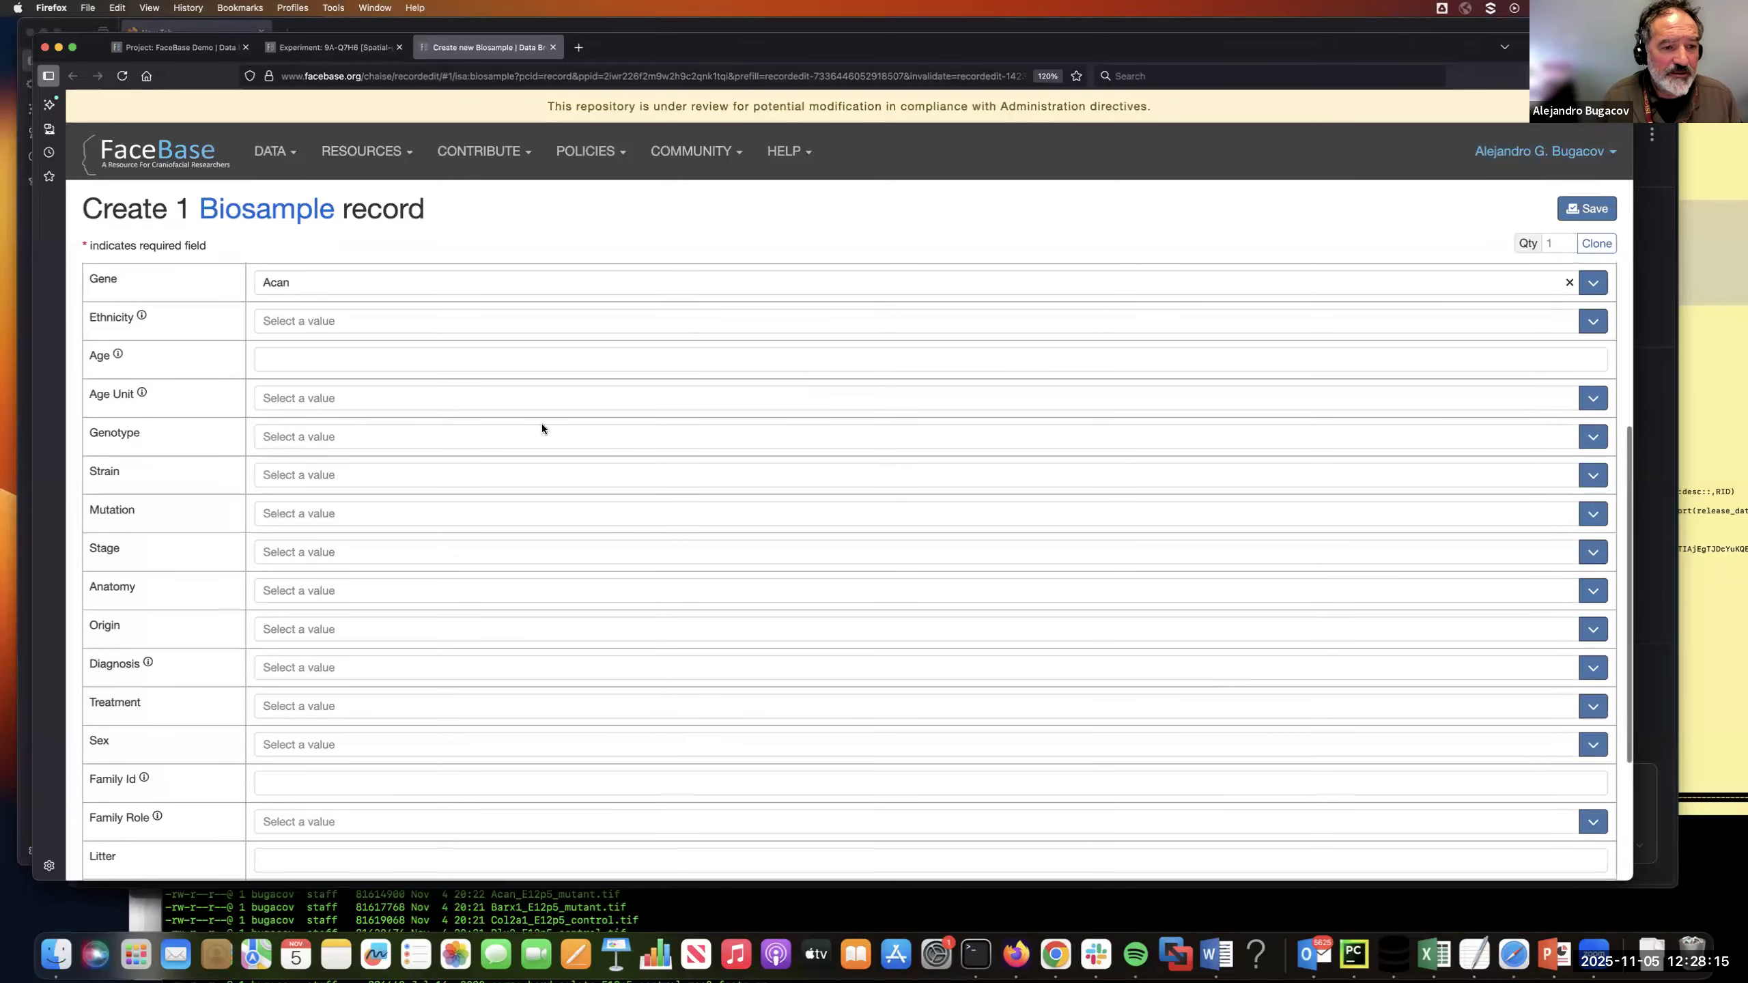
pyautogui.click(446, 436)
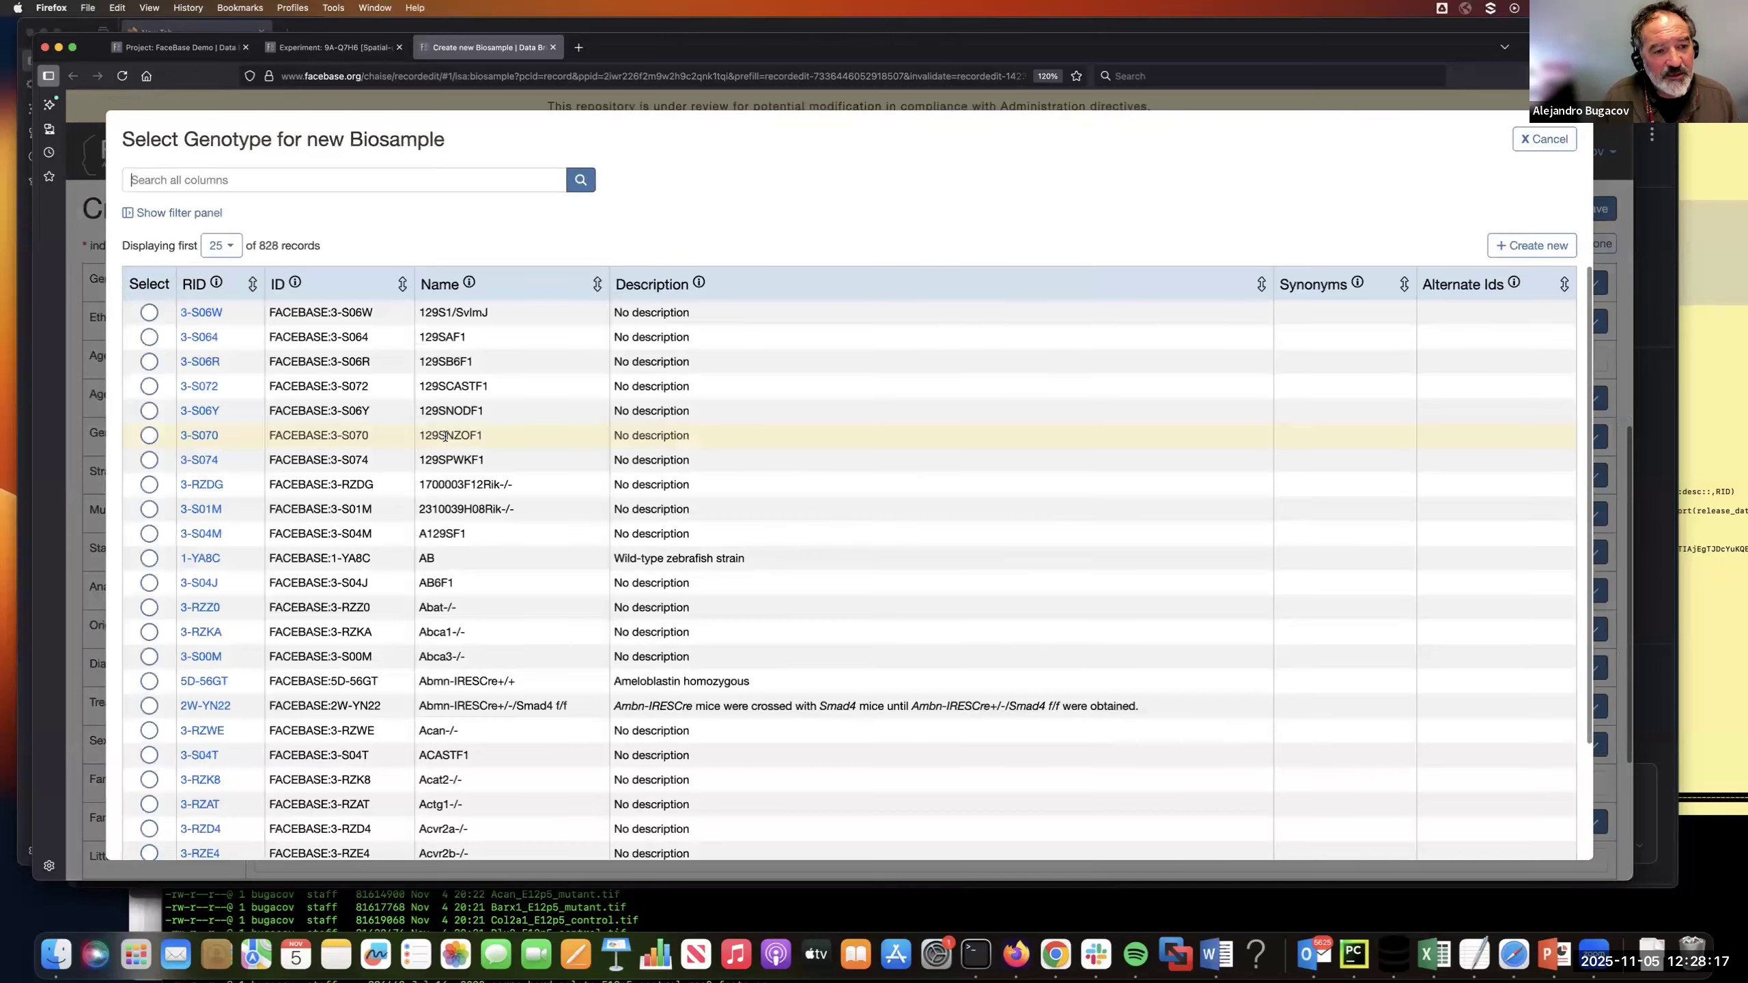
pyautogui.write('Acan ')
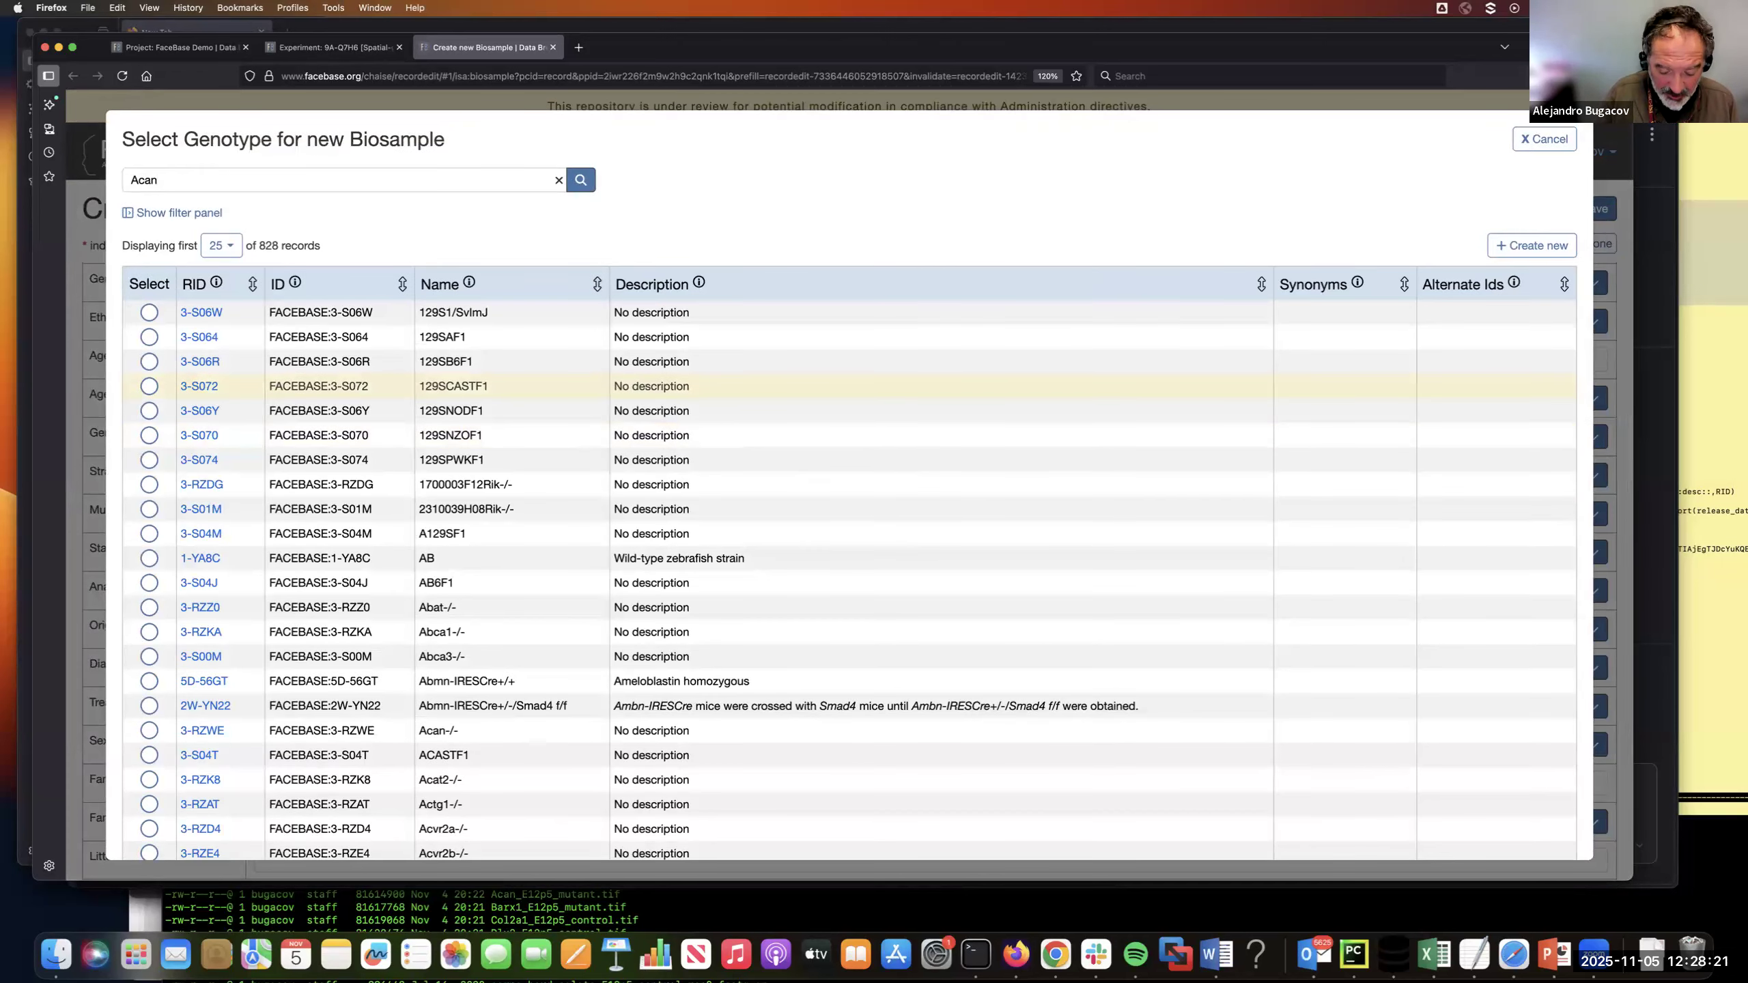
pyautogui.write('-/-')
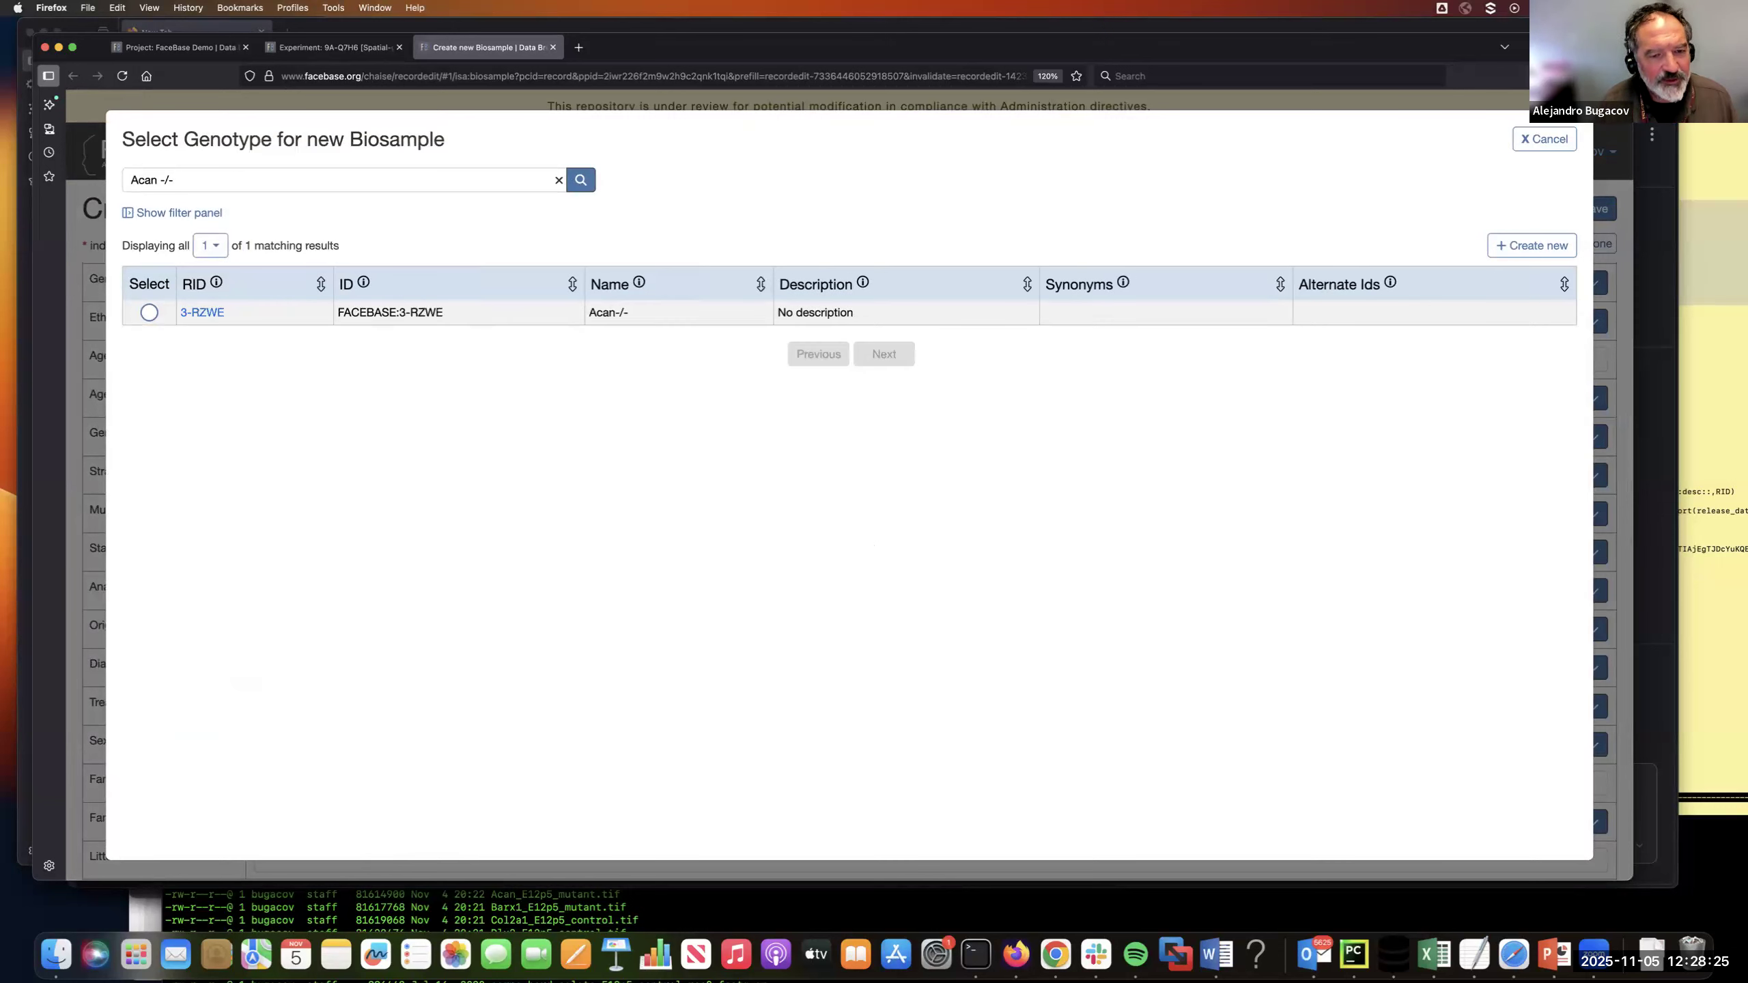
pyautogui.click(149, 313)
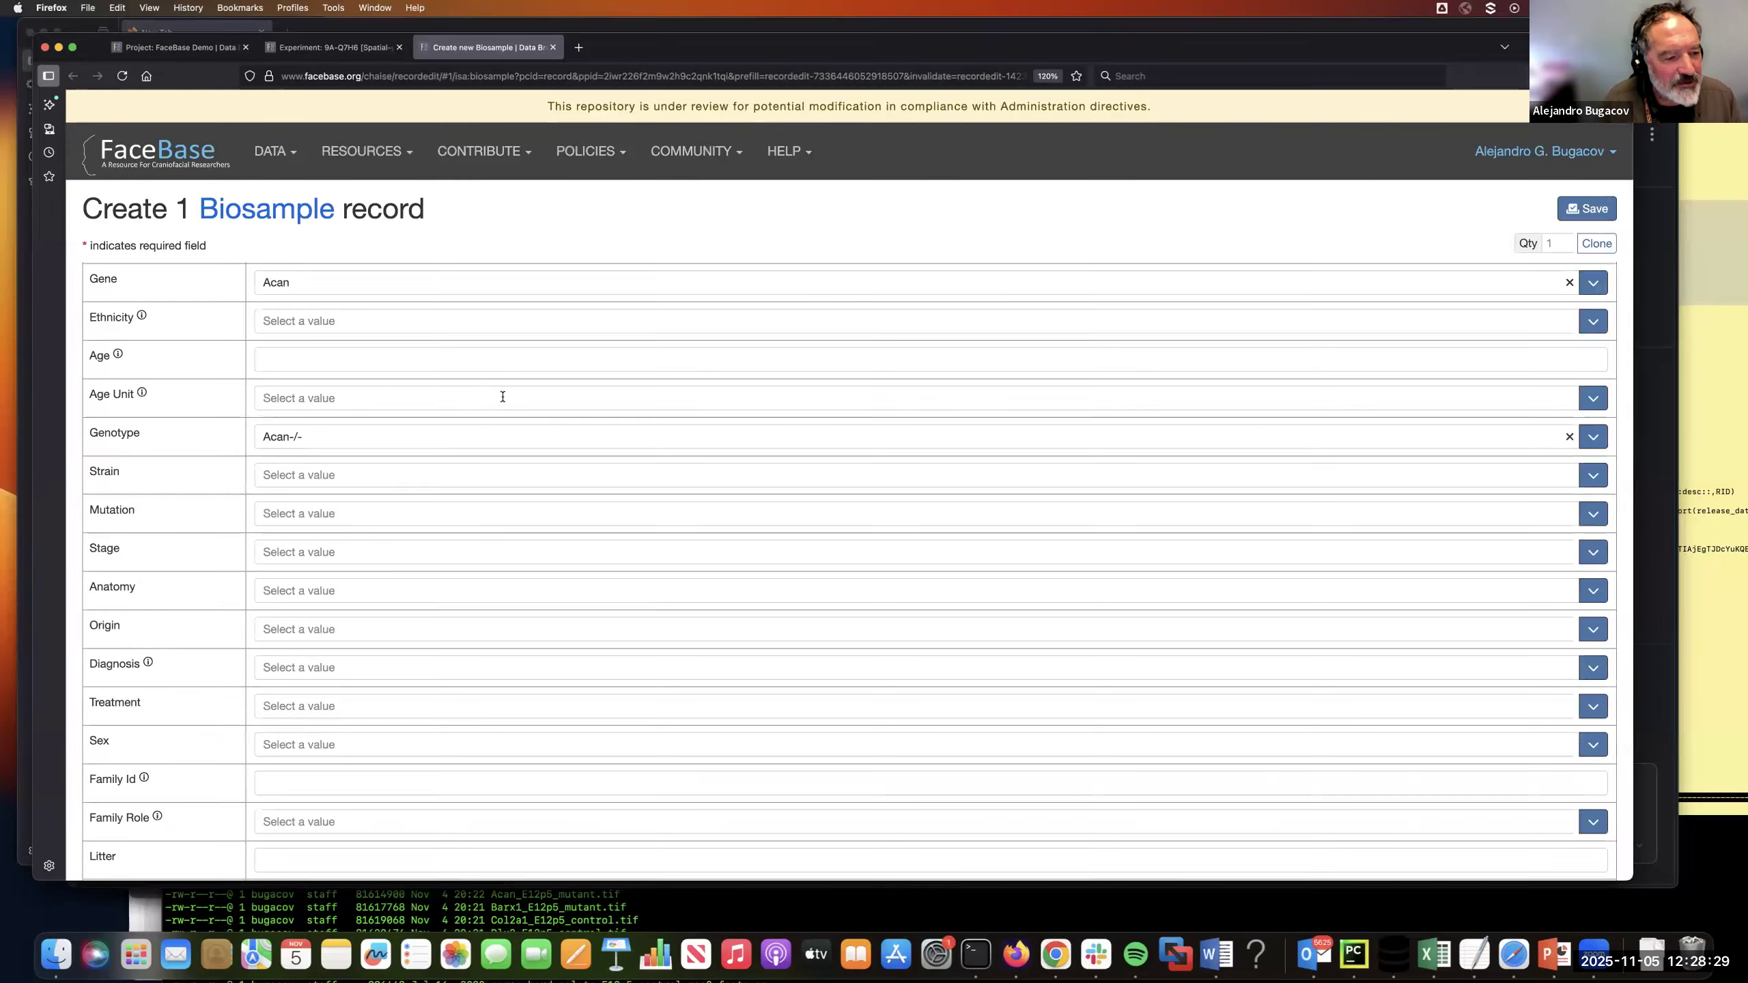
# Set the biosample's stage to mouse embryonic stage E12.5
pyautogui.scroll(-2, 503, 396)
pyautogui.scroll(-1, 502, 397)
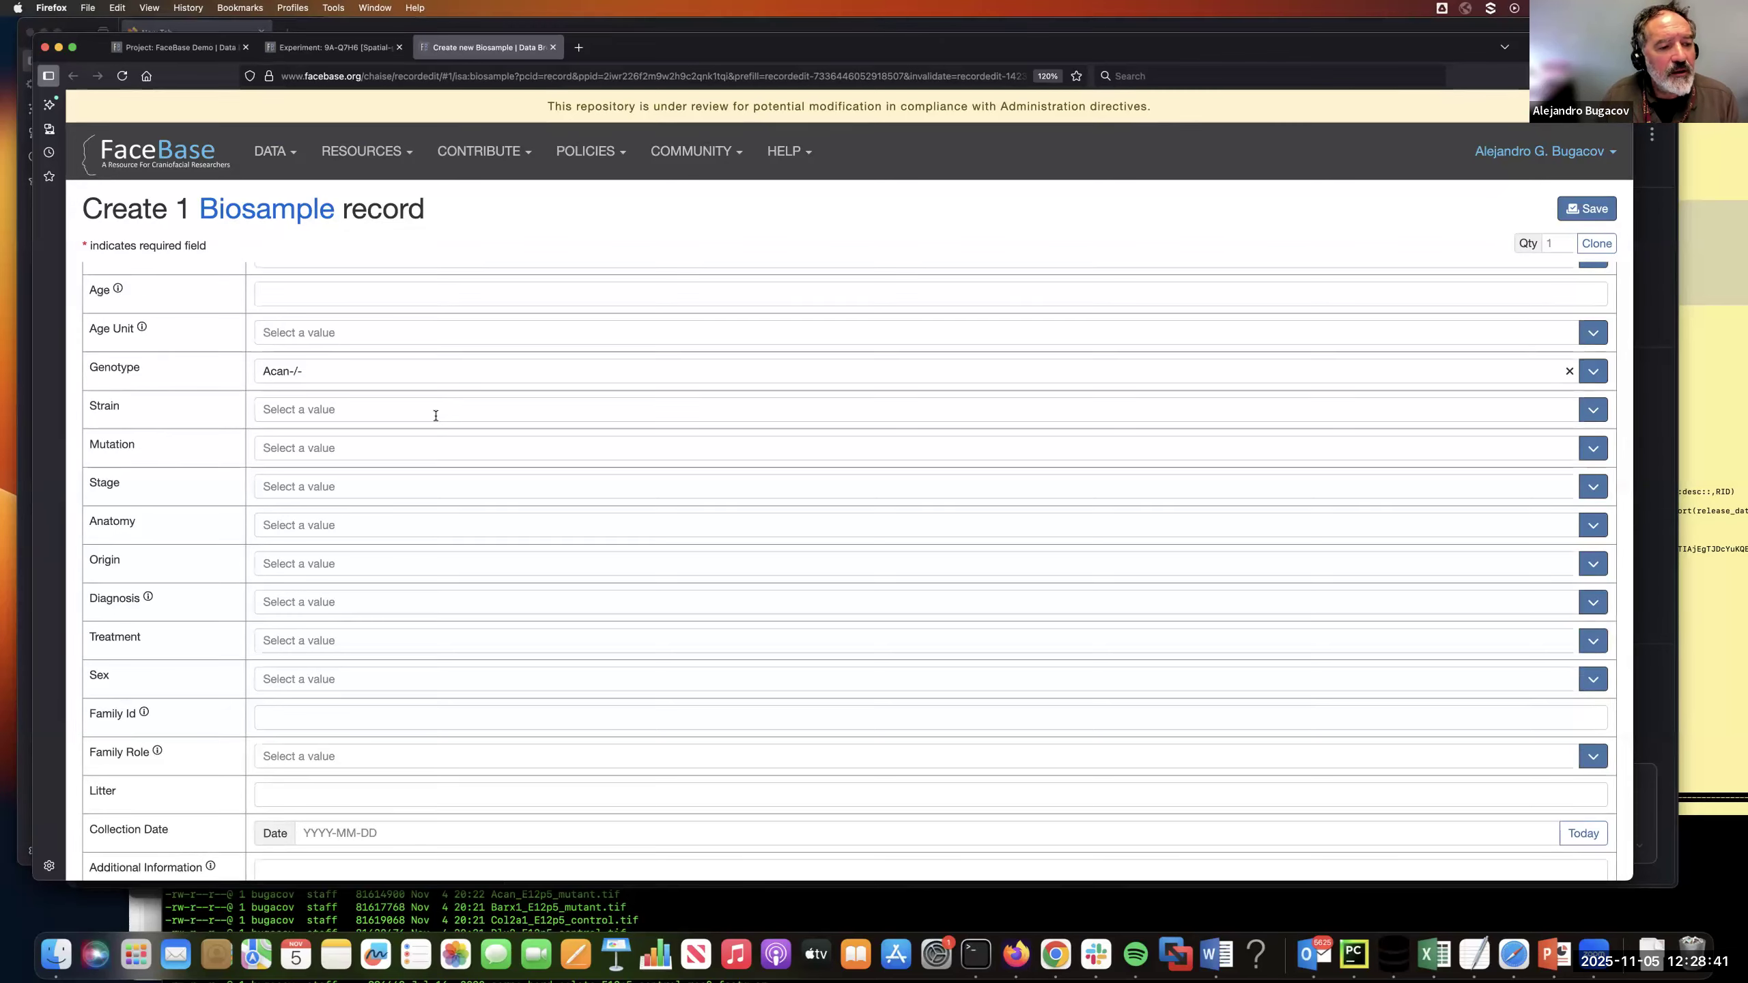
pyautogui.click(385, 488)
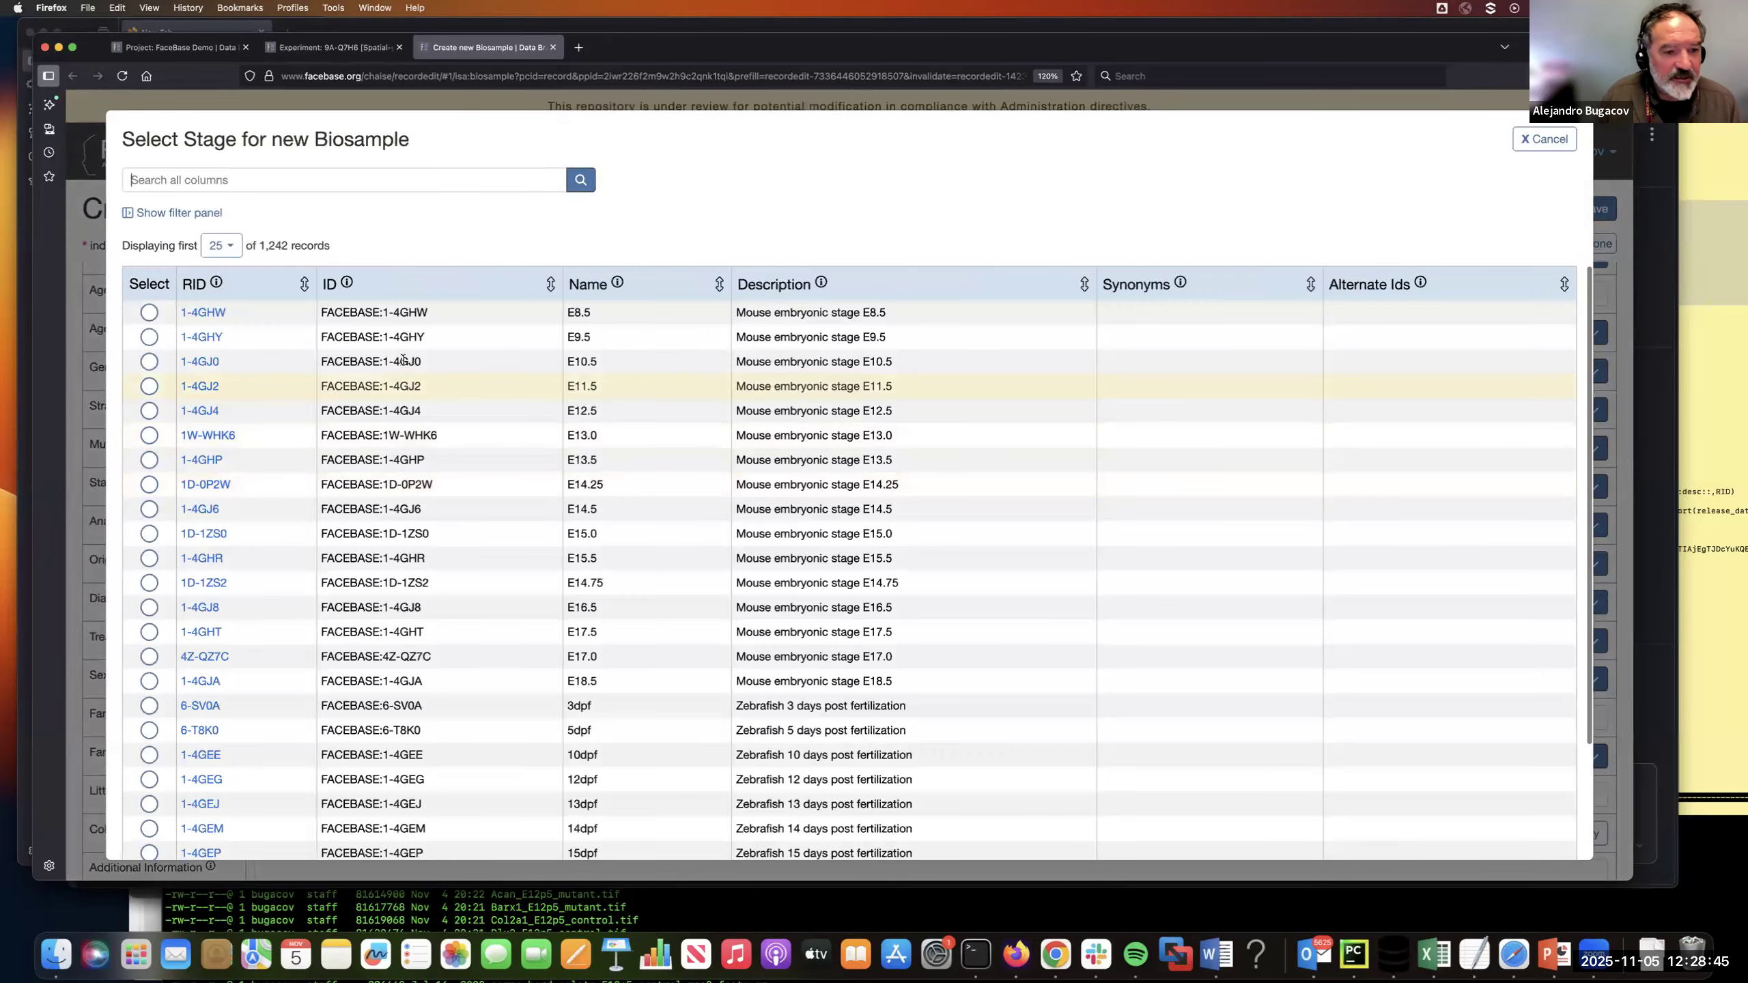
pyautogui.click(149, 410)
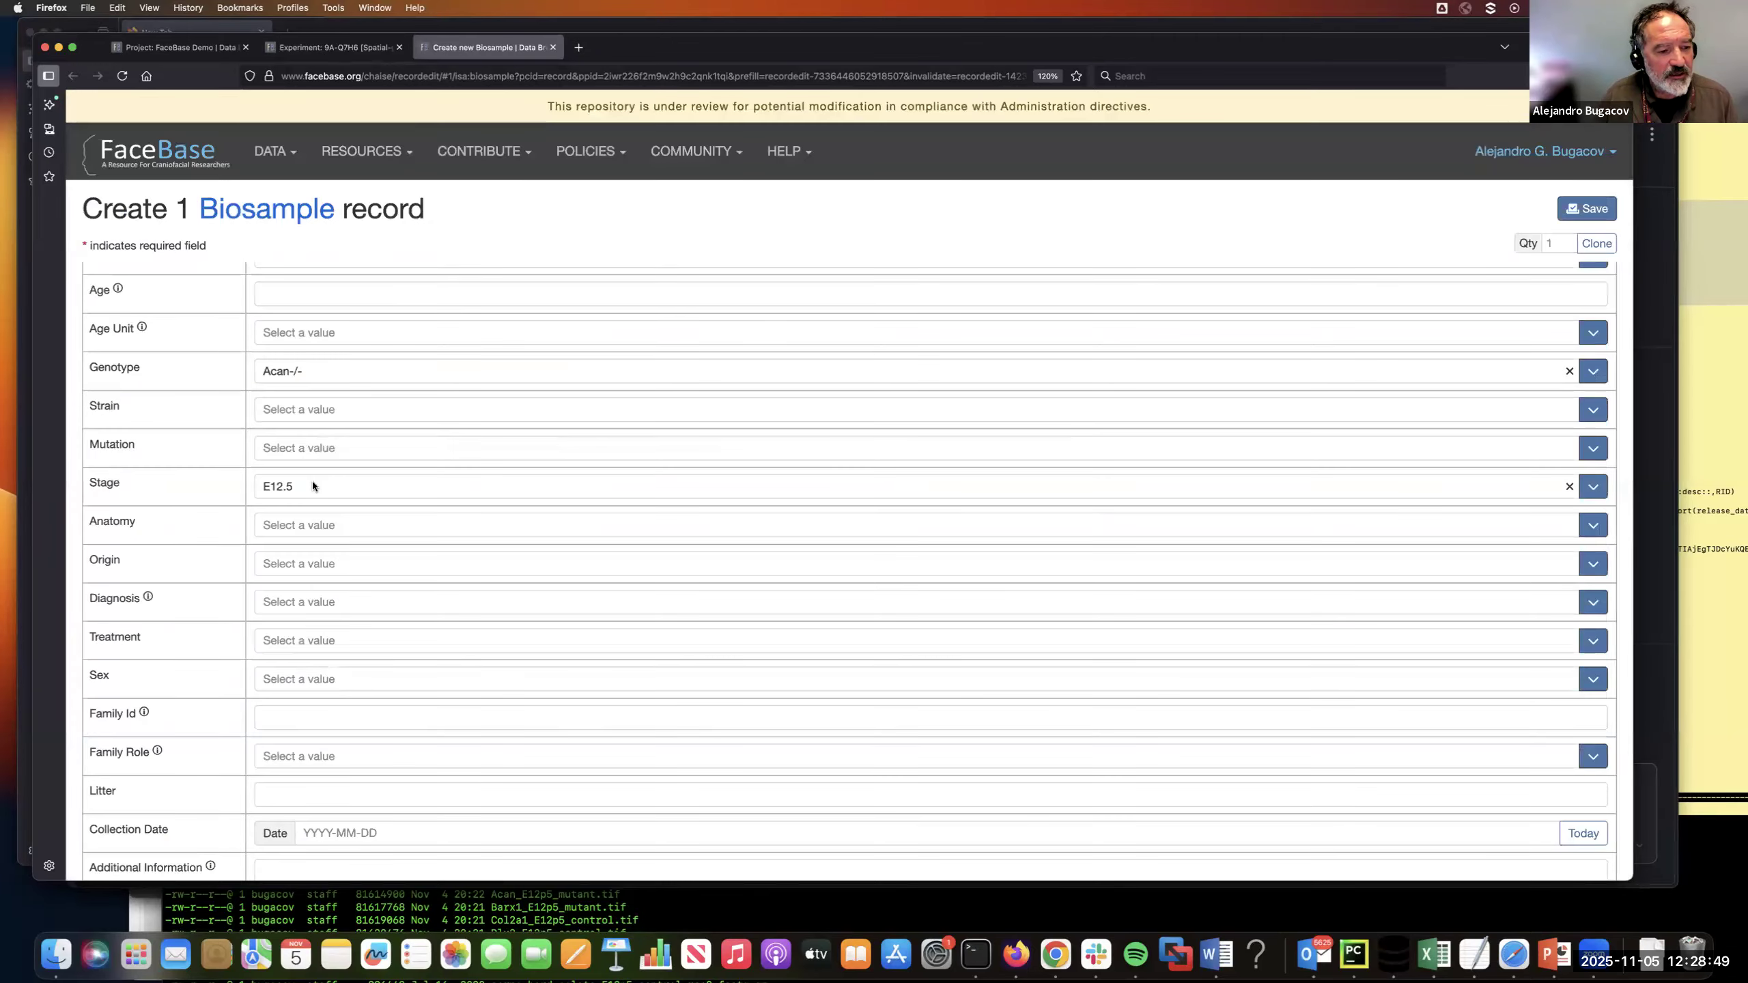
# Search the anatomy terms for hard palate and set the biosample's anatomy to hard palate
pyautogui.scroll(-3, 313, 486)
pyautogui.click(280, 409)
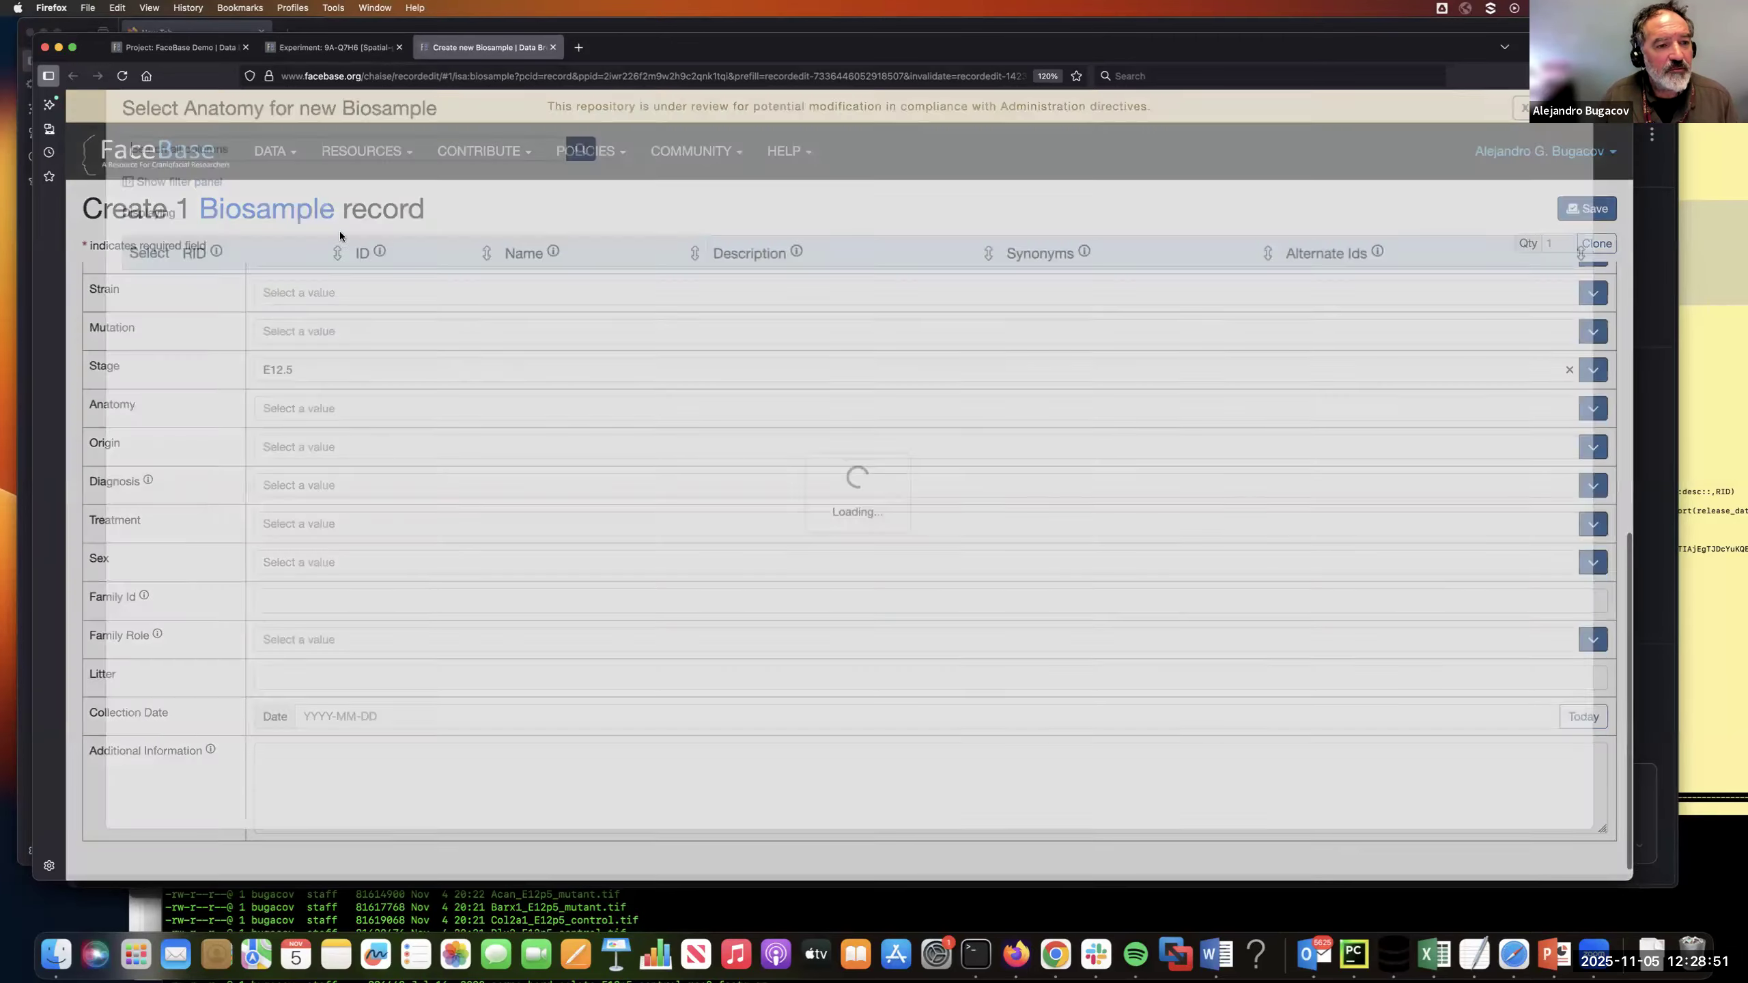
pyautogui.write('hard')
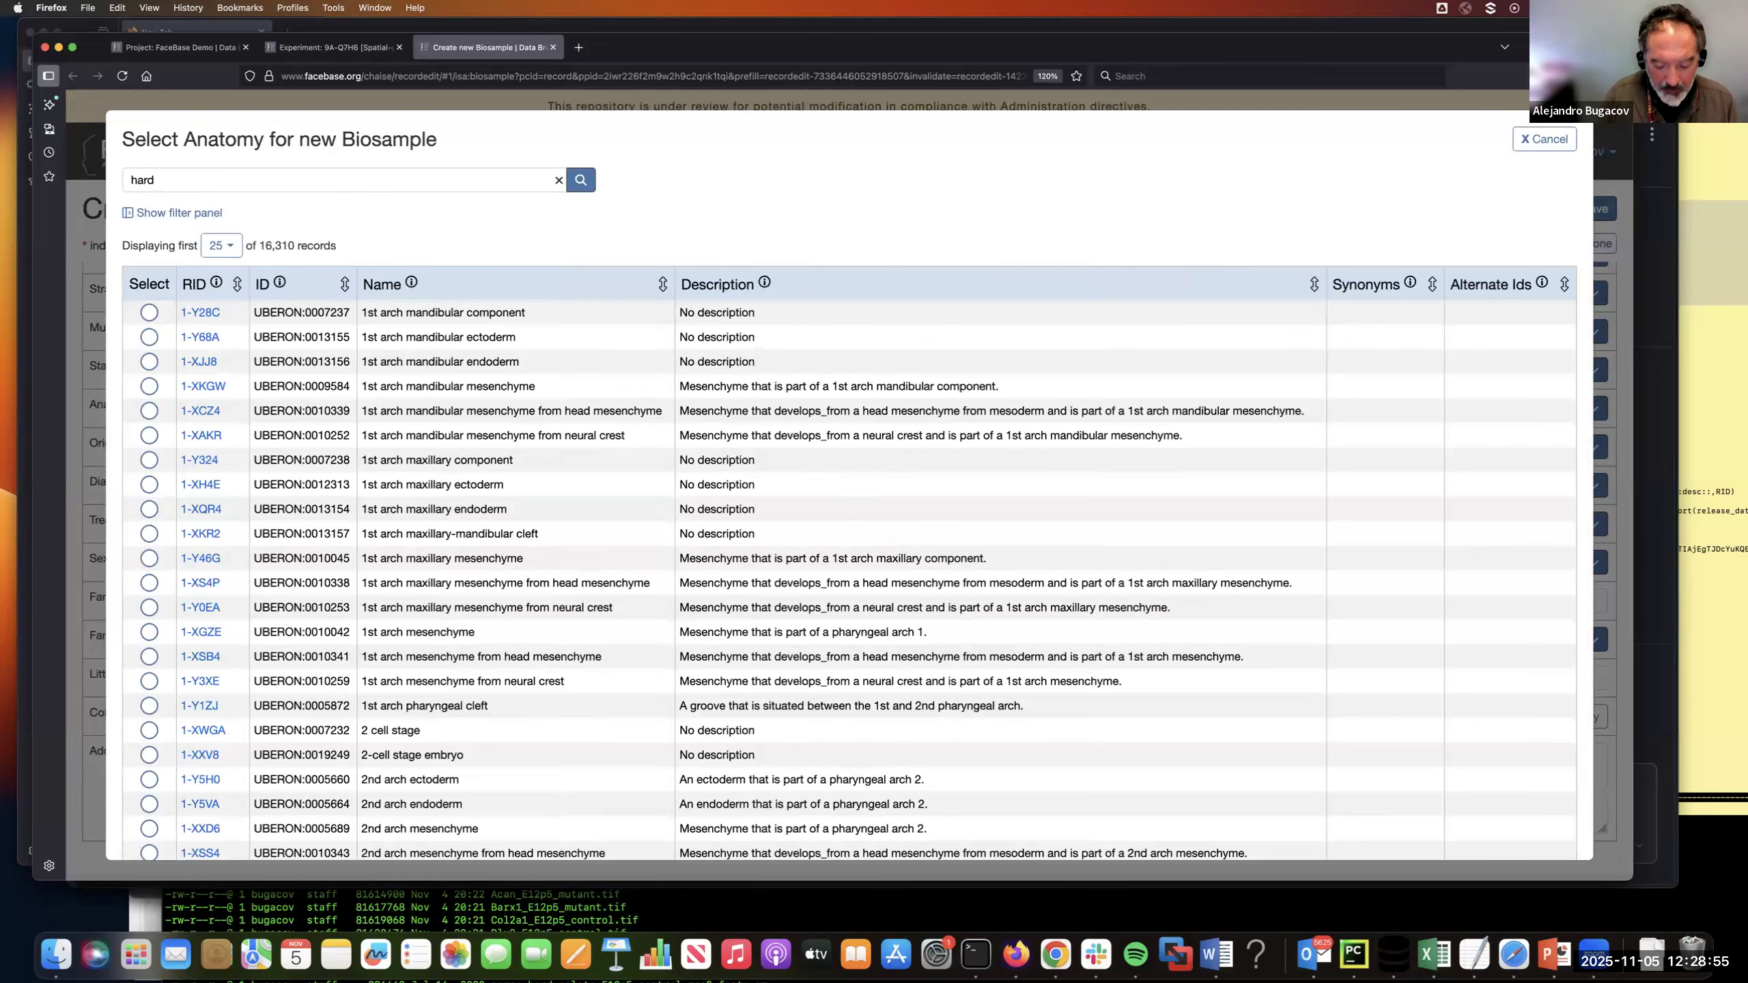
pyautogui.write(' palate')
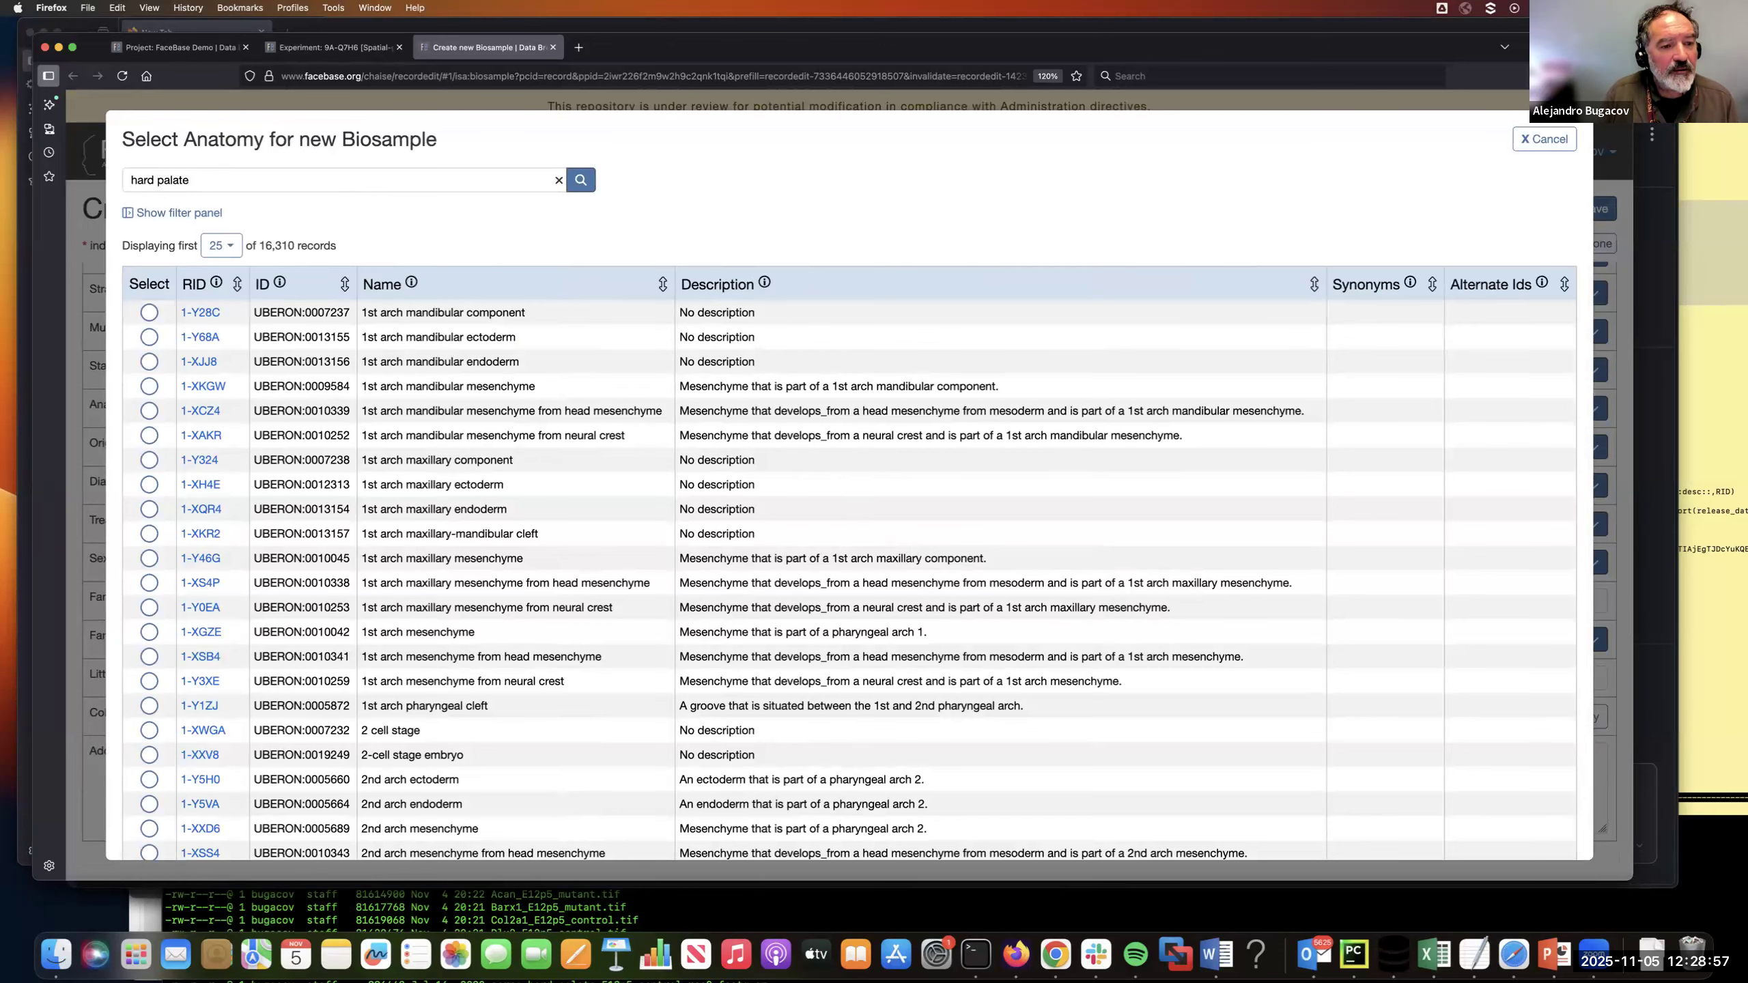
pyautogui.press('Return')
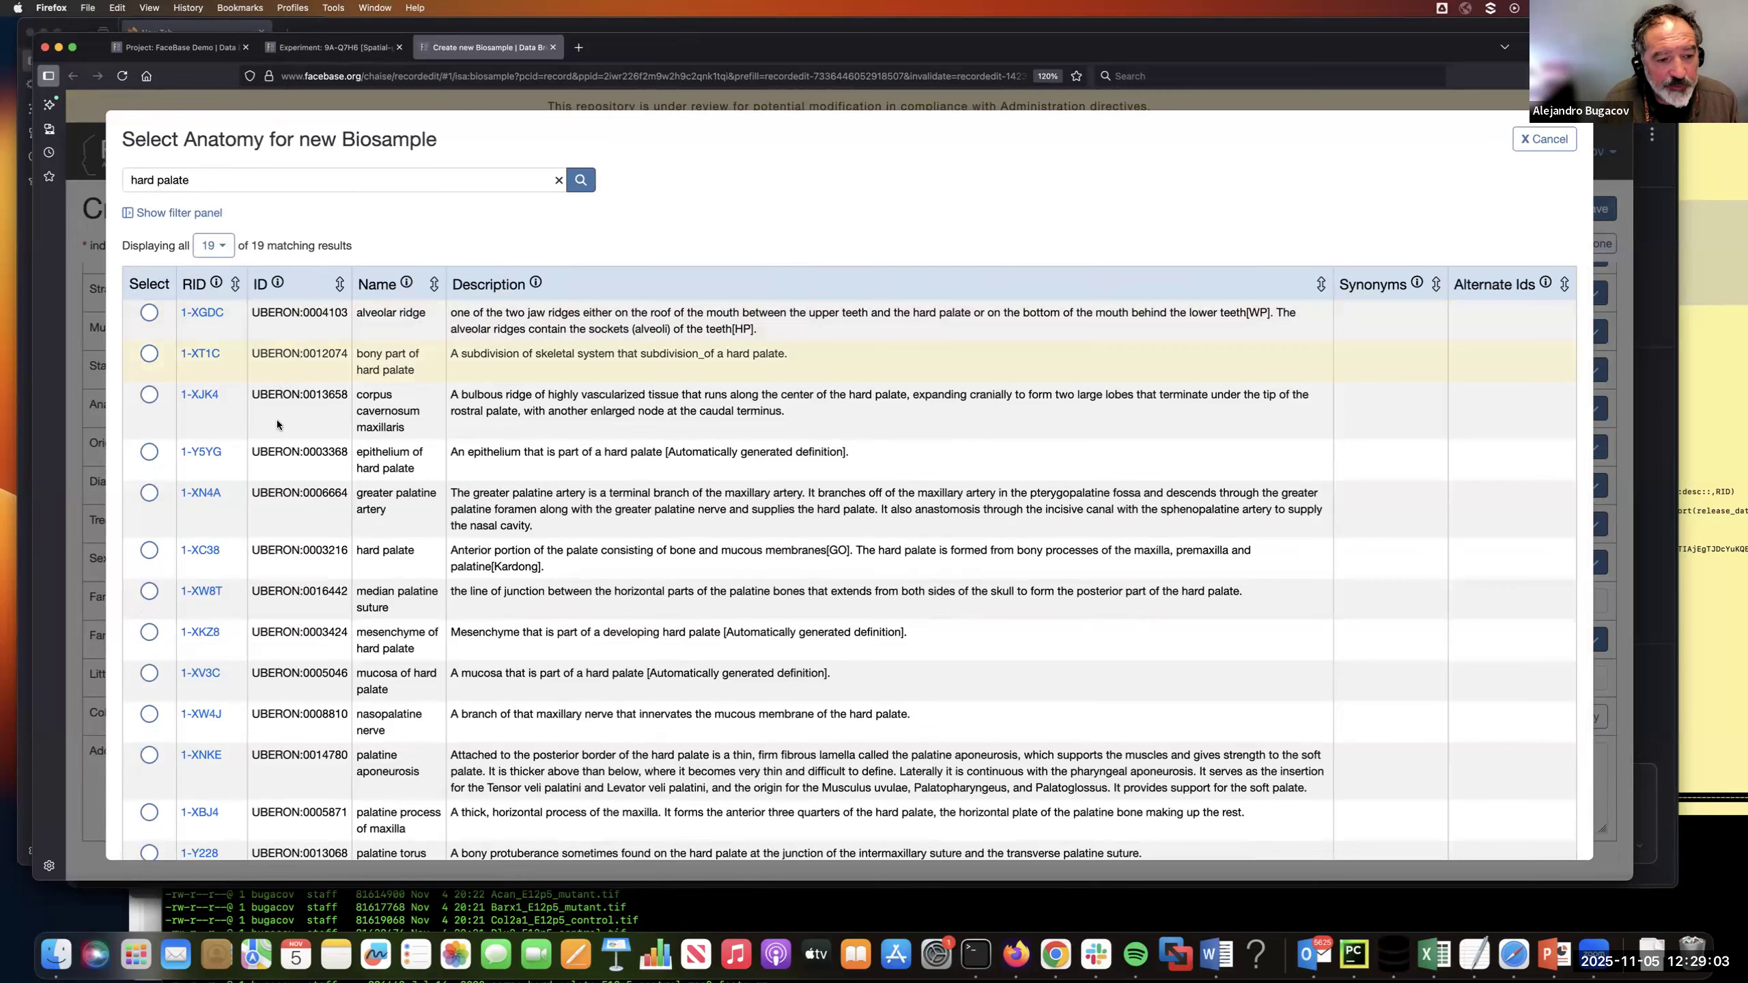
pyautogui.click(149, 551)
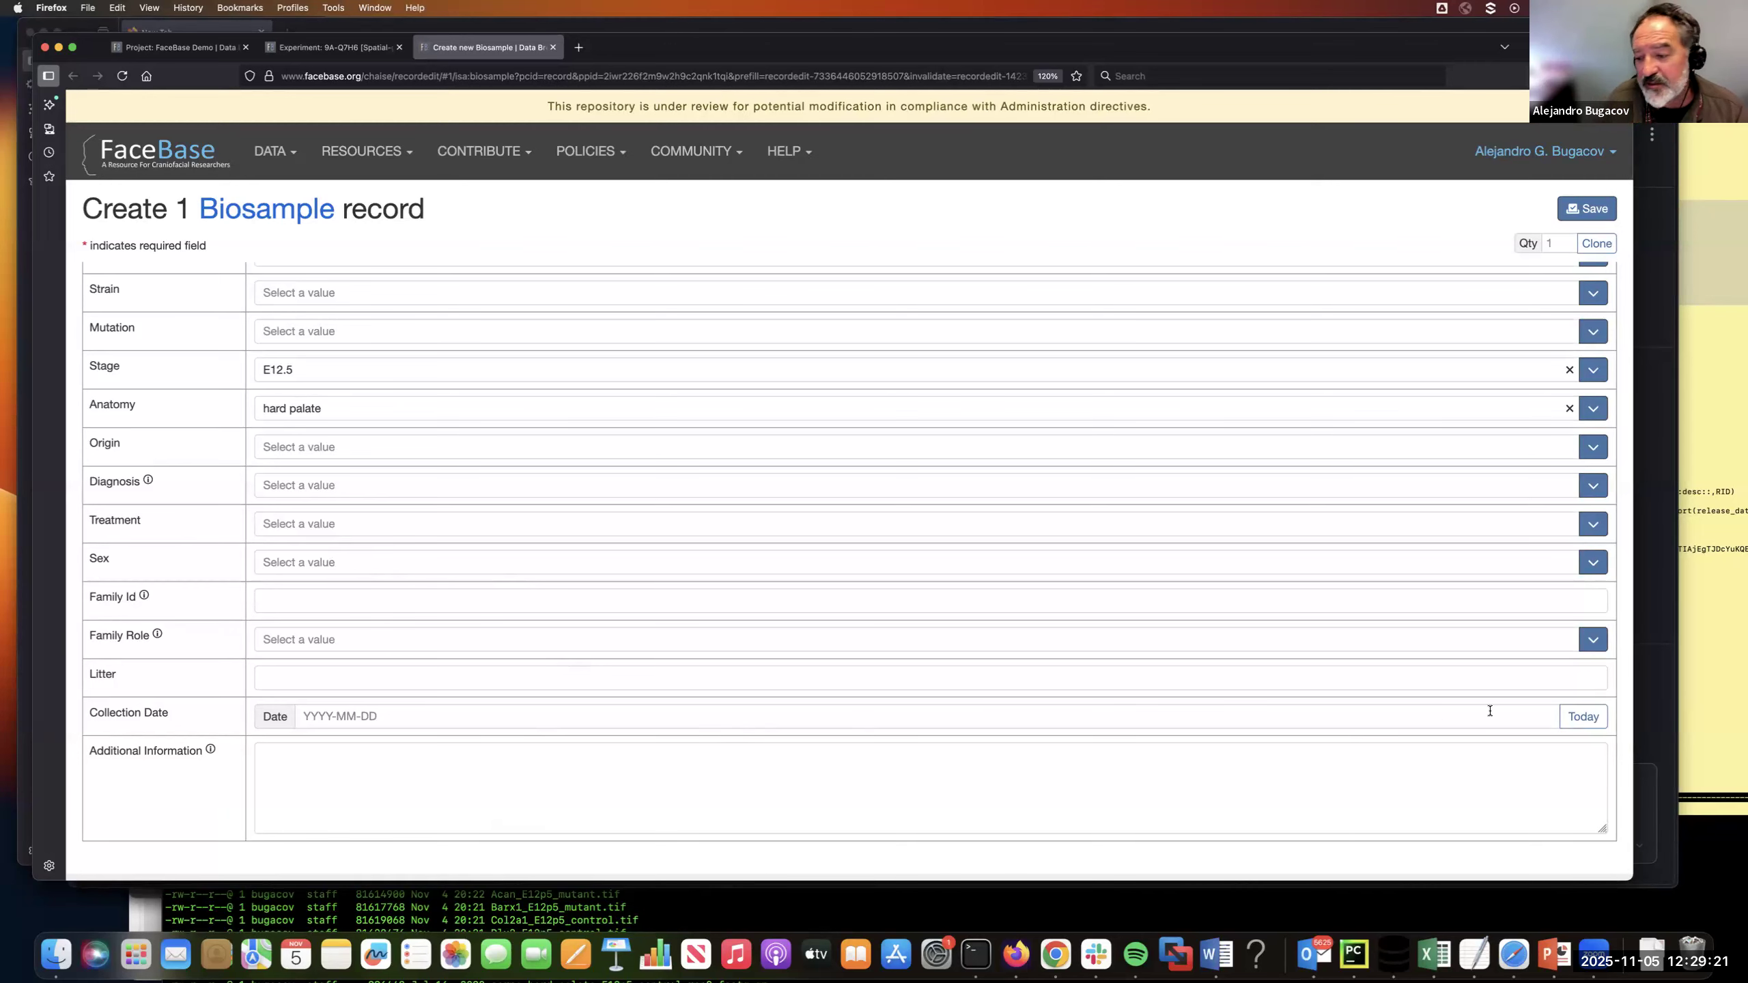
# Set the biosample's collection date to today, 2025-11-05, and clone the record once
pyautogui.click(1580, 718)
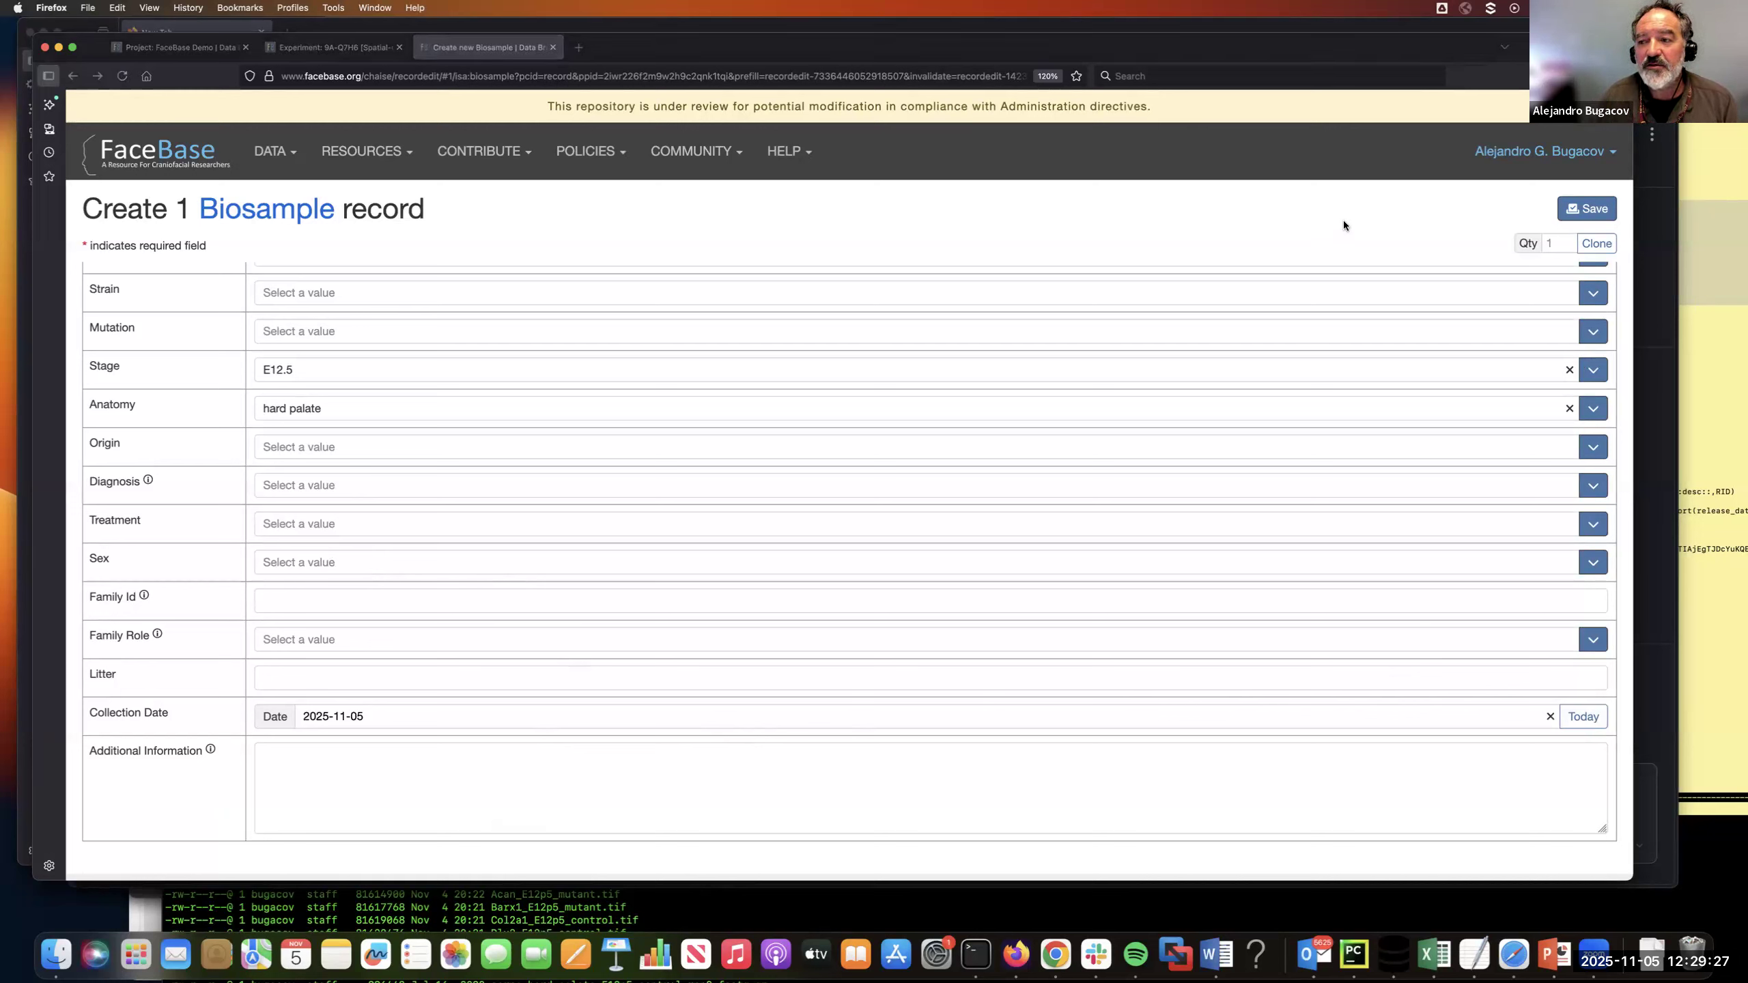
pyautogui.scroll(6, 727, 298)
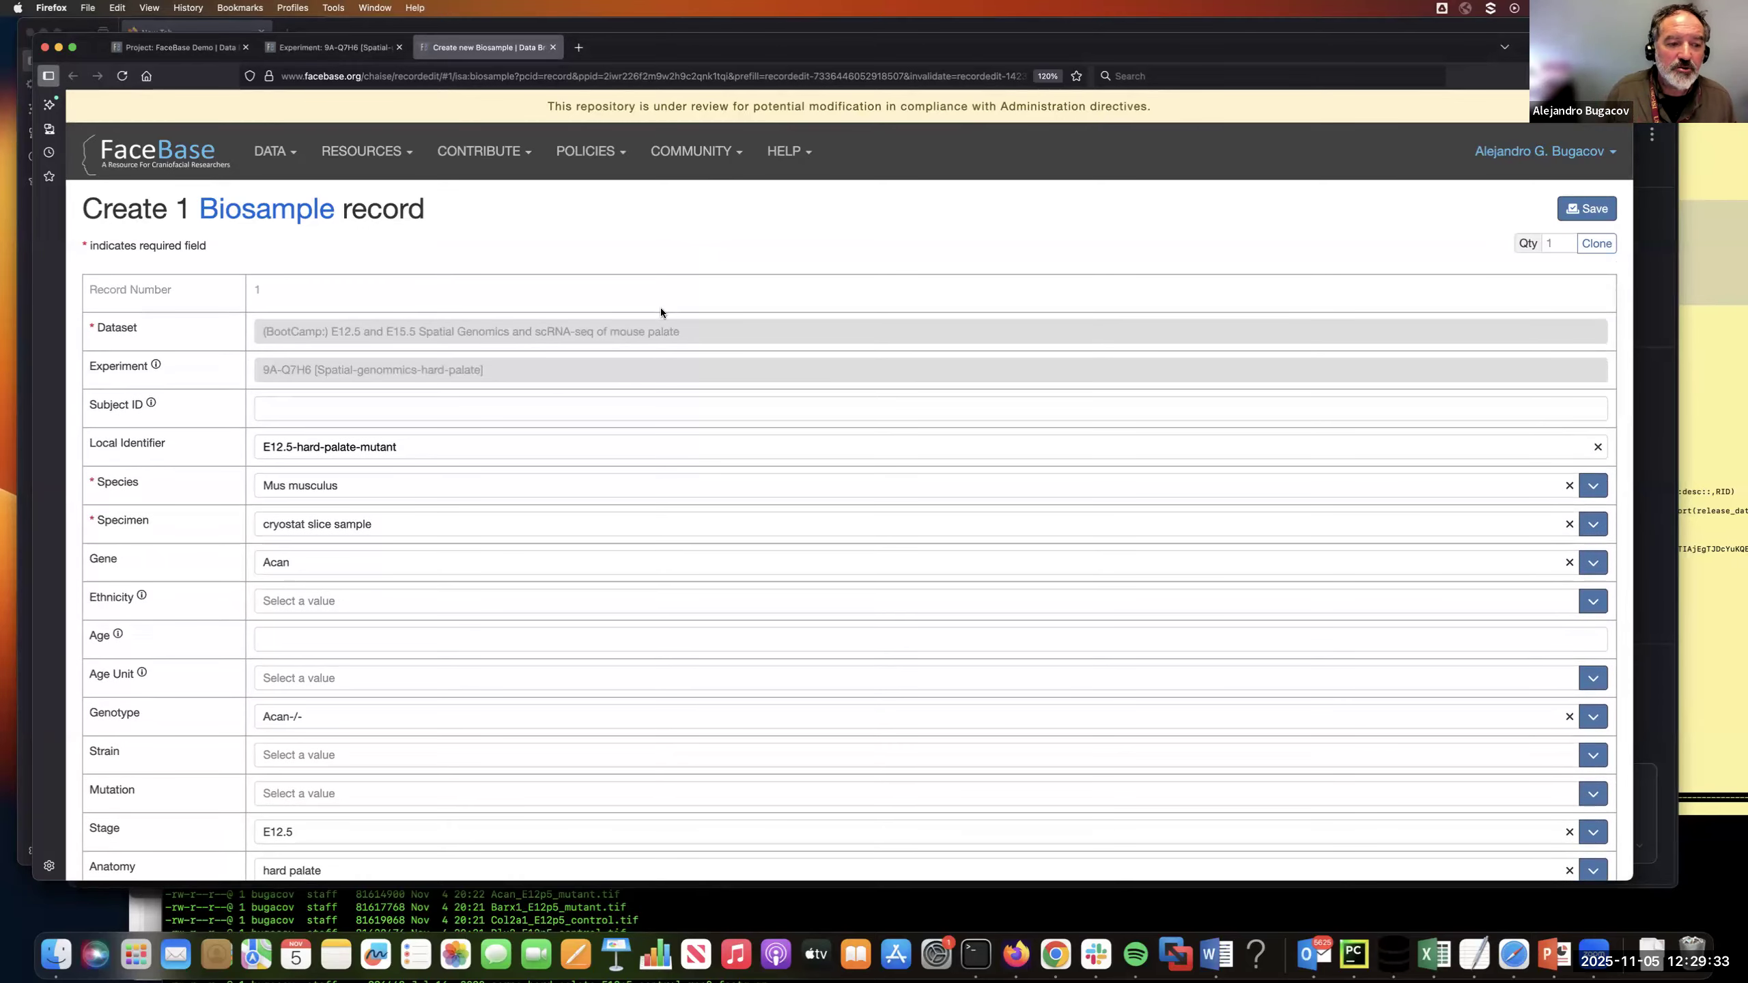
pyautogui.click(1596, 244)
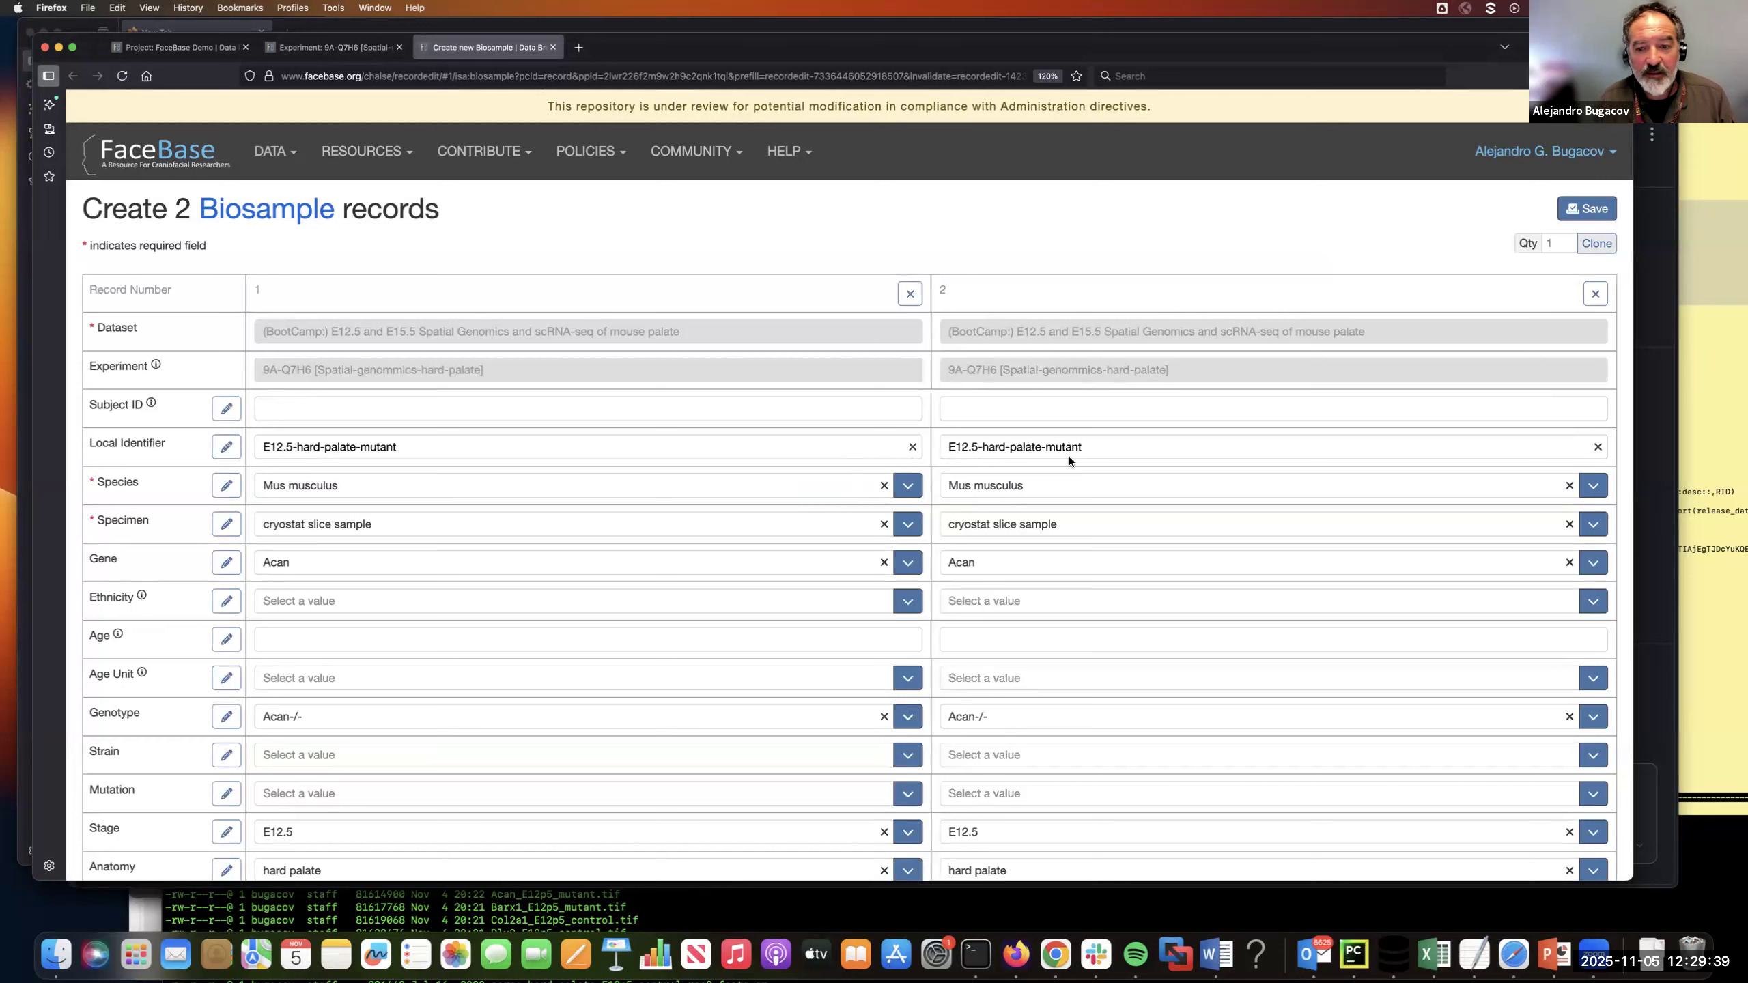
# Change the second biosample's local identifier to E12.5-hard-palate-control
pyautogui.click(1091, 452)
pyautogui.press('BackSpace')
pyautogui.press('BackSpace')
pyautogui.press('BackSpace')
pyautogui.press('BackSpace')
pyautogui.press('BackSpace')
pyautogui.press('BackSpace')
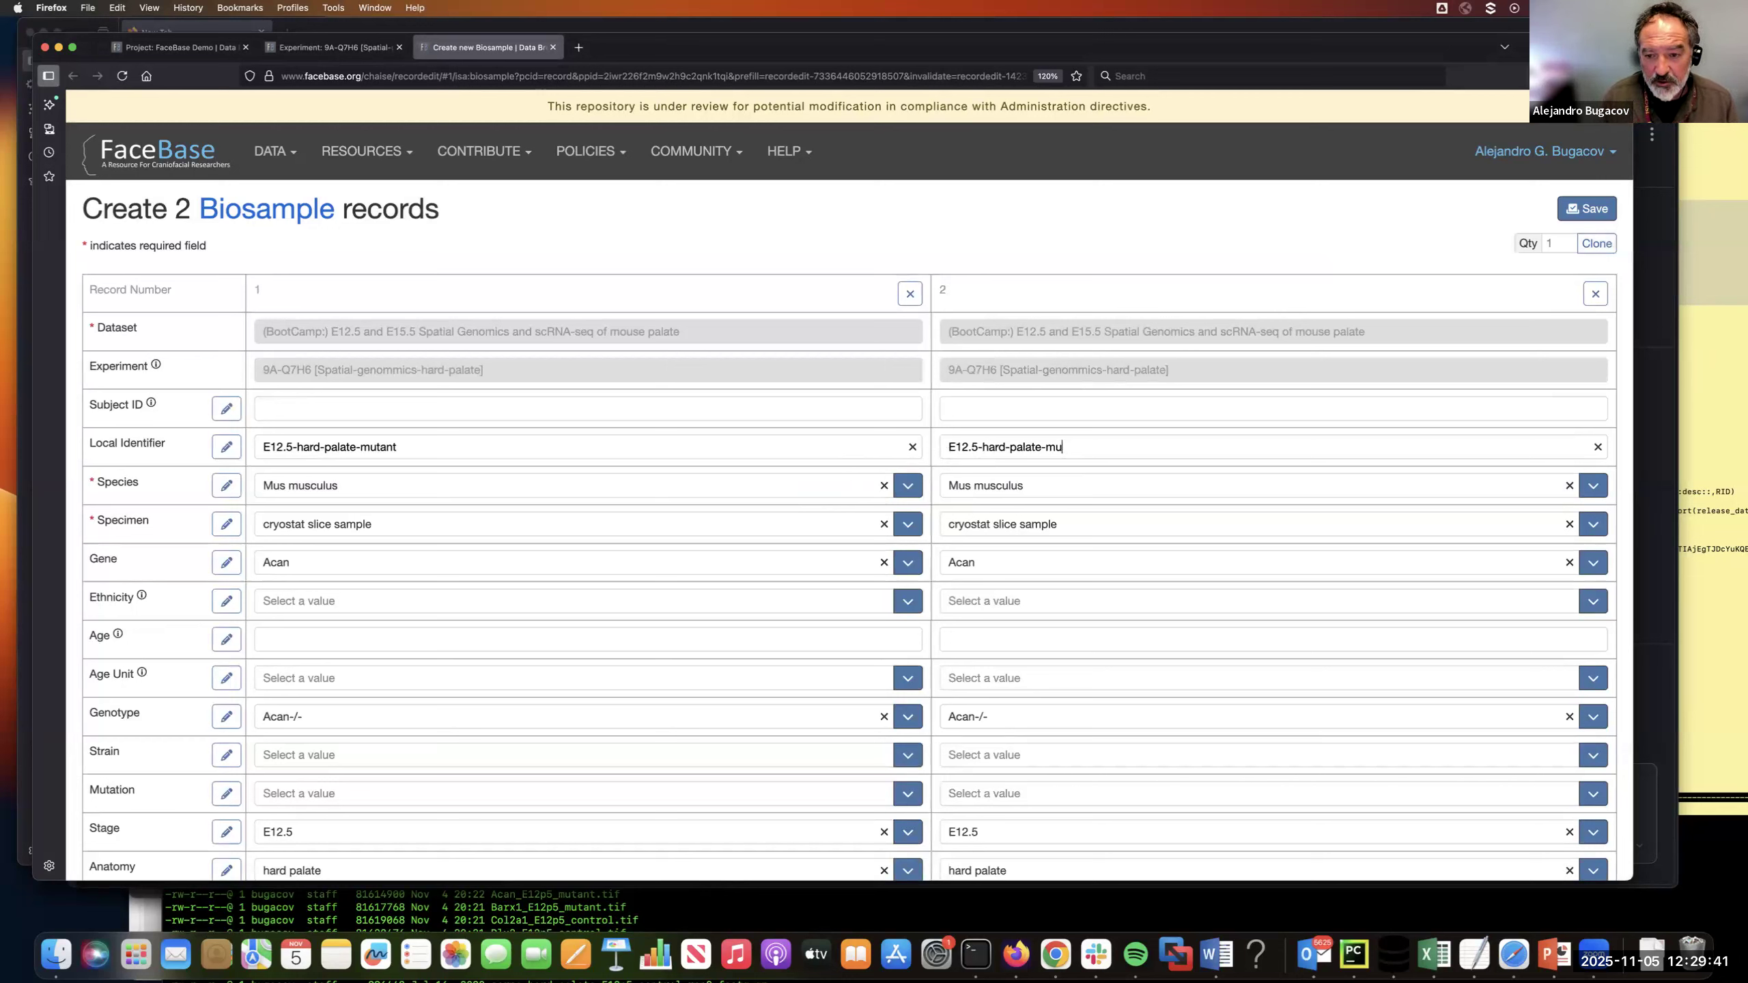
pyautogui.write('control')
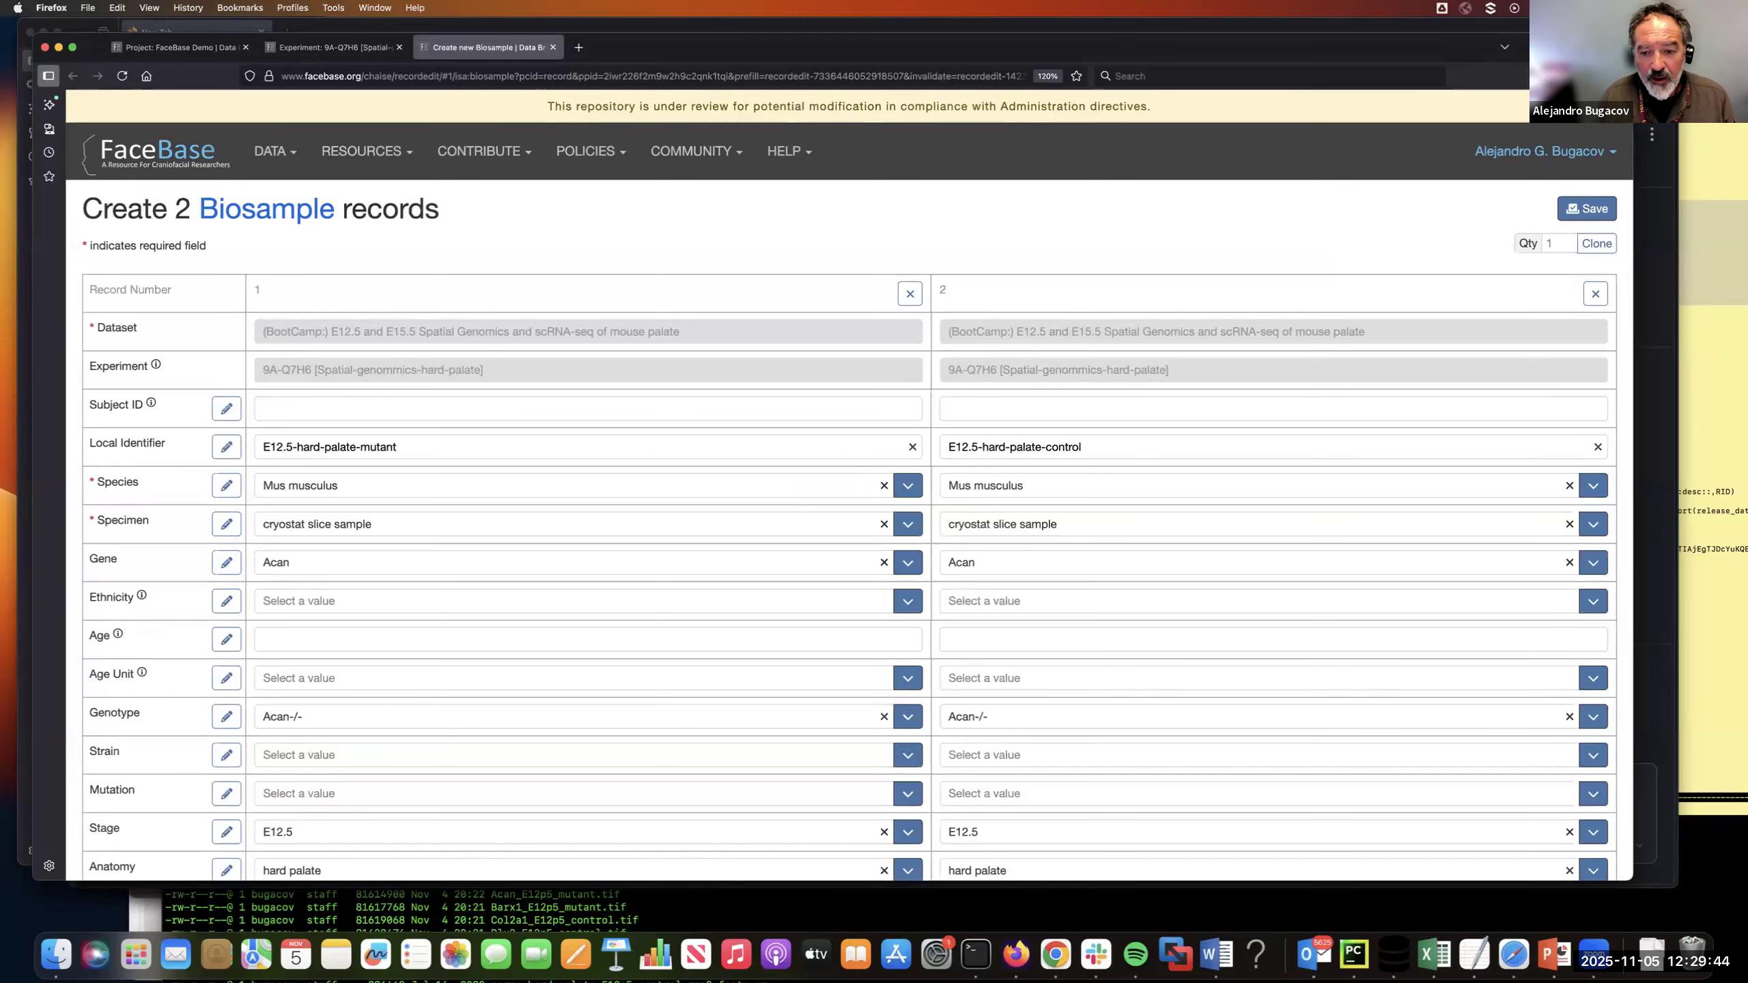
# Replace the second biosample's genotype with Wild type, searching the genotype list for wild type
pyautogui.scroll(-5, 1084, 457)
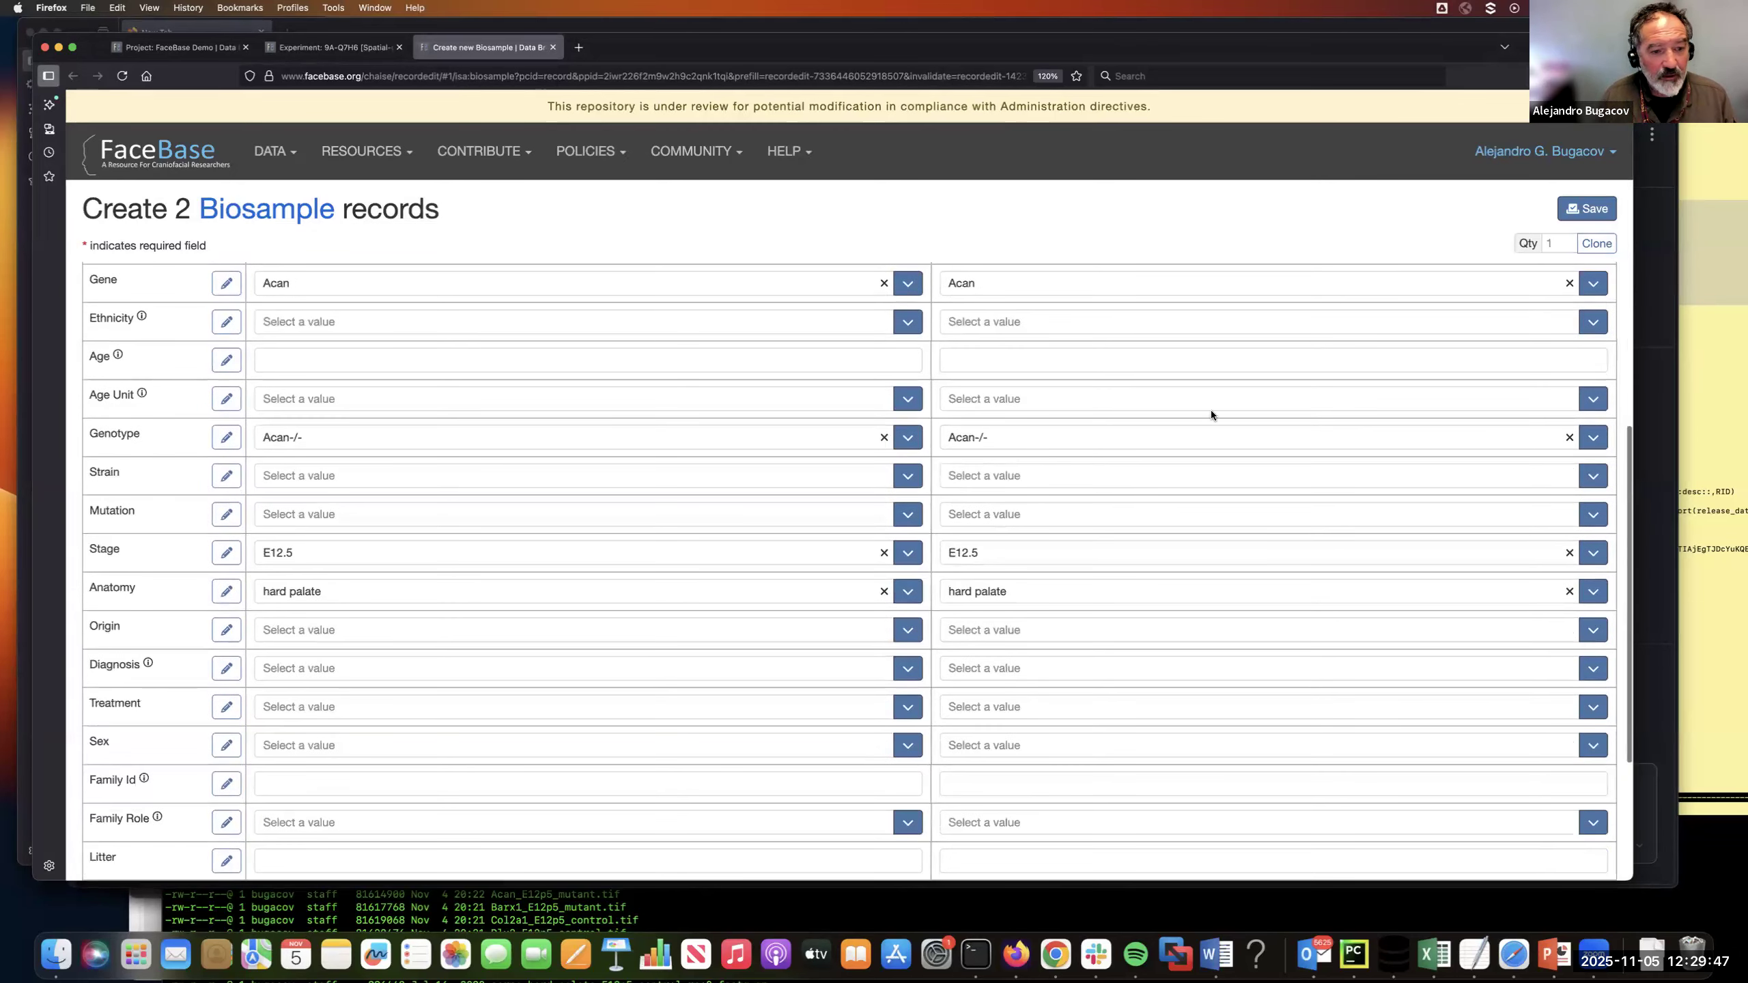
pyautogui.click(1570, 438)
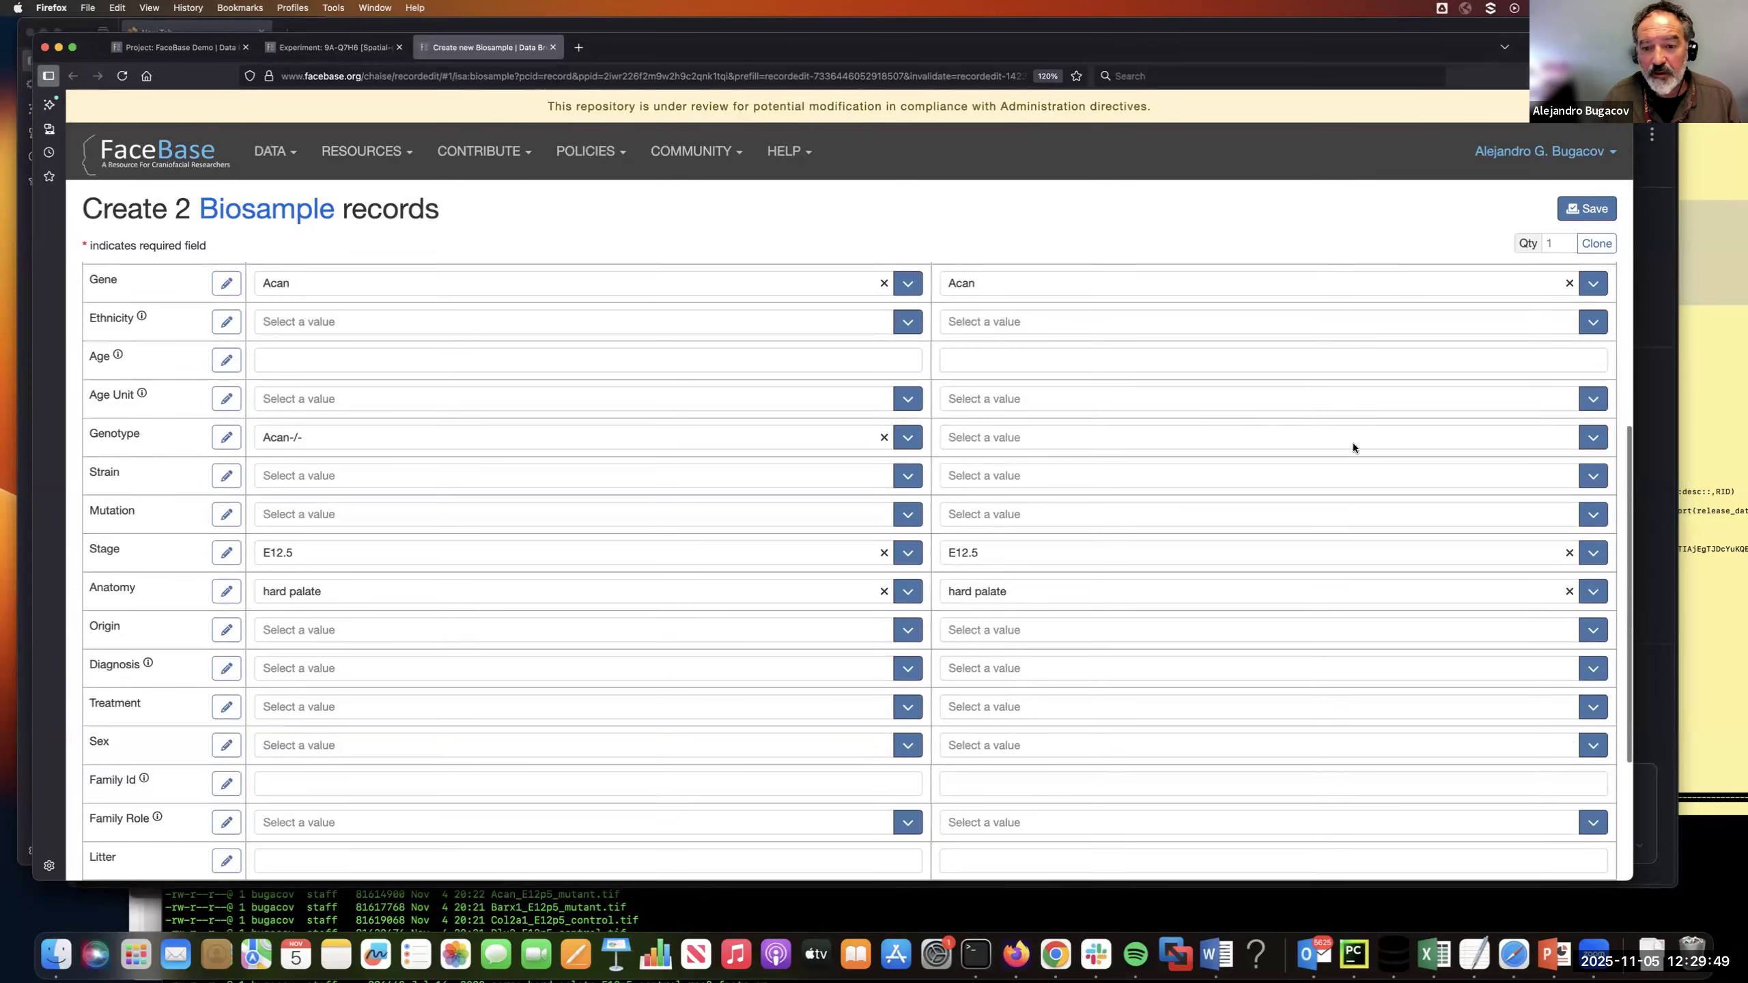
pyautogui.click(1016, 437)
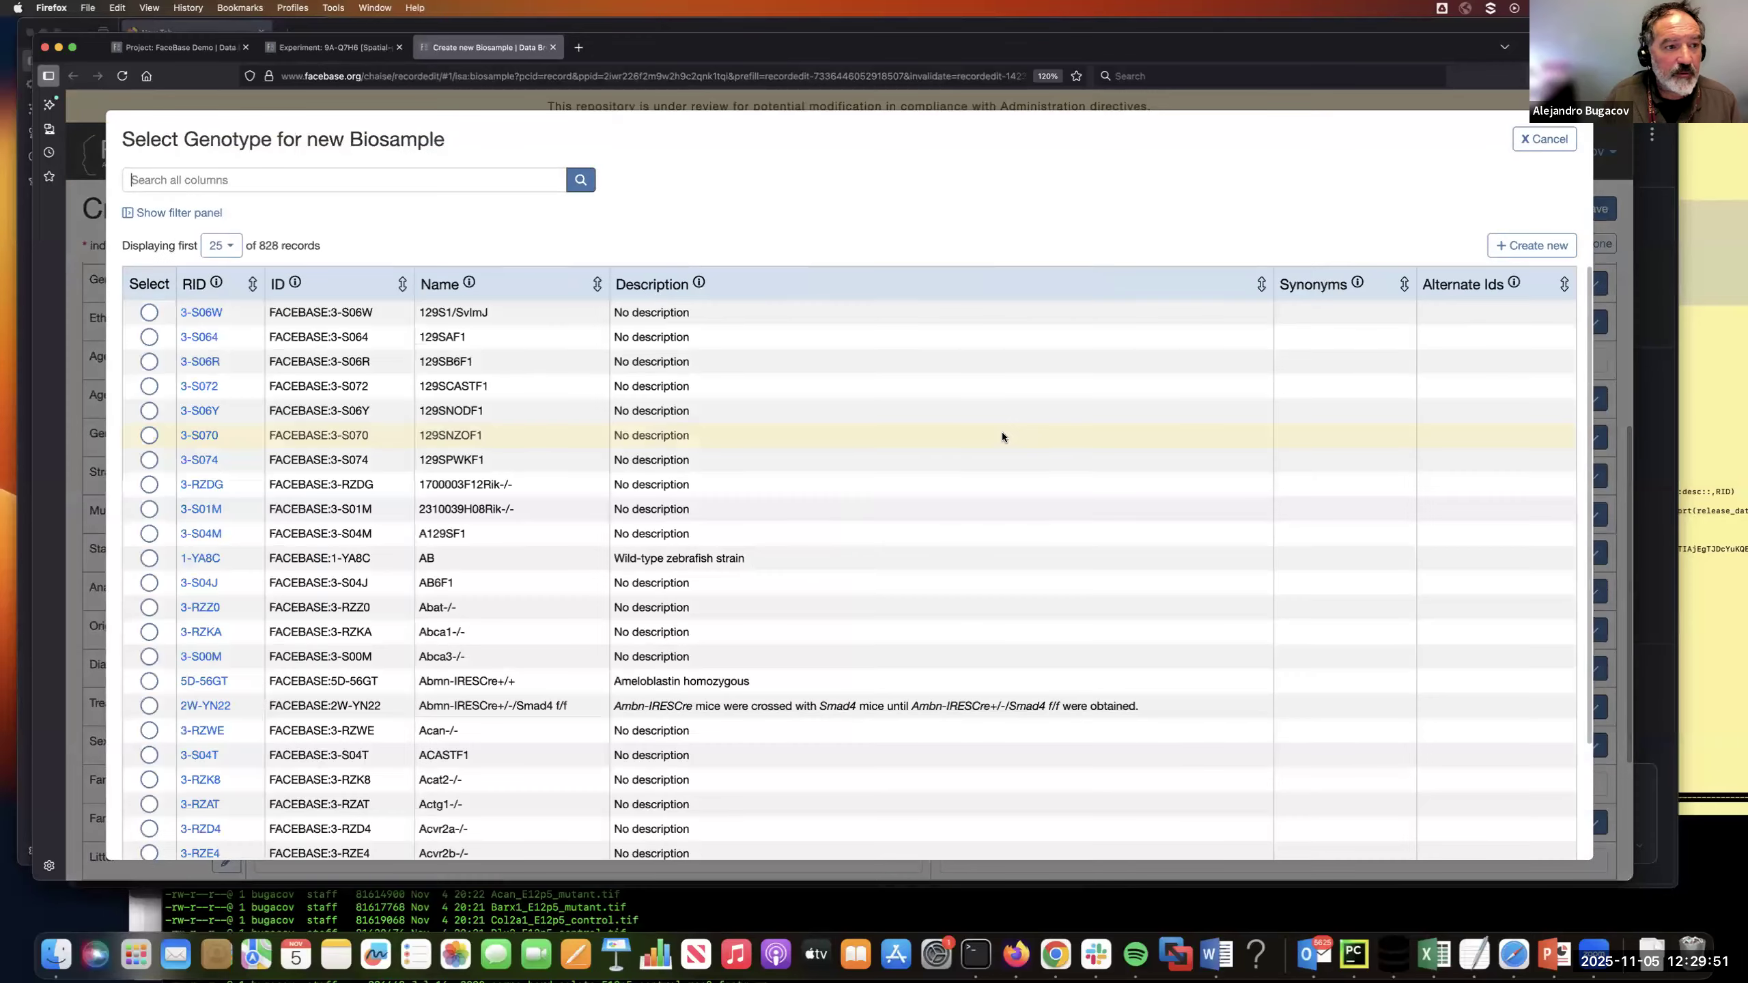
pyautogui.write('wild type')
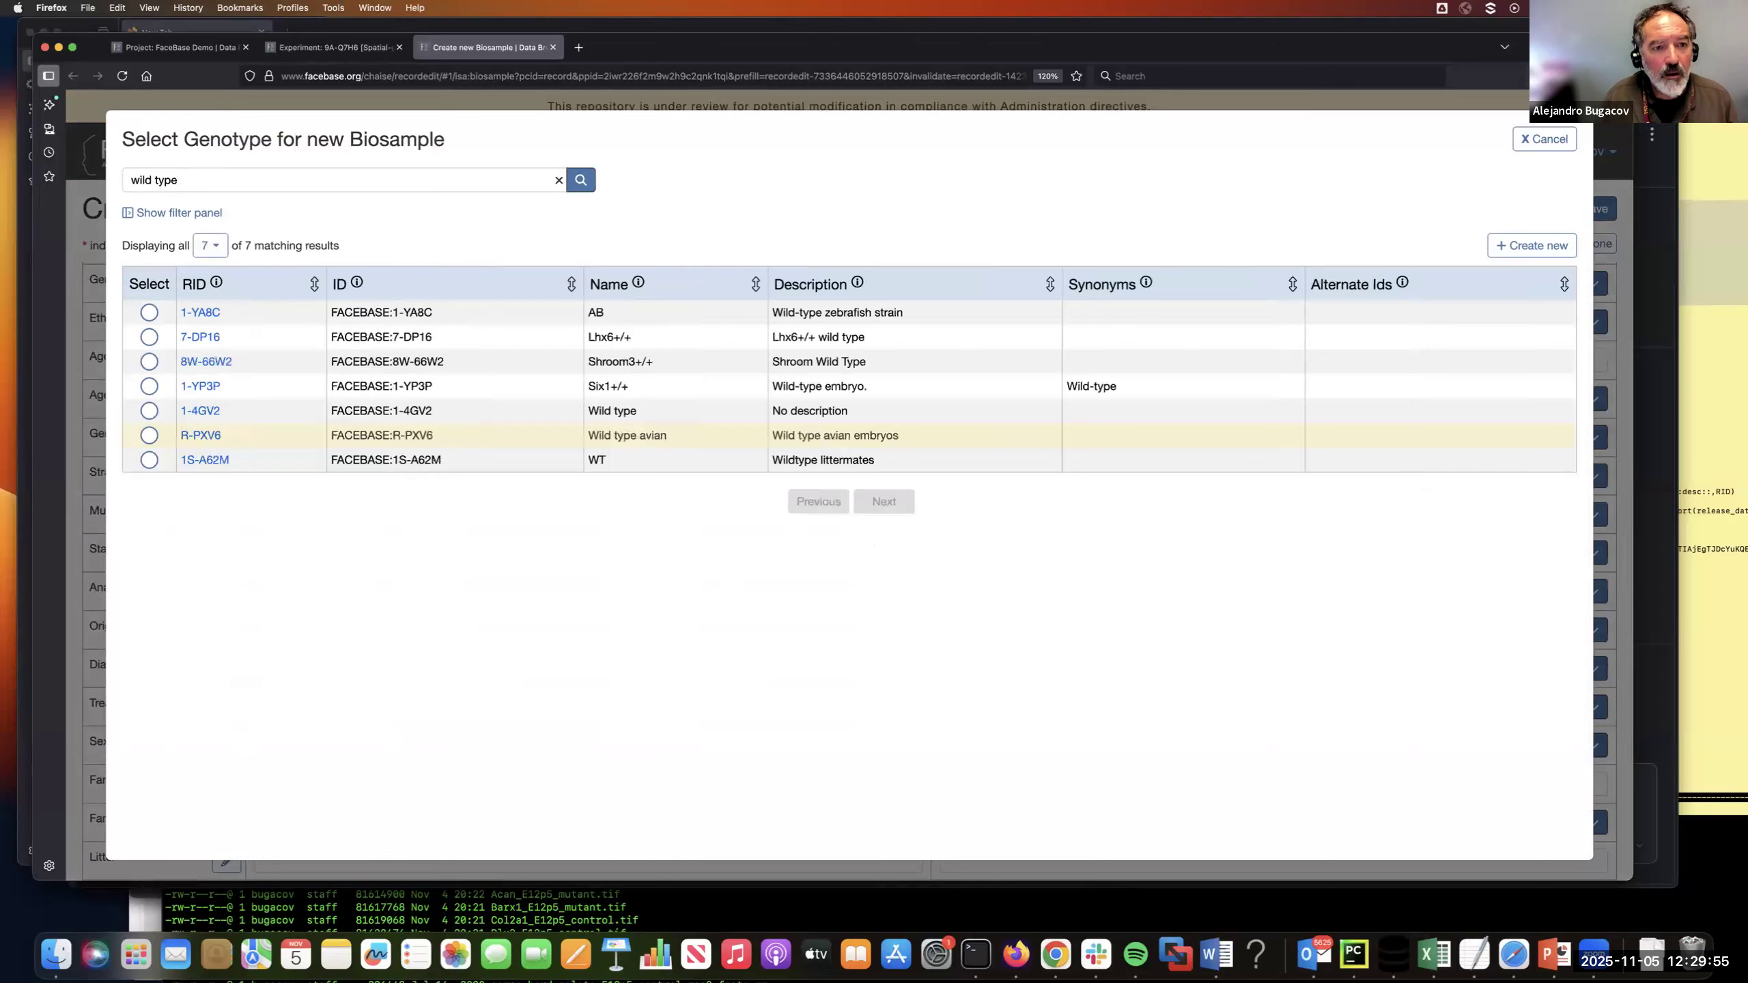
pyautogui.click(149, 411)
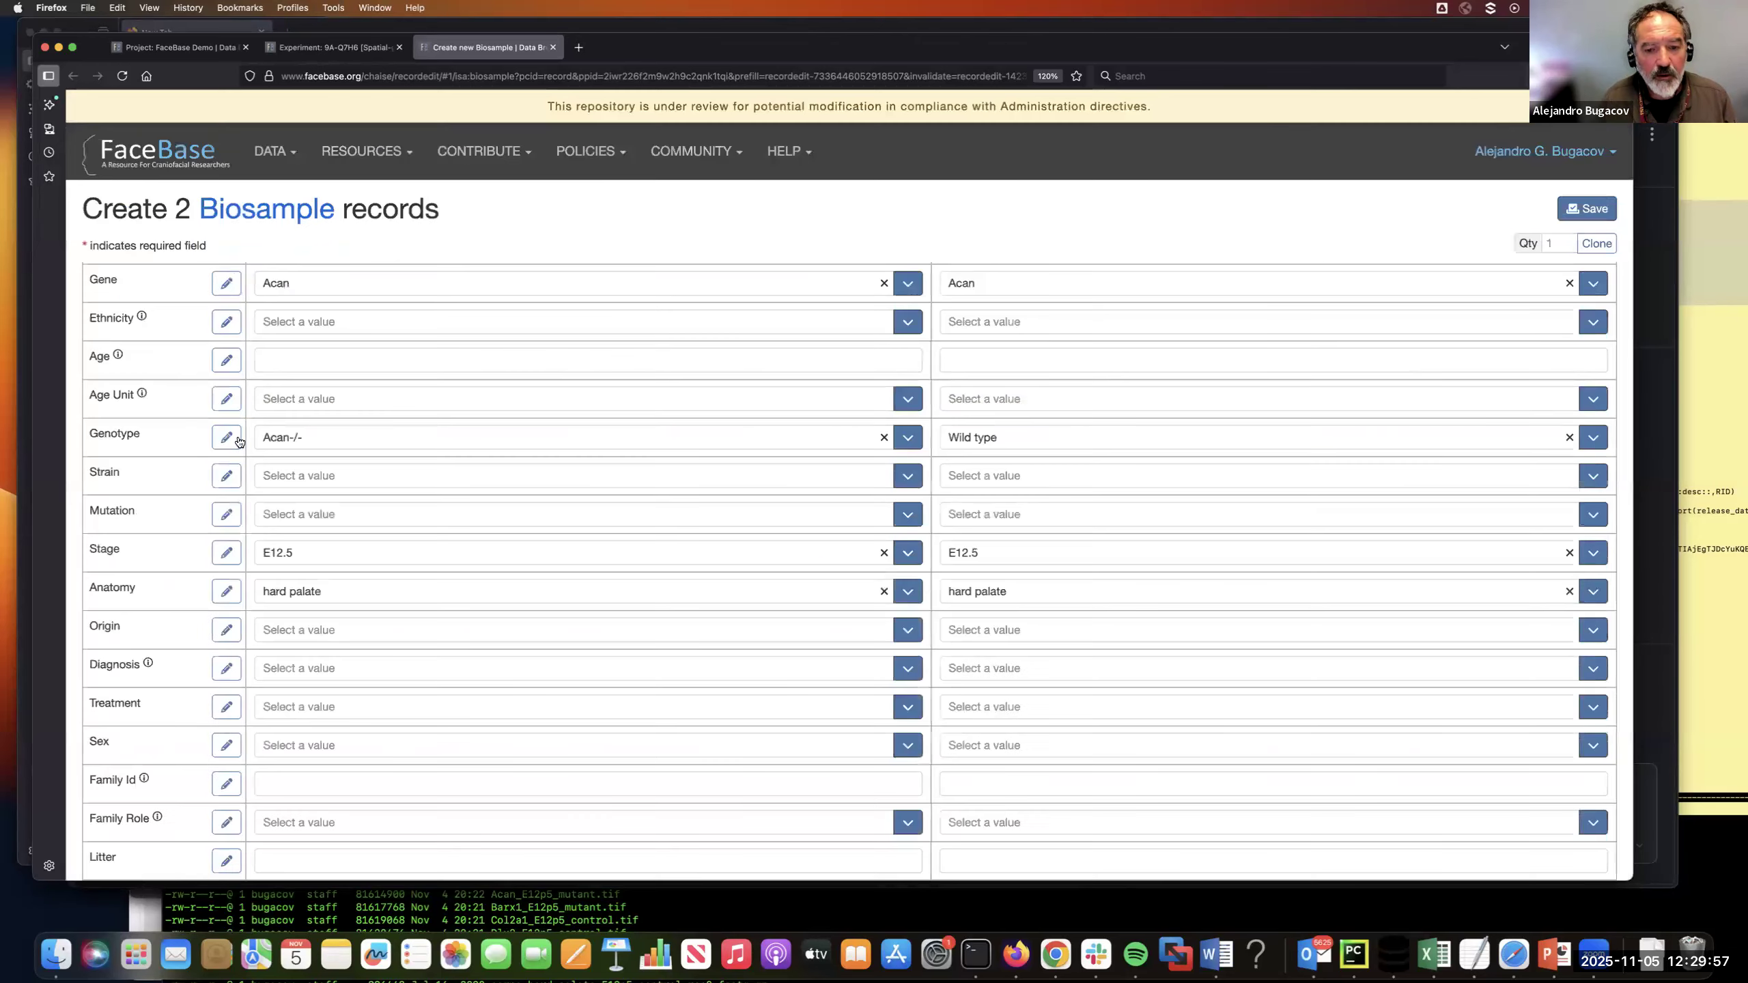
# Save both biosample records and open the parent BootCamp dataset from the experiment page
pyautogui.click(1586, 208)
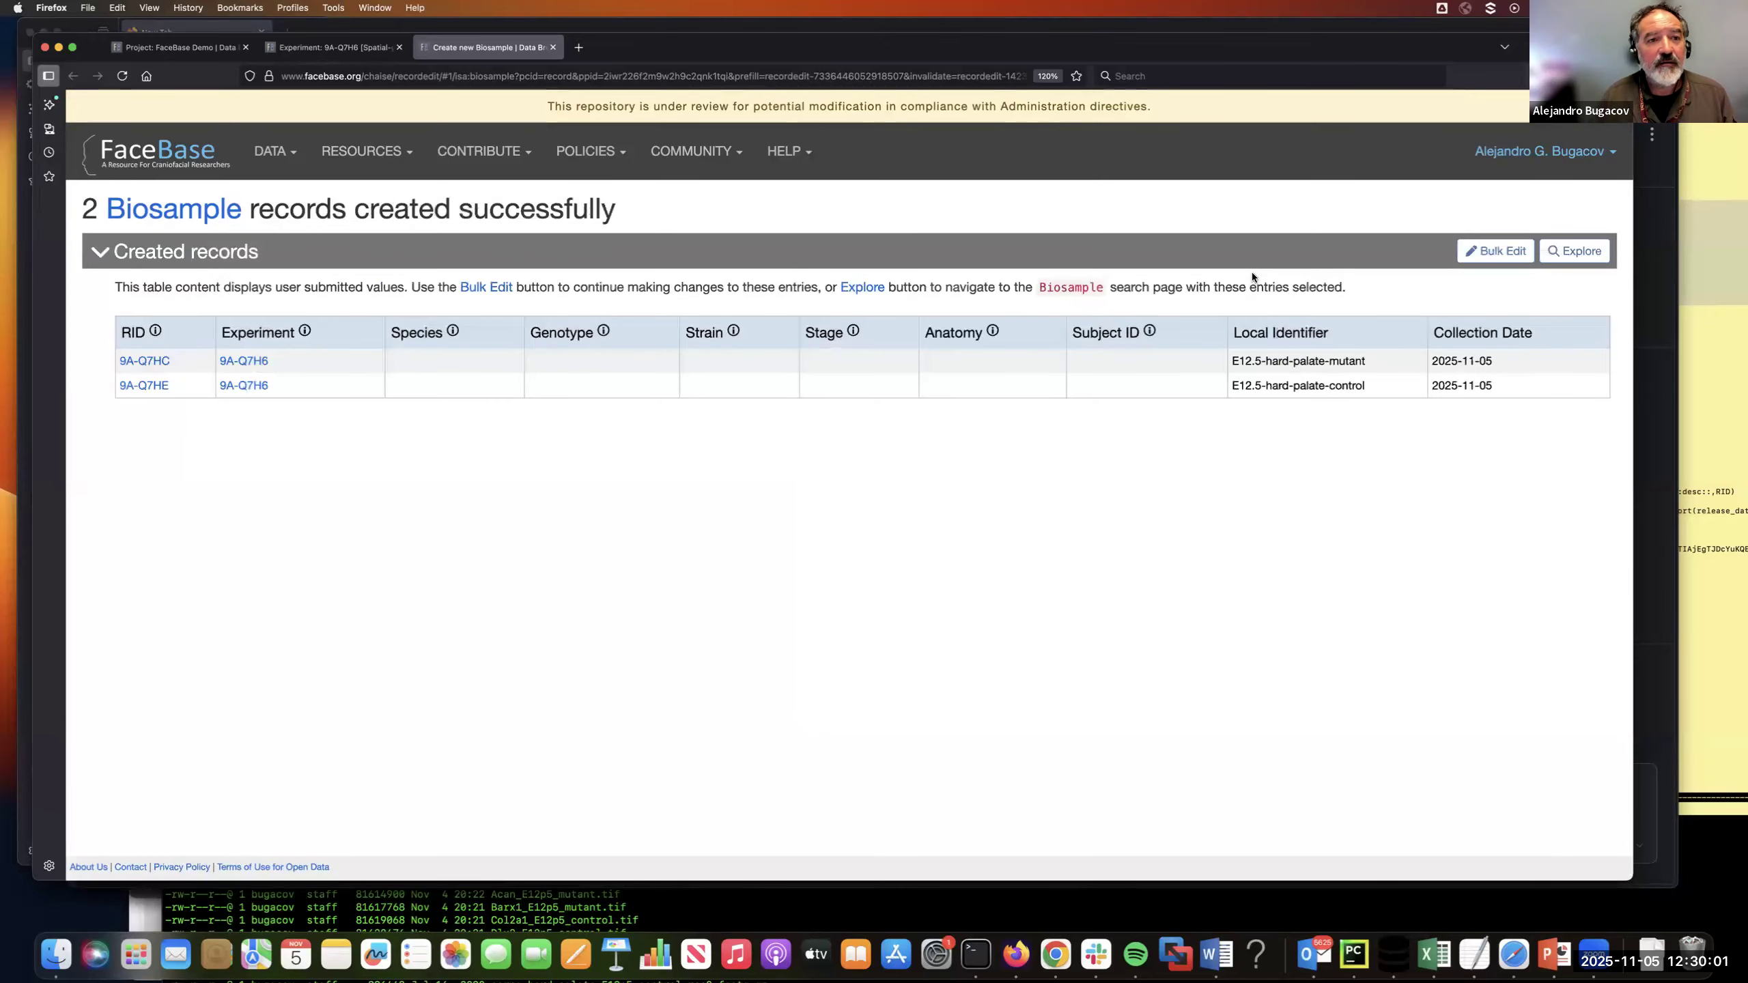
pyautogui.click(330, 47)
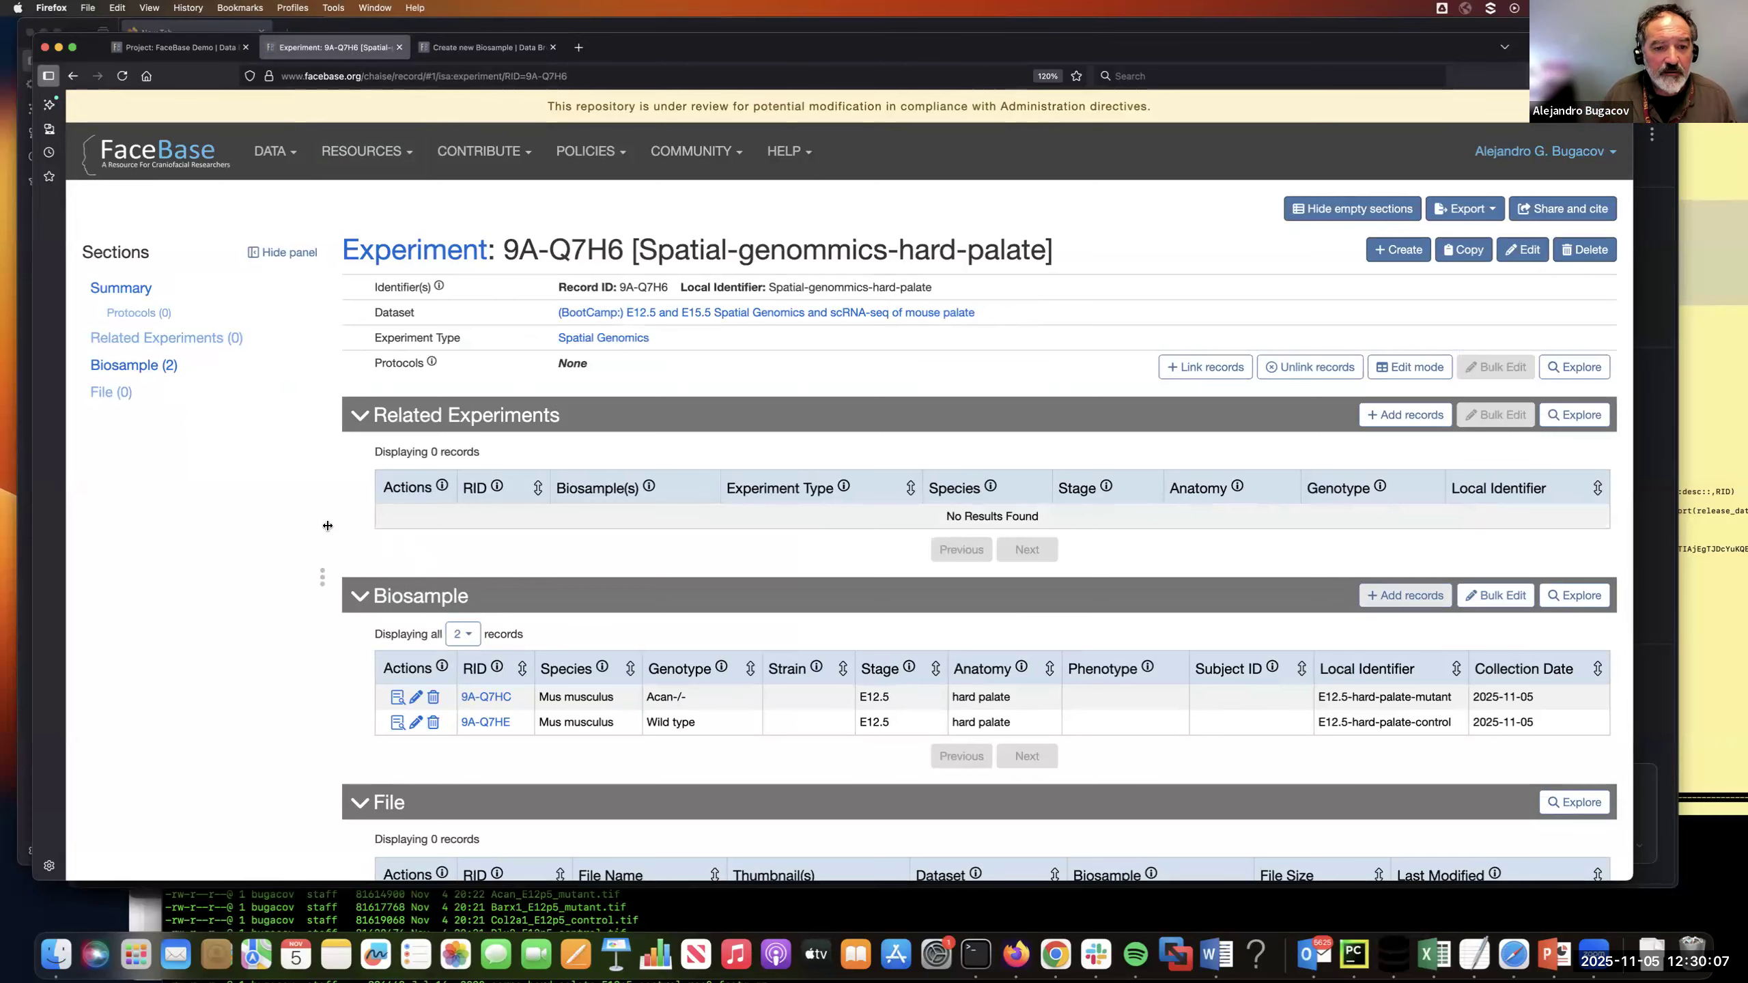
pyautogui.click(634, 318)
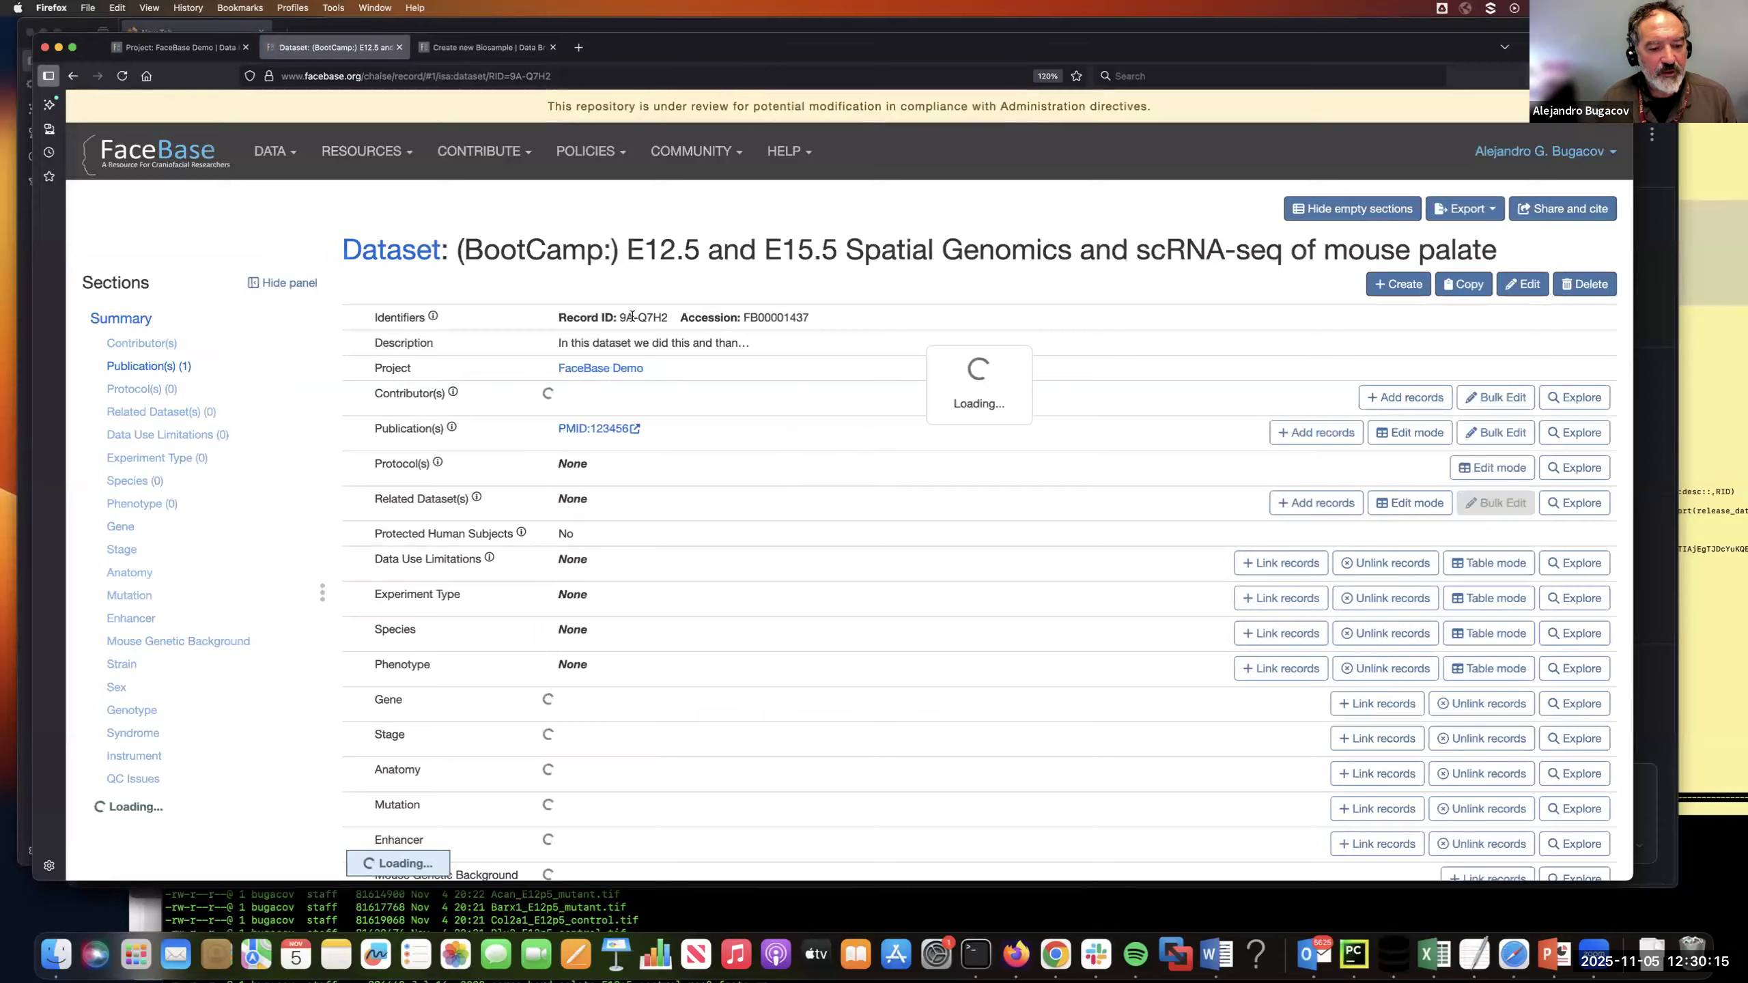
# Open the dataset's snRNA-seq-soft-palate experiment and start adding a biosample record to it
pyautogui.scroll(-5, 628, 357)
pyautogui.scroll(-10, 627, 392)
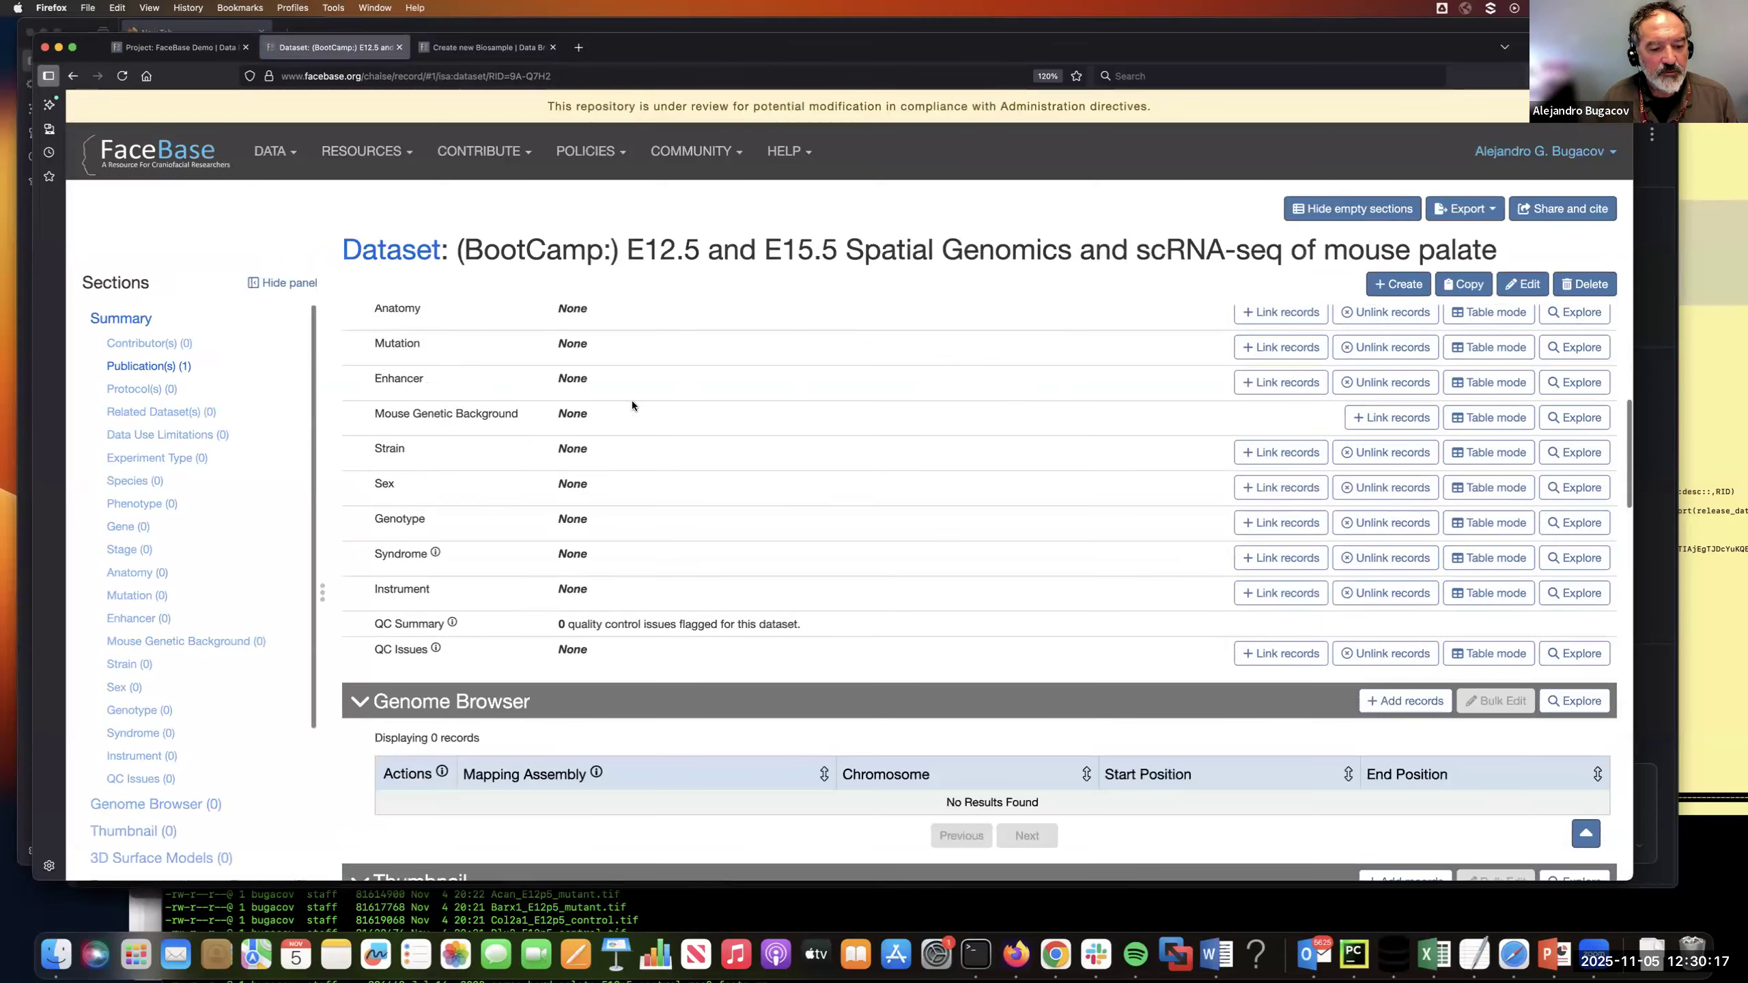
pyautogui.scroll(-3, 632, 405)
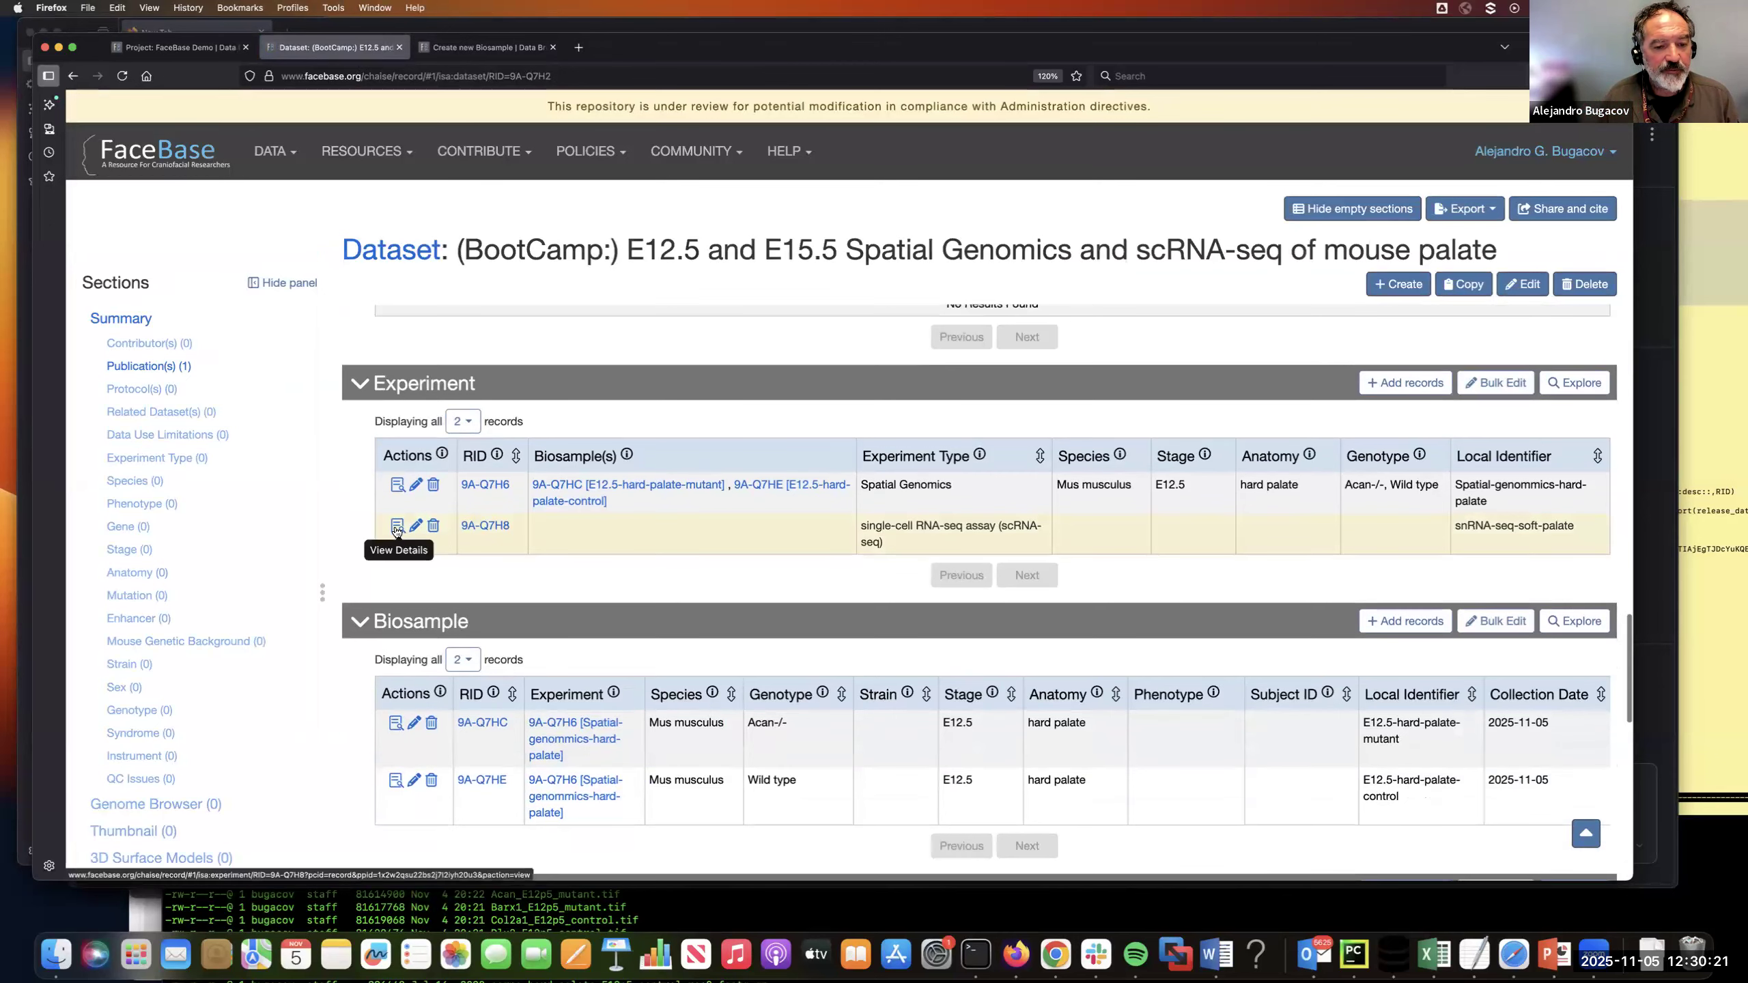
pyautogui.click(398, 526)
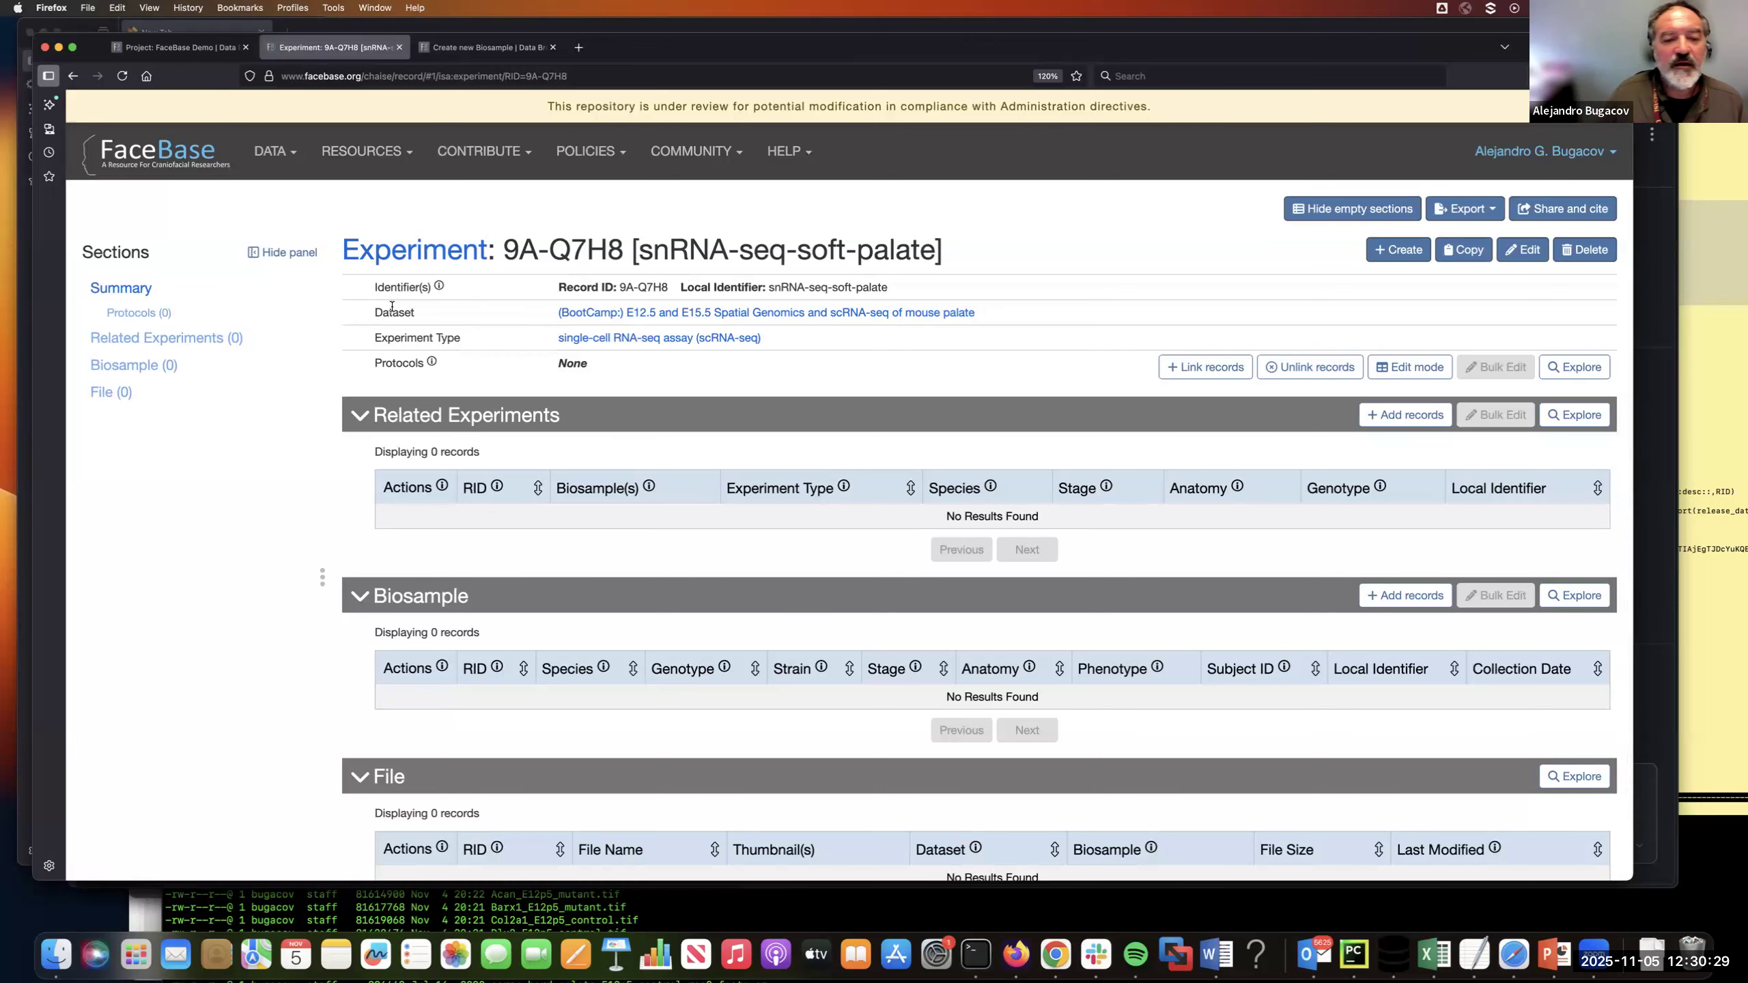
pyautogui.scroll(-3, 511, 473)
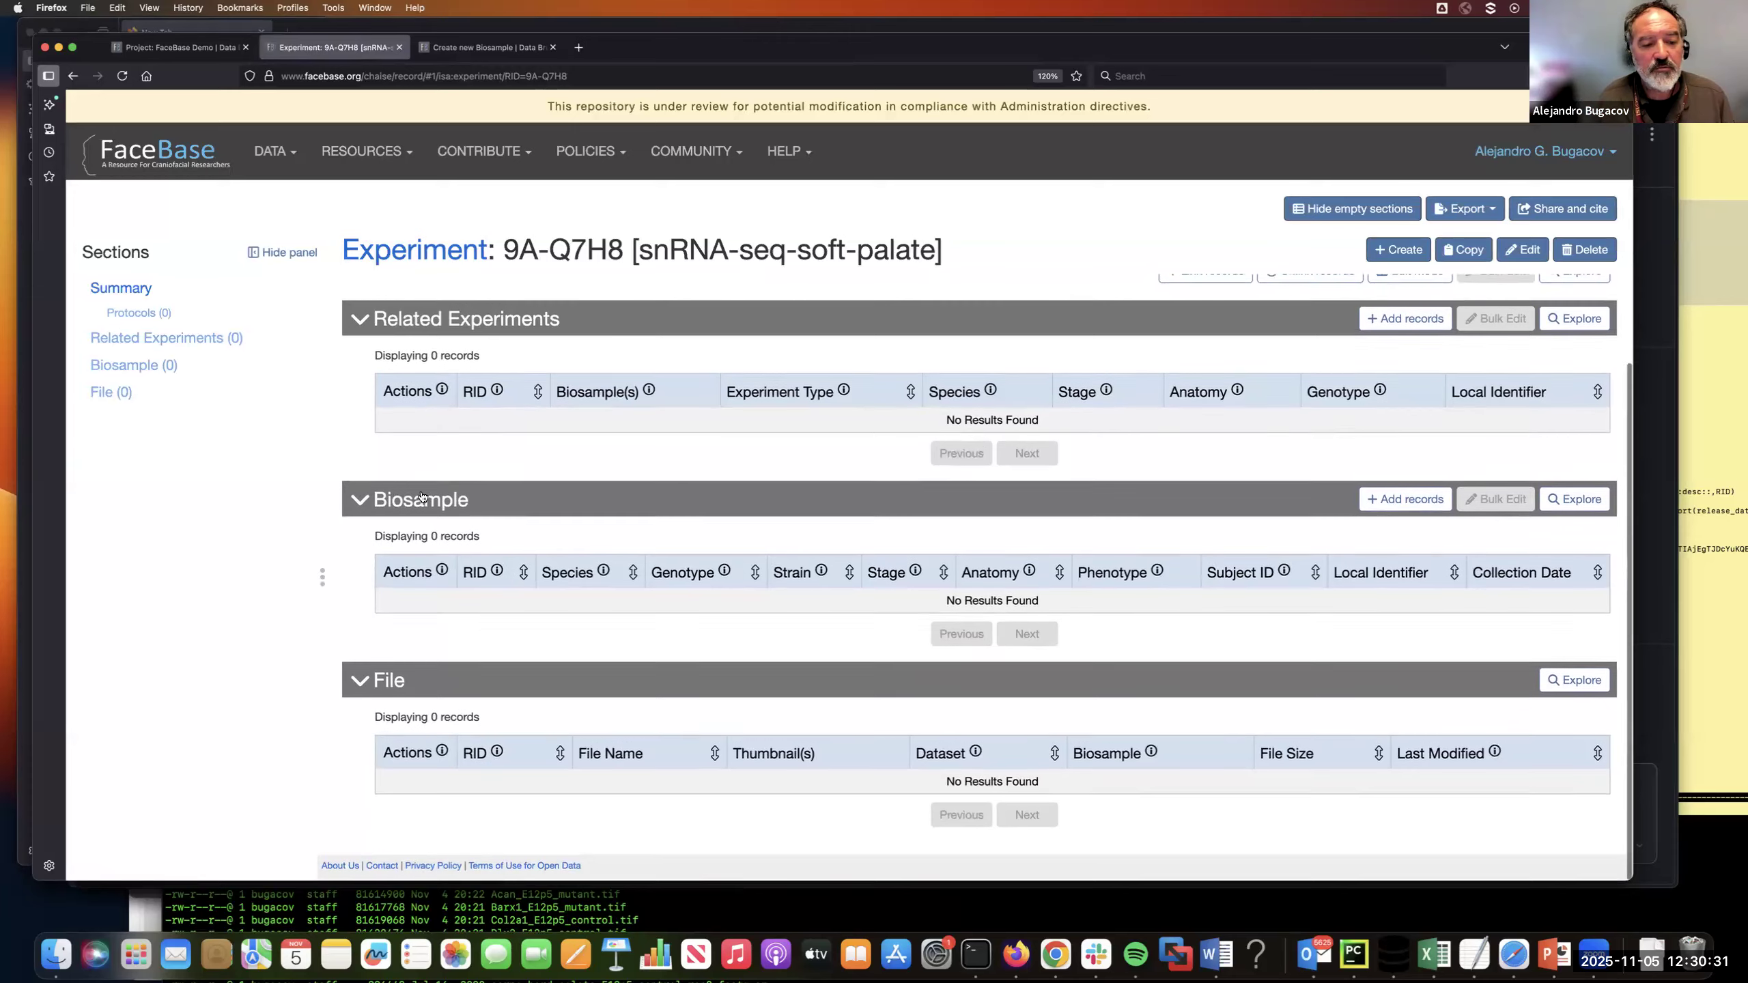
pyautogui.click(1398, 501)
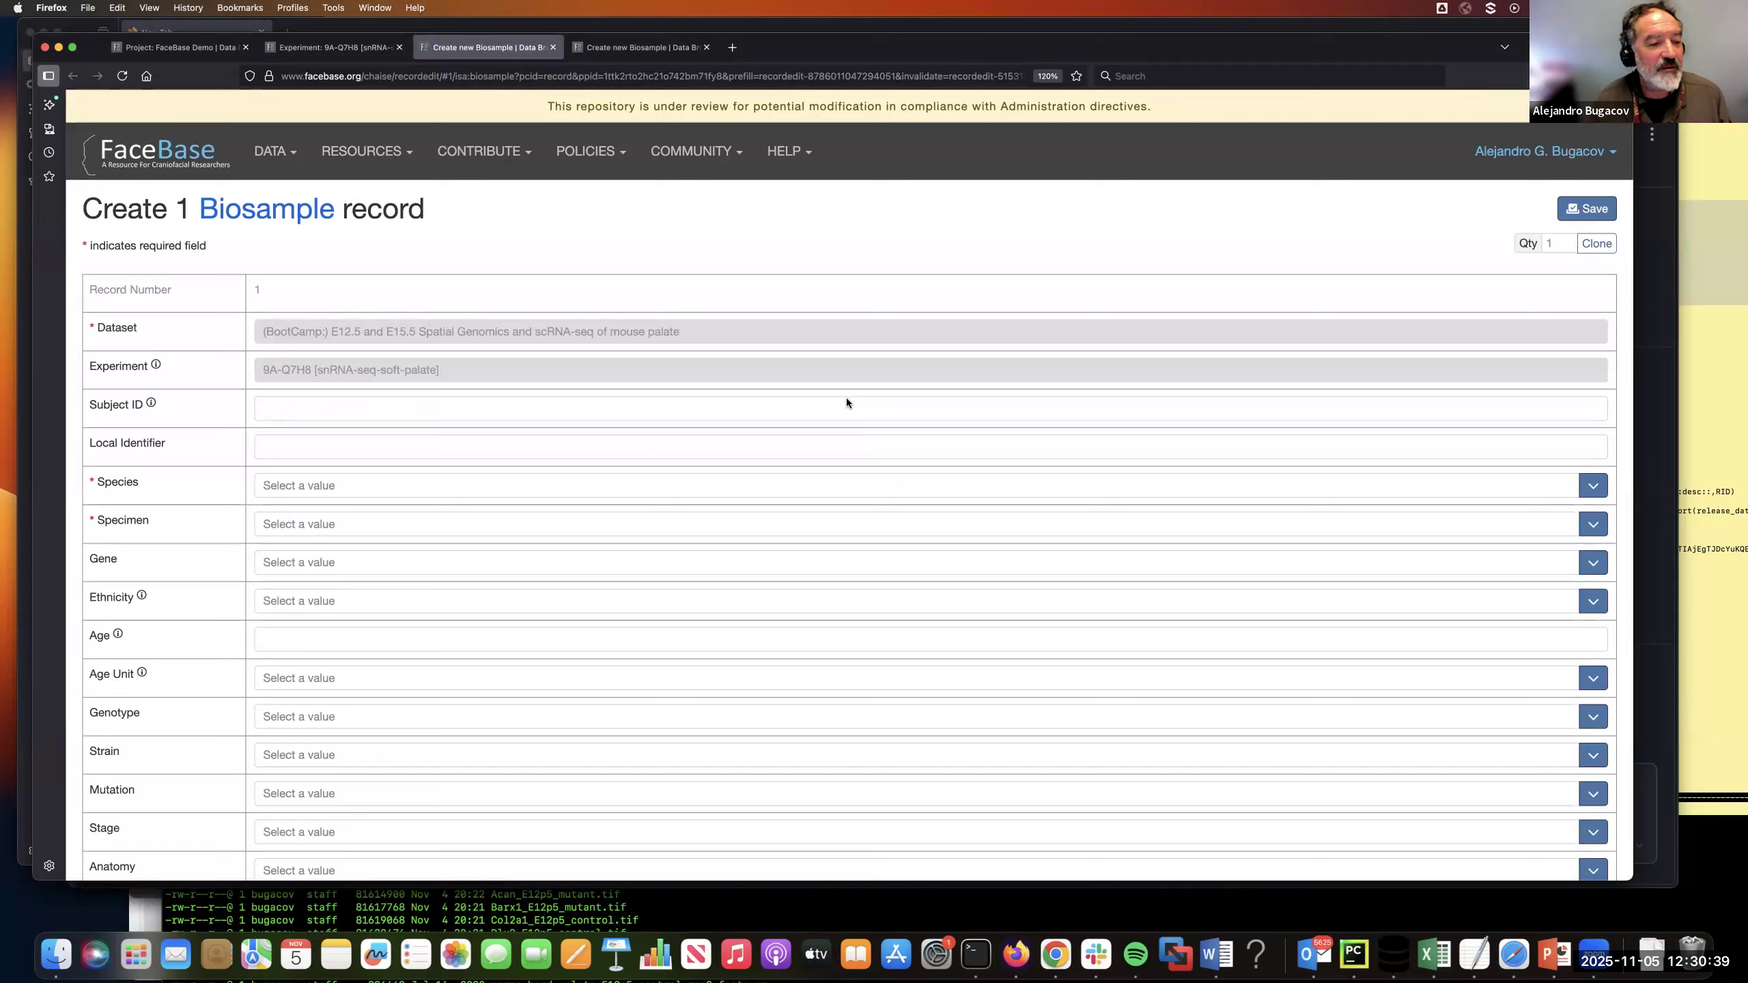
# Enter E15.5-soft-palate-mutant-rep1 as the new biosample's local identifier
pyautogui.write('E15.5')
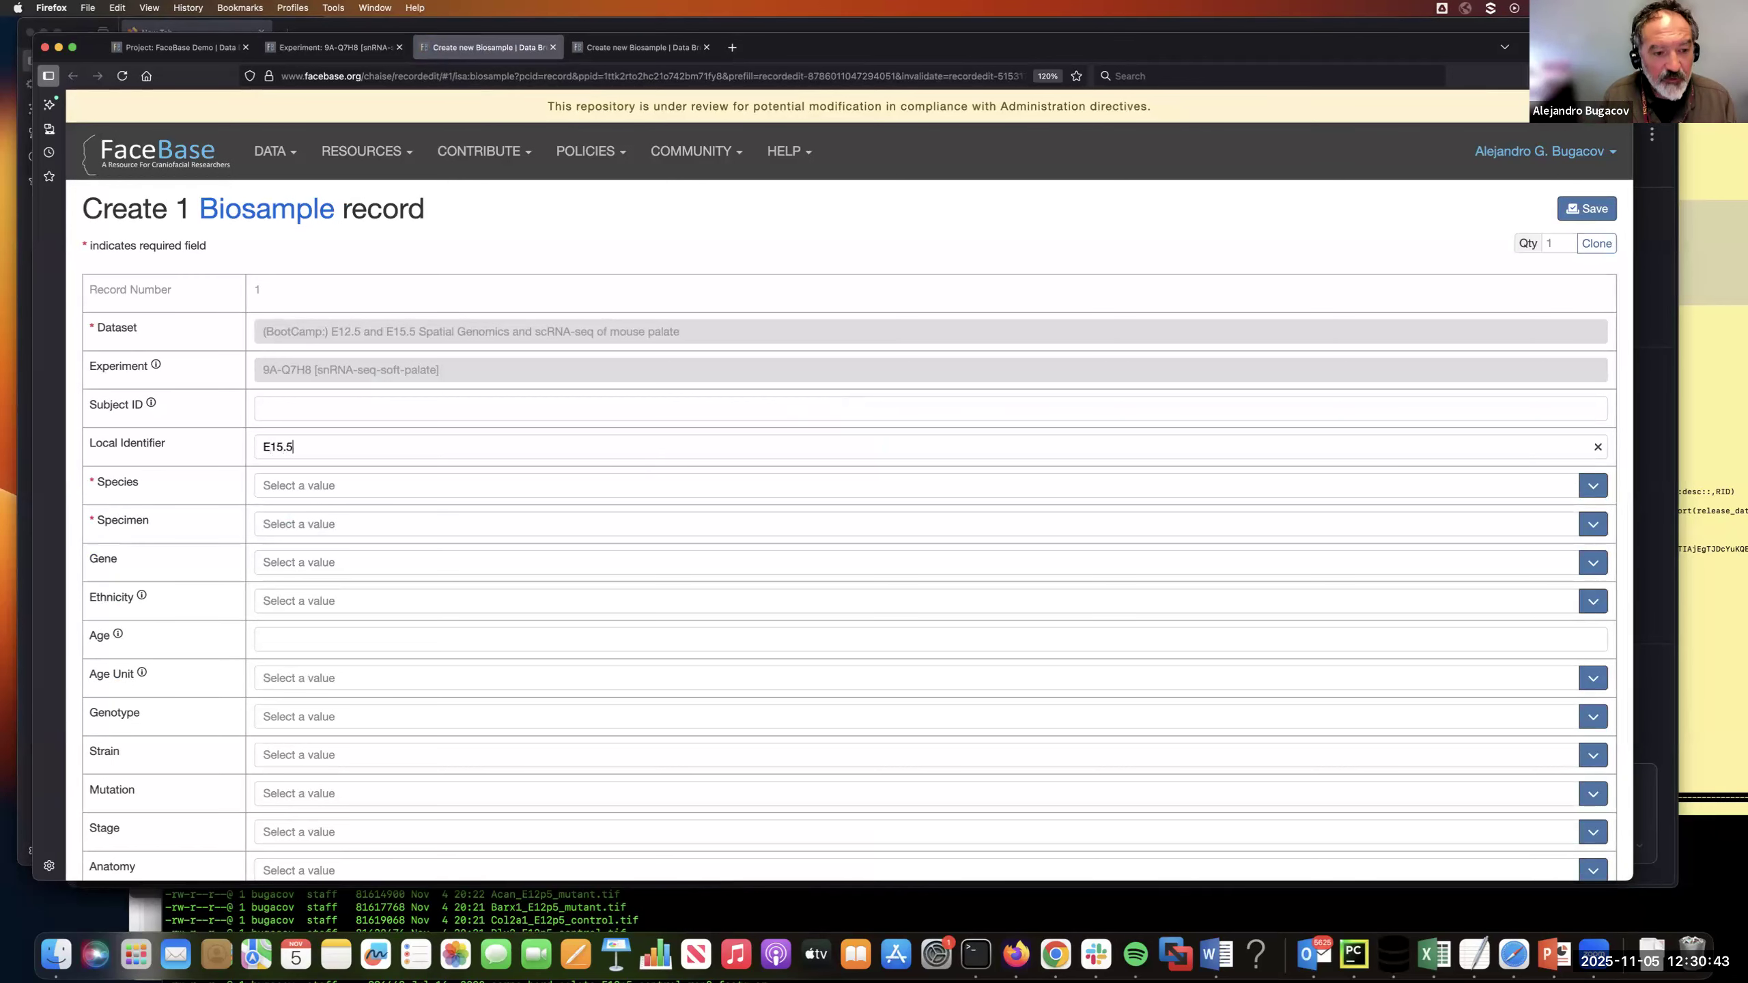
pyautogui.write('-')
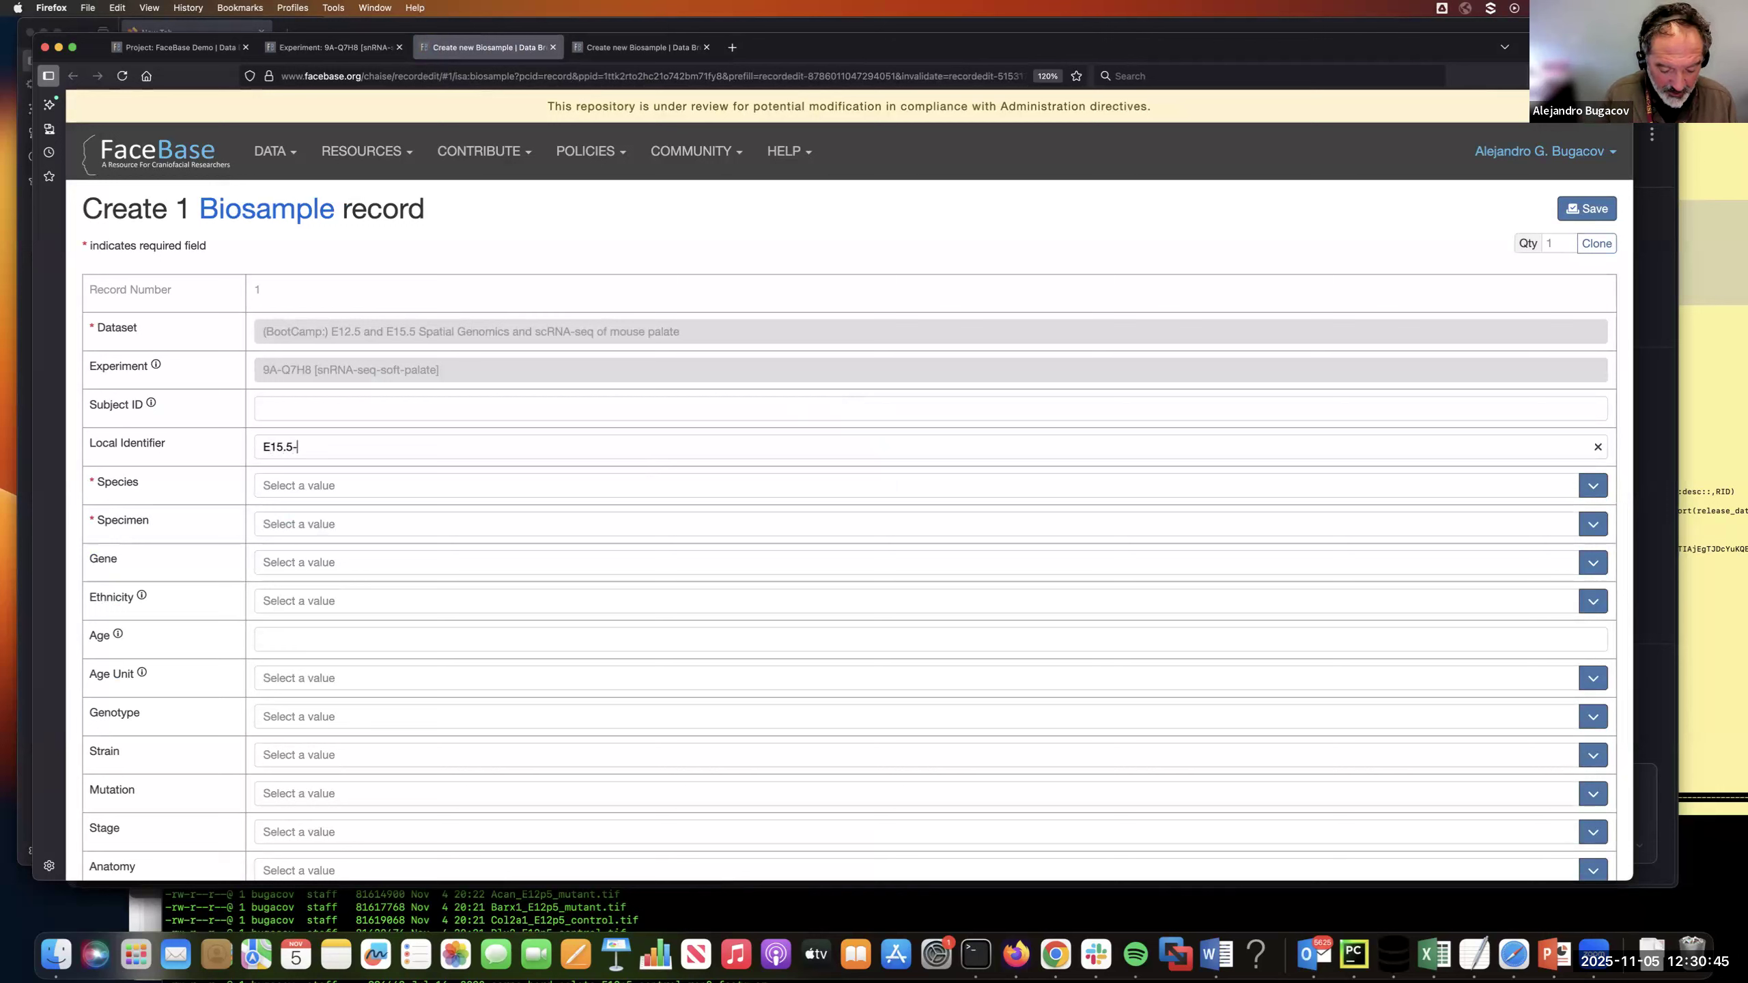
pyautogui.write('soft-pal')
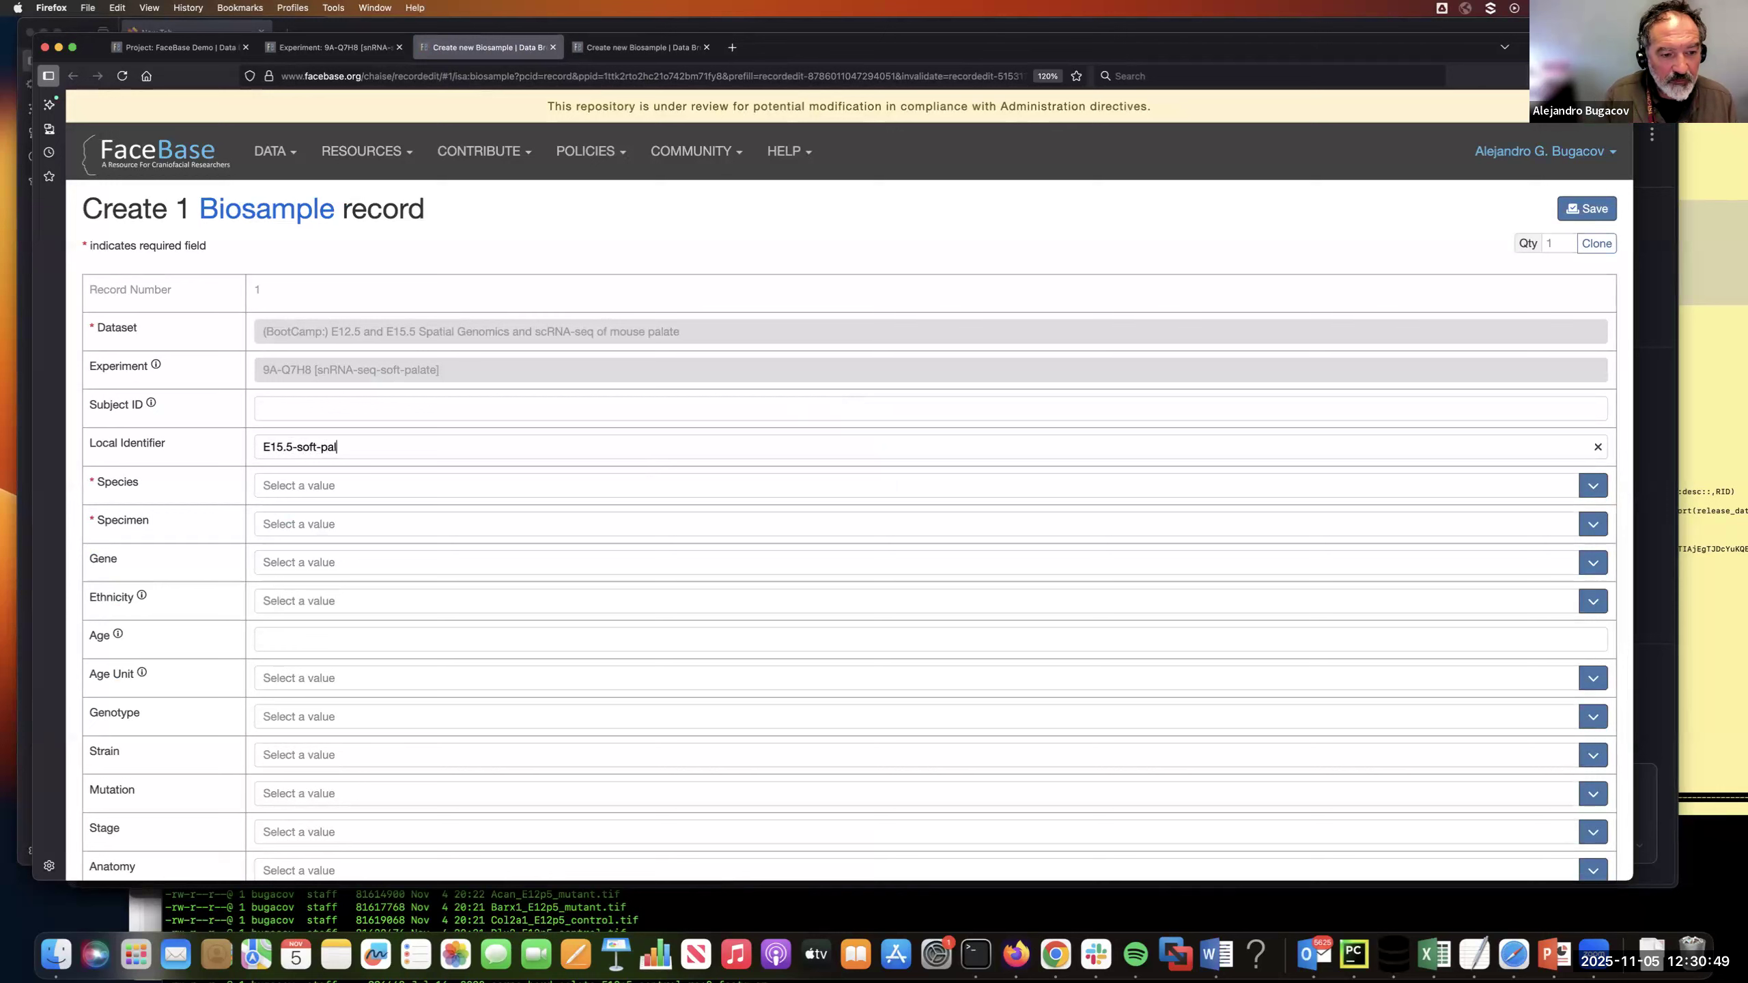
pyautogui.write('ate')
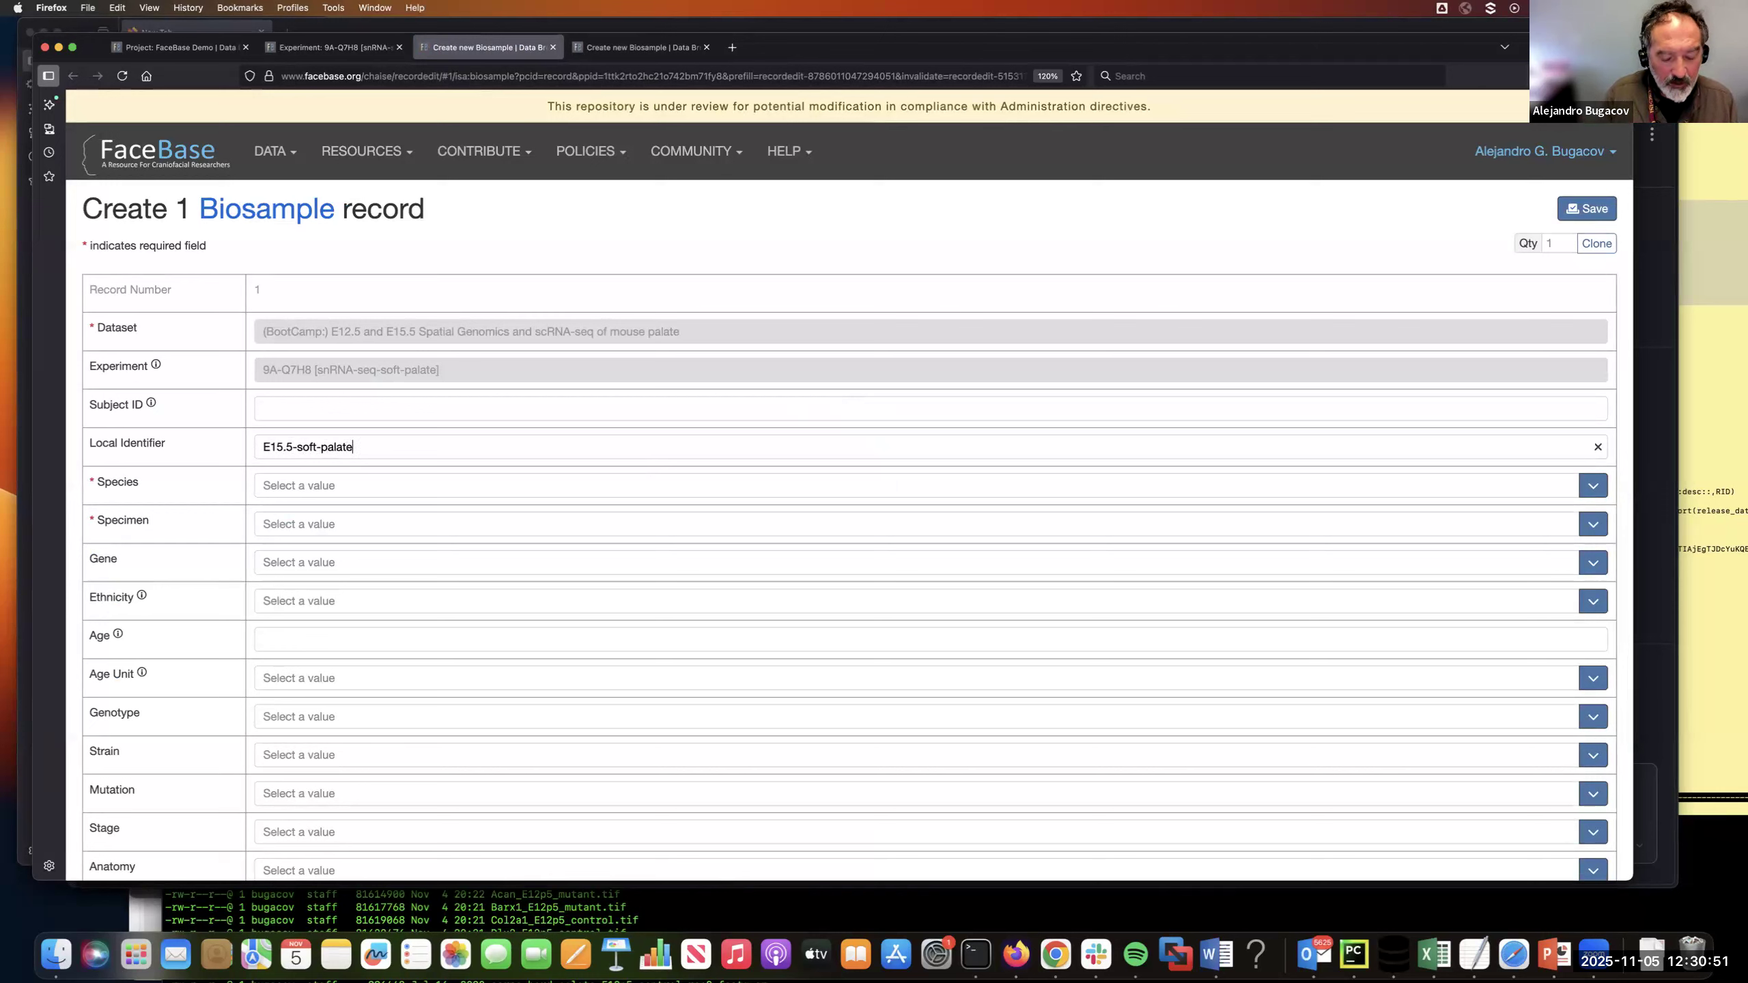
pyautogui.write('-mutant-rep1')
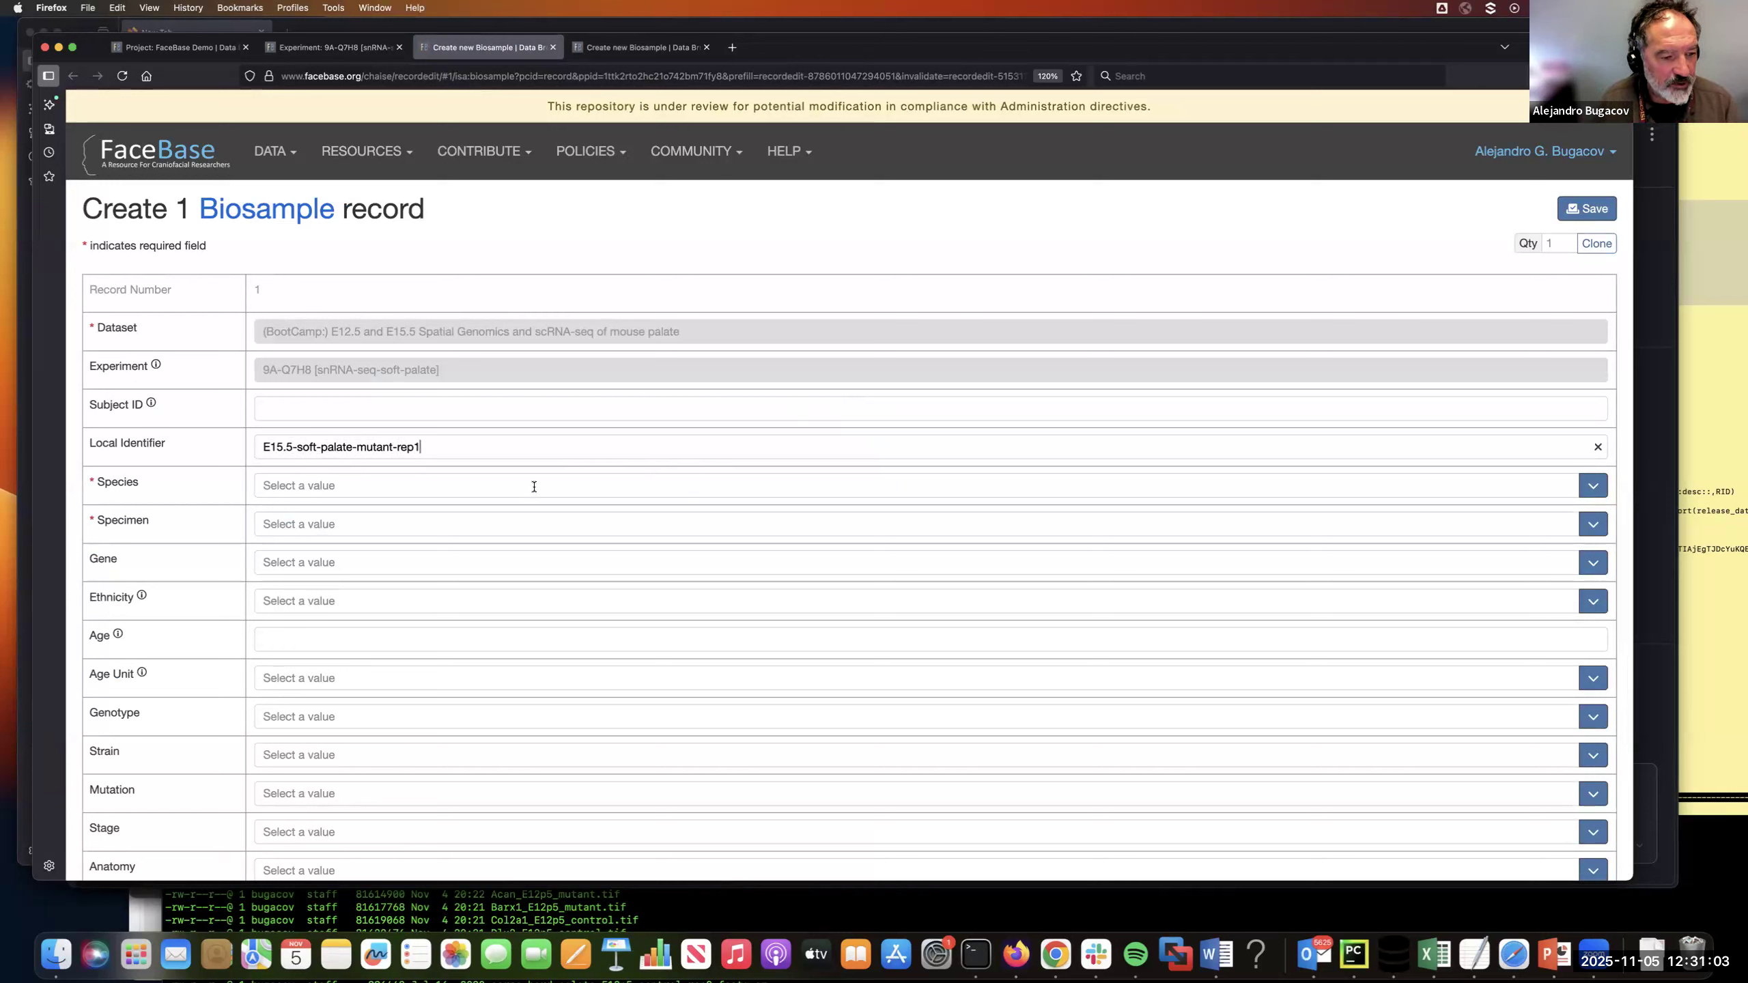
# Set the biosample's species to Mus musculus and its specimen to Single cell tissue preparation
pyautogui.click(383, 485)
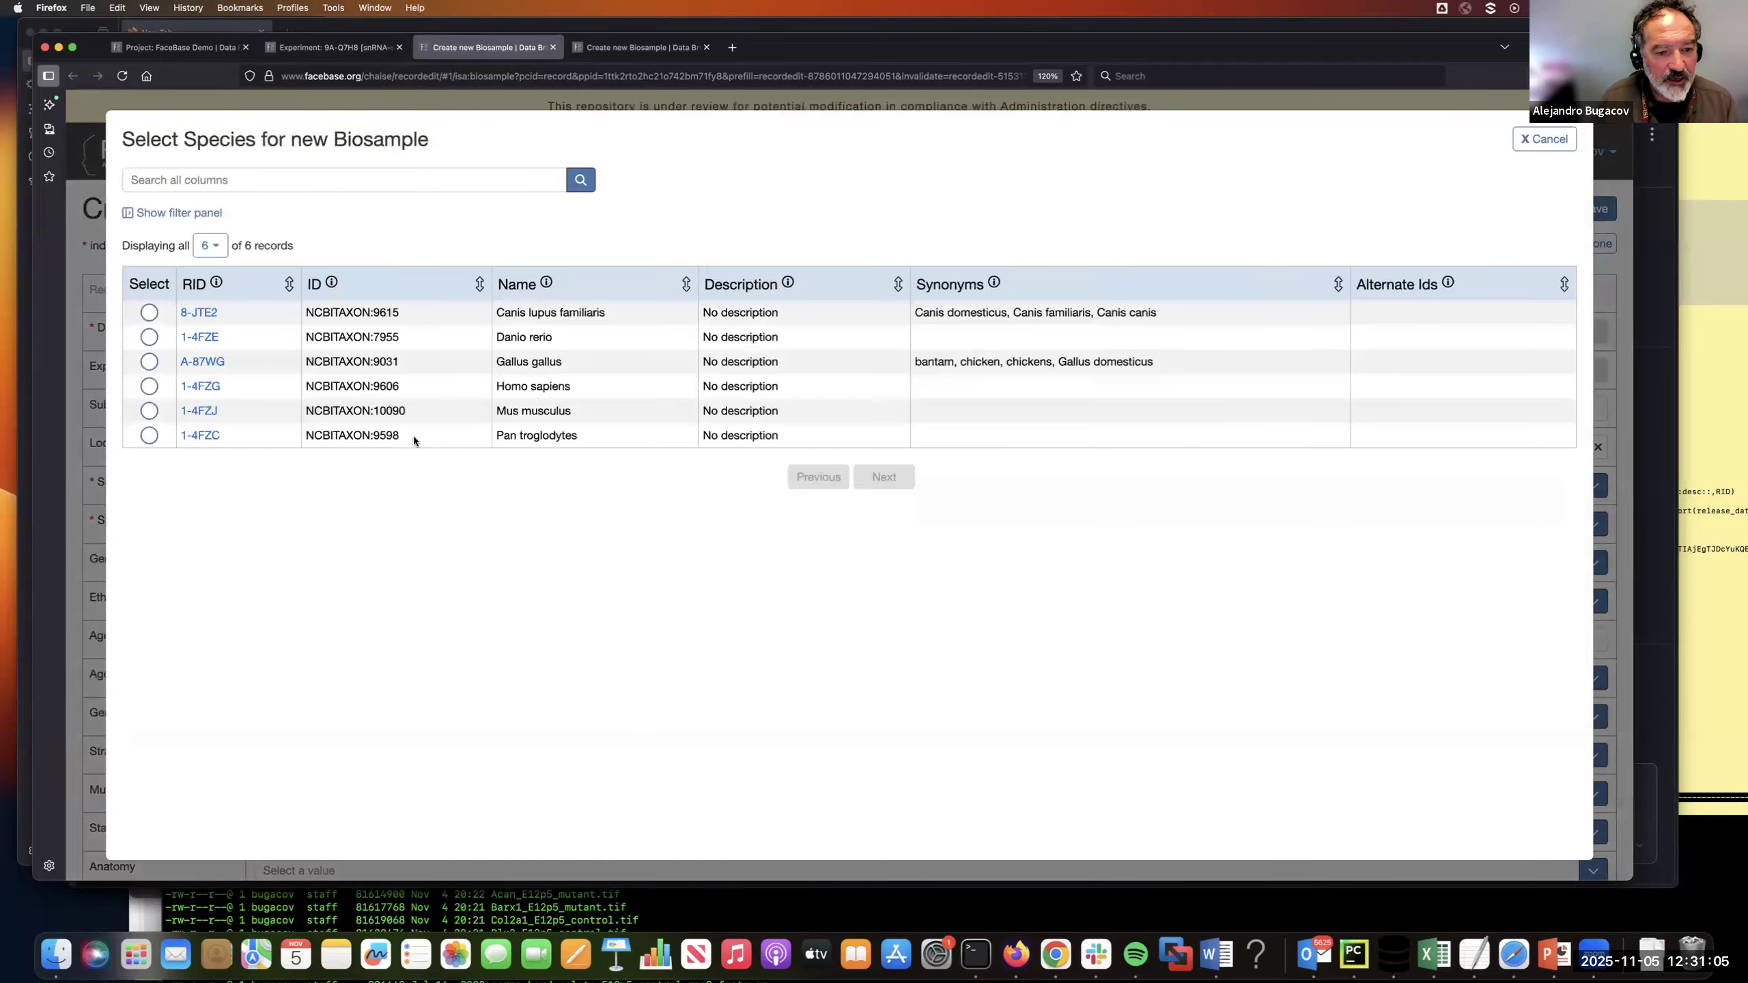
pyautogui.click(149, 412)
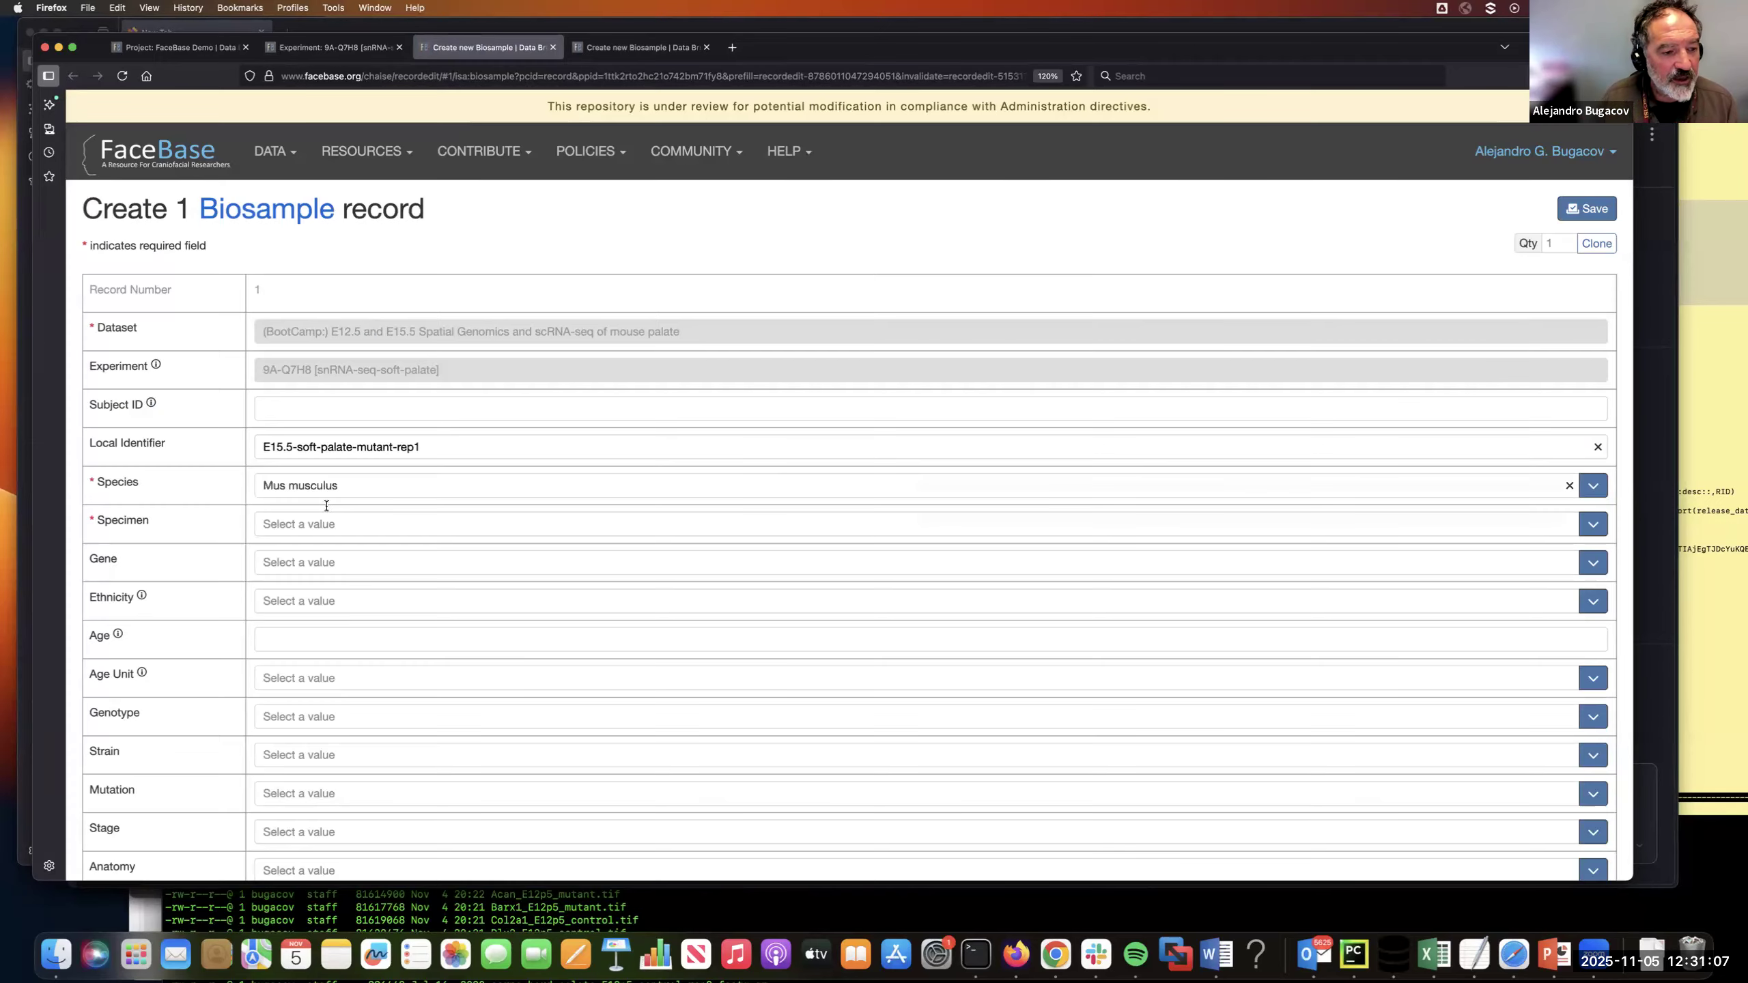
pyautogui.click(302, 395)
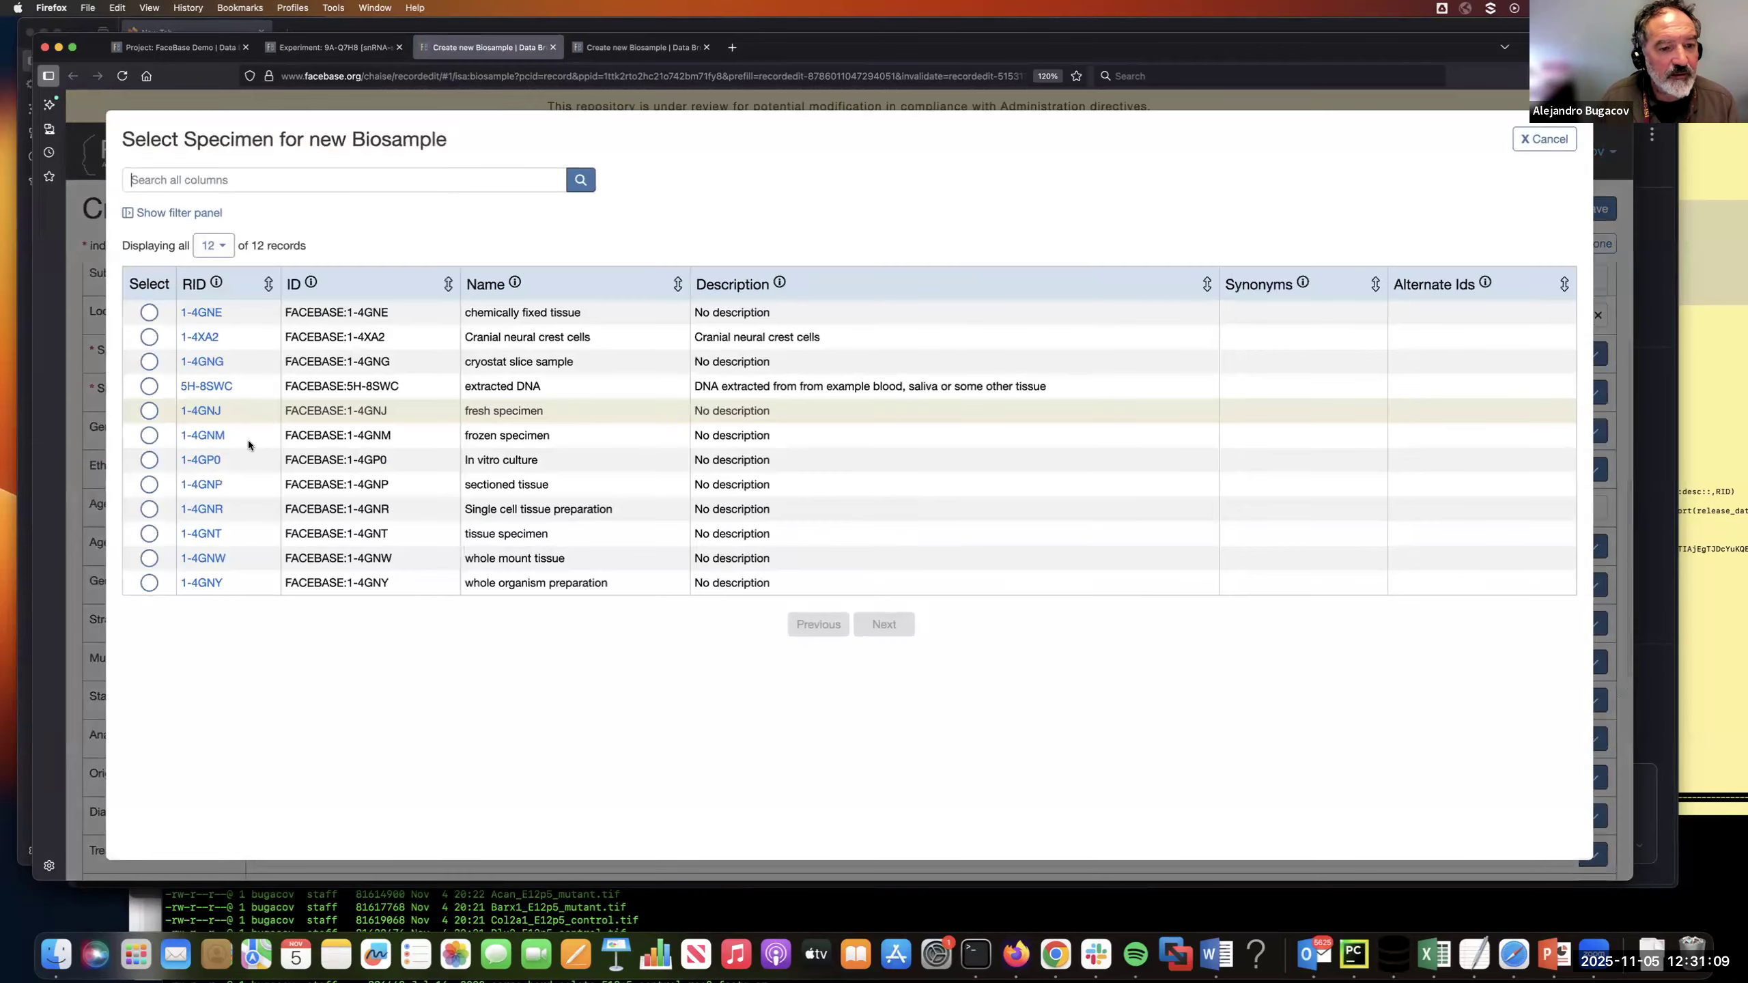
pyautogui.click(149, 510)
# Set the biosample's gene to Acan, searching the gene list for Acan
pyautogui.scroll(-1, 374, 548)
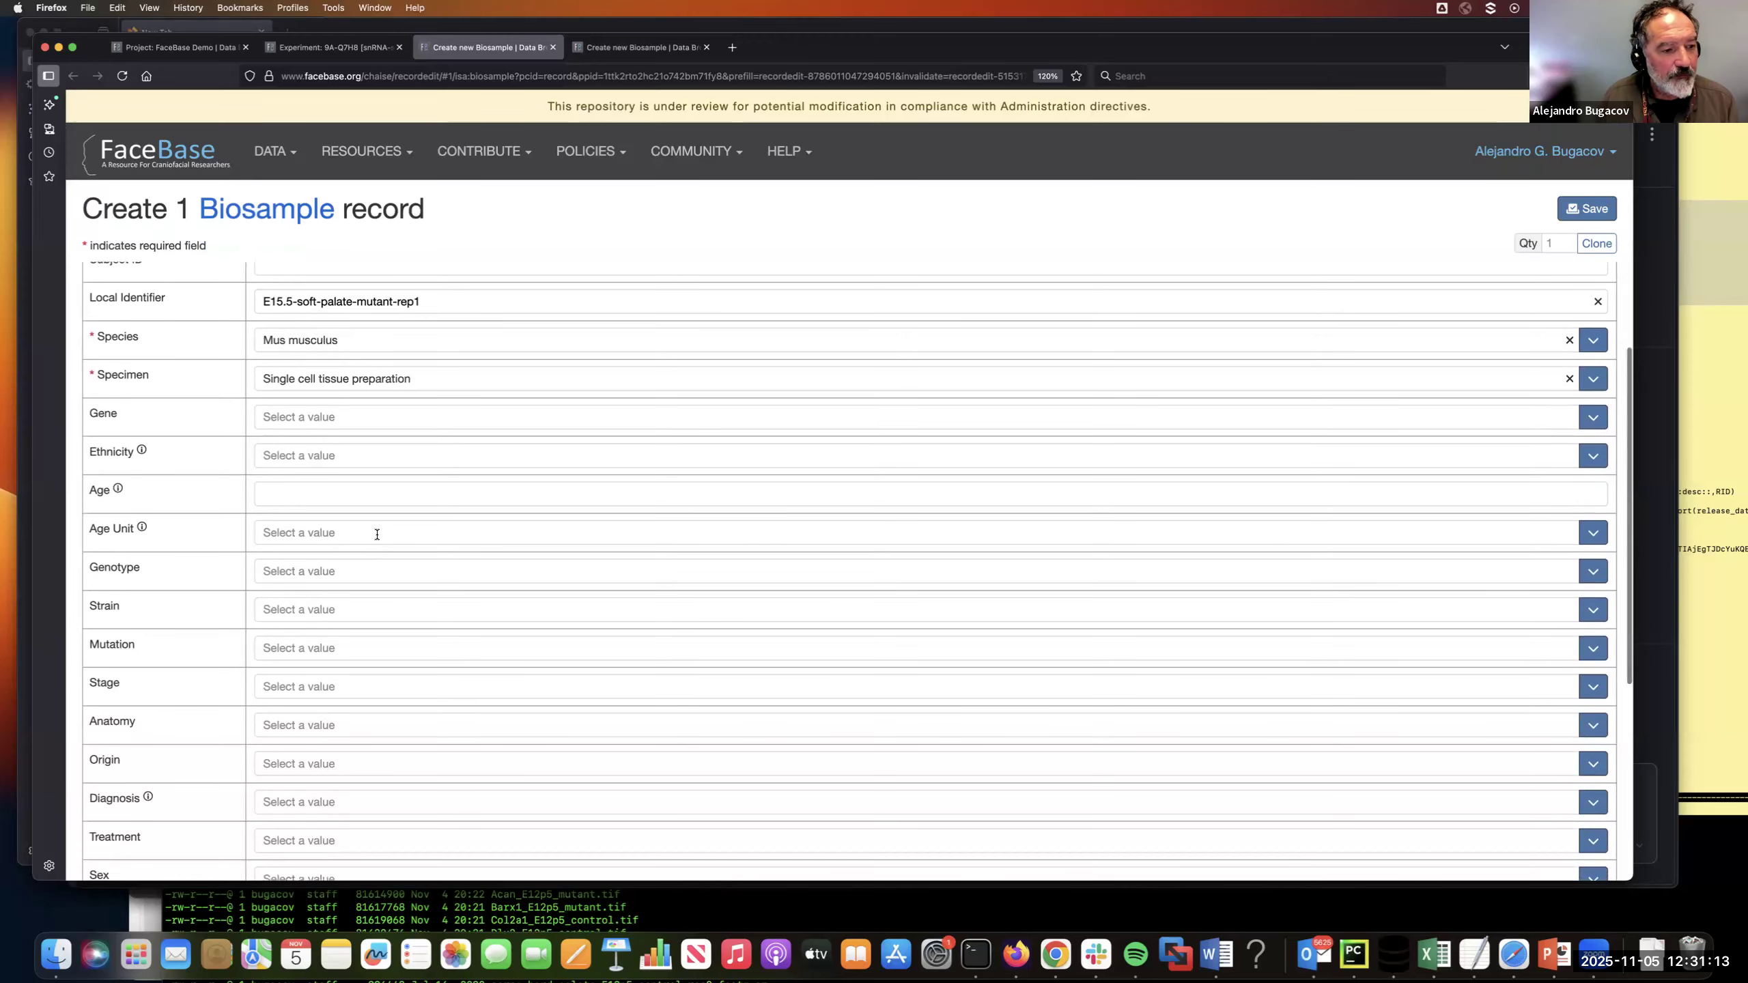
pyautogui.click(345, 418)
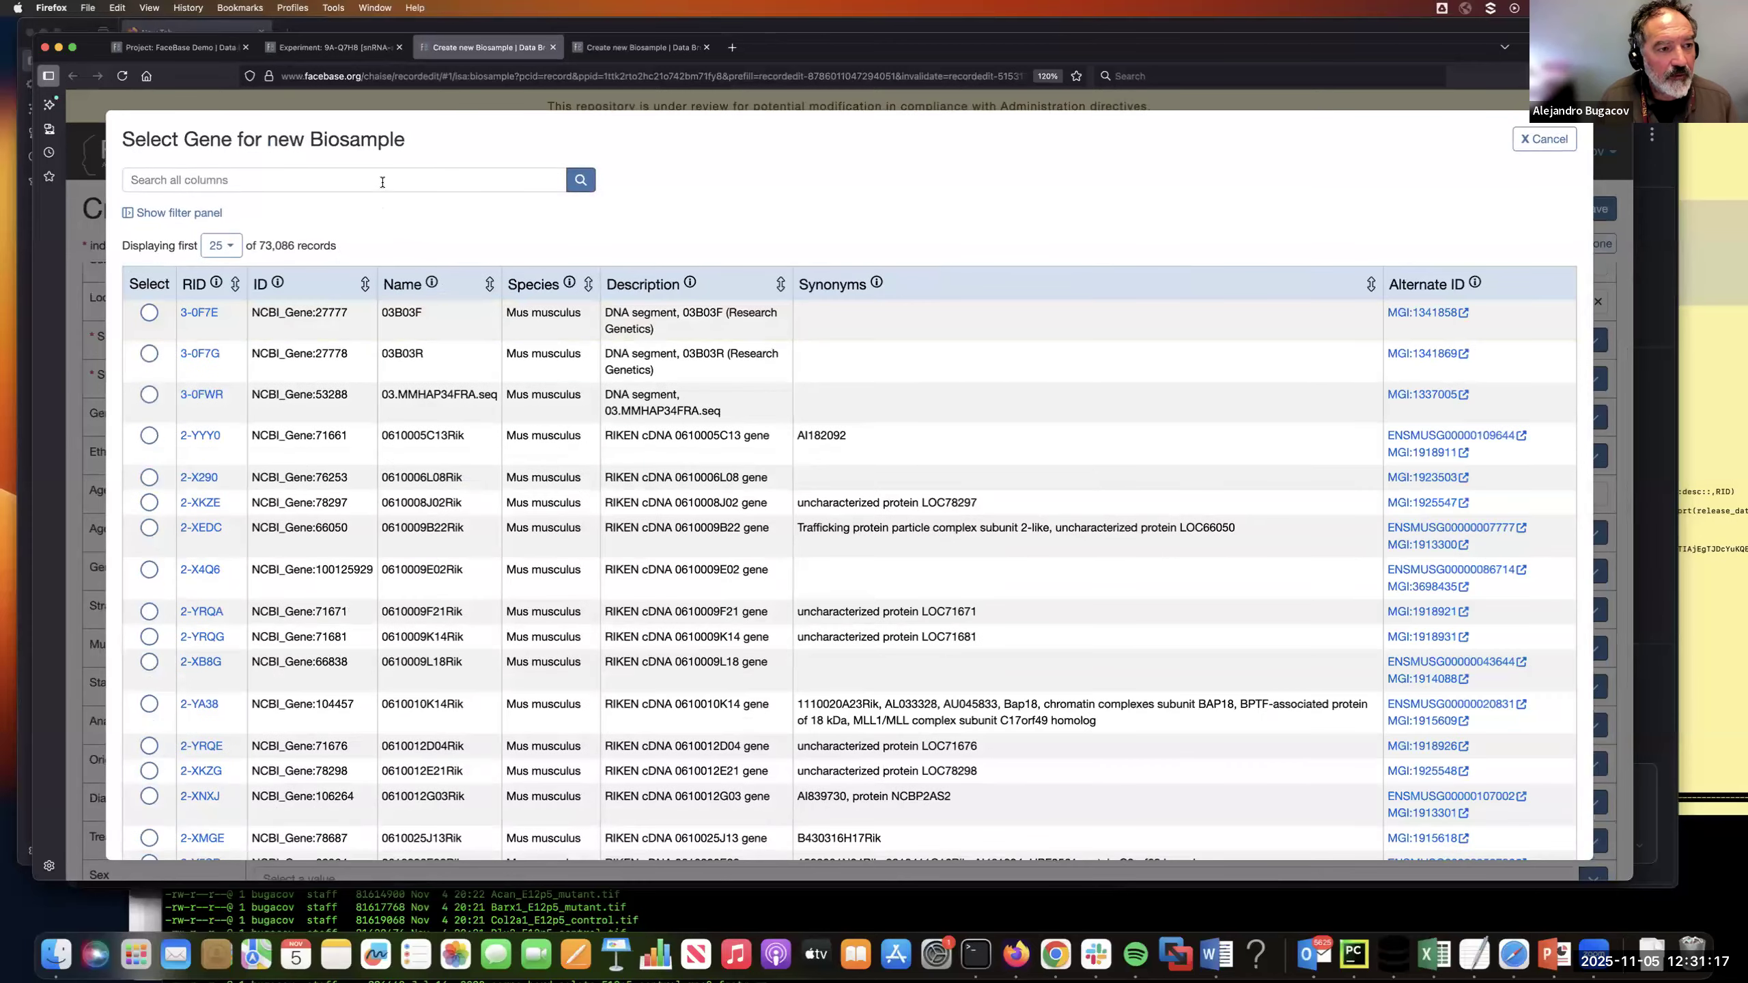
pyautogui.write('Acan')
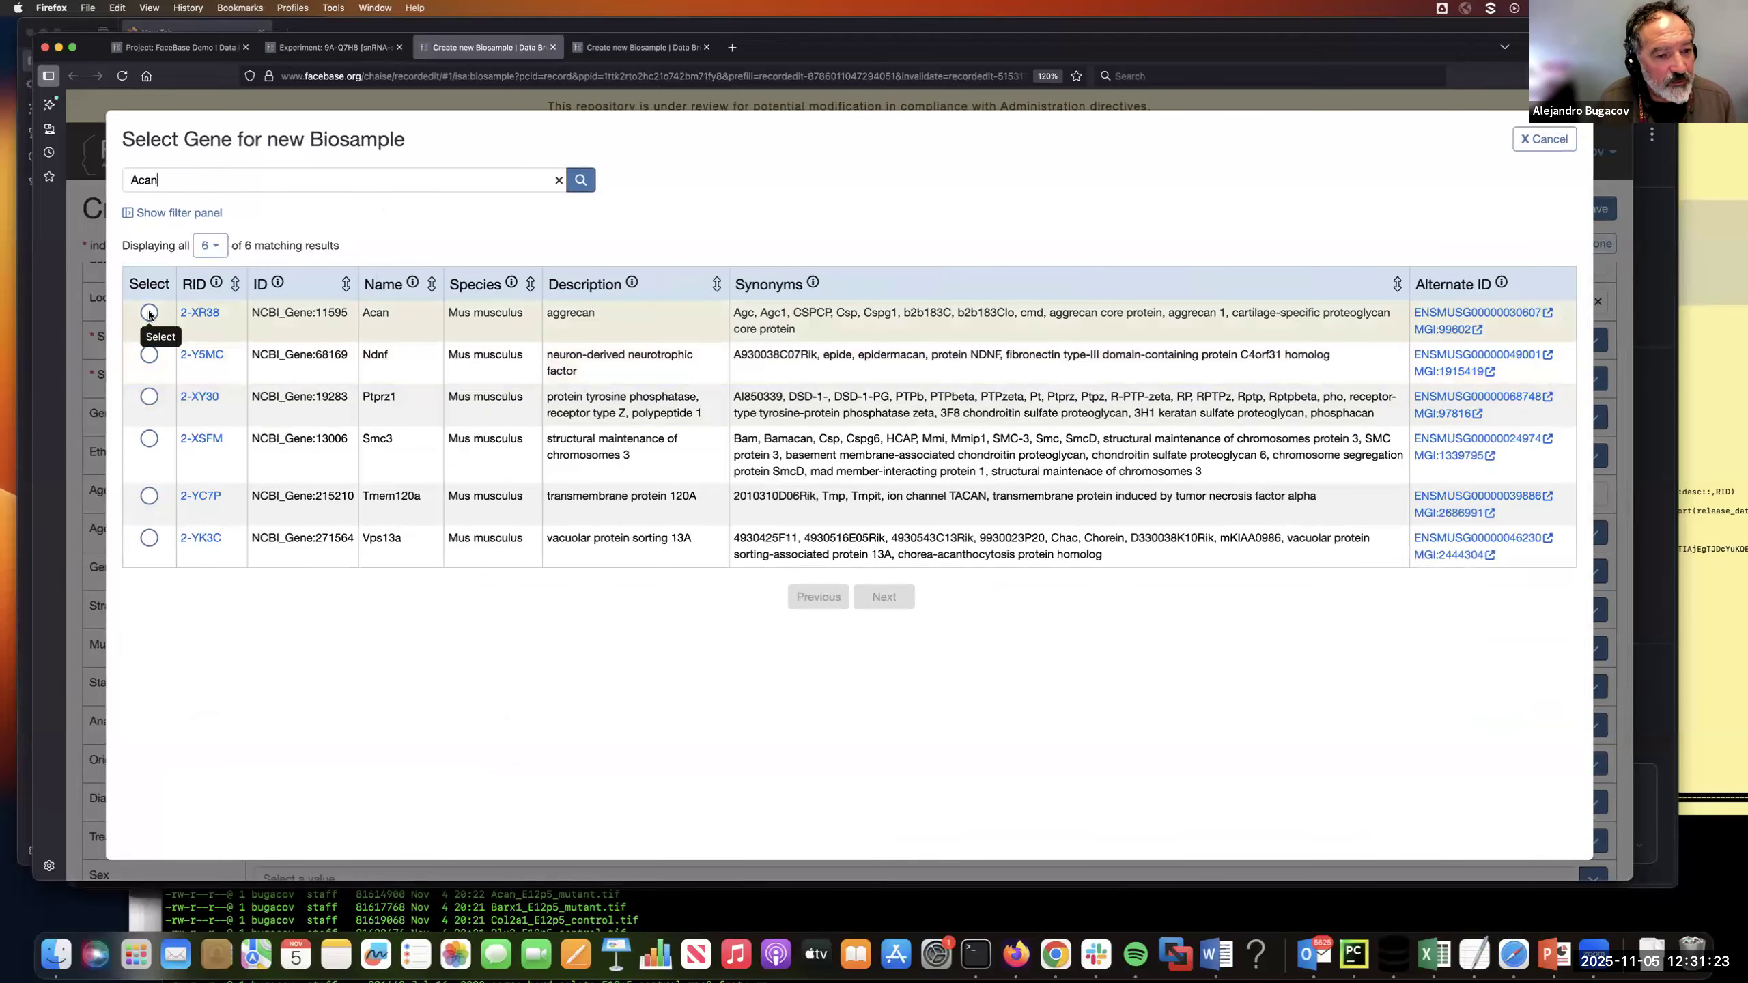
pyautogui.click(157, 314)
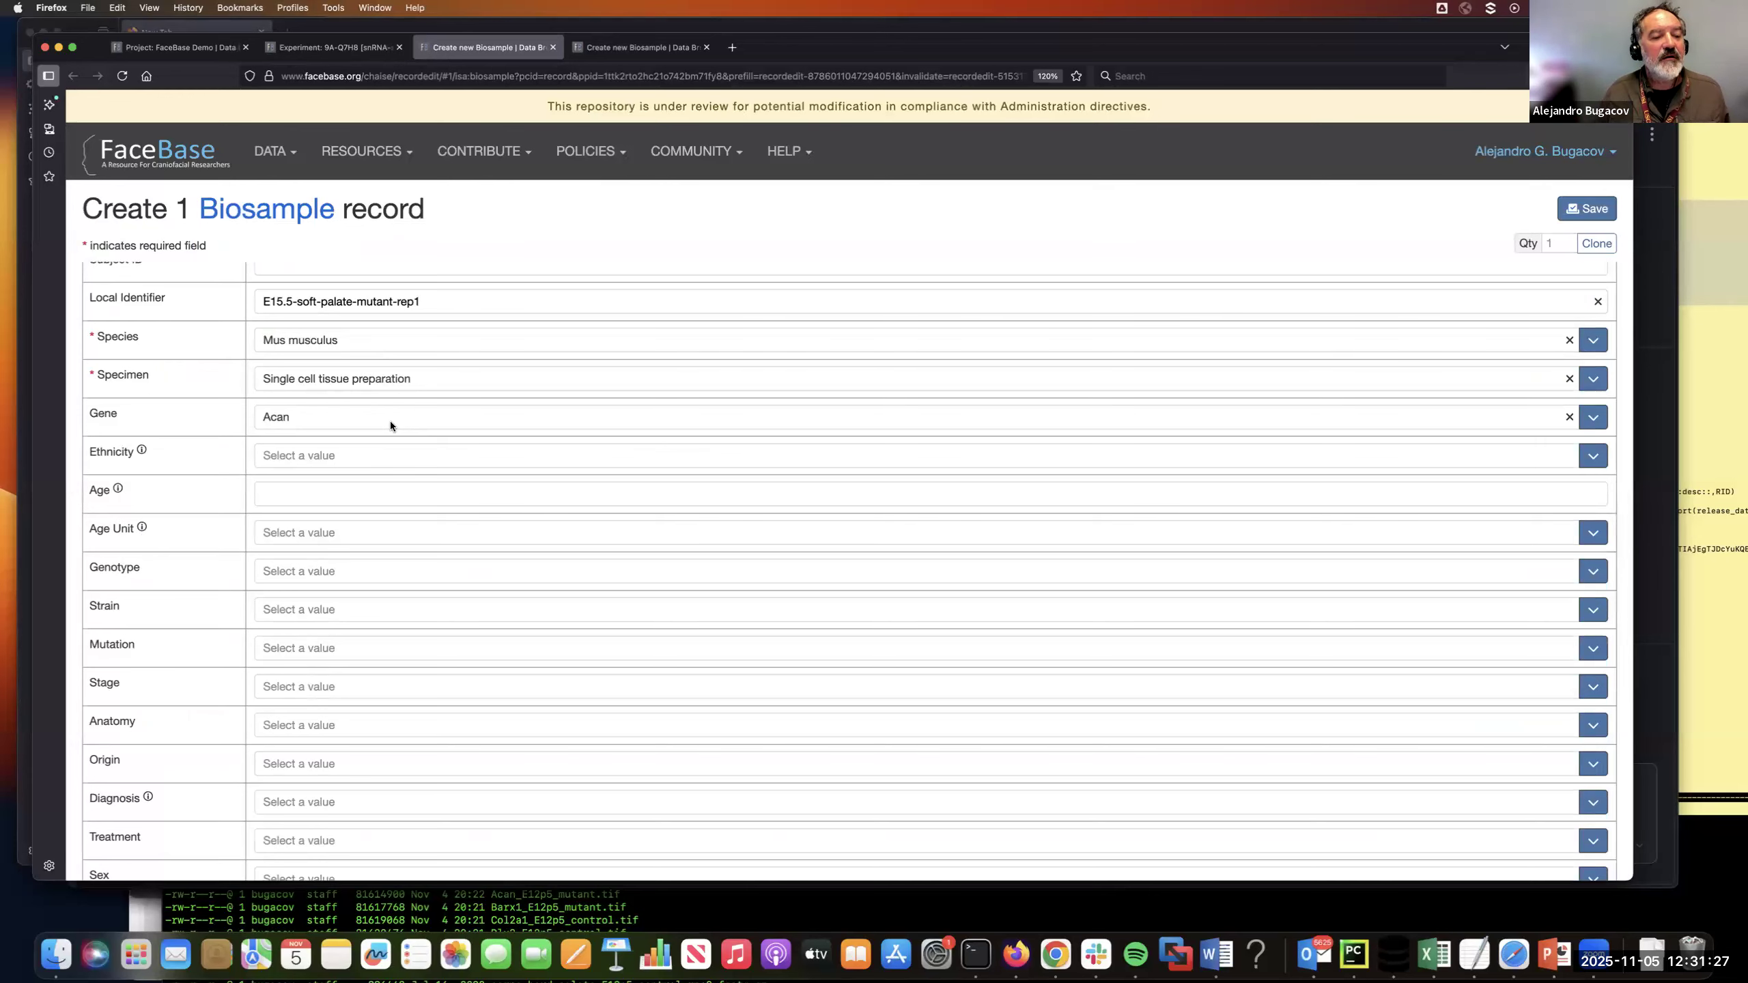
# Set the biosample's genotype to Acan-/-, searching the genotype list for Acan -/-
pyautogui.scroll(-2, 388, 421)
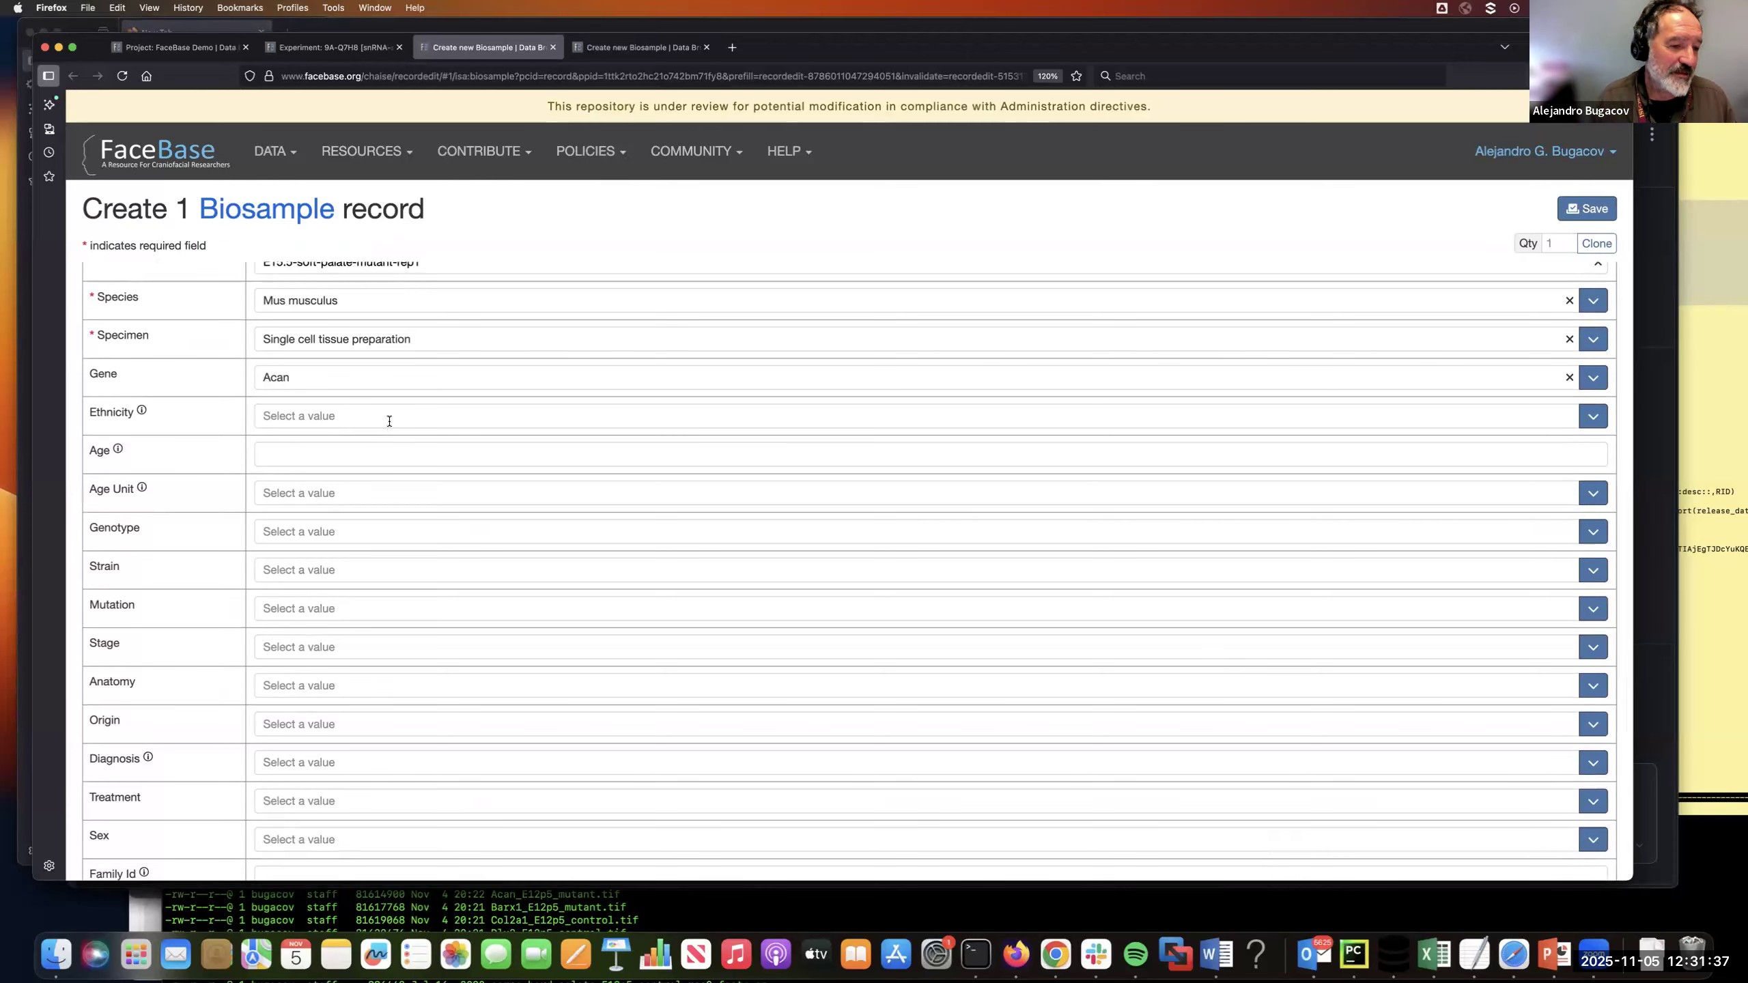
pyautogui.click(341, 534)
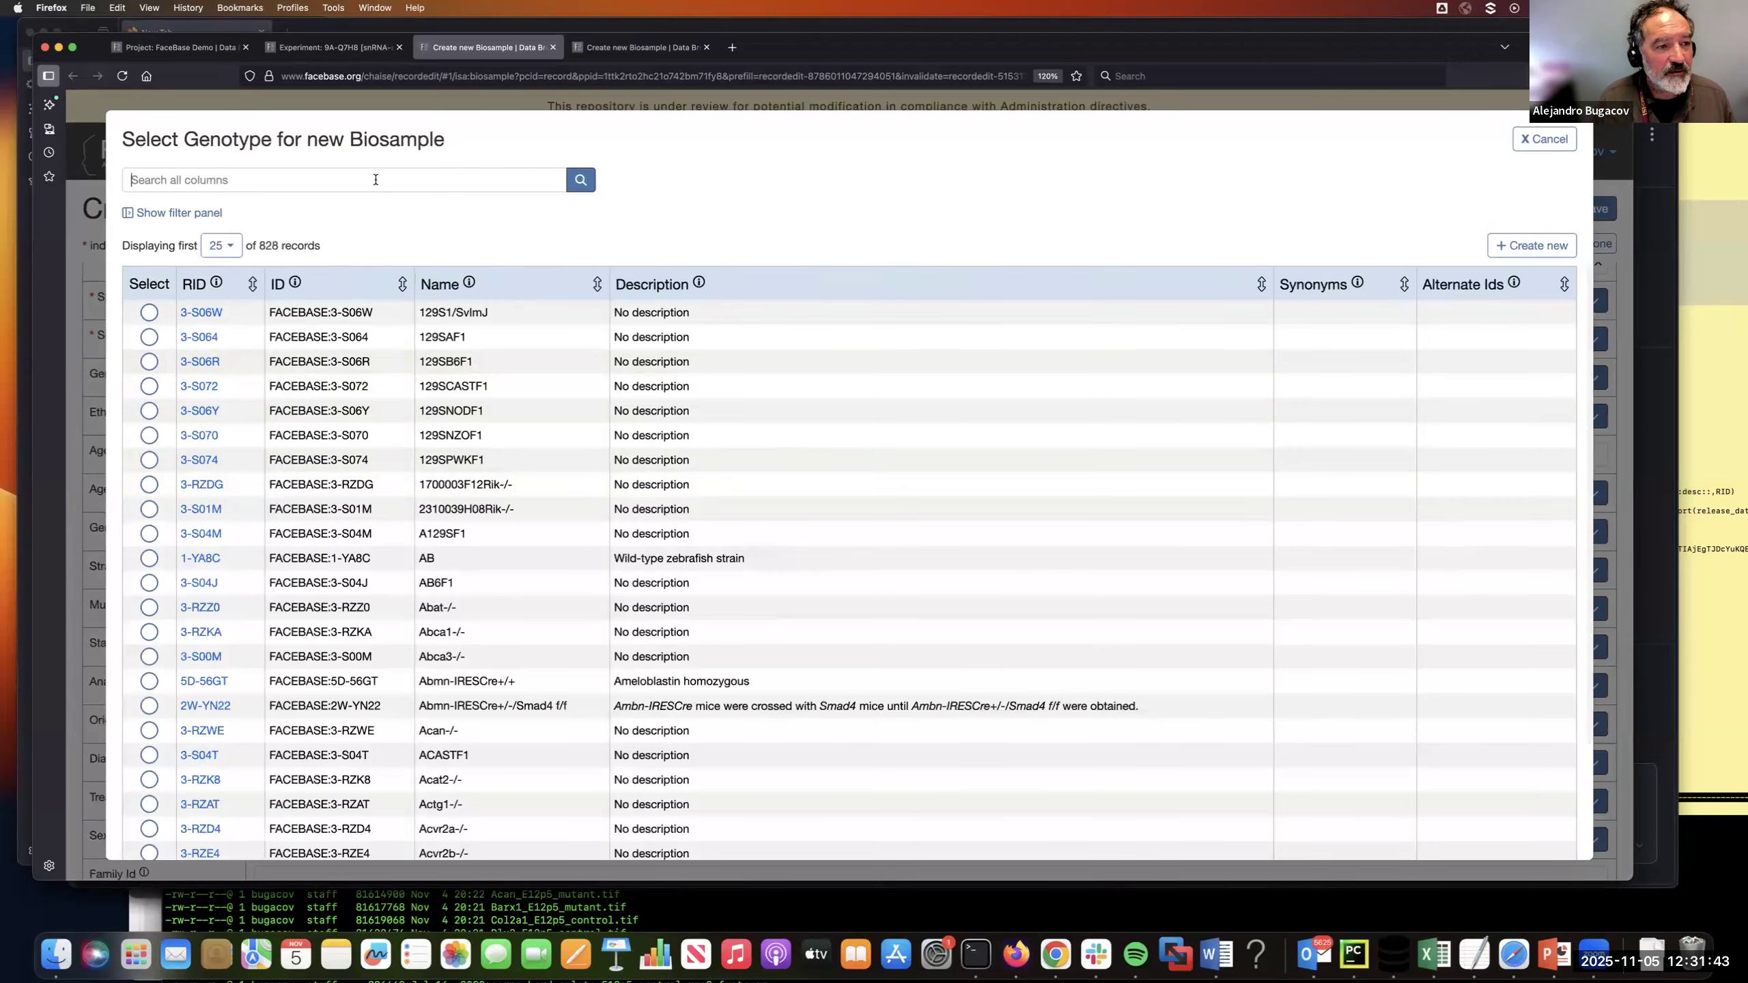
pyautogui.write('Acan')
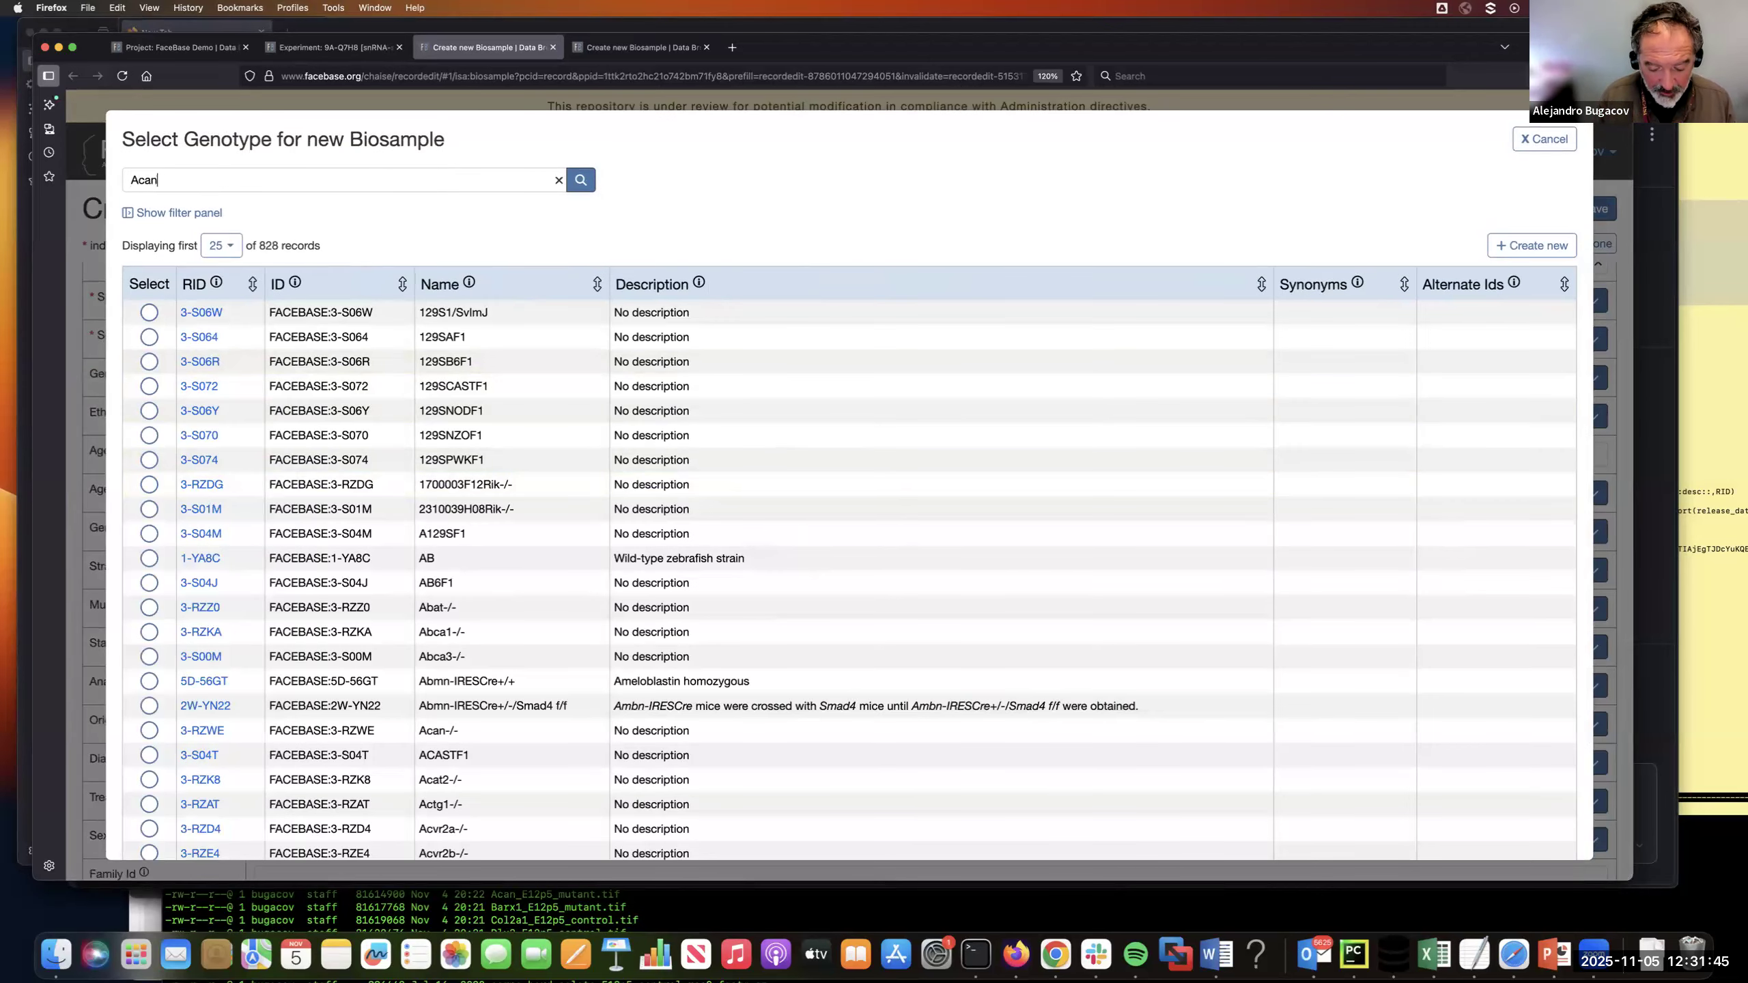
pyautogui.write(' -/-')
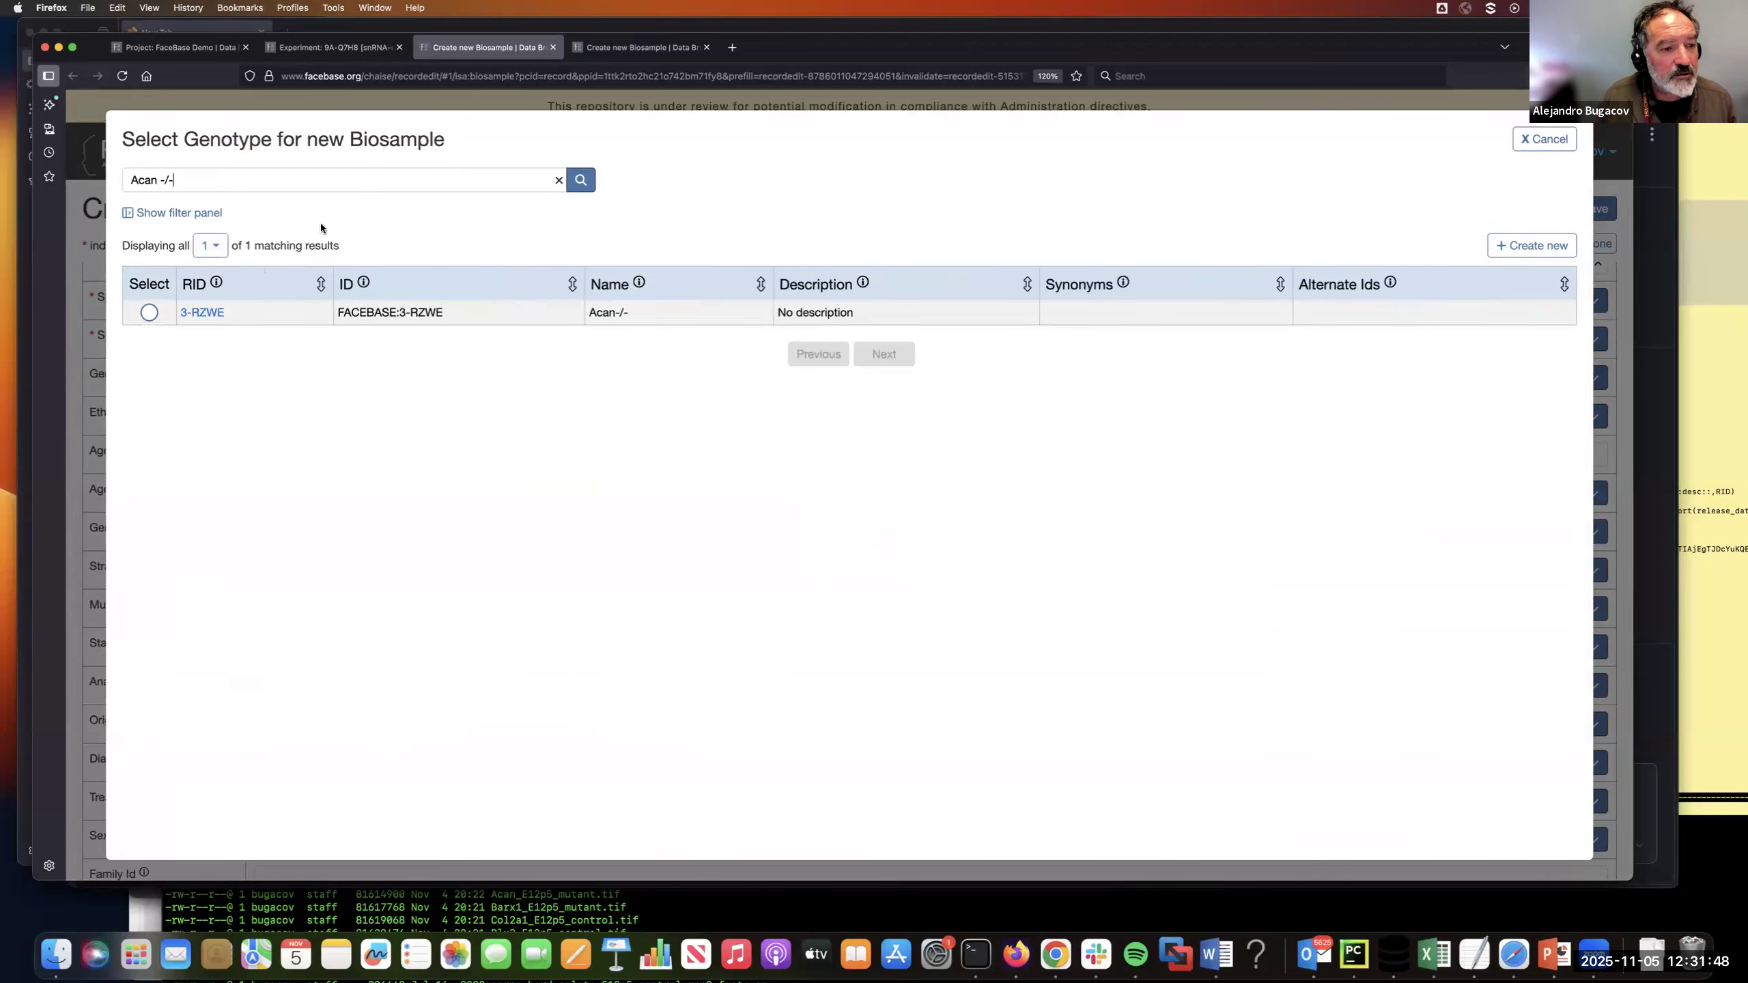
pyautogui.click(149, 312)
# Set the biosample's stage to the mouse embryonic stage E15.5
pyautogui.scroll(-2, 413, 462)
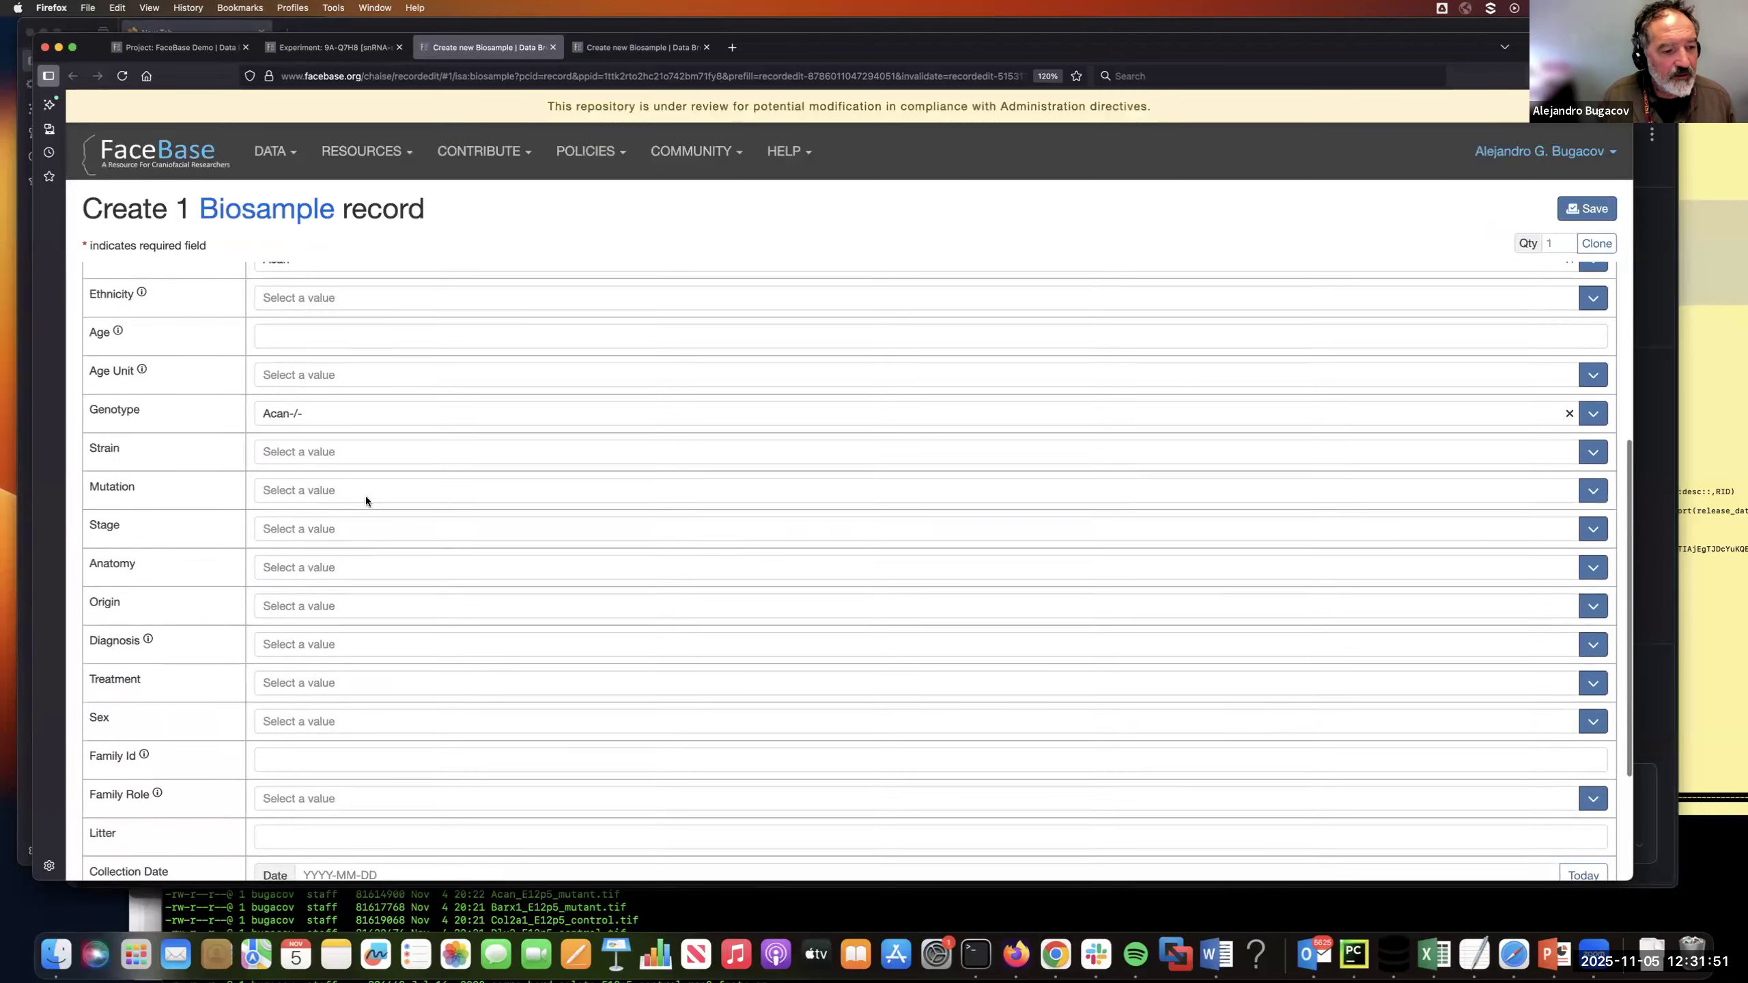
pyautogui.click(351, 522)
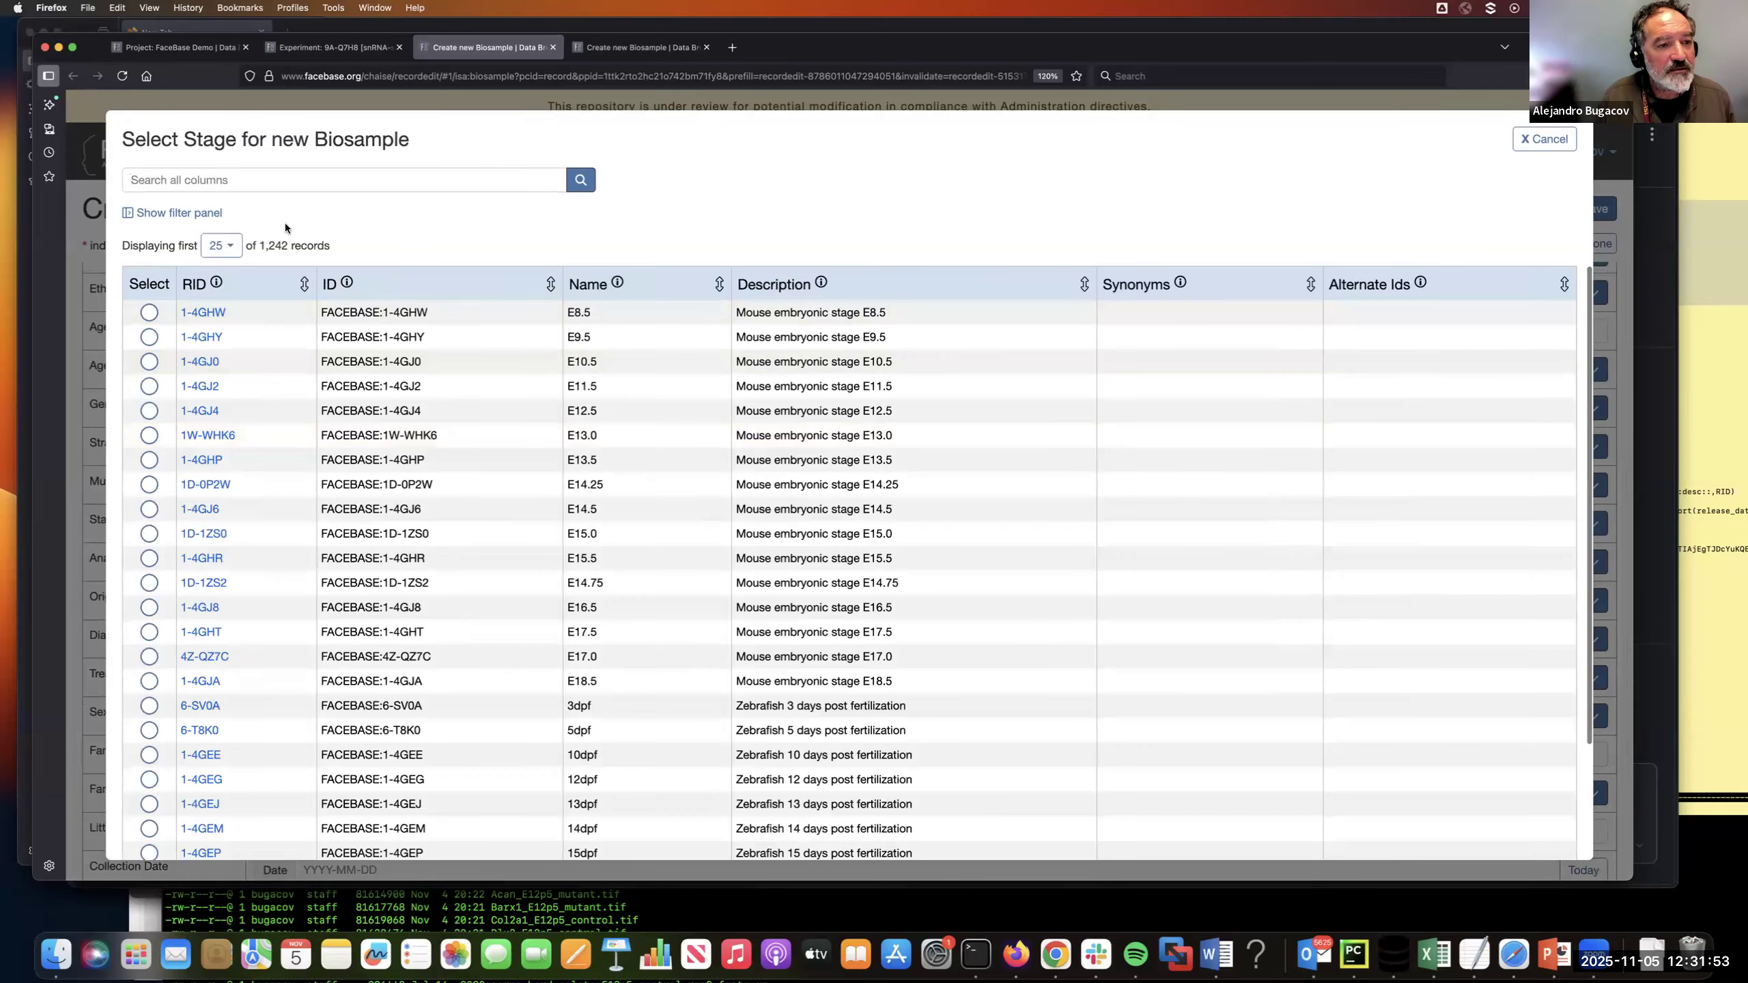
pyautogui.click(149, 558)
# Set the biosample's anatomy to soft palate, searching the anatomy list for soft palate
pyautogui.scroll(-2, 401, 586)
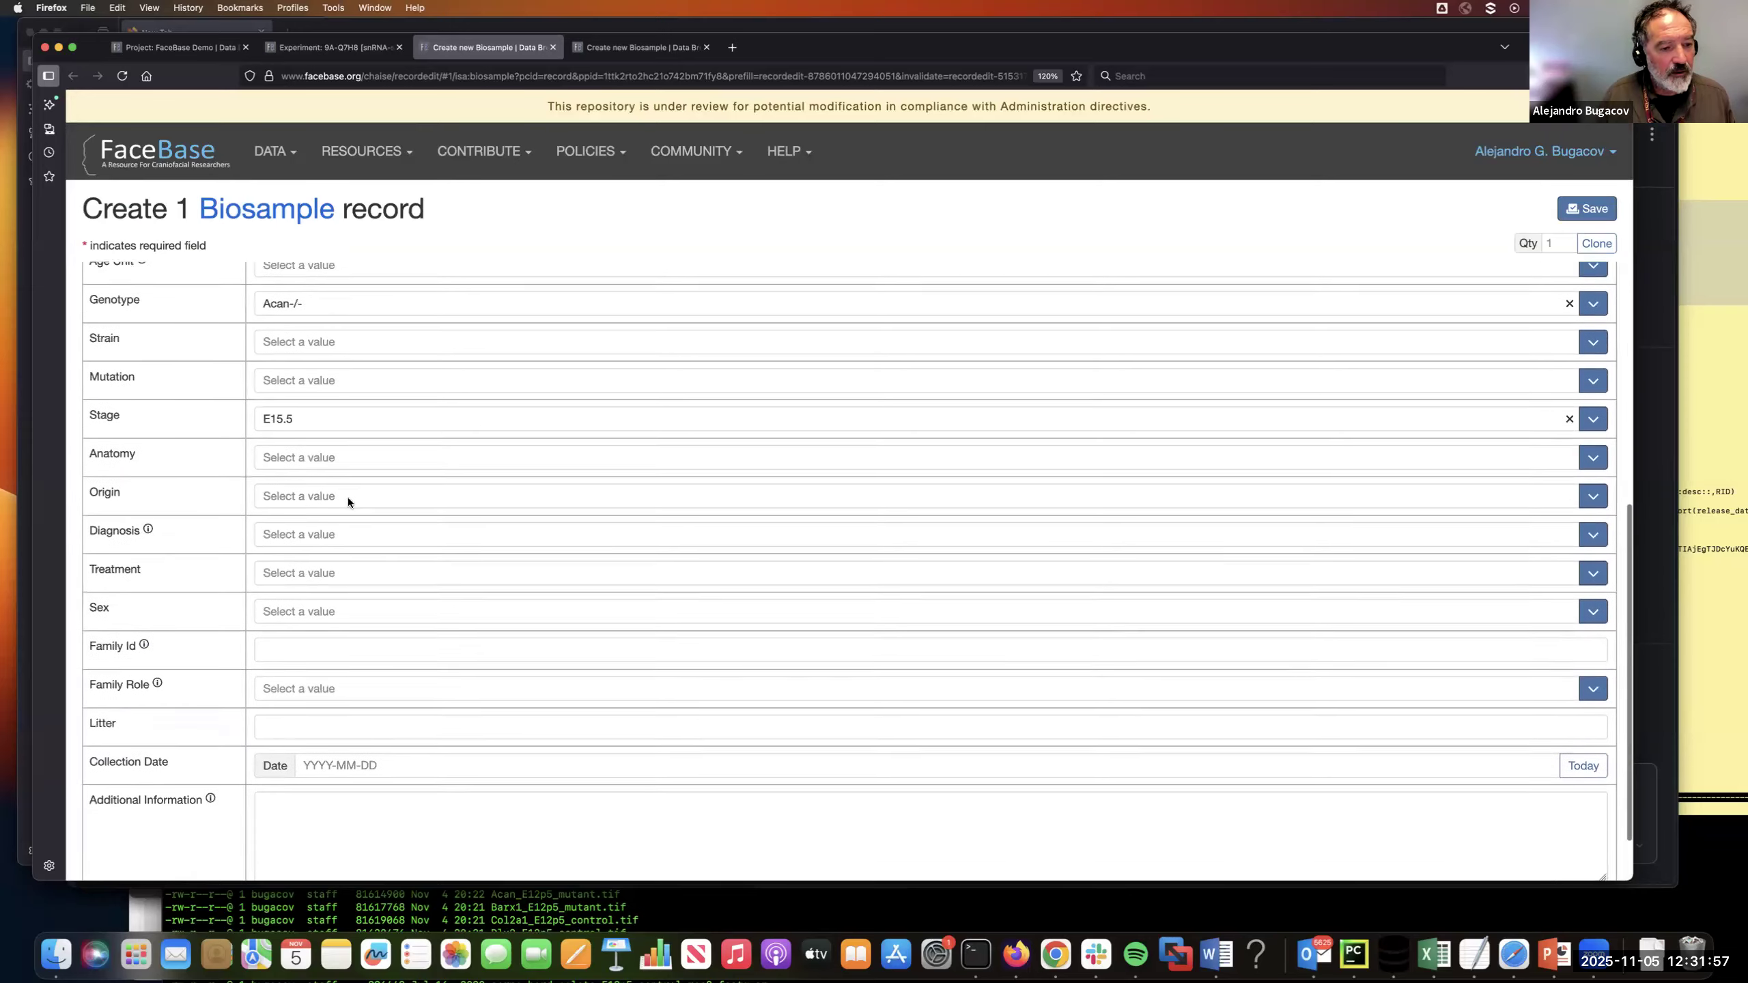
pyautogui.click(331, 446)
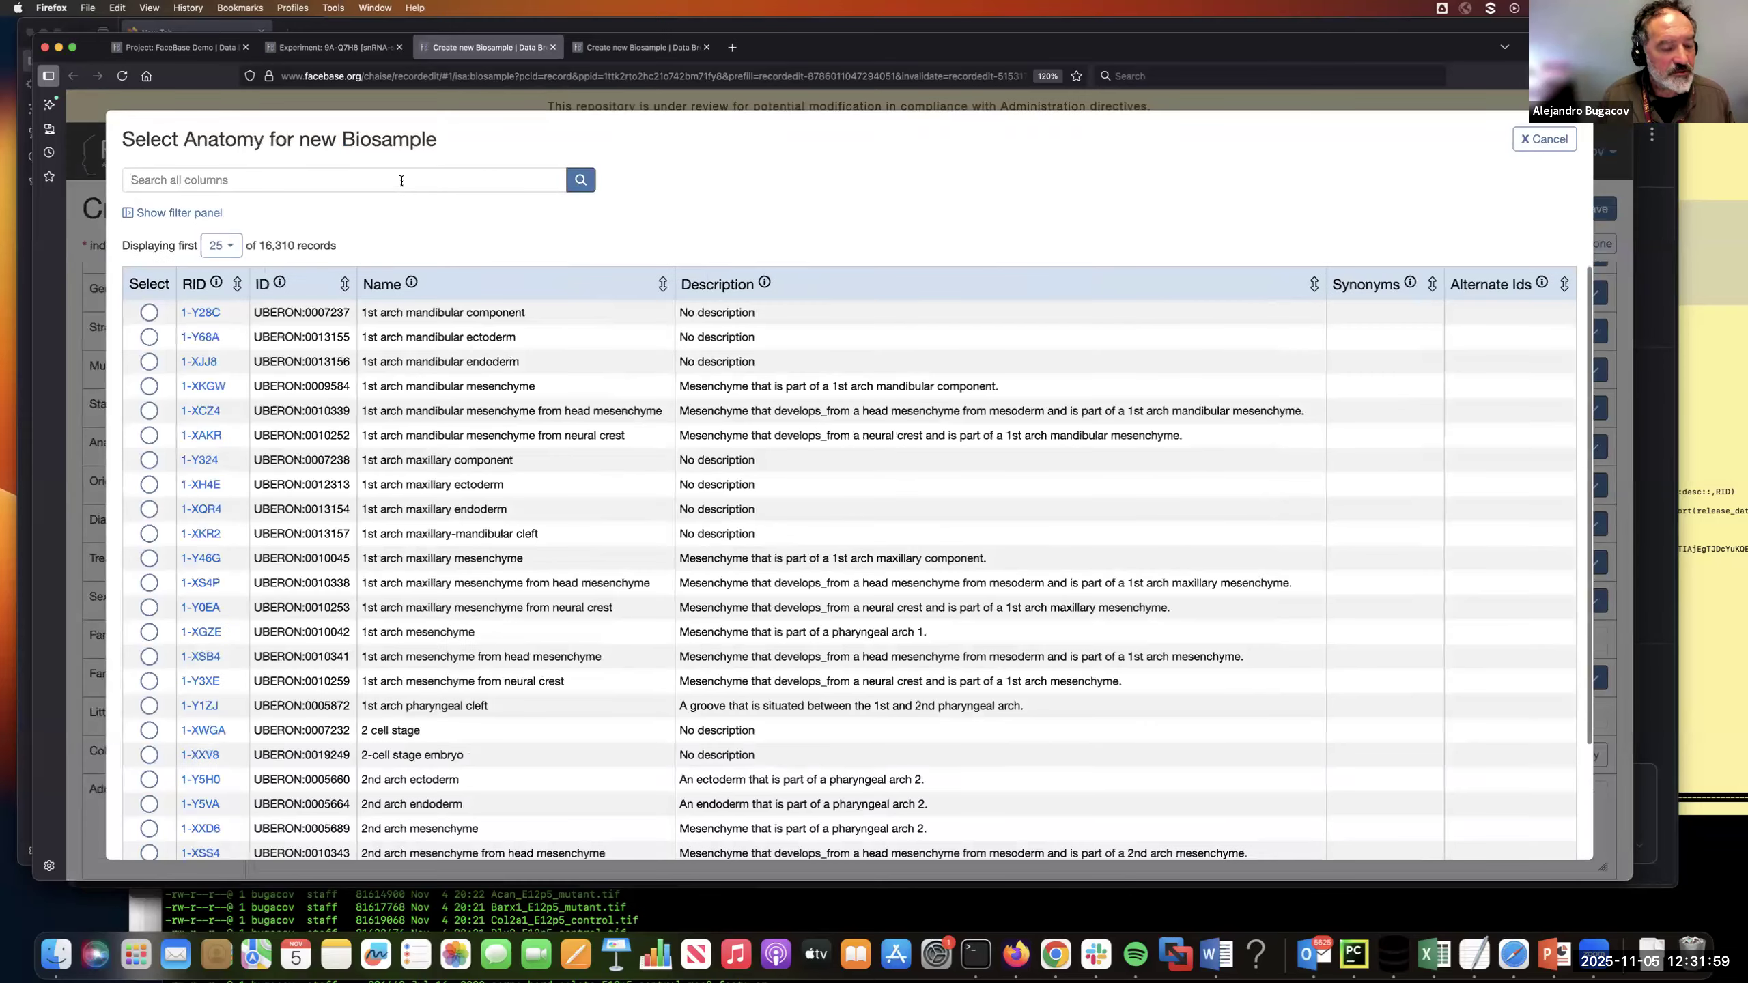
pyautogui.write('soft')
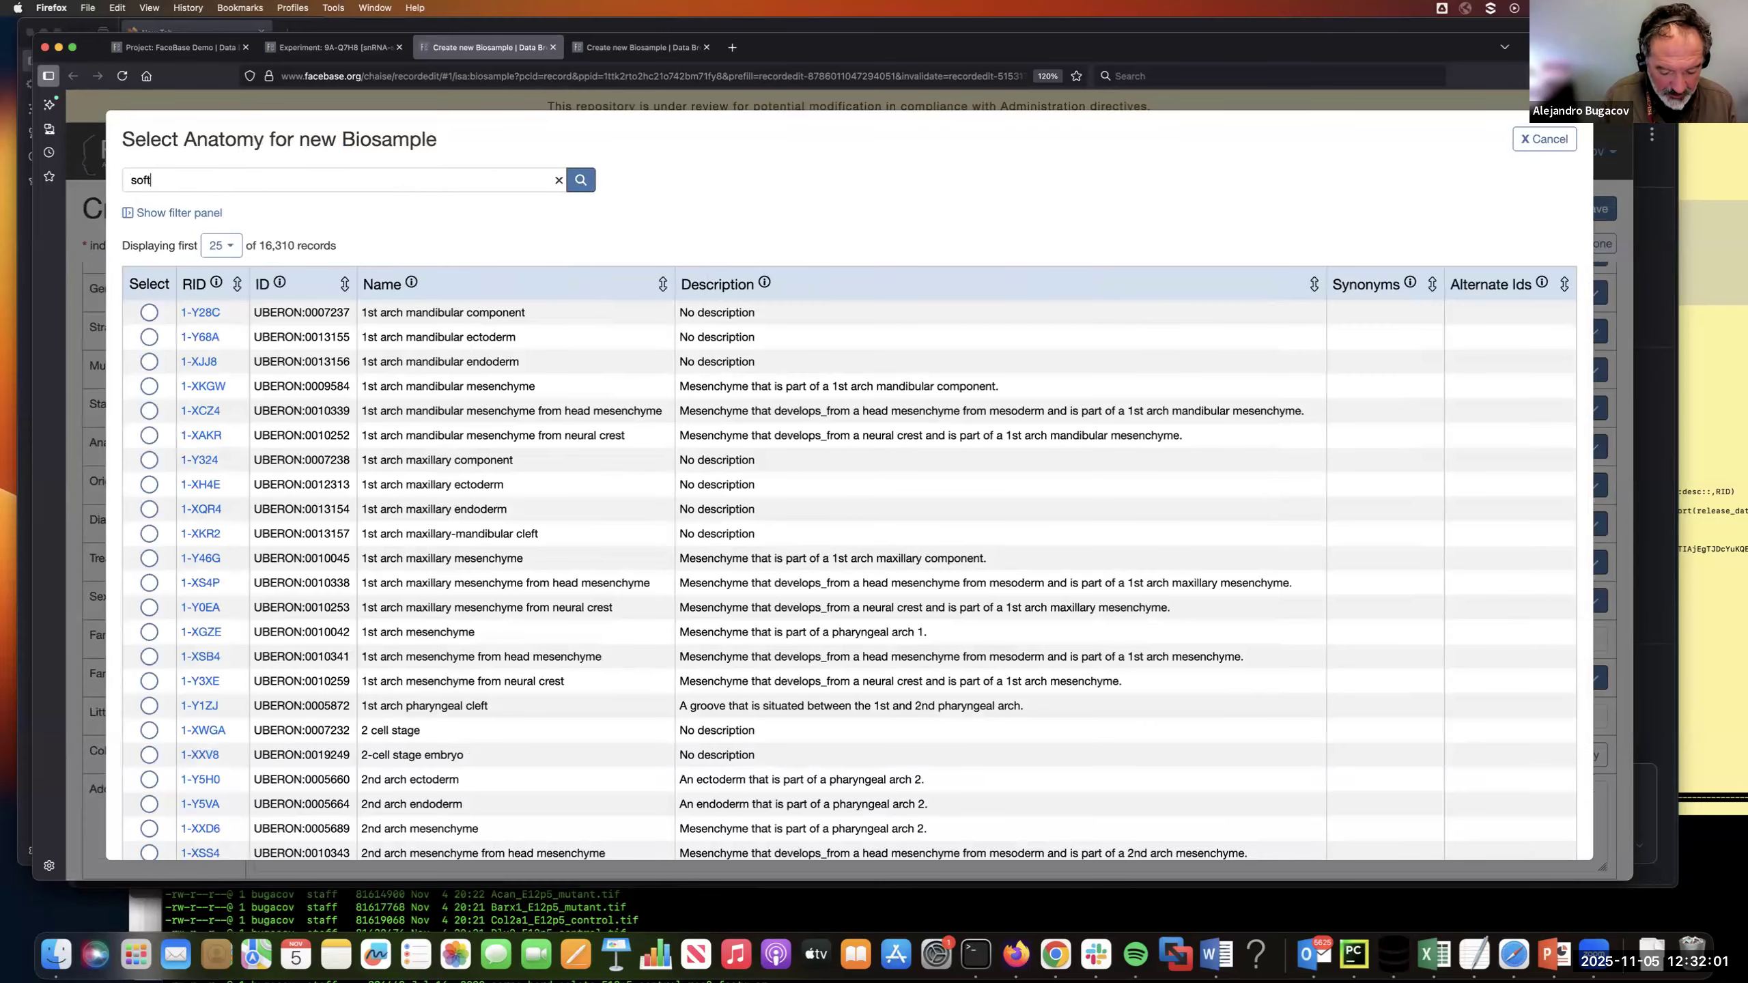
pyautogui.write(' palate')
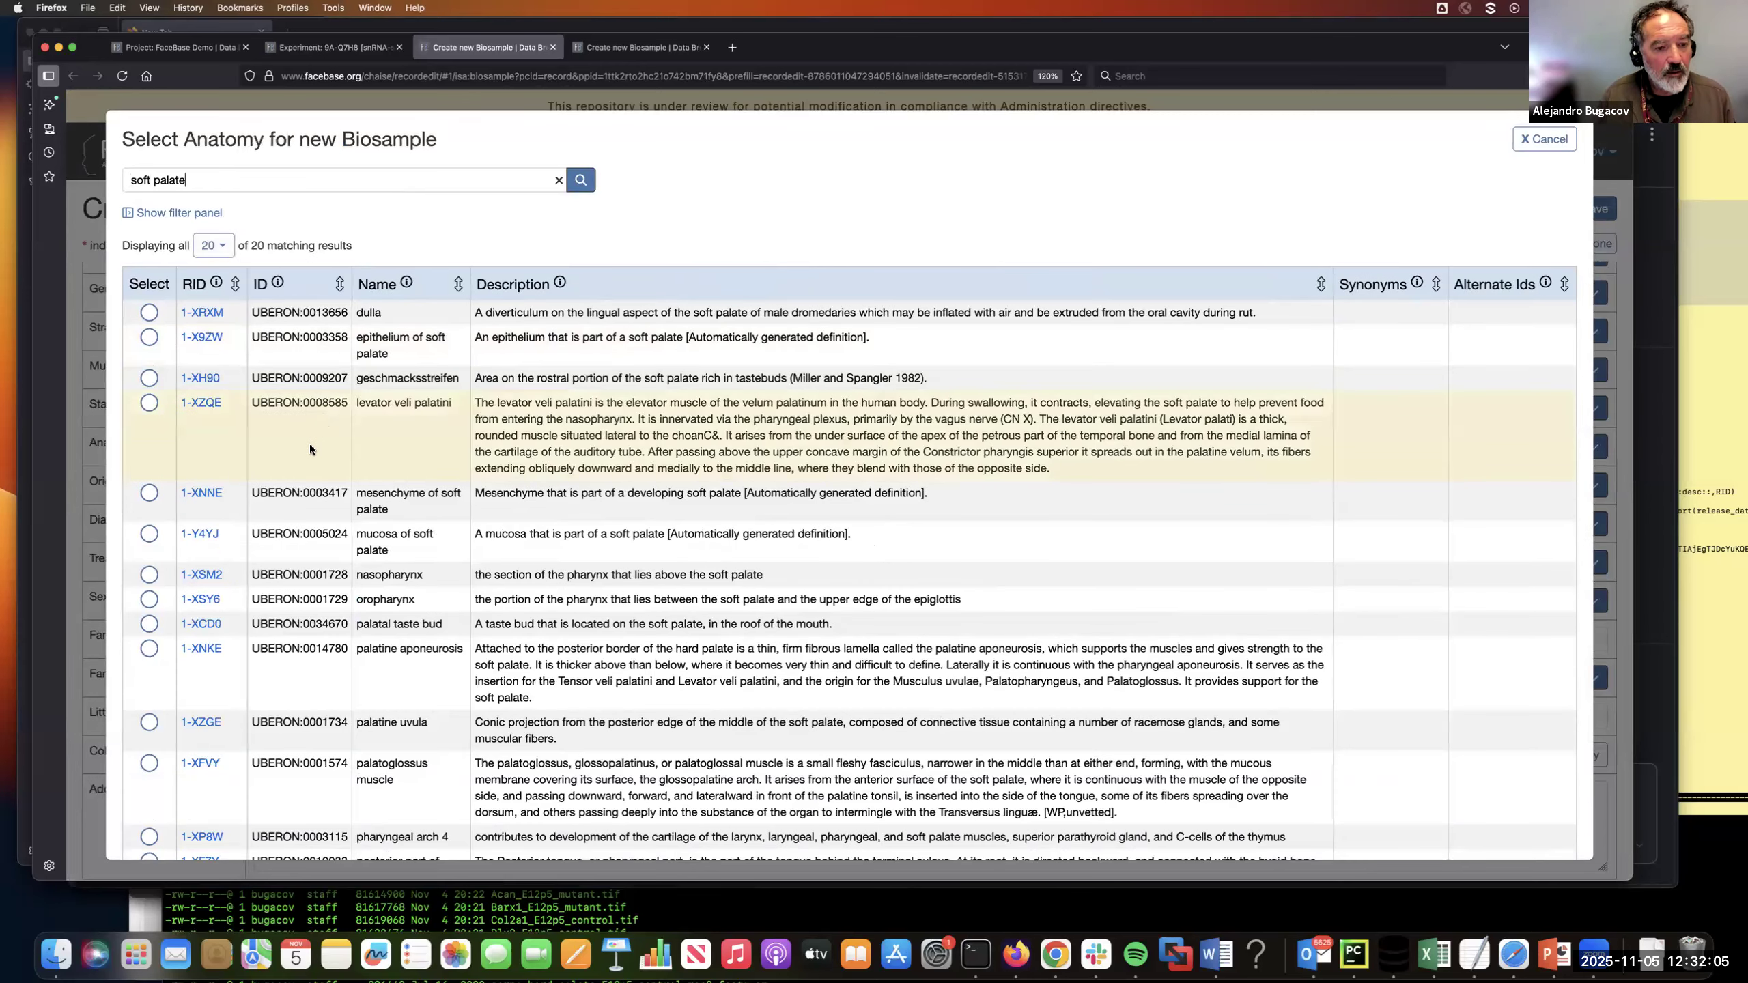
pyautogui.scroll(-3, 309, 447)
pyautogui.scroll(-3, 309, 469)
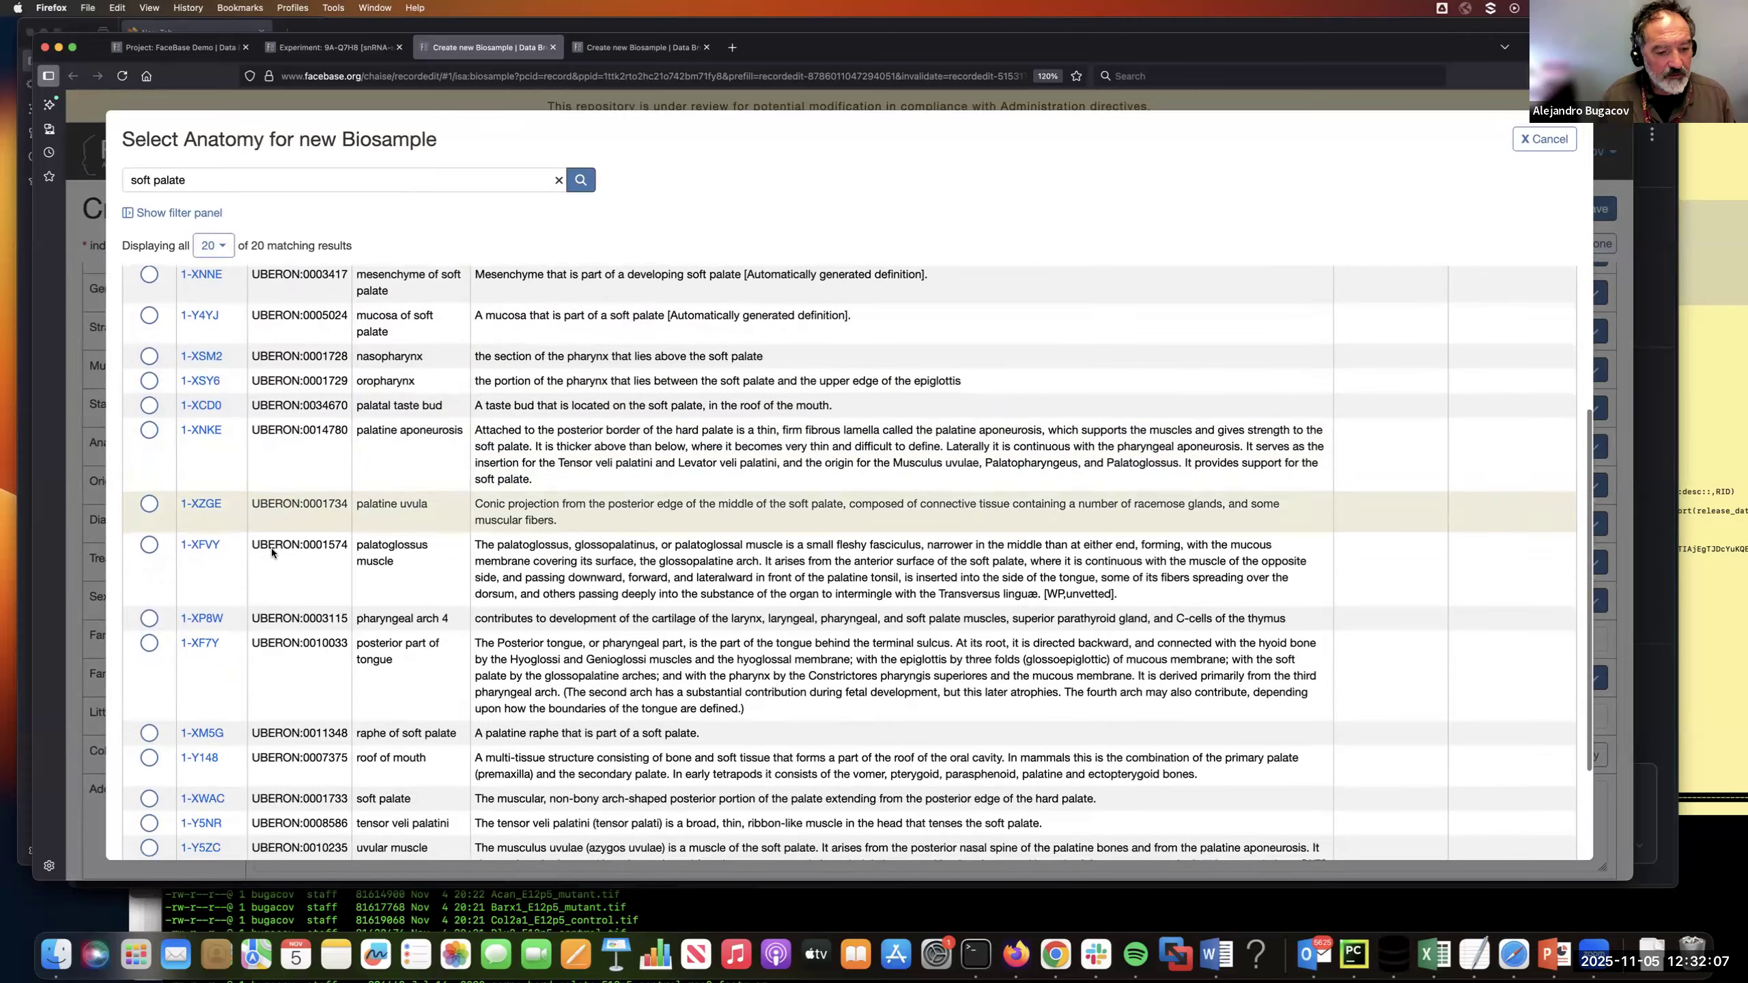
pyautogui.scroll(-3, 271, 548)
pyautogui.click(149, 661)
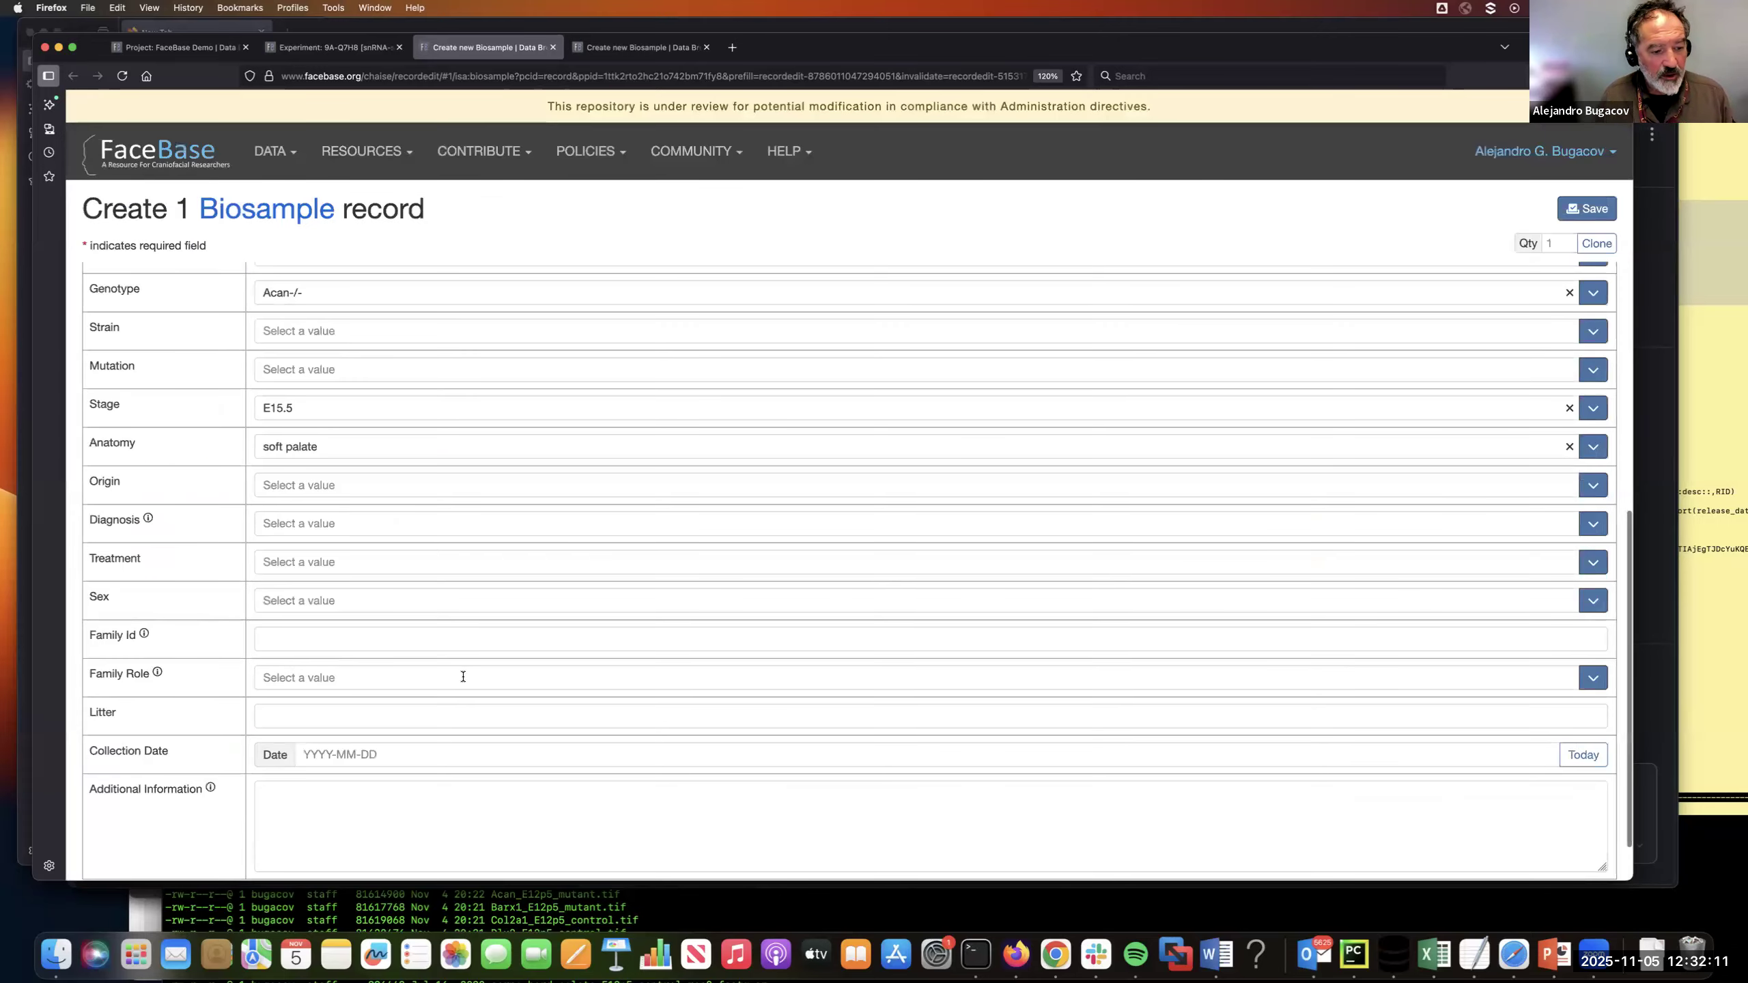
# Set the biosample's collection date to today and clone the record three times
pyautogui.scroll(-2, 550, 682)
pyautogui.click(1583, 700)
pyautogui.scroll(10, 1349, 659)
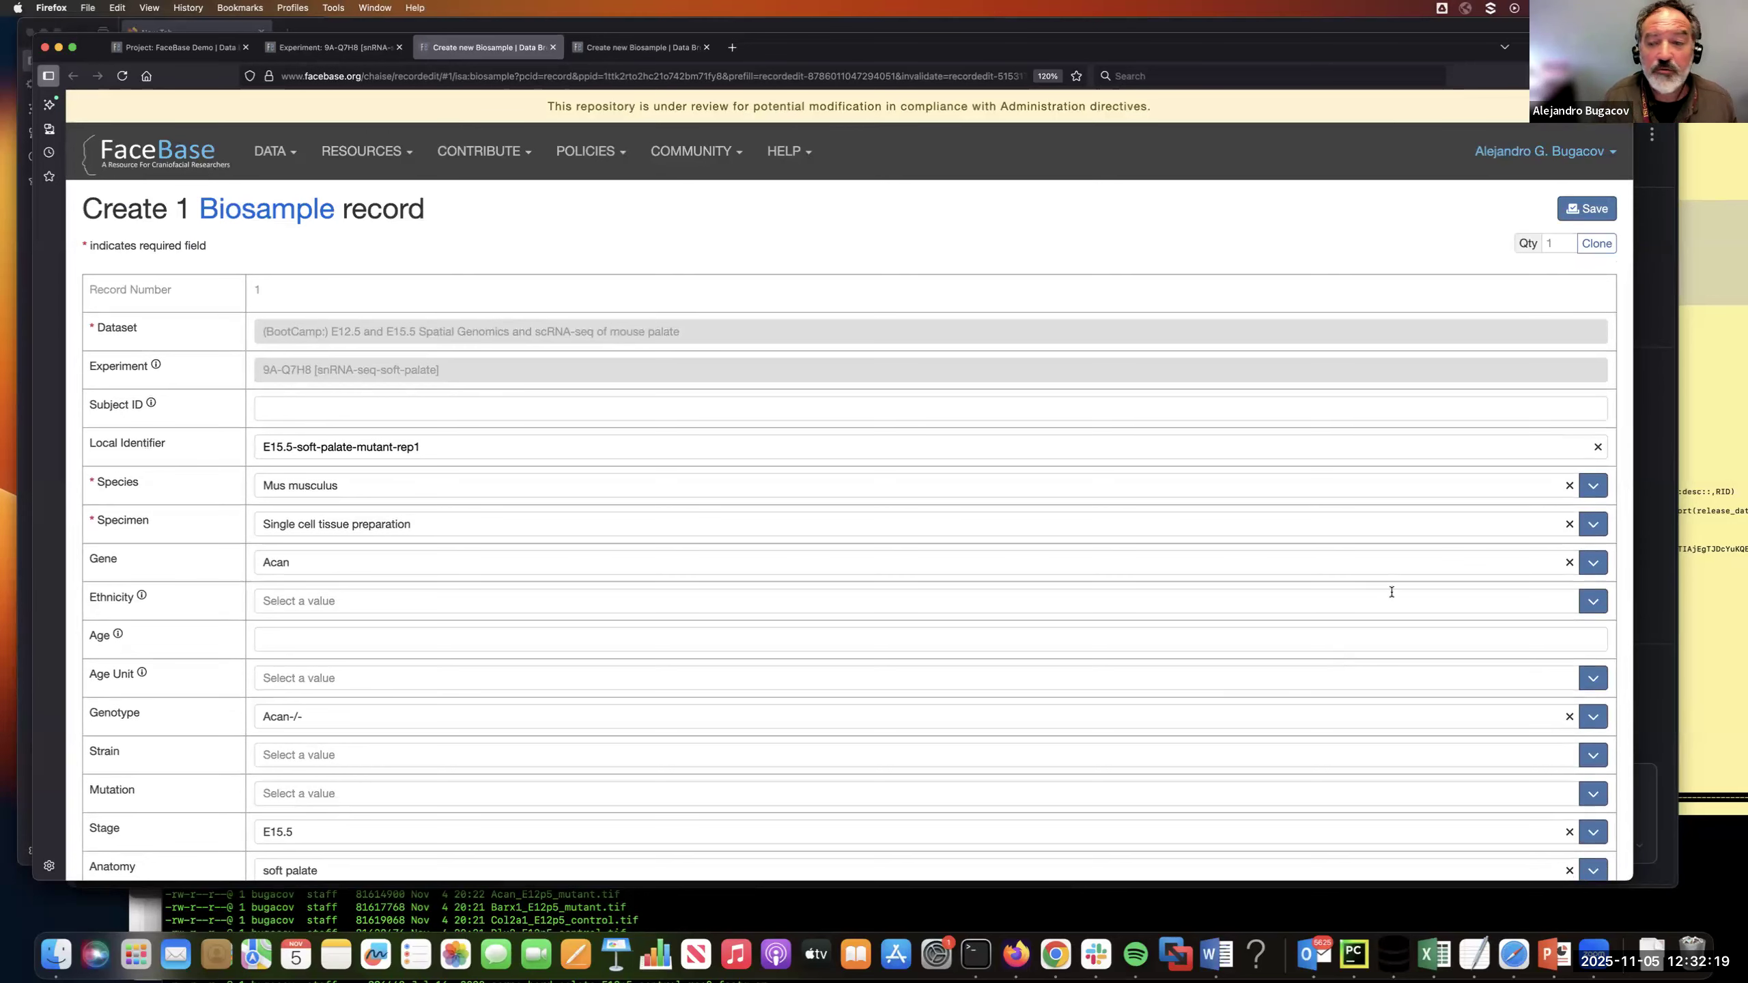
pyautogui.click(1557, 243)
pyautogui.write('3')
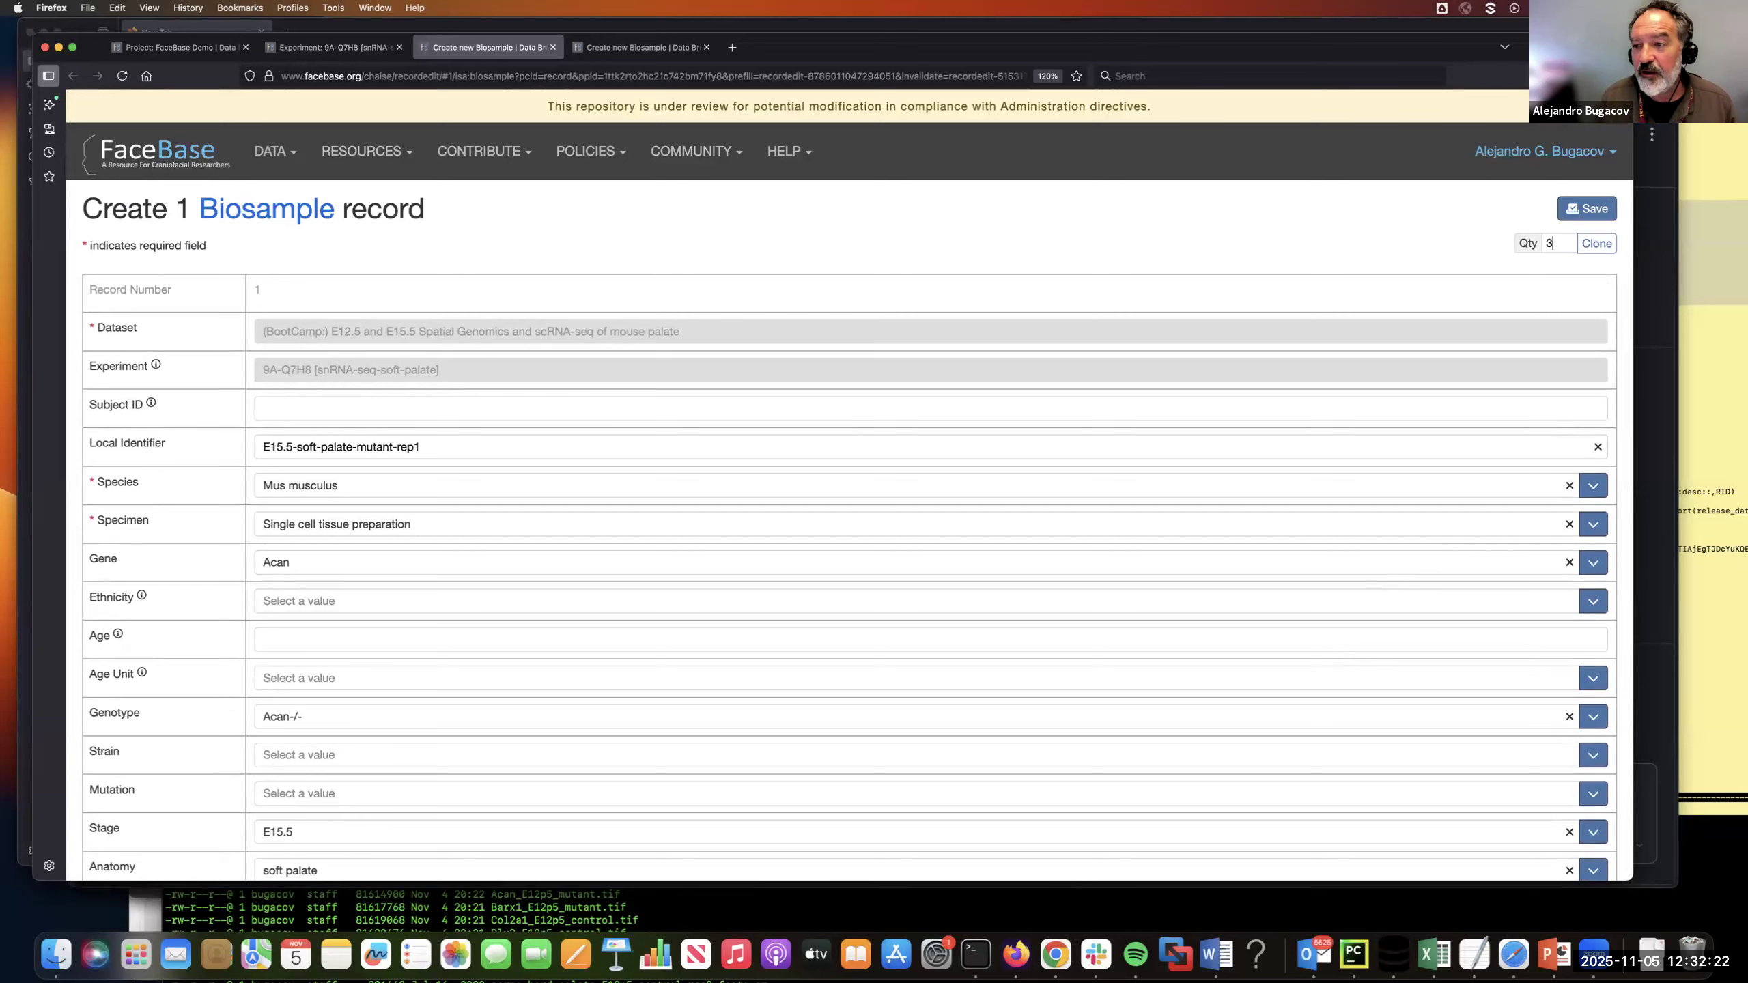
pyautogui.click(1595, 245)
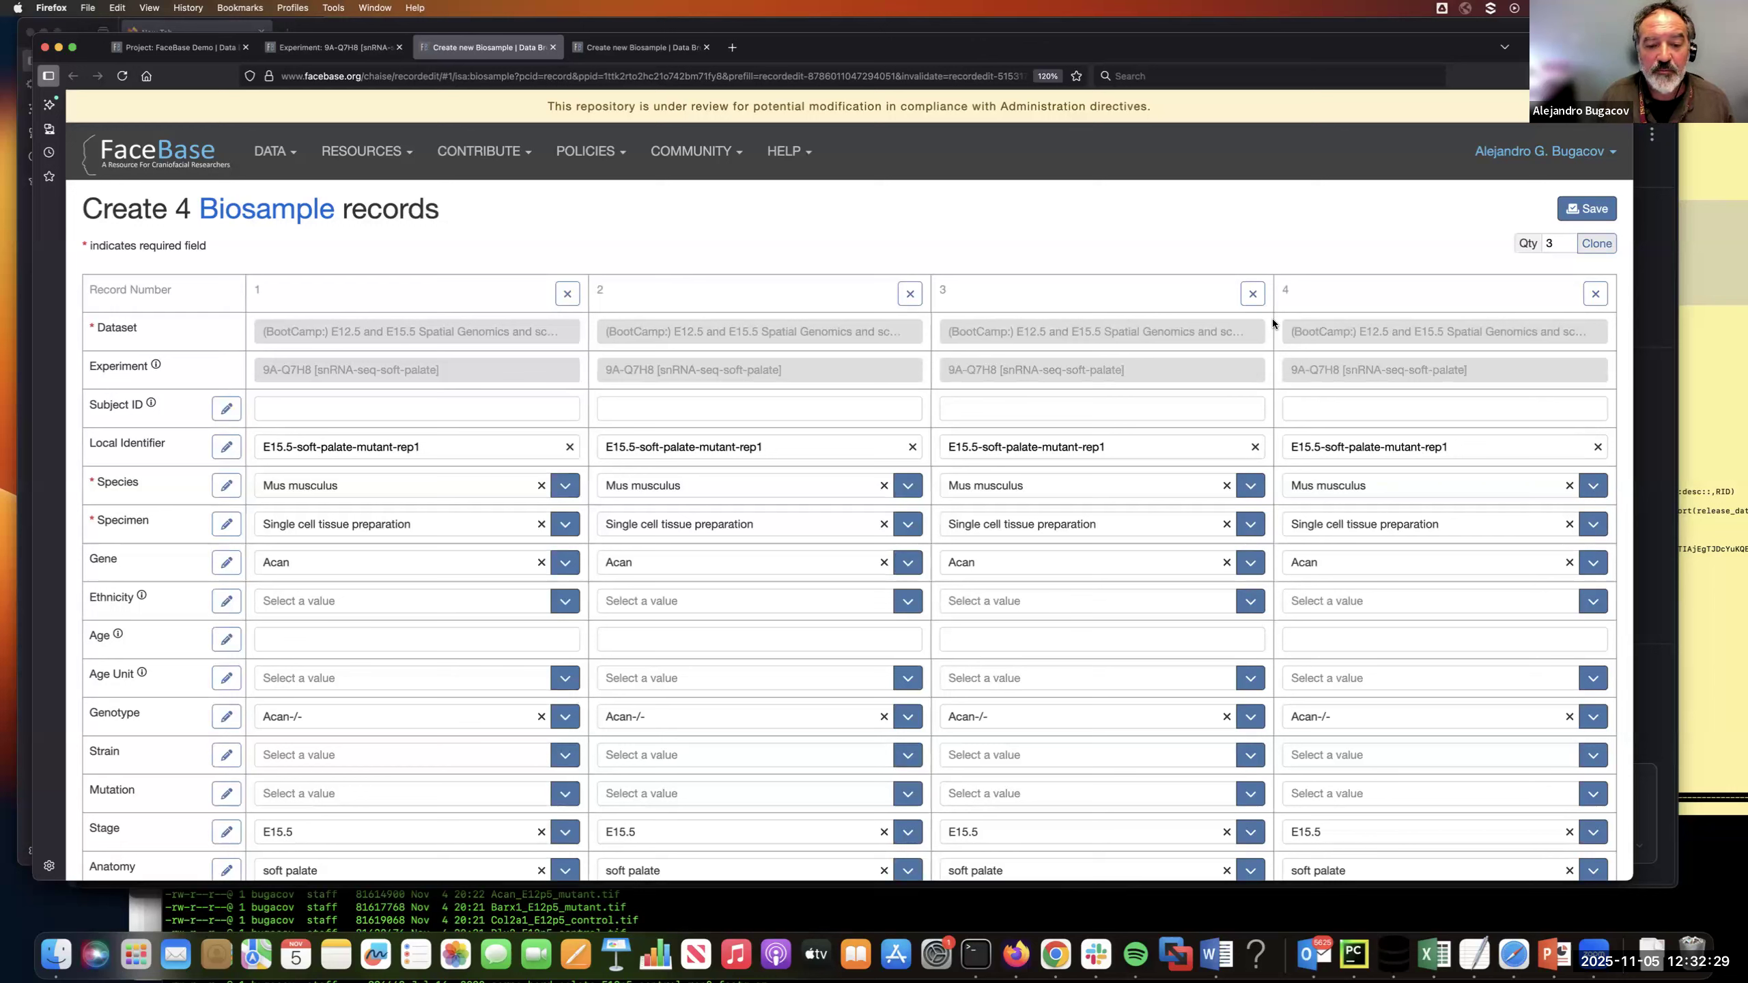
# Change the second biosample's local identifier to E15.5-soft-palate-mutant-rep2
pyautogui.click(775, 446)
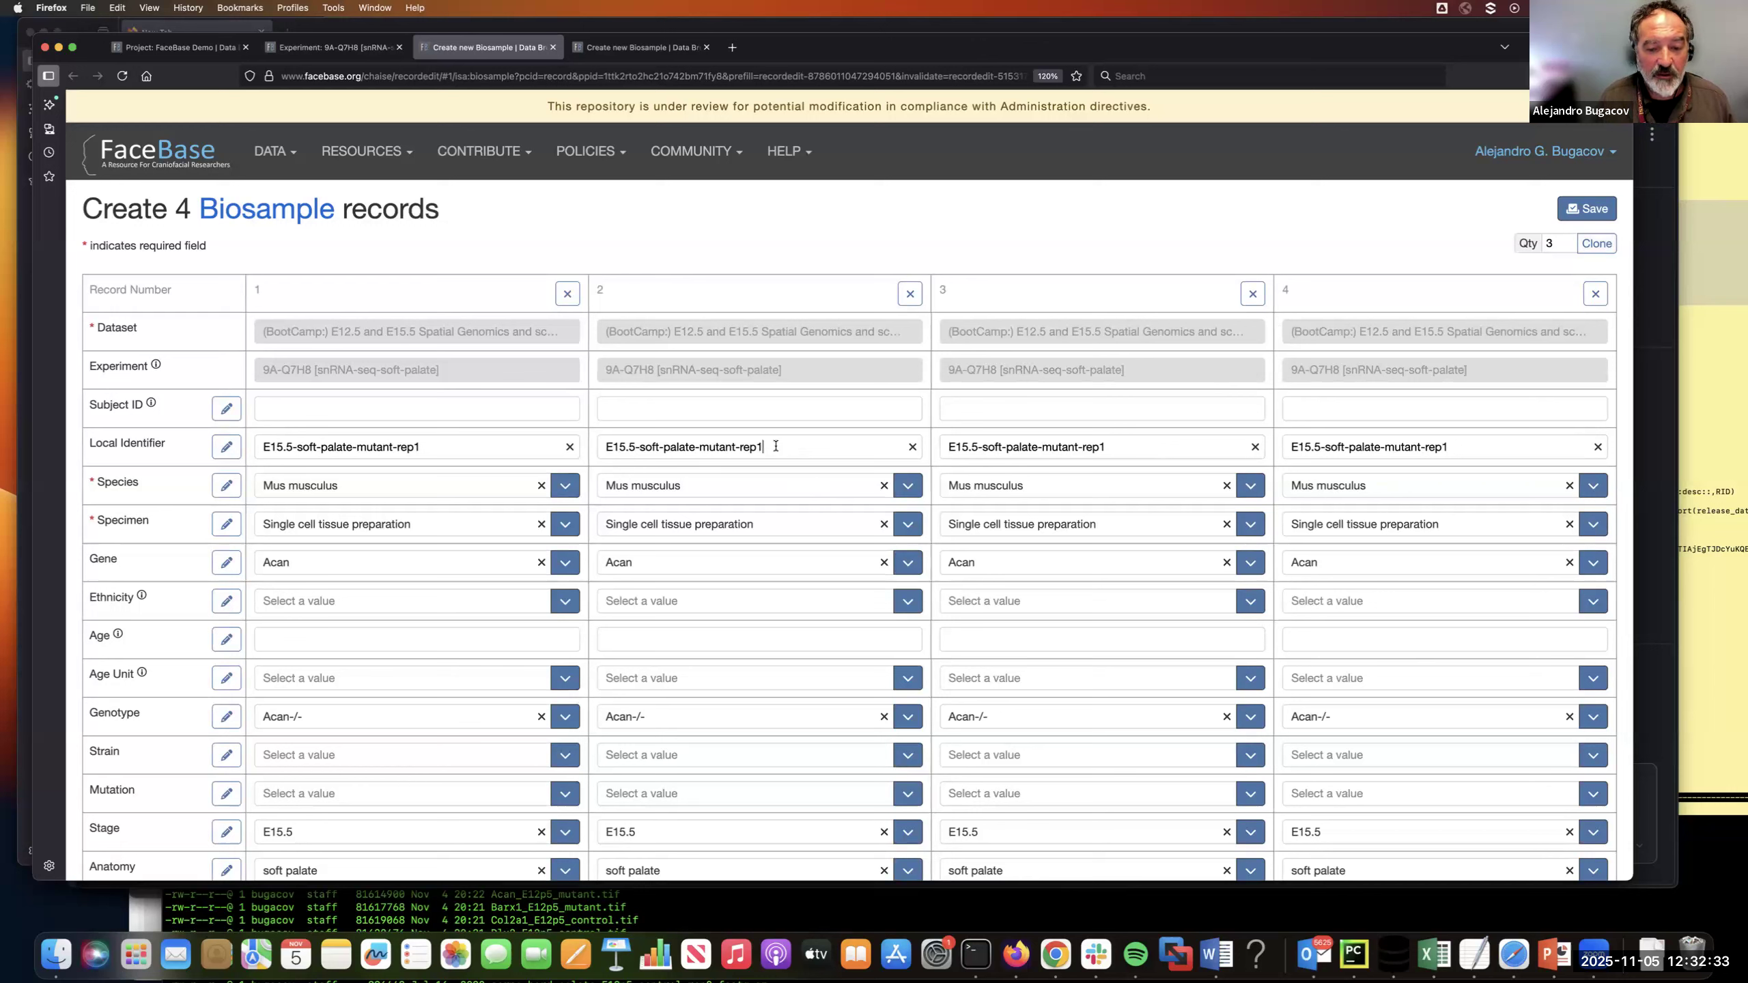
pyautogui.press('BackSpace')
pyautogui.write('2')
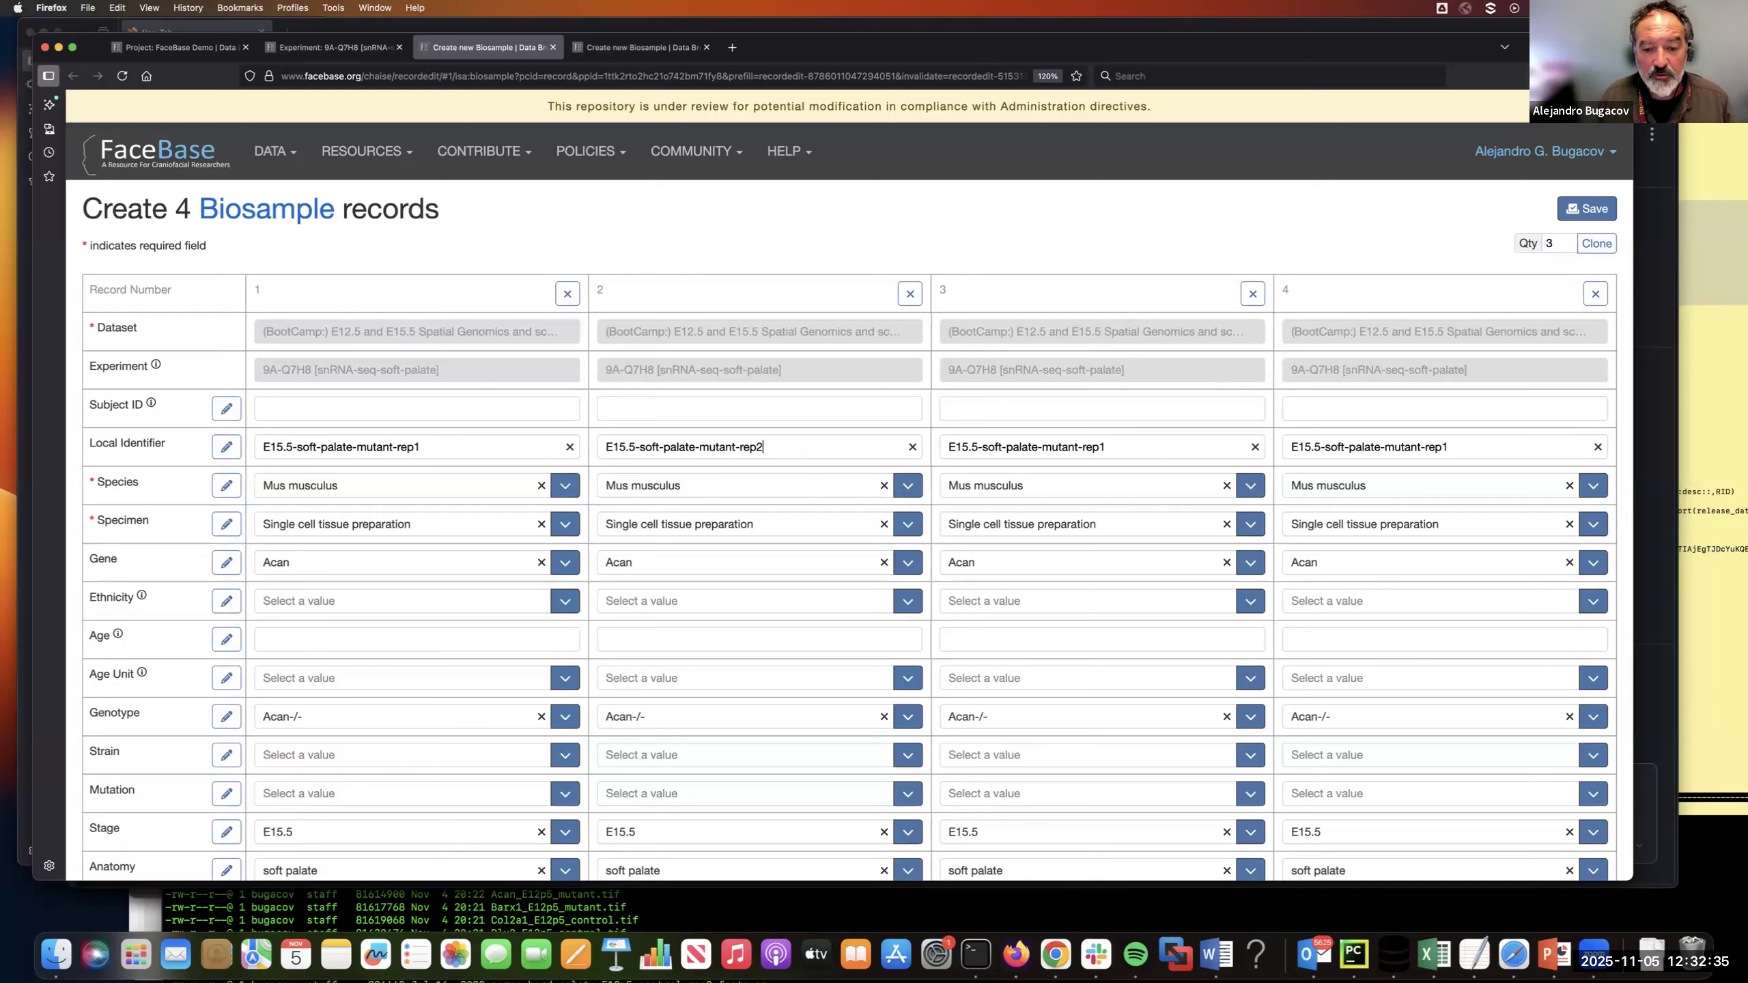
# Change the third biosample's local identifier to E15.5-soft-palate-control-rep1
pyautogui.click(1075, 448)
pyautogui.press('BackSpace')
pyautogui.press('BackSpace')
pyautogui.press('BackSpace')
pyautogui.press('BackSpace')
pyautogui.press('BackSpace')
pyautogui.press('BackSpace')
pyautogui.press('BackSpace')
pyautogui.write('-control')
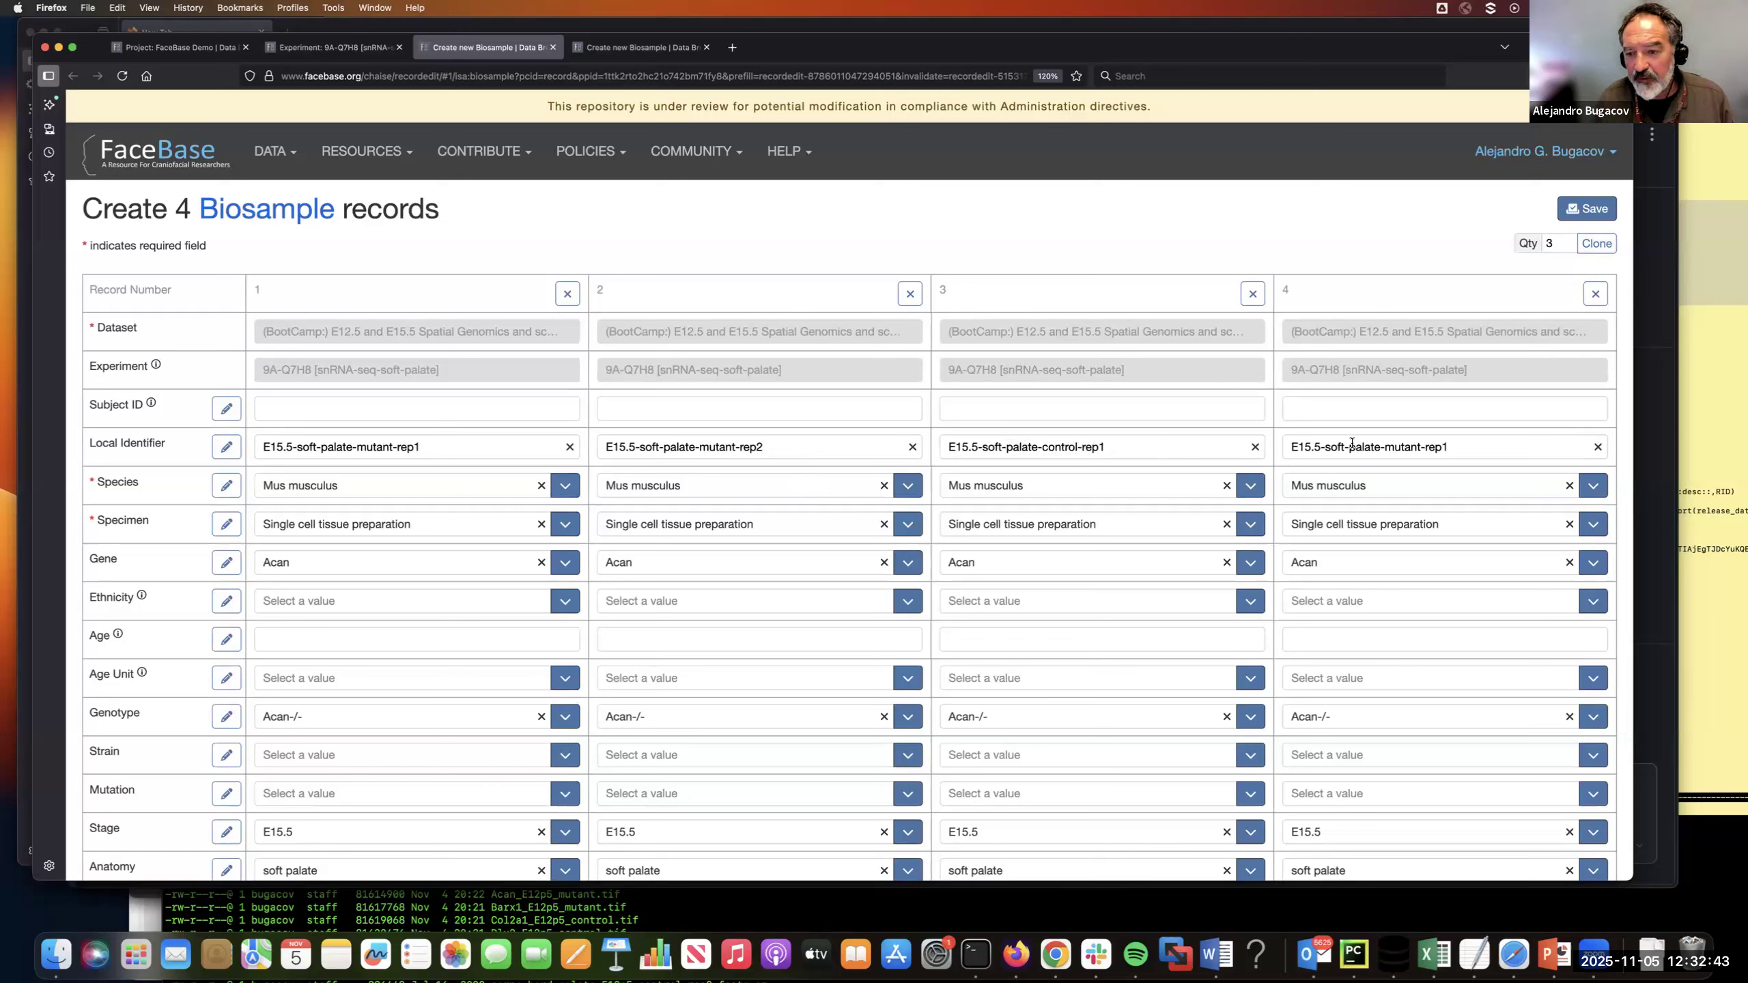
# Change the fourth biosample's local identifier to E15.5-soft-palate-control-rep2
pyautogui.click(1451, 447)
pyautogui.press('BackSpace')
pyautogui.write('2')
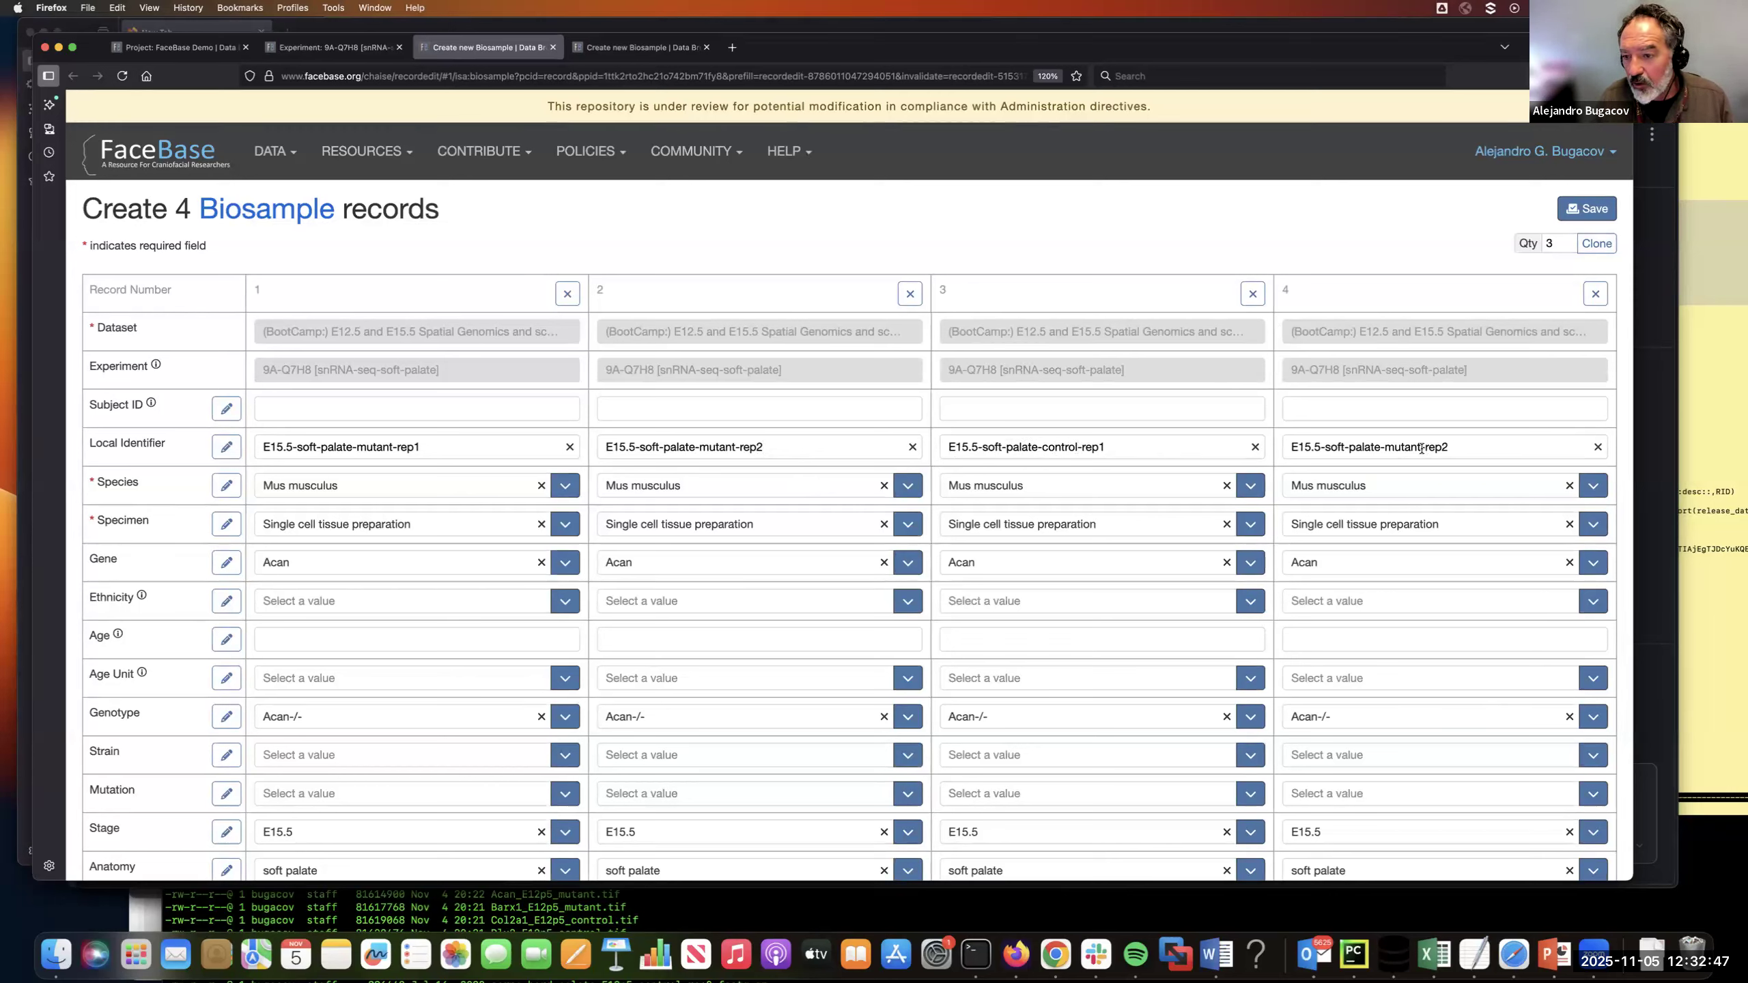
pyautogui.click(1422, 448)
pyautogui.press('BackSpace')
pyautogui.press('BackSpace')
pyautogui.press('BackSpace')
pyautogui.press('BackSpace')
pyautogui.press('BackSpace')
pyautogui.press('BackSpace')
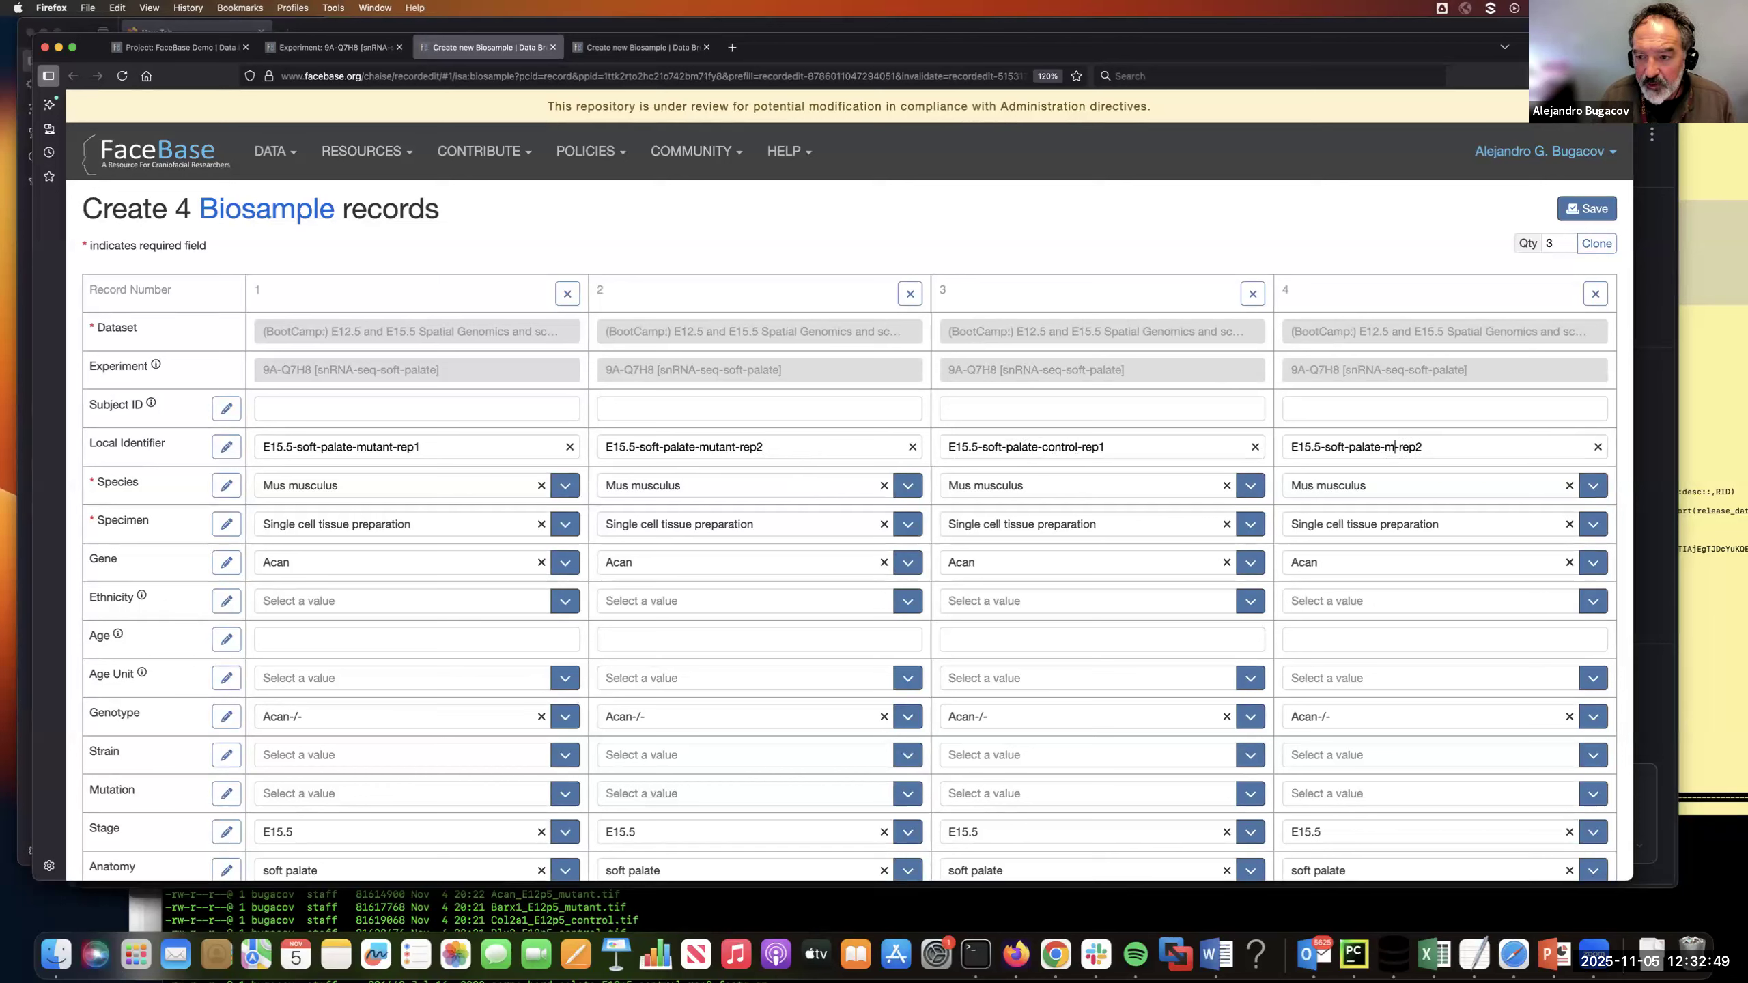
pyautogui.write('control')
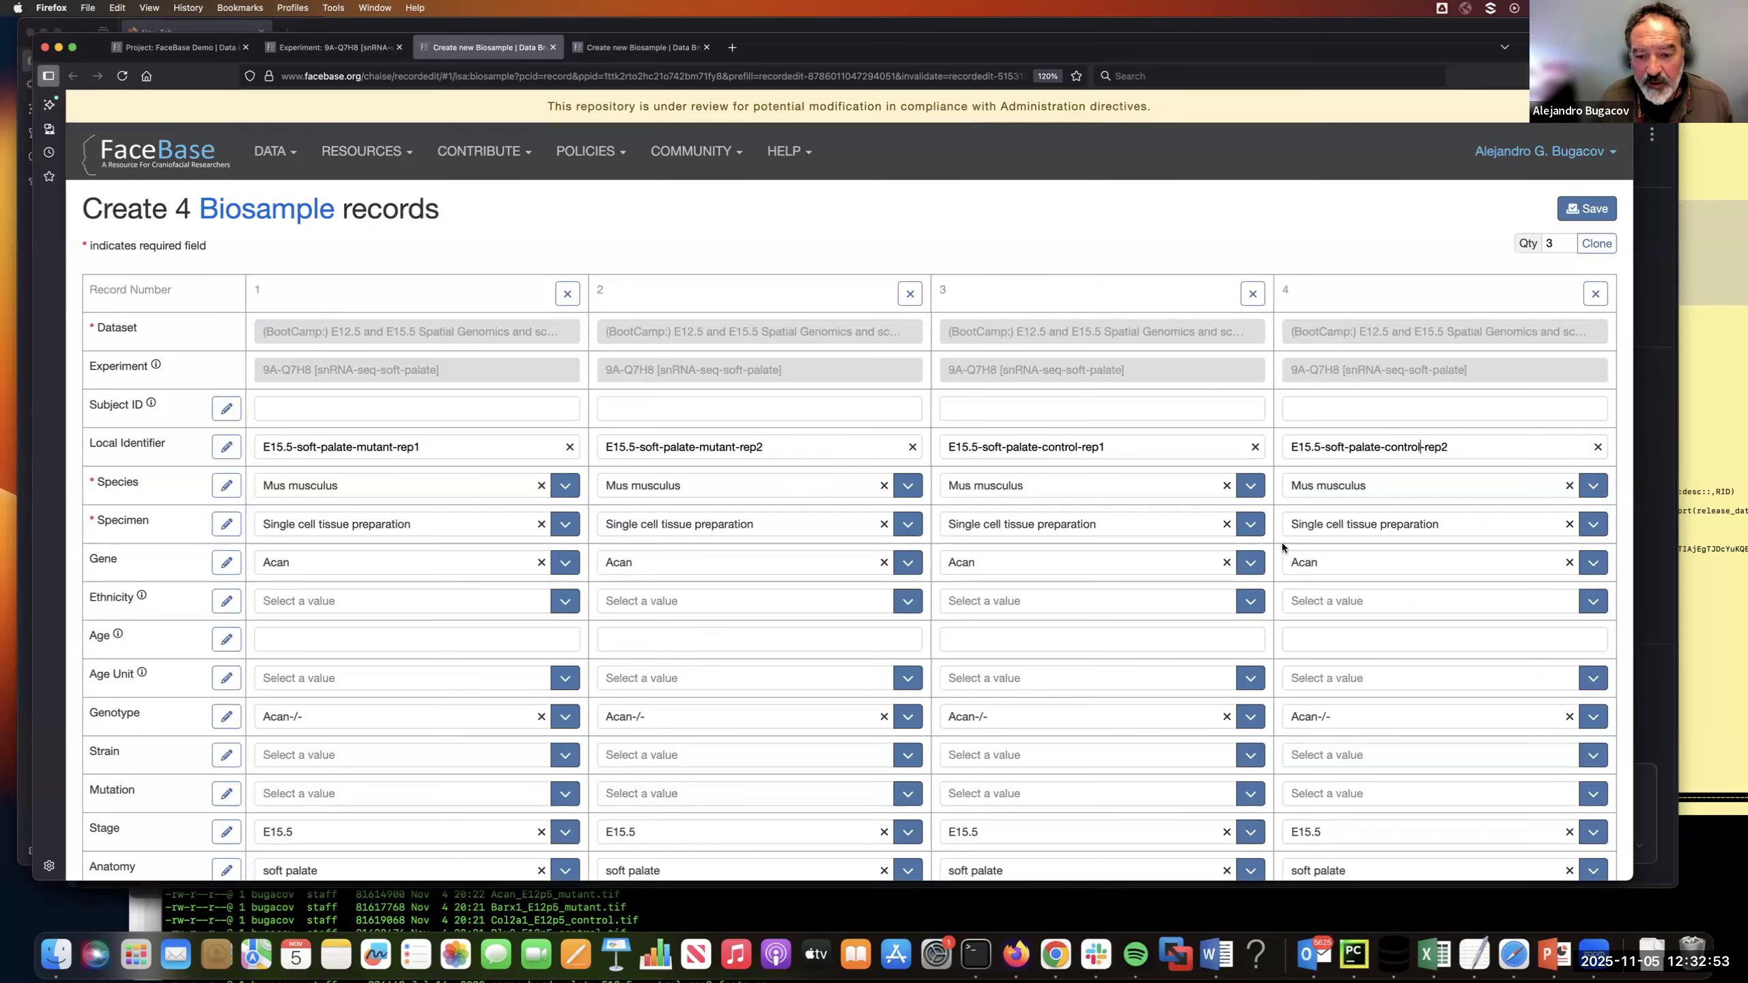
# Replace the third biosample's genotype with Wild type, searching the genotype list for wild type
pyautogui.scroll(-5, 1035, 537)
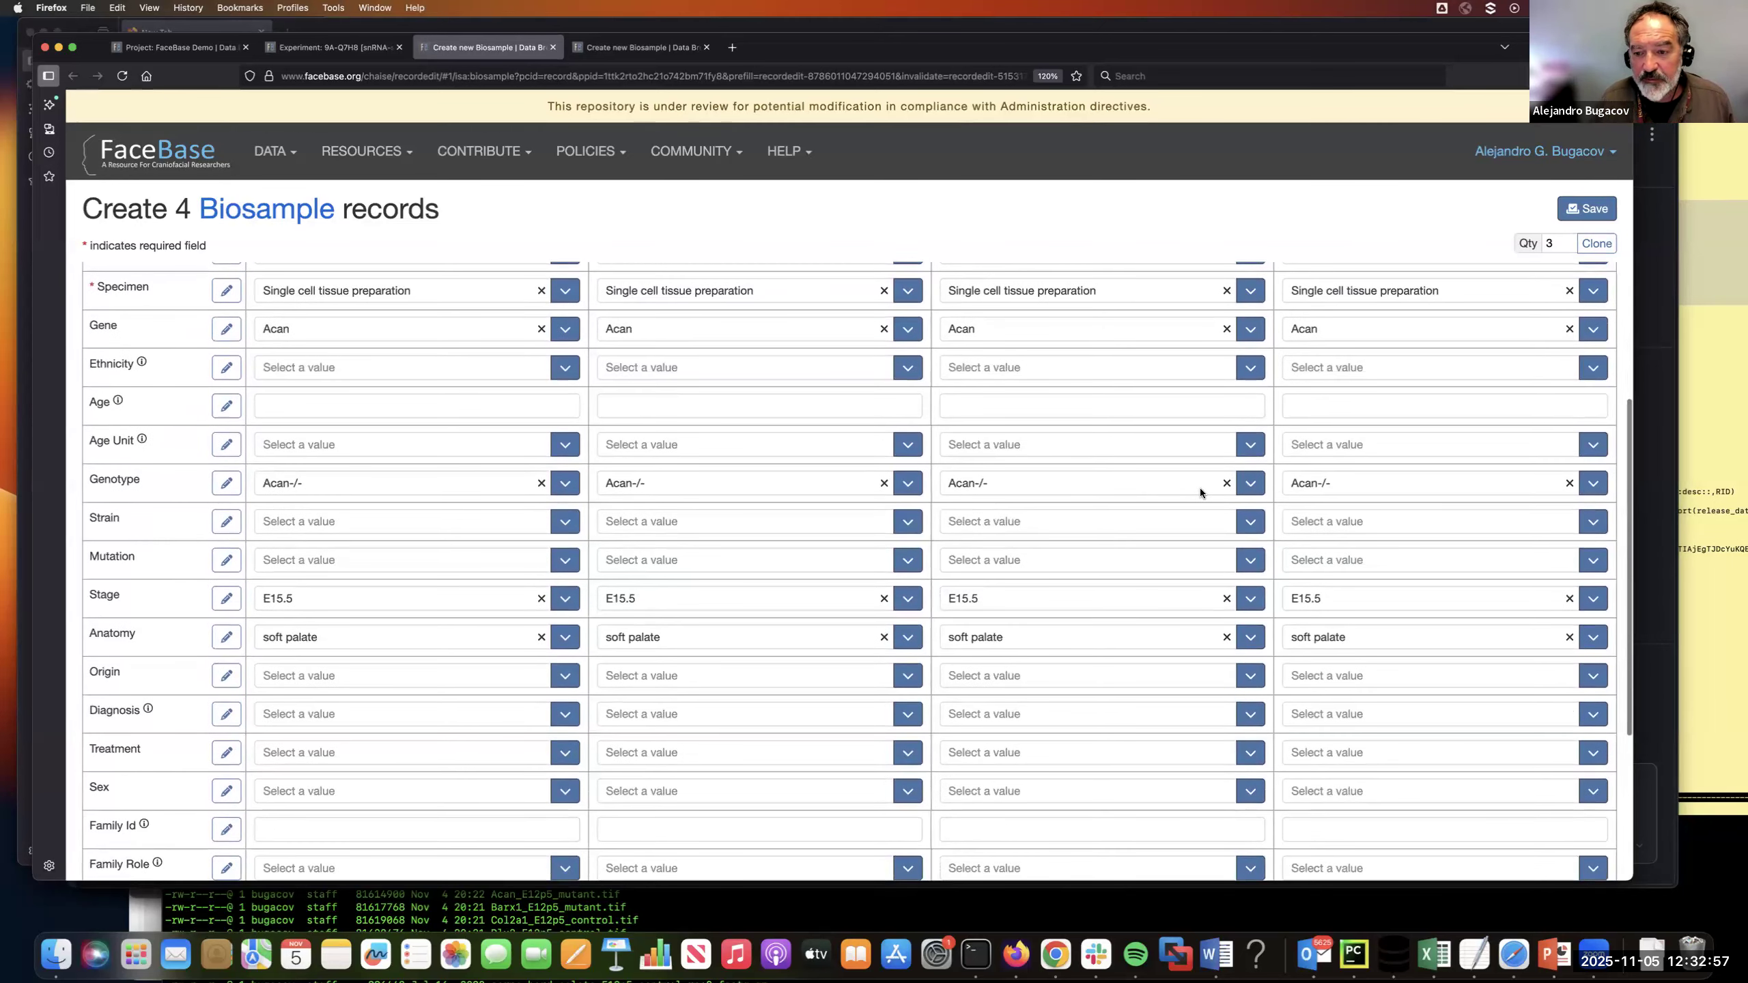
pyautogui.click(1227, 484)
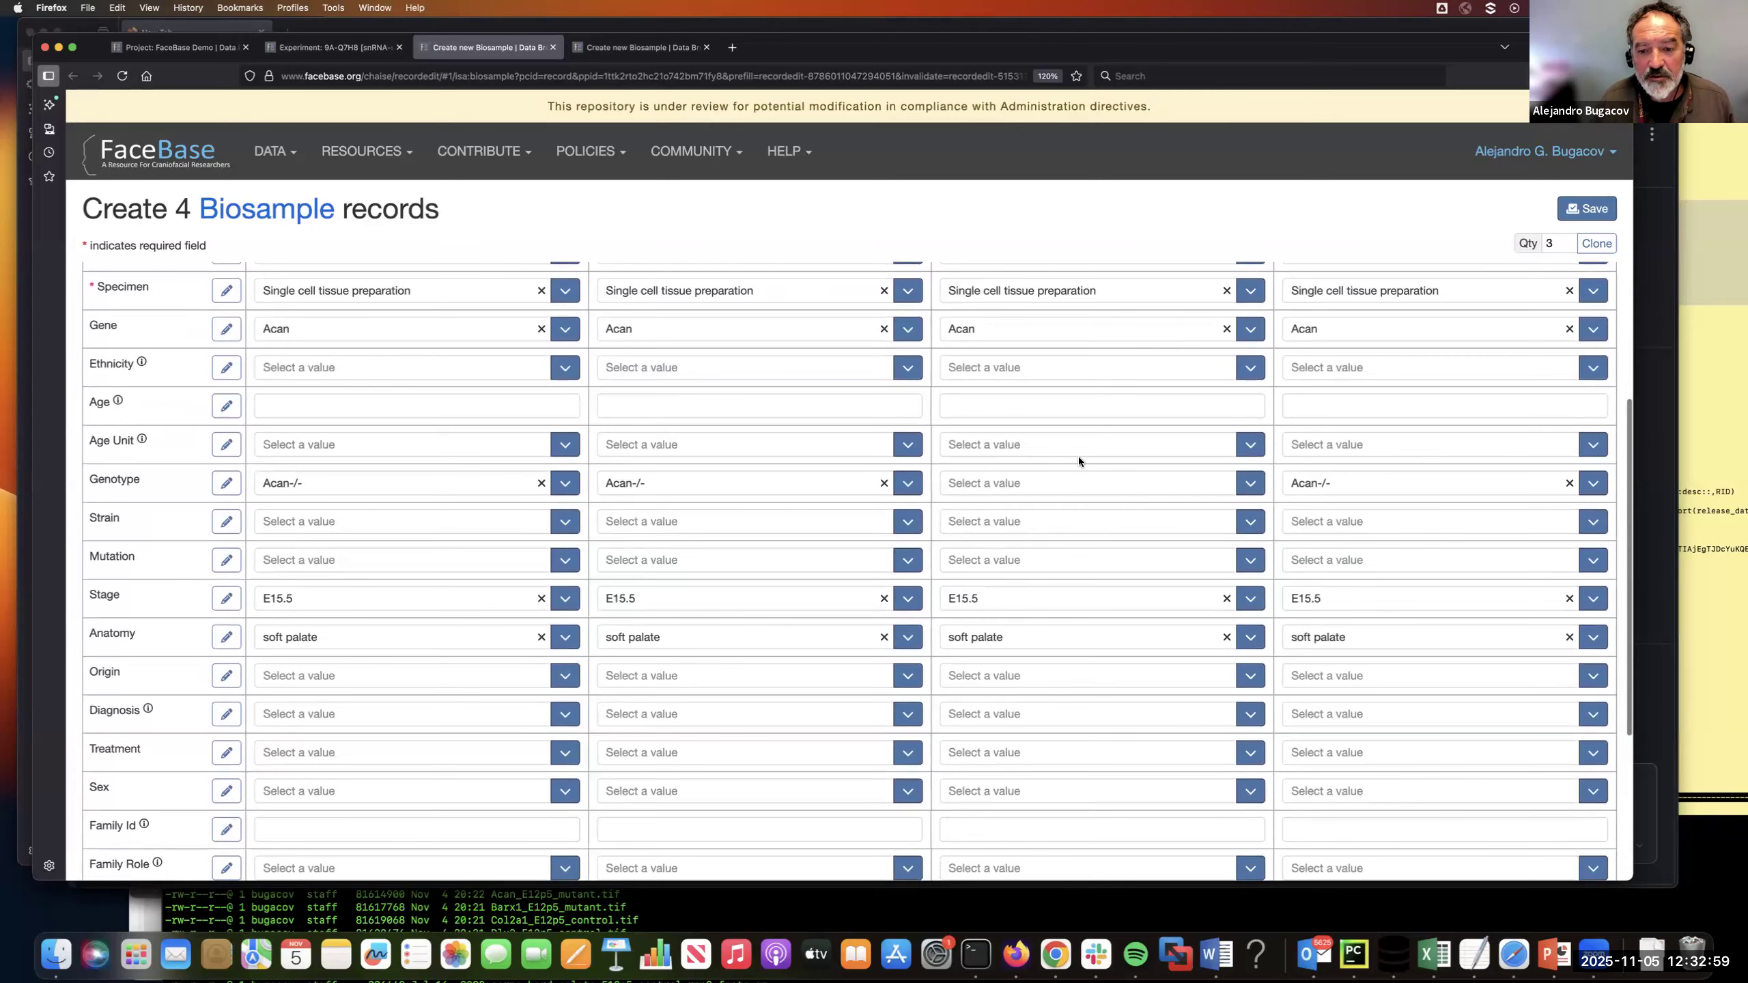
pyautogui.click(1056, 485)
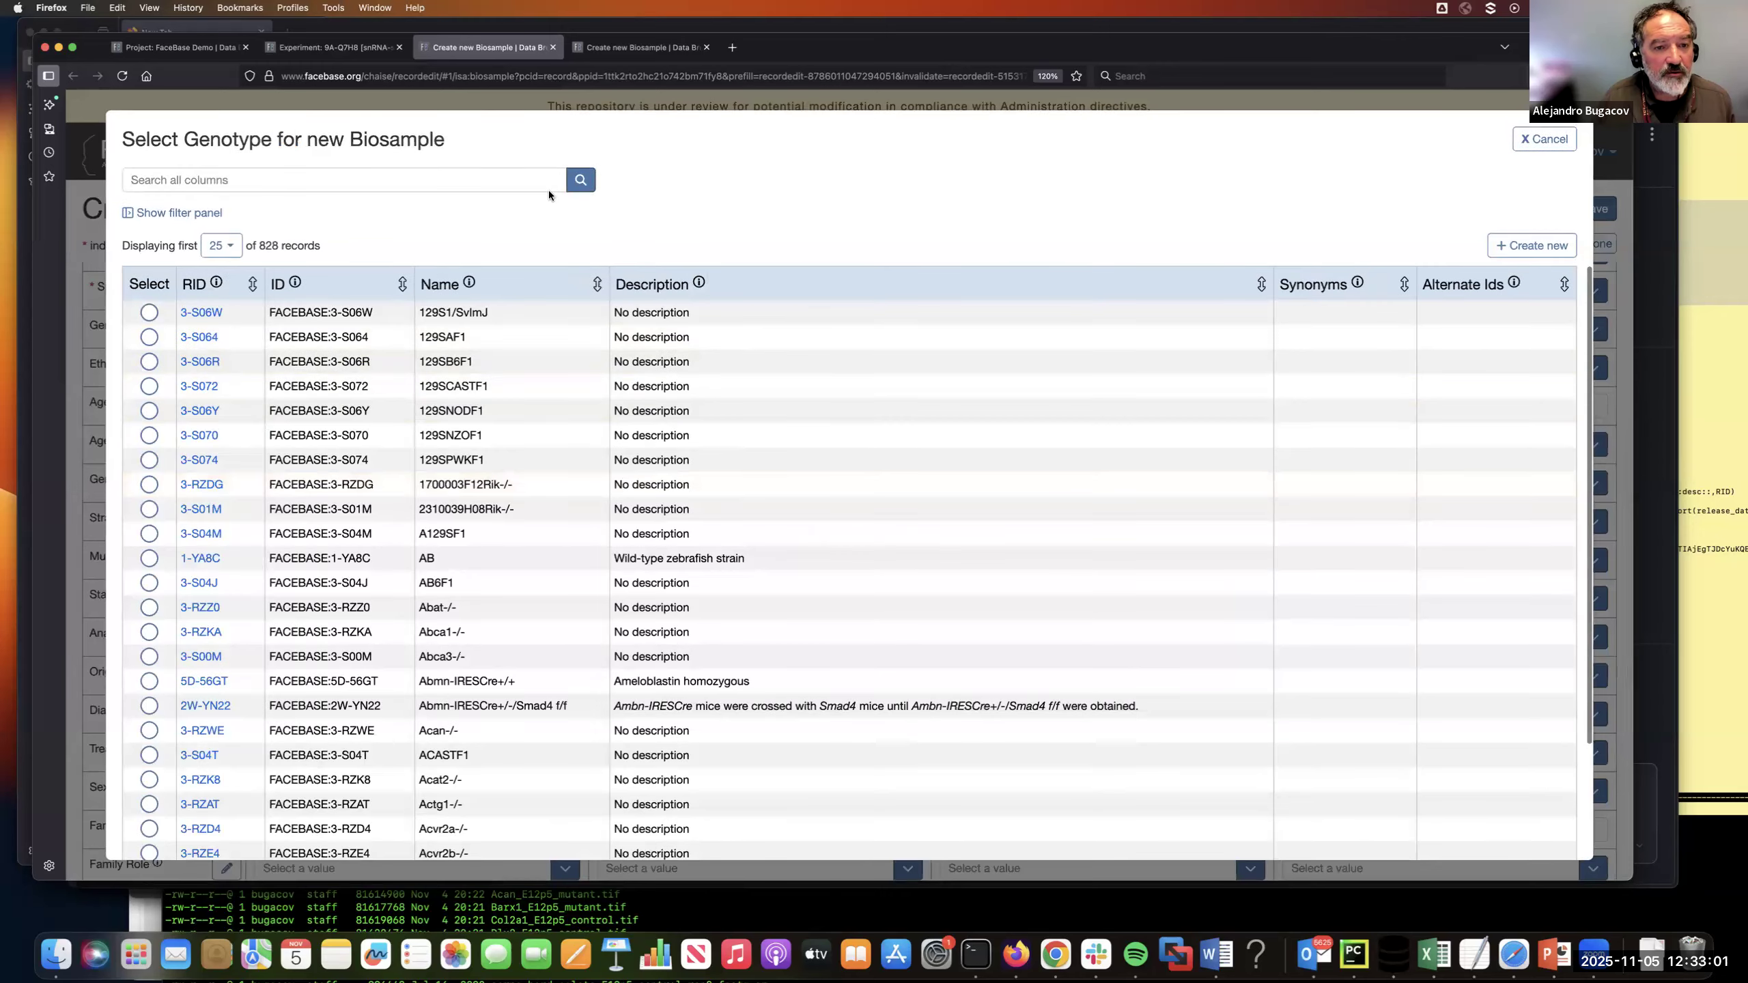
pyautogui.write('wil')
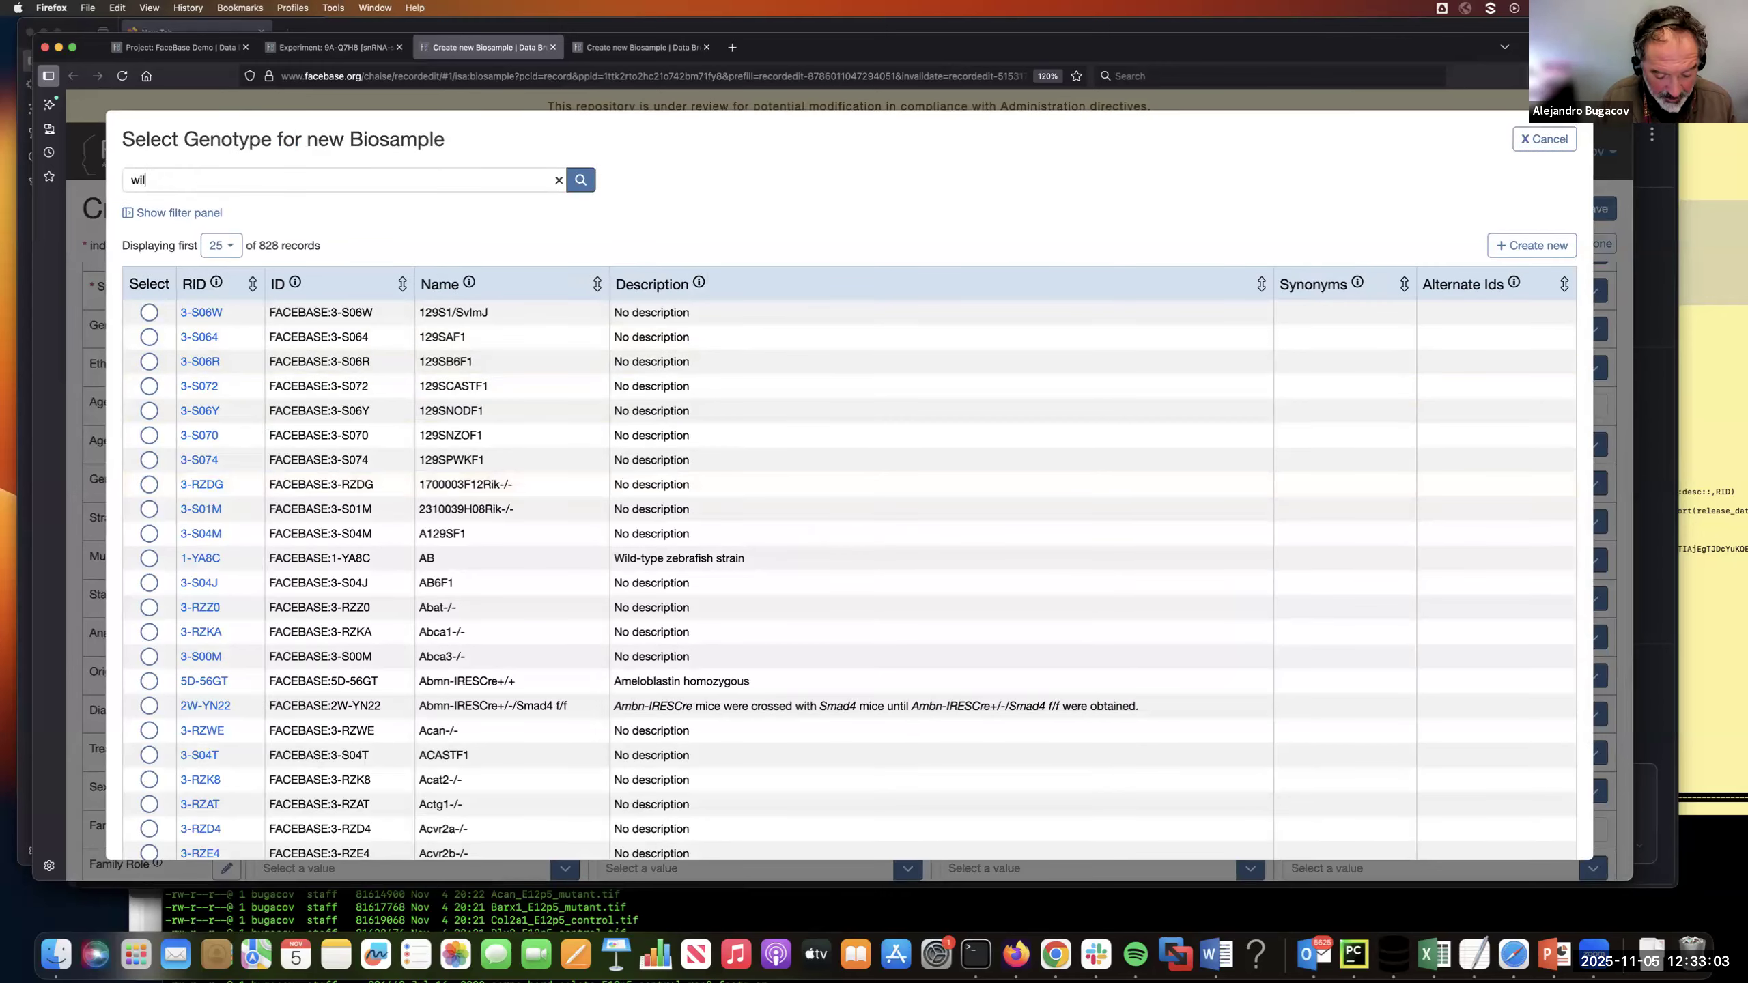
pyautogui.write('d type')
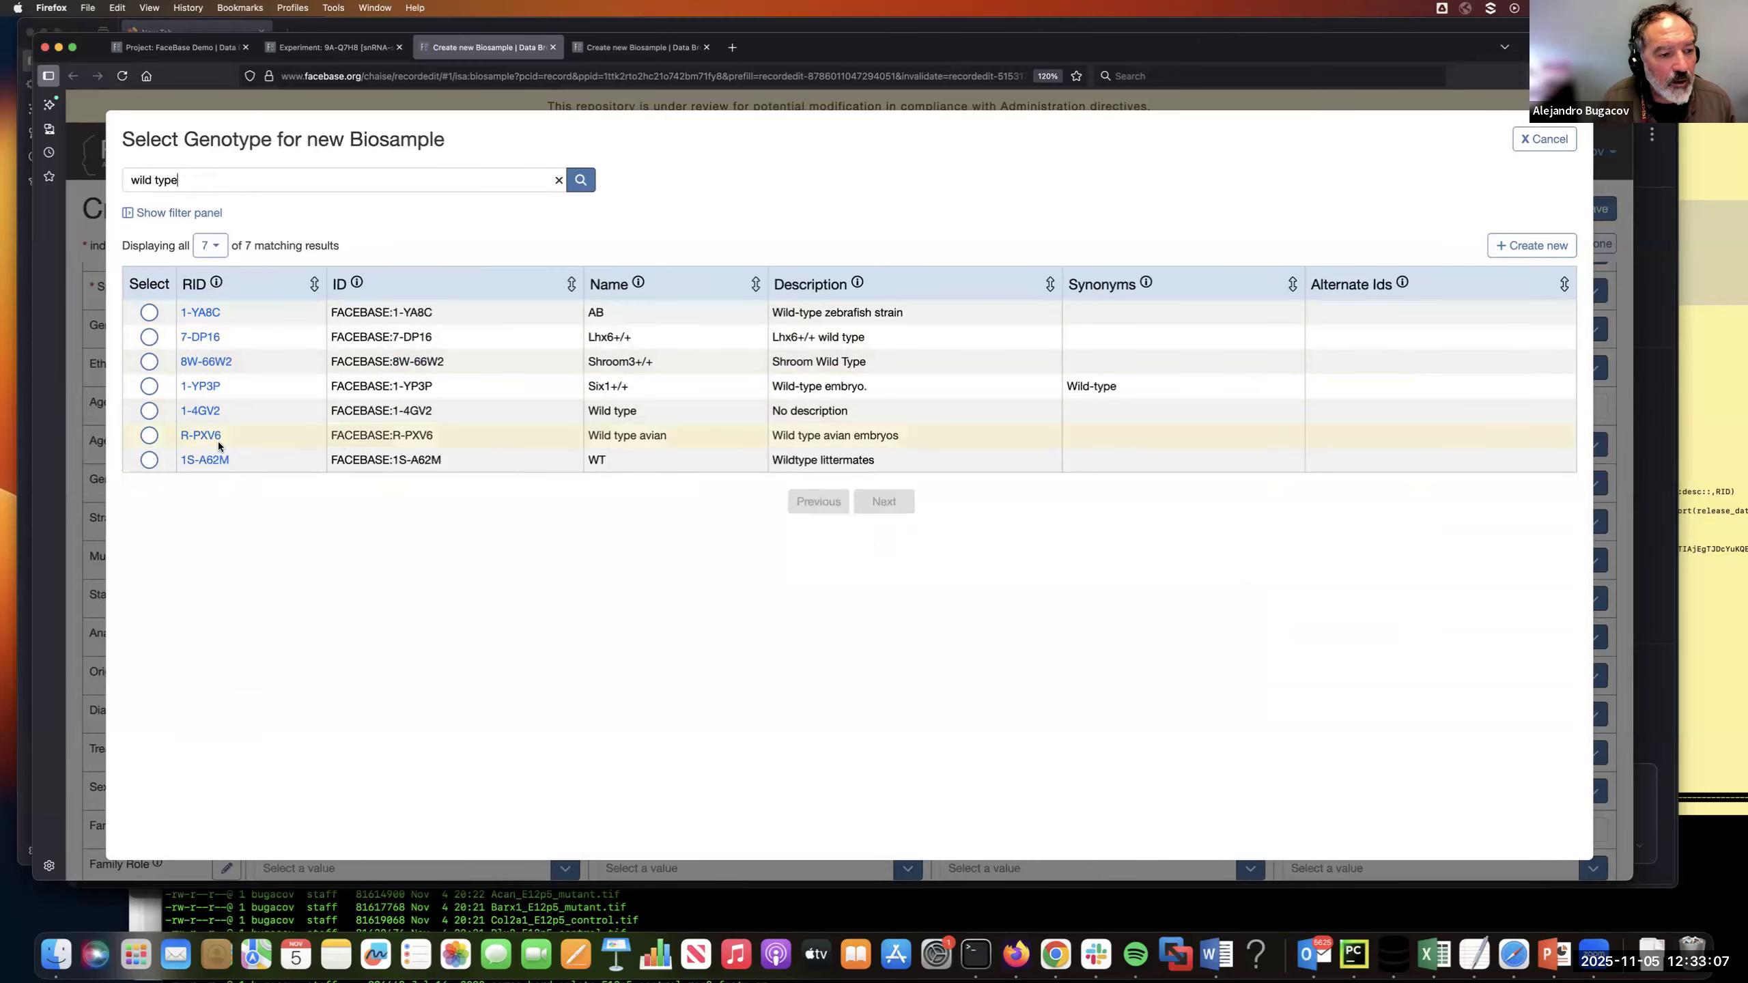
pyautogui.click(162, 417)
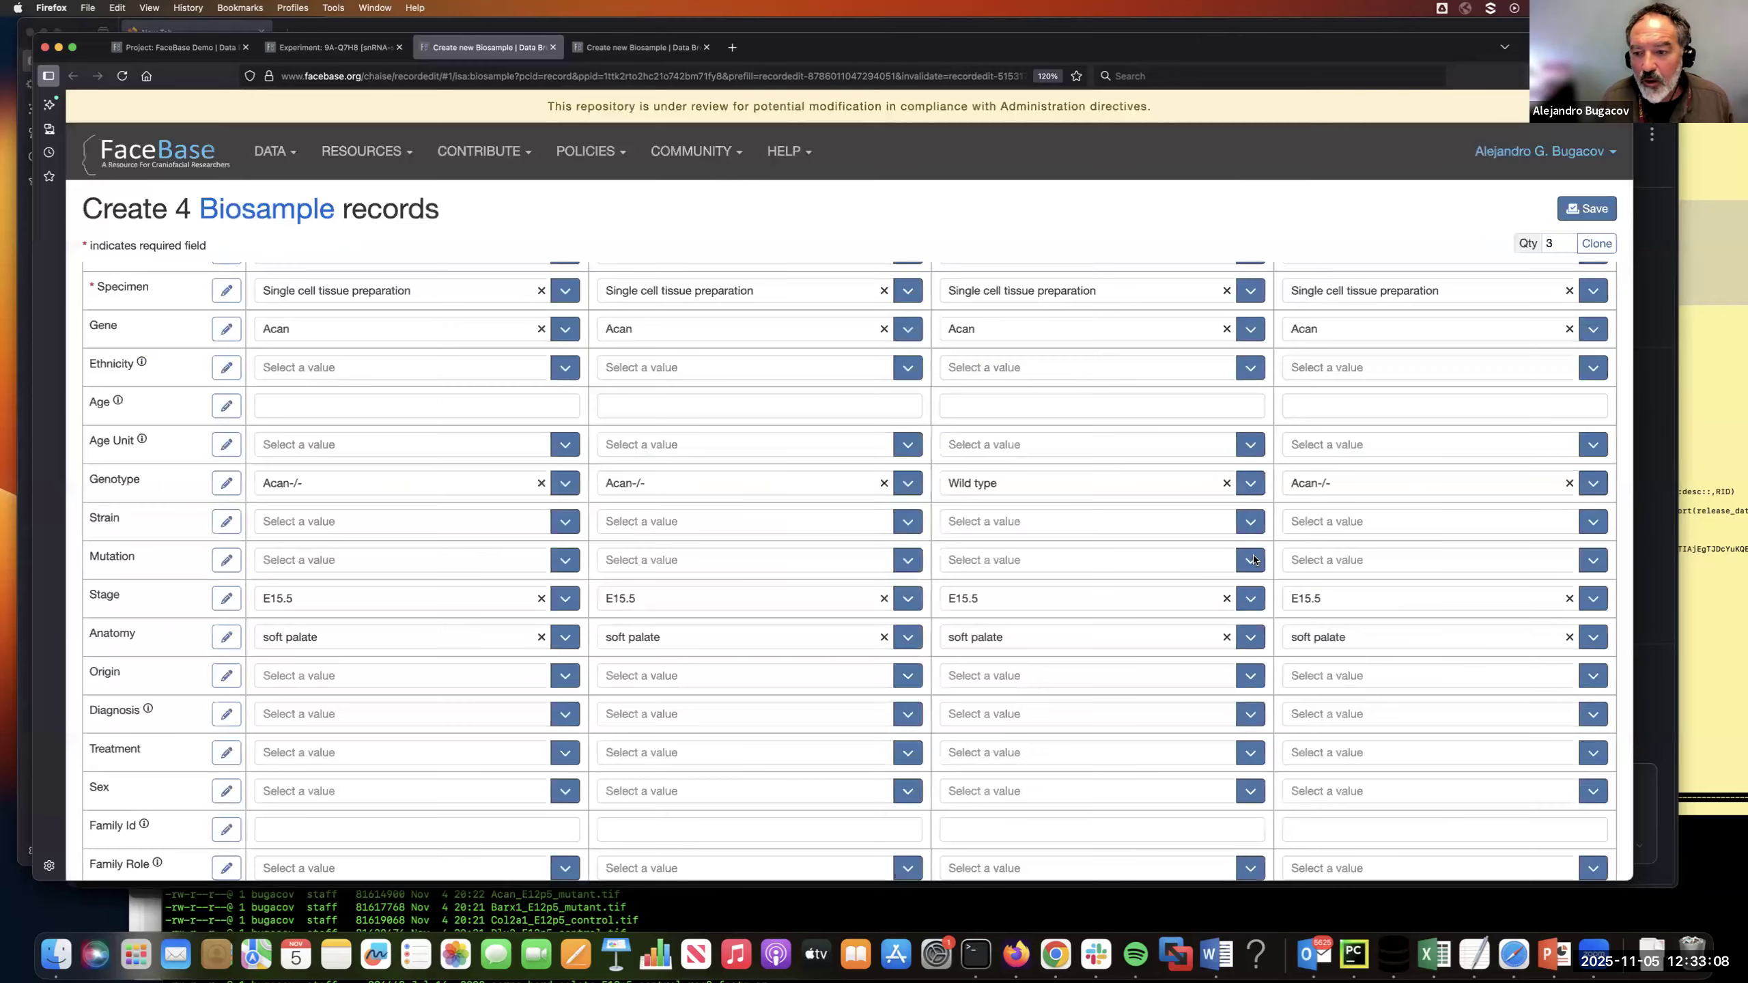
# Set the fourth biosample's genotype to Wild type as well and save the four biosample records
pyautogui.click(1344, 483)
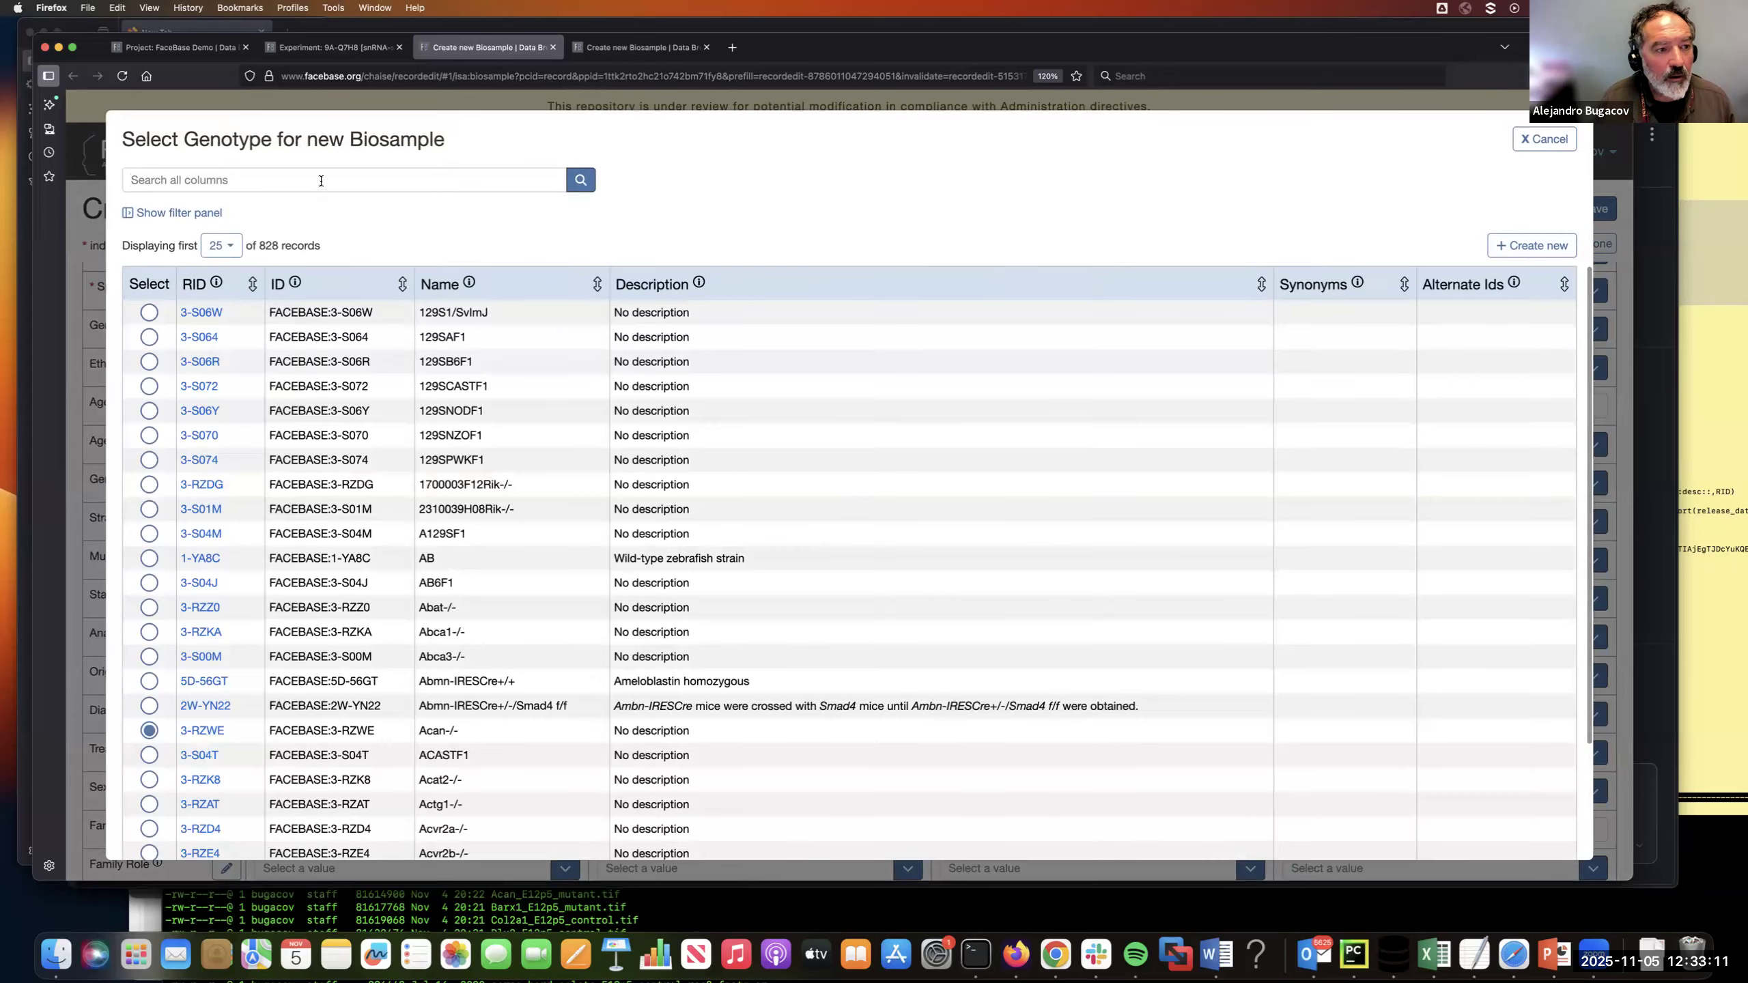
pyautogui.write('wild type')
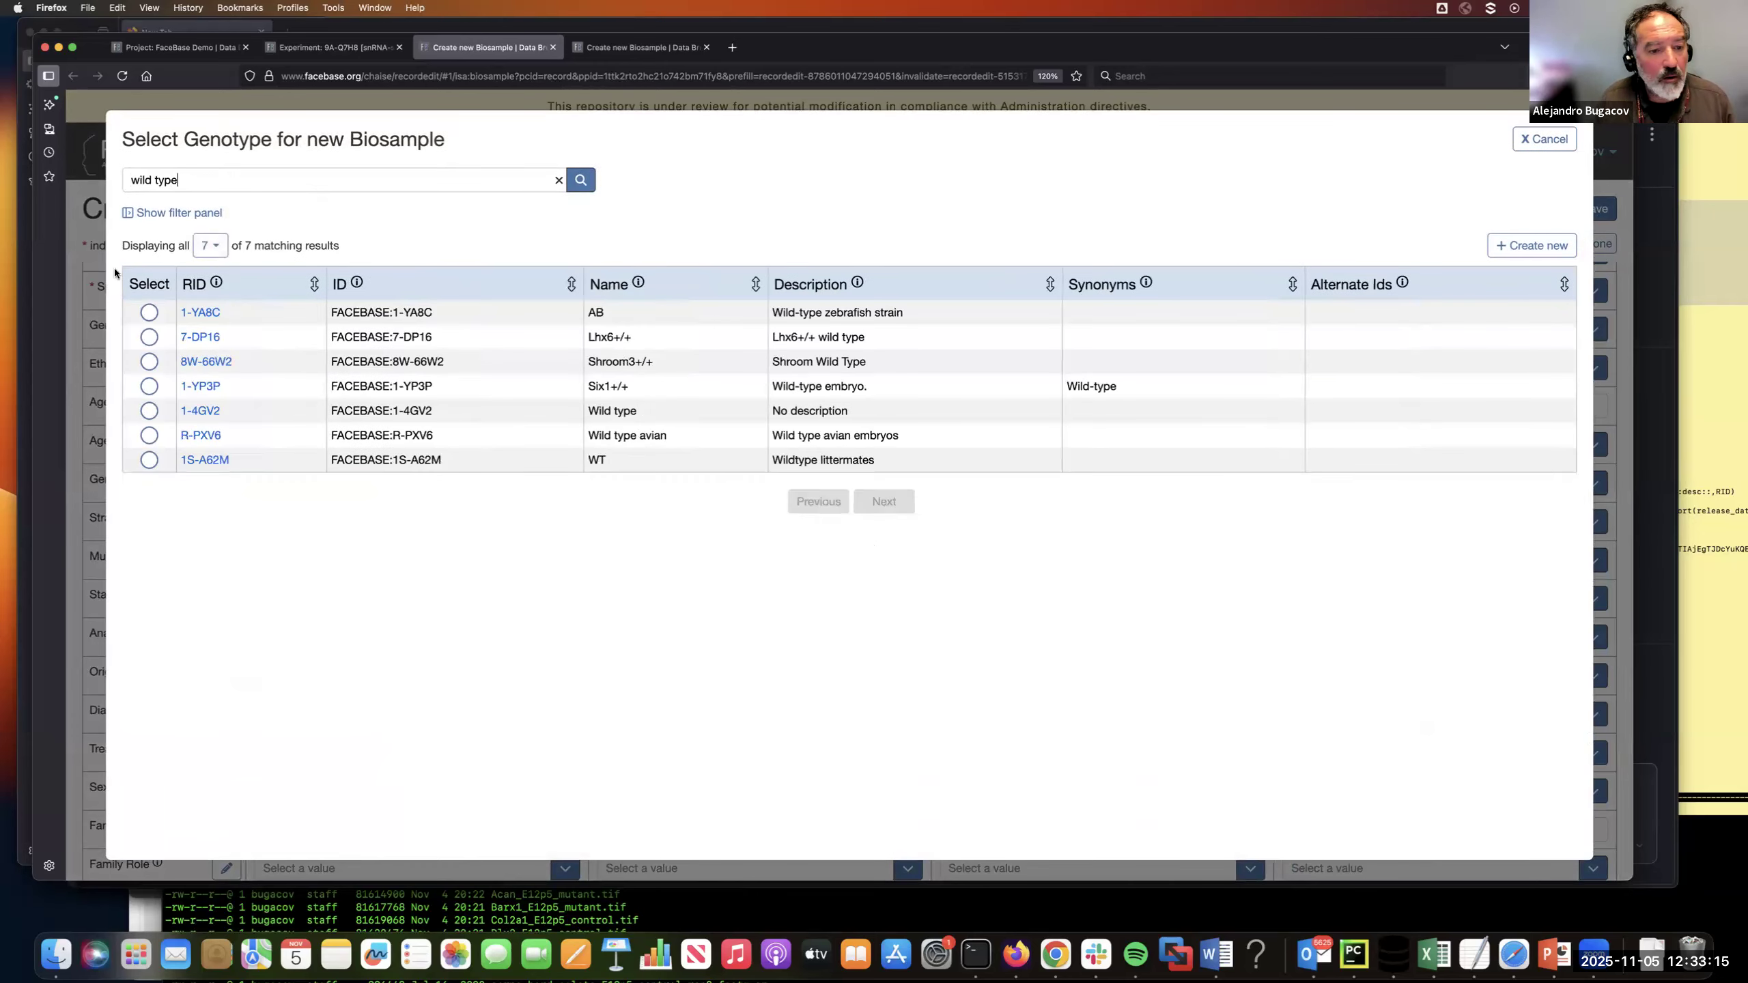
pyautogui.click(149, 412)
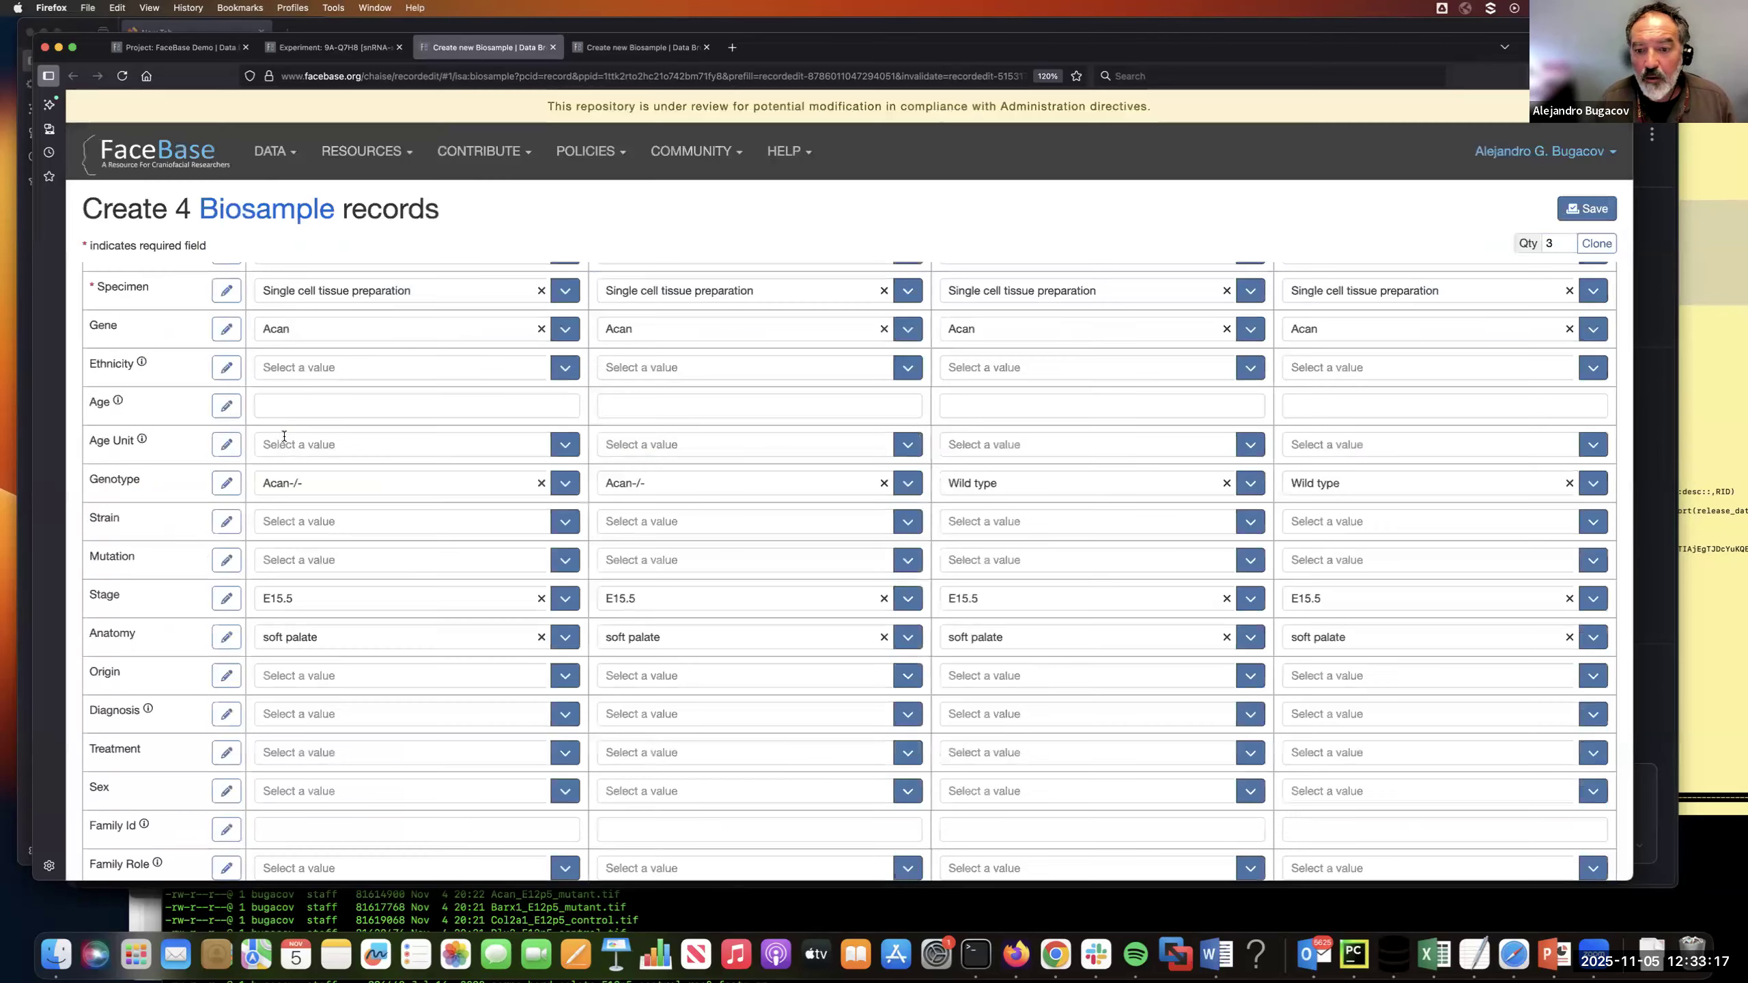
pyautogui.click(1587, 209)
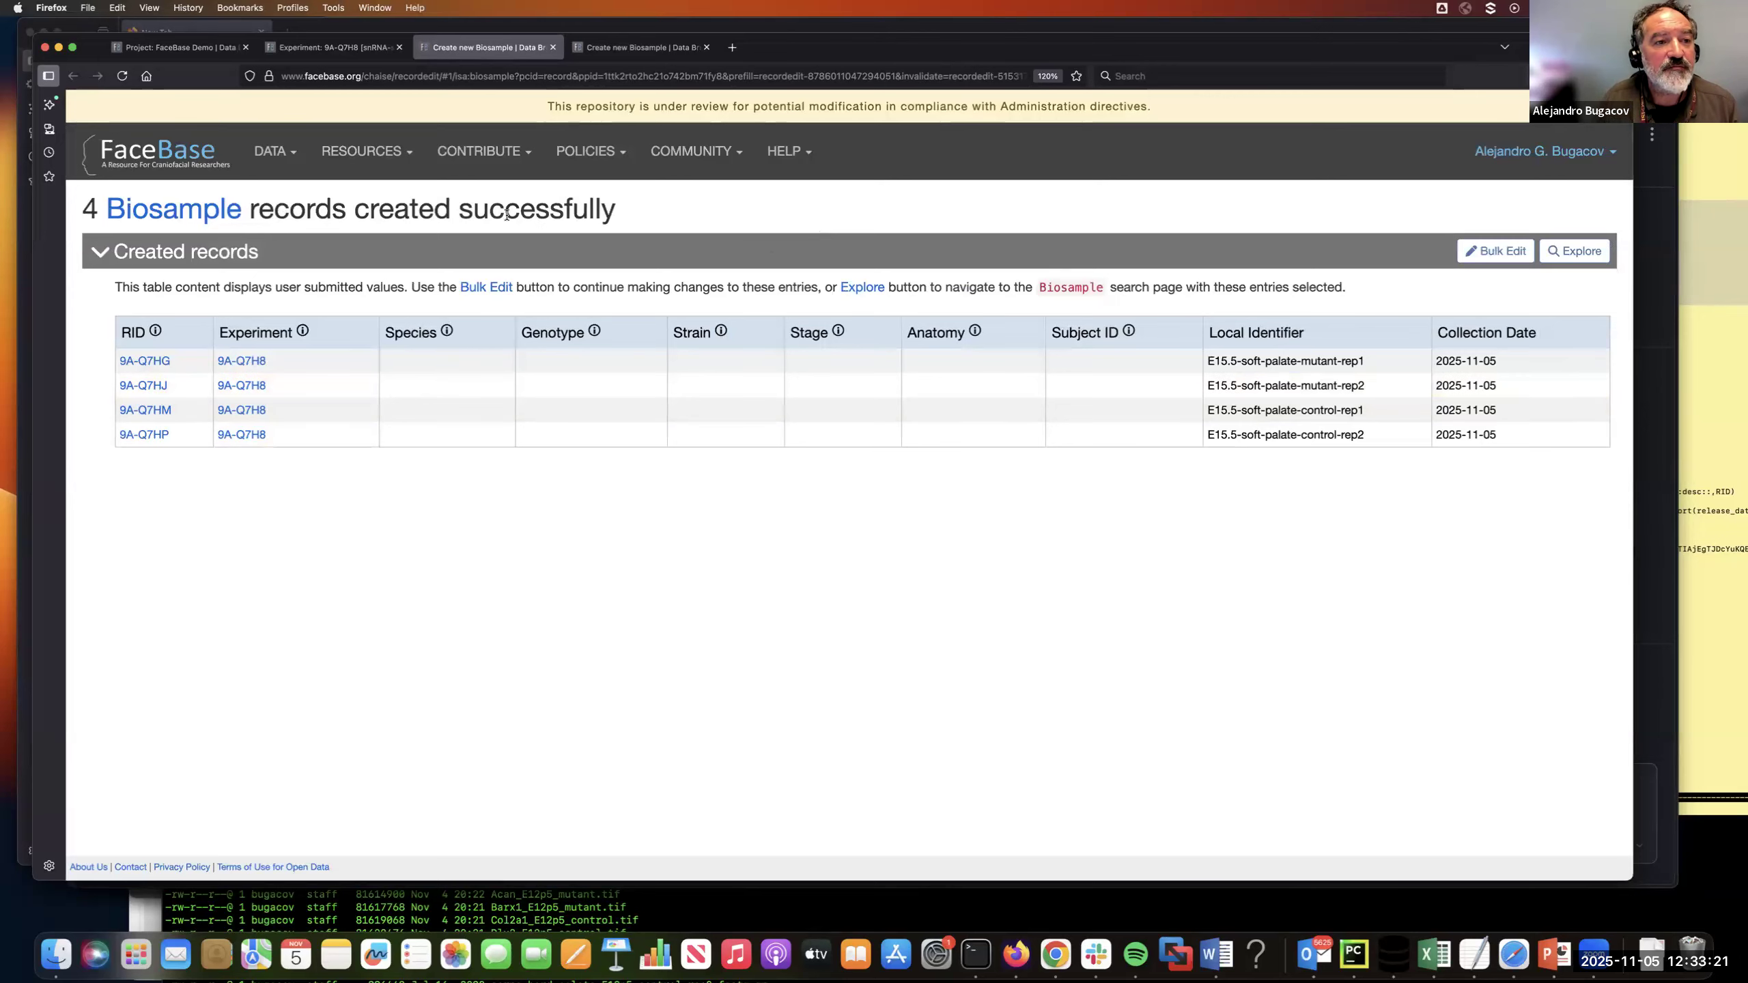
# Open the parent BootCamp dataset from the snRNA-seq-soft-palate experiment record and hide its empty sections
pyautogui.click(314, 49)
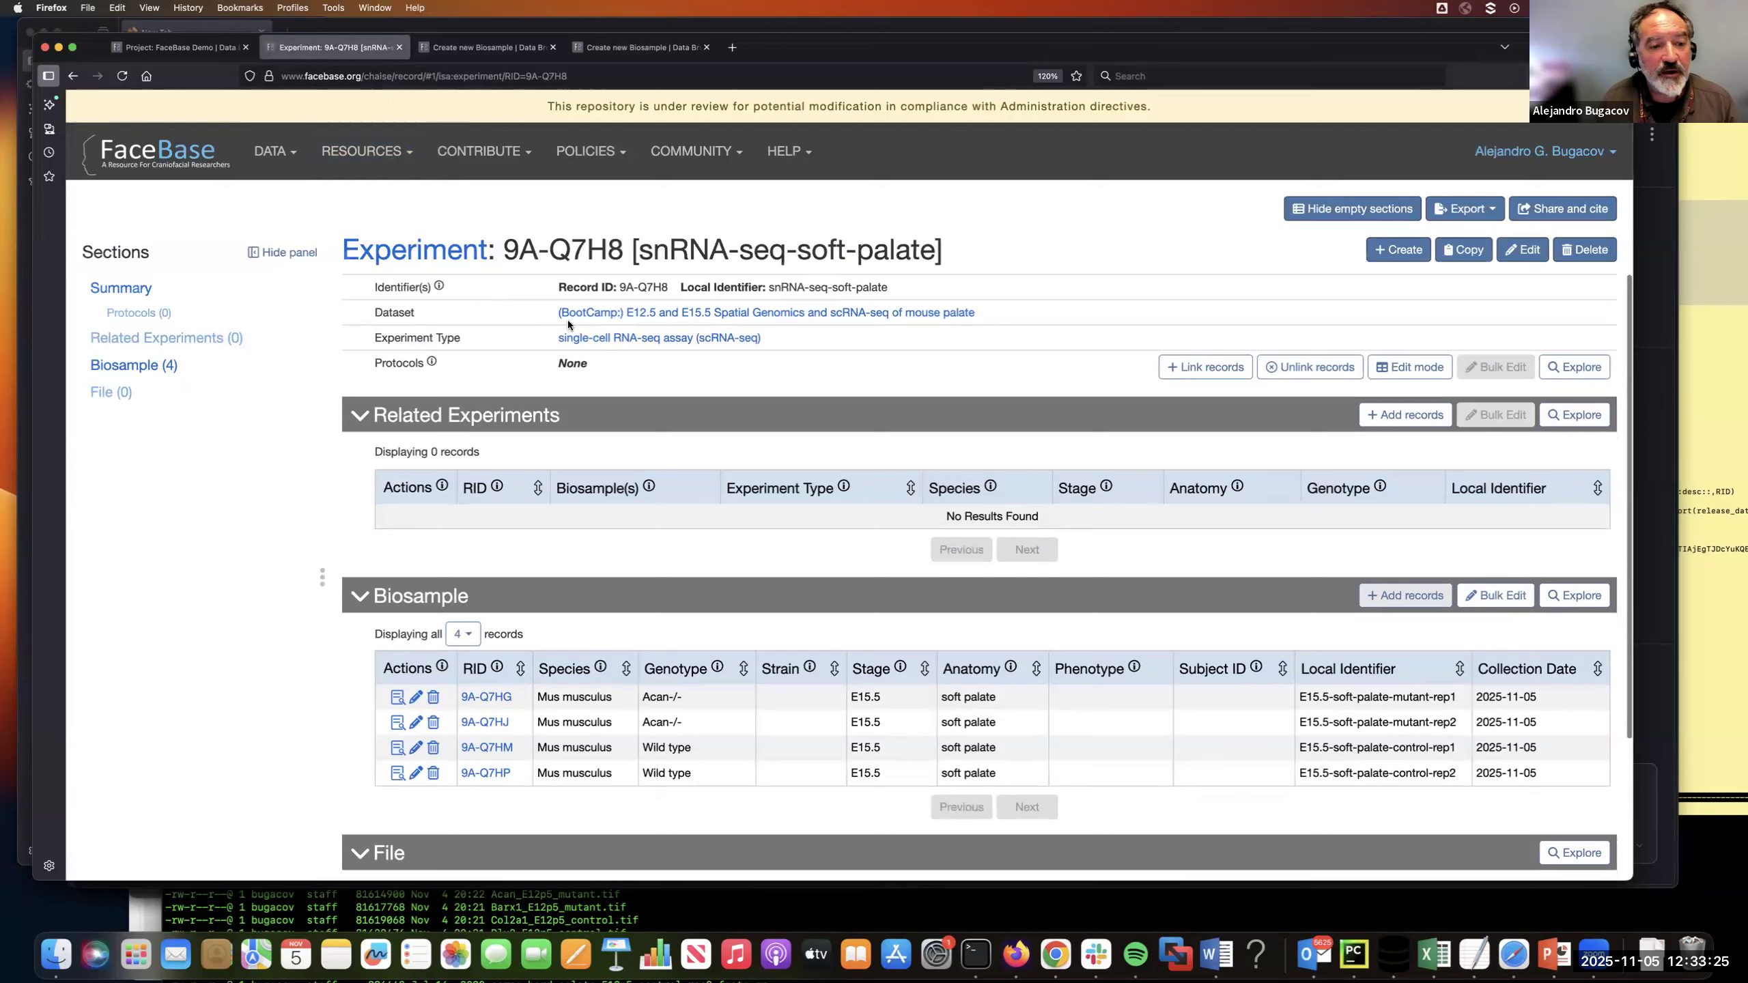
pyautogui.click(582, 314)
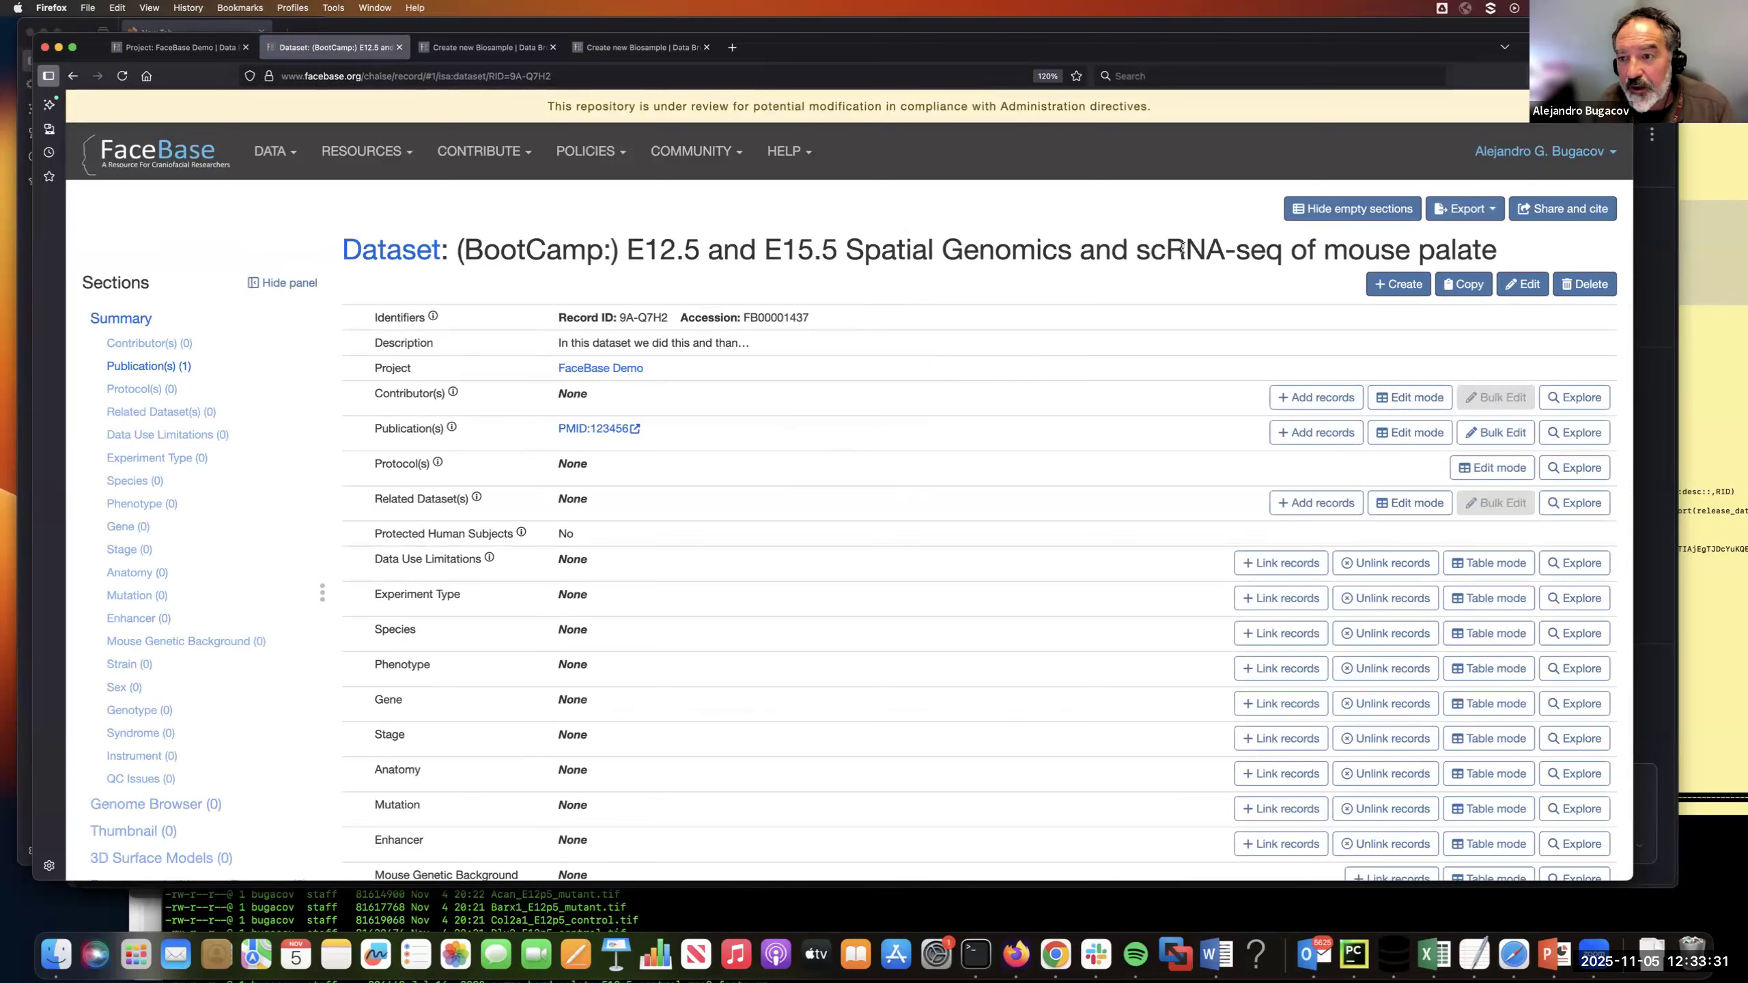
pyautogui.click(1326, 216)
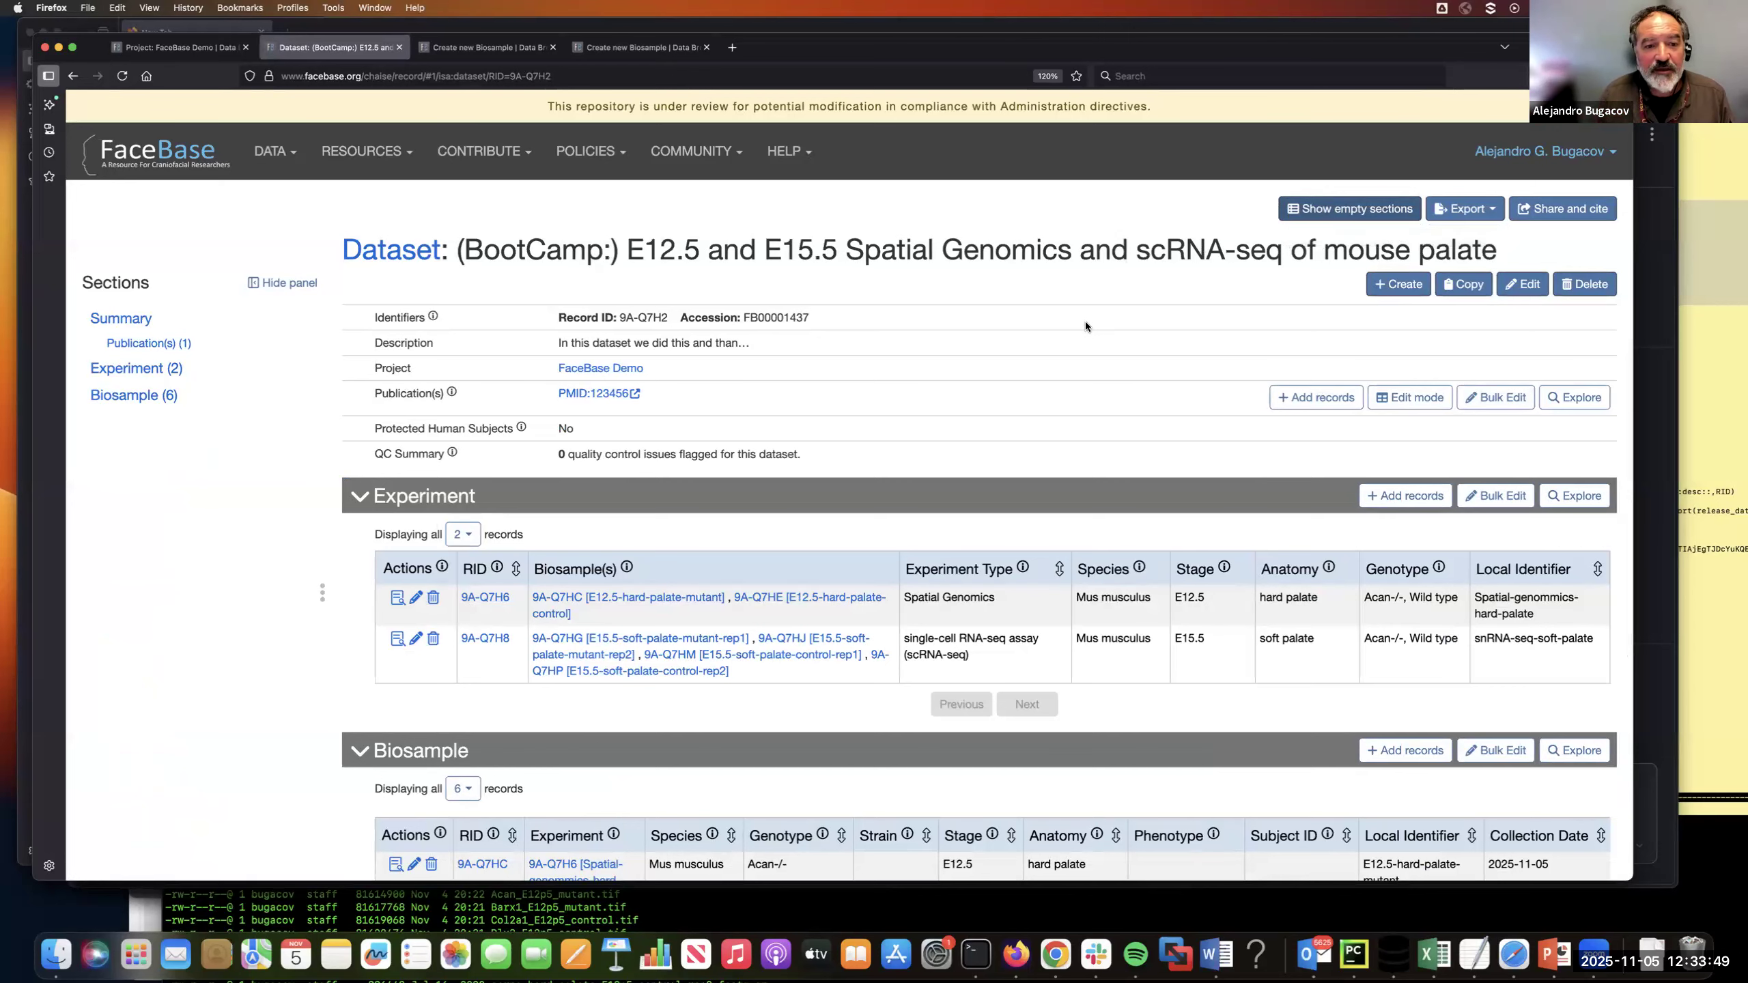
# Review the dataset's experiment and biosample tables, checking the linked biosamples, genotypes, stages, anatomy and local identifiers
pyautogui.scroll(-1, 1084, 321)
pyautogui.scroll(-1, 1085, 324)
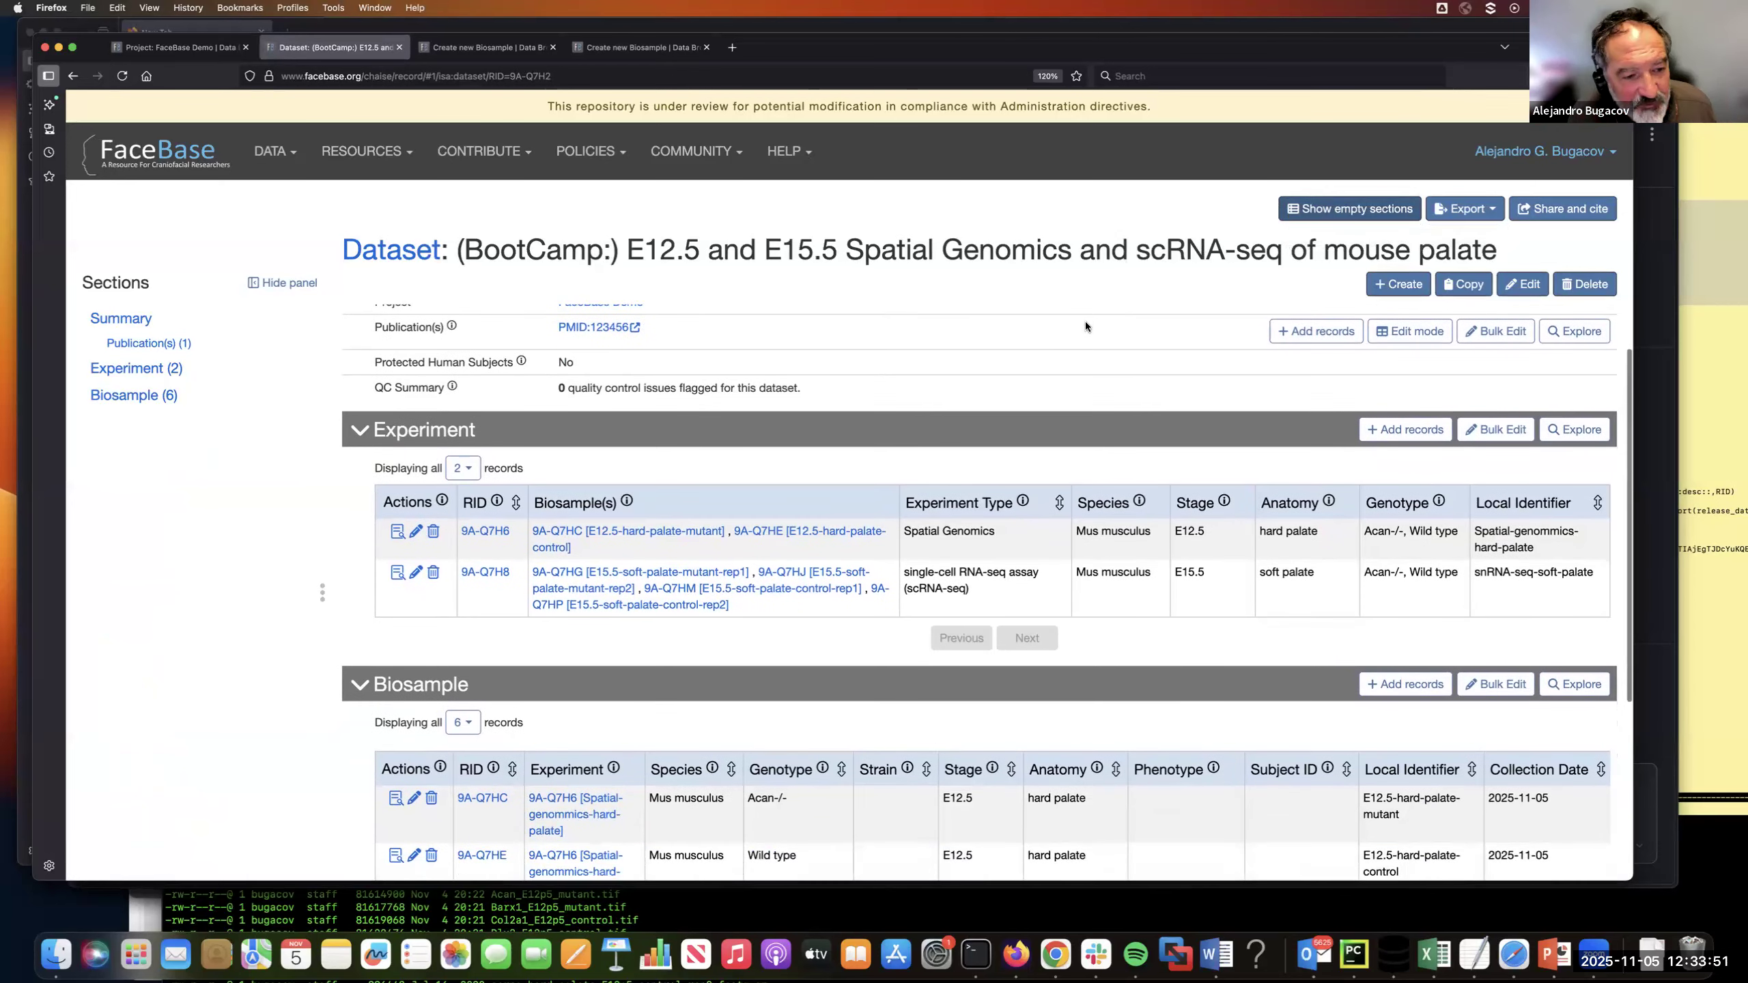
pyautogui.scroll(4, 1085, 327)
pyautogui.scroll(-6, 708, 508)
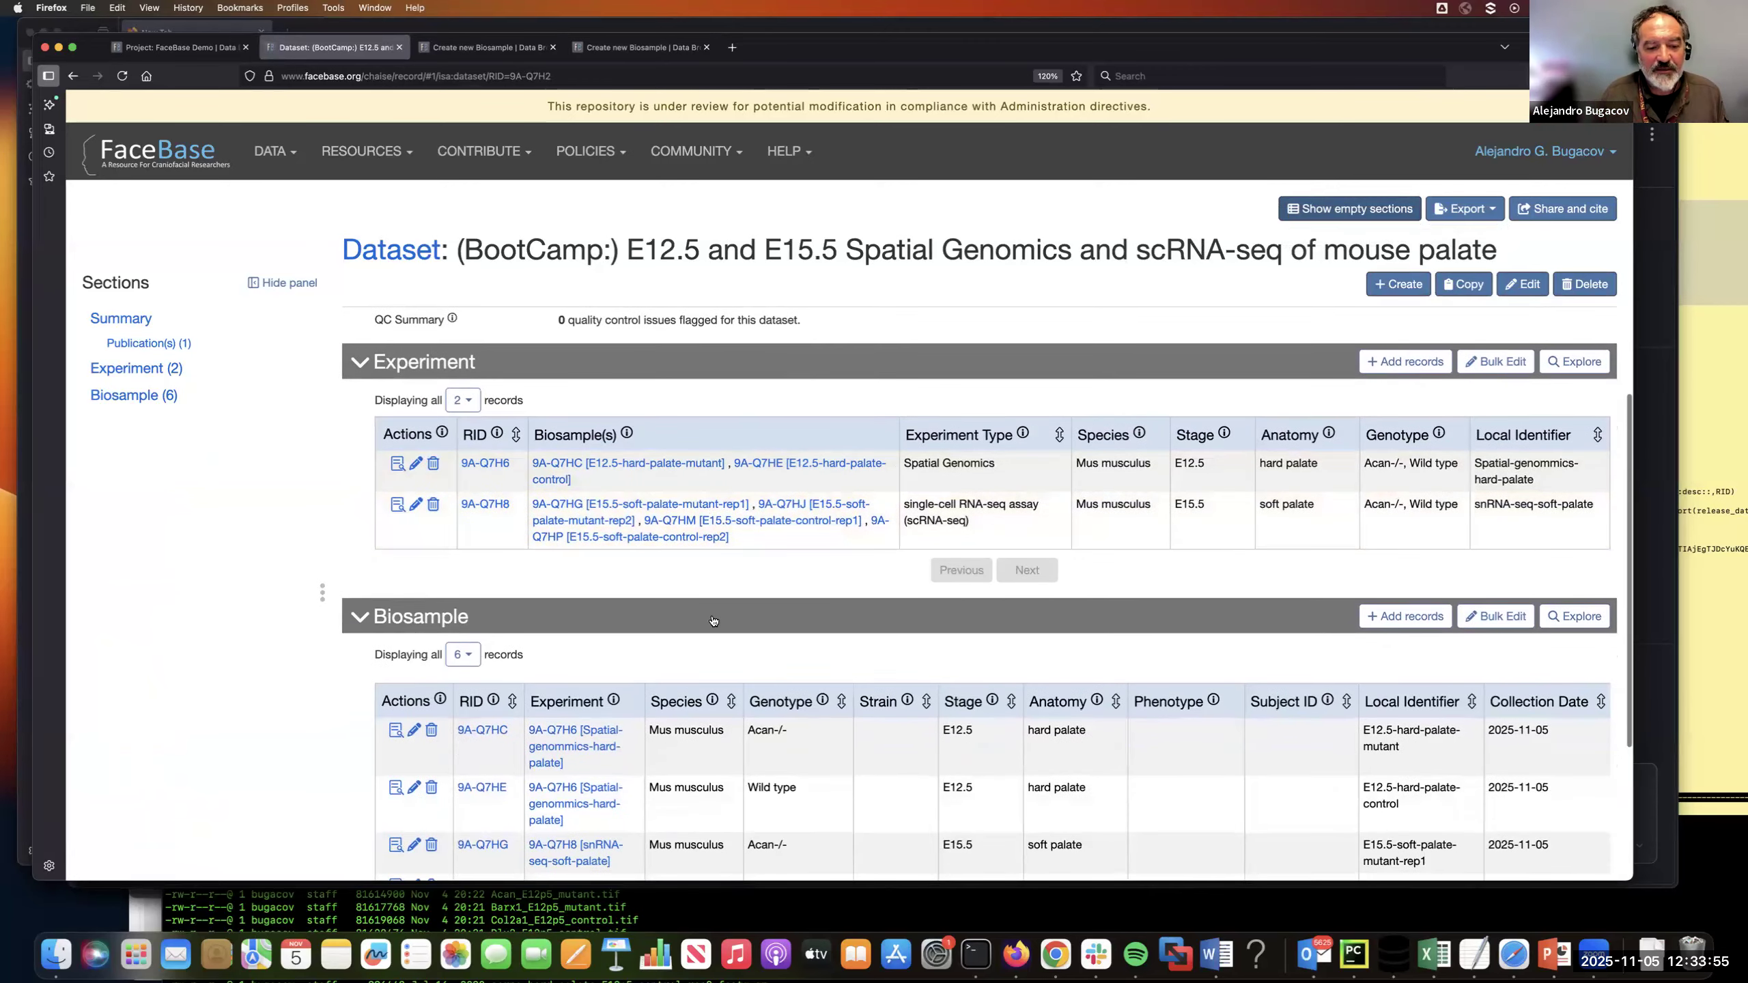
pyautogui.scroll(-3, 724, 606)
pyautogui.scroll(-3, 724, 604)
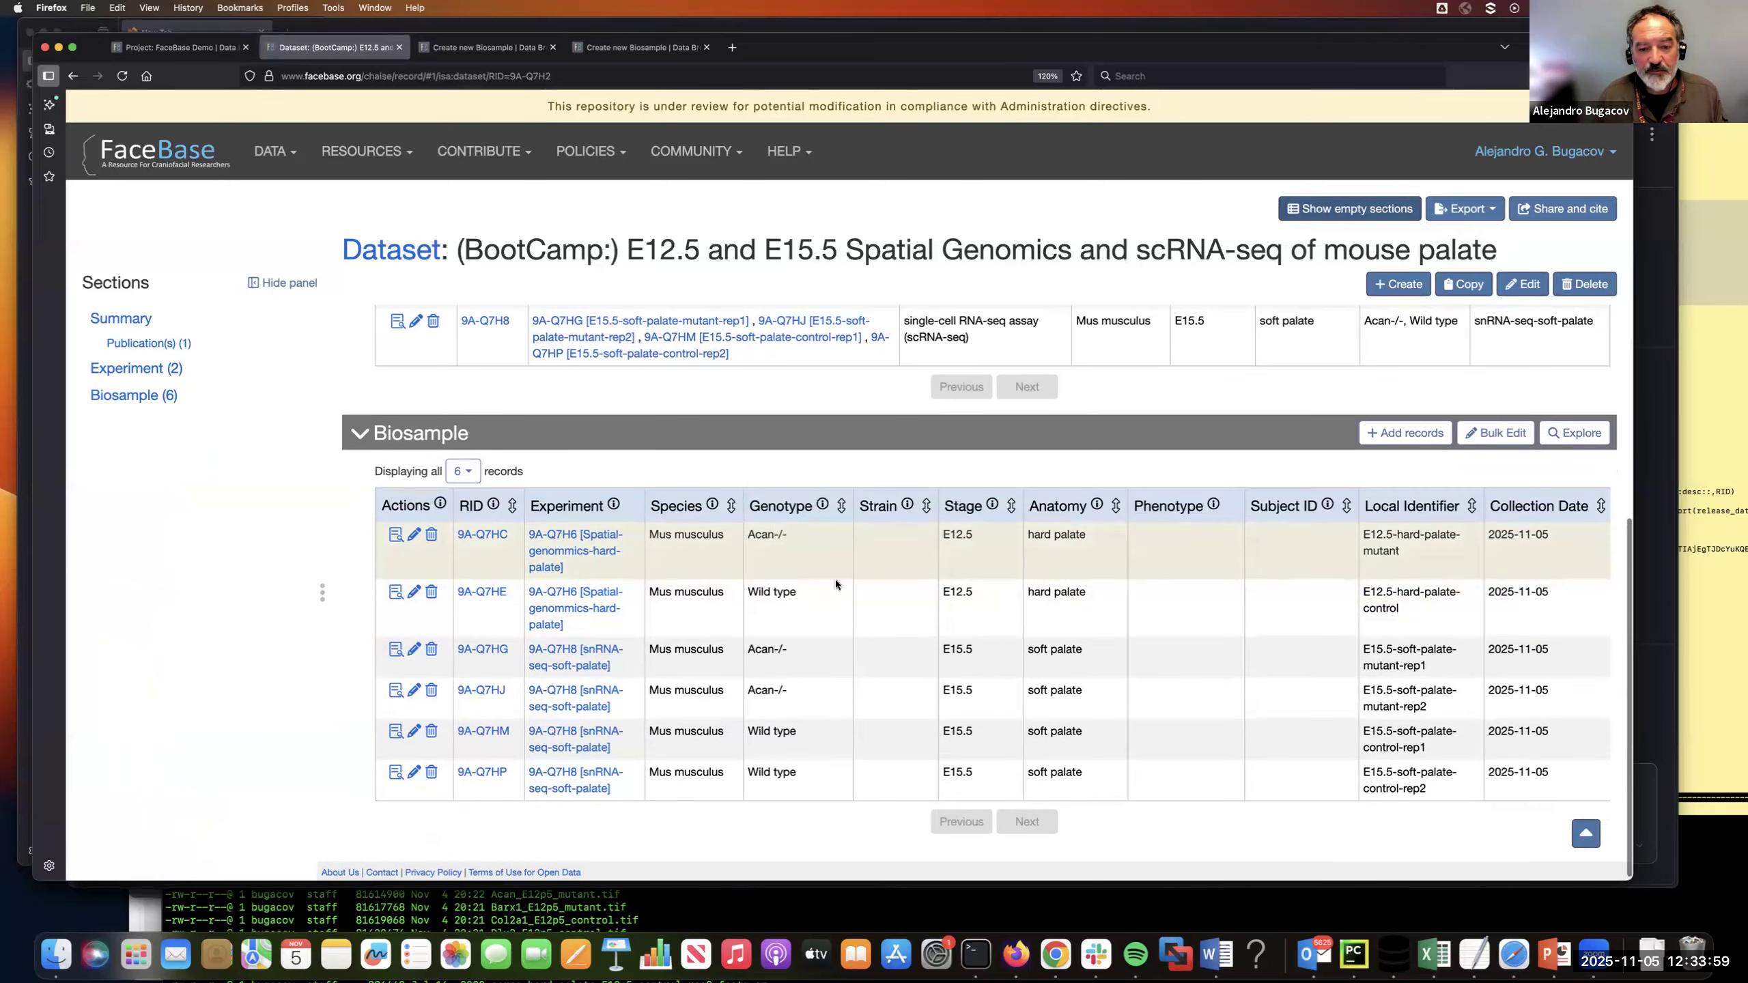
pyautogui.scroll(8, 642, 555)
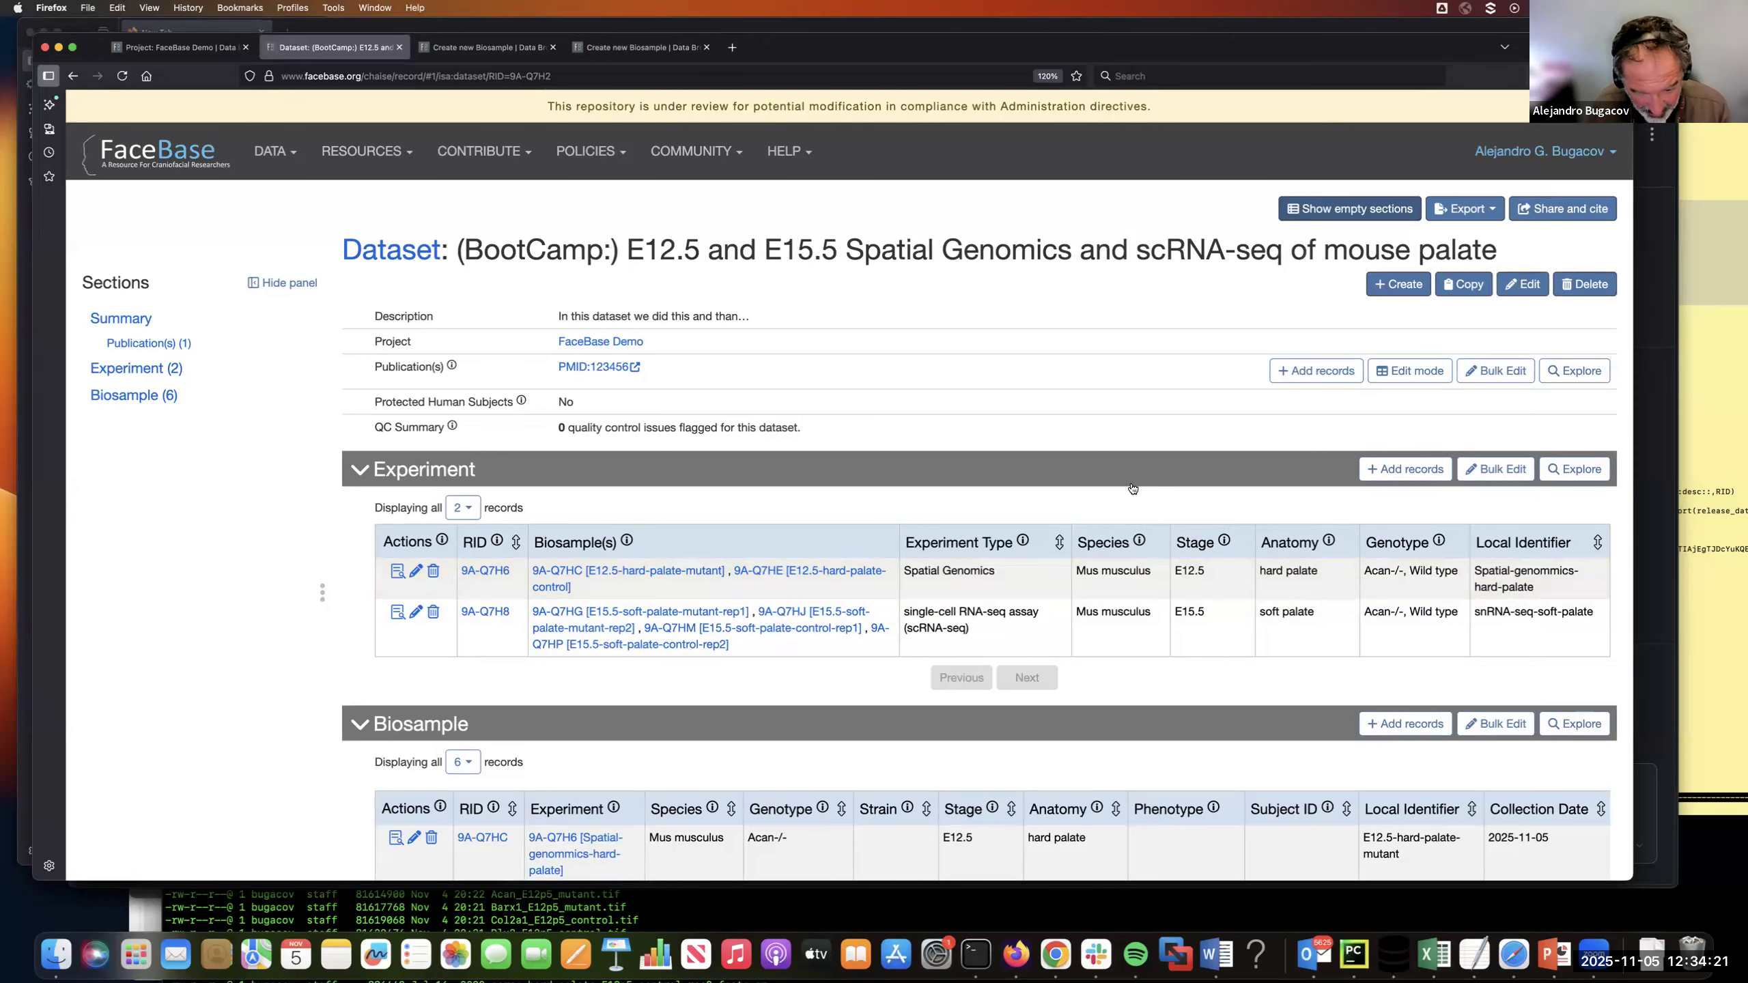
pyautogui.scroll(-2, 1132, 489)
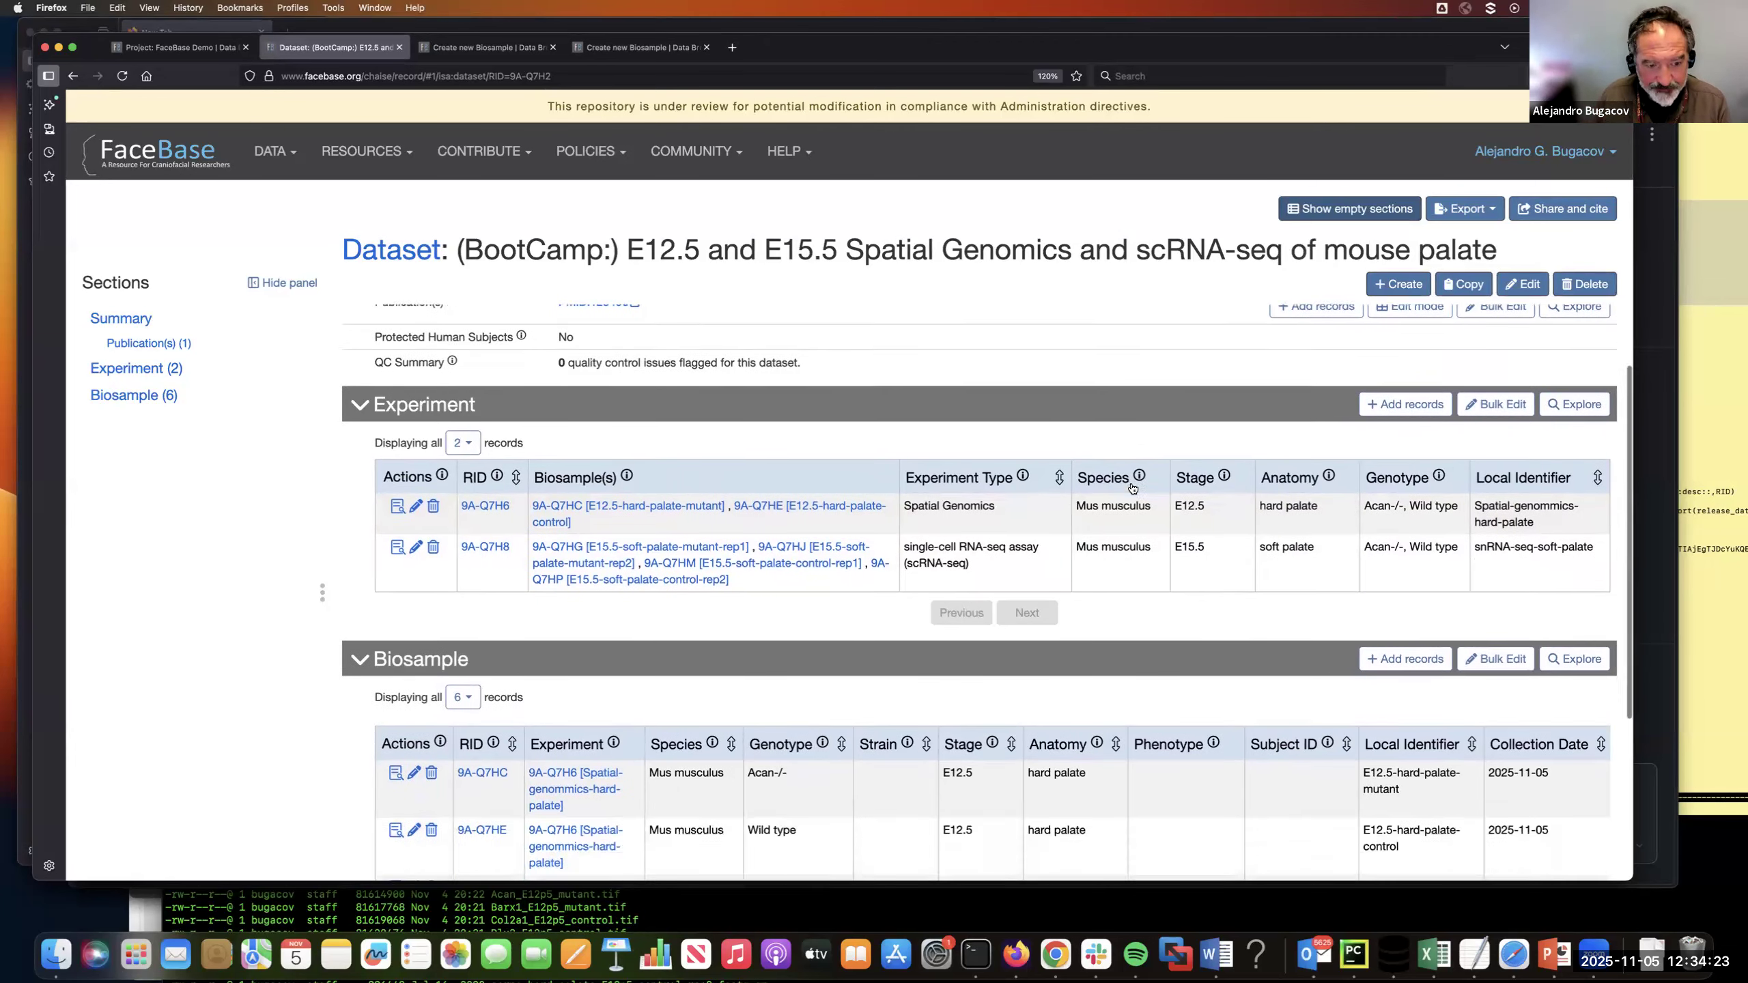